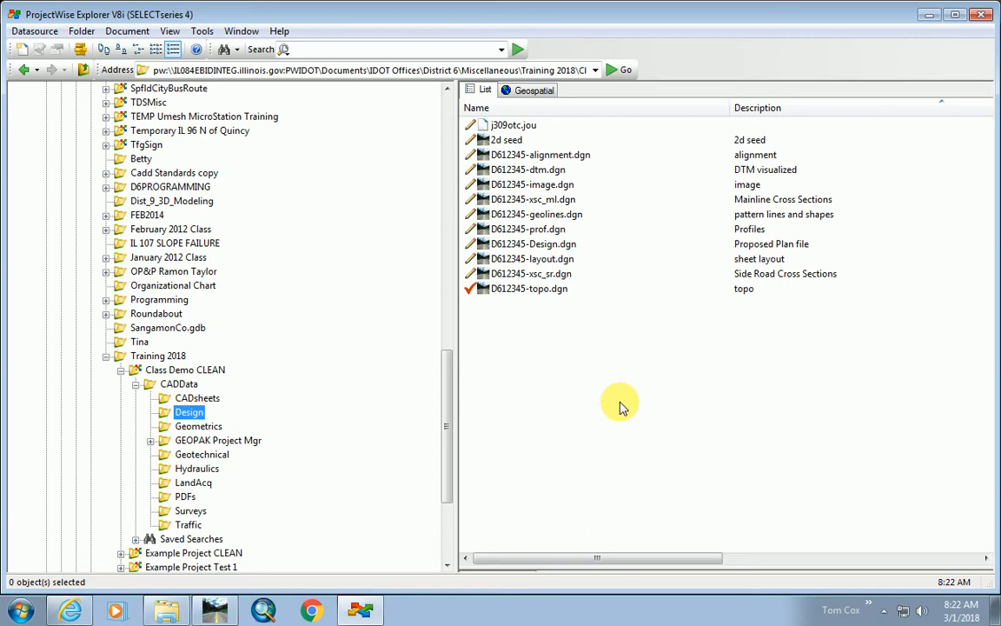
click(932, 18)
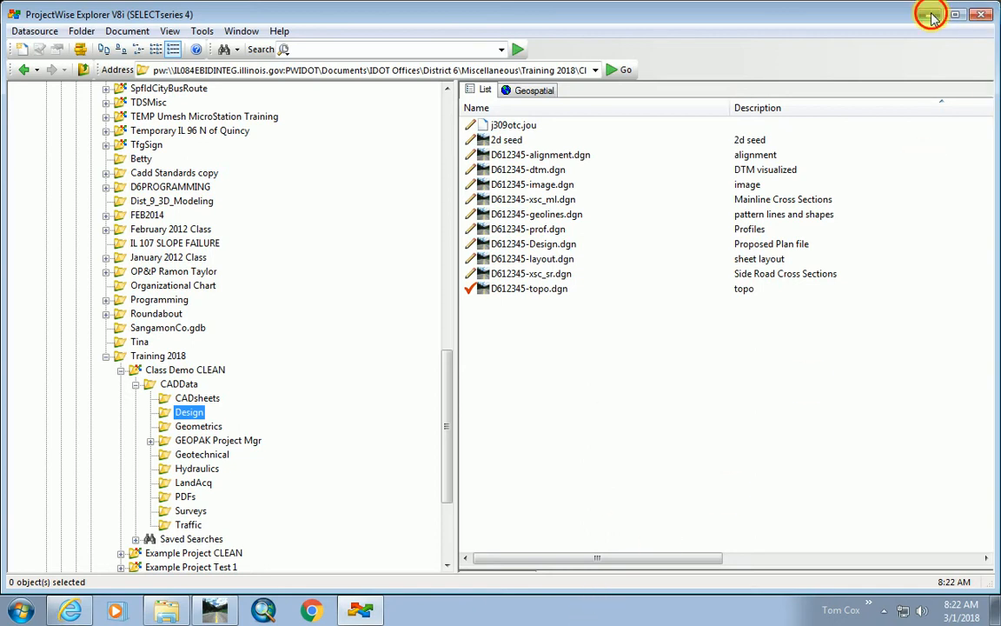
click(883, 611)
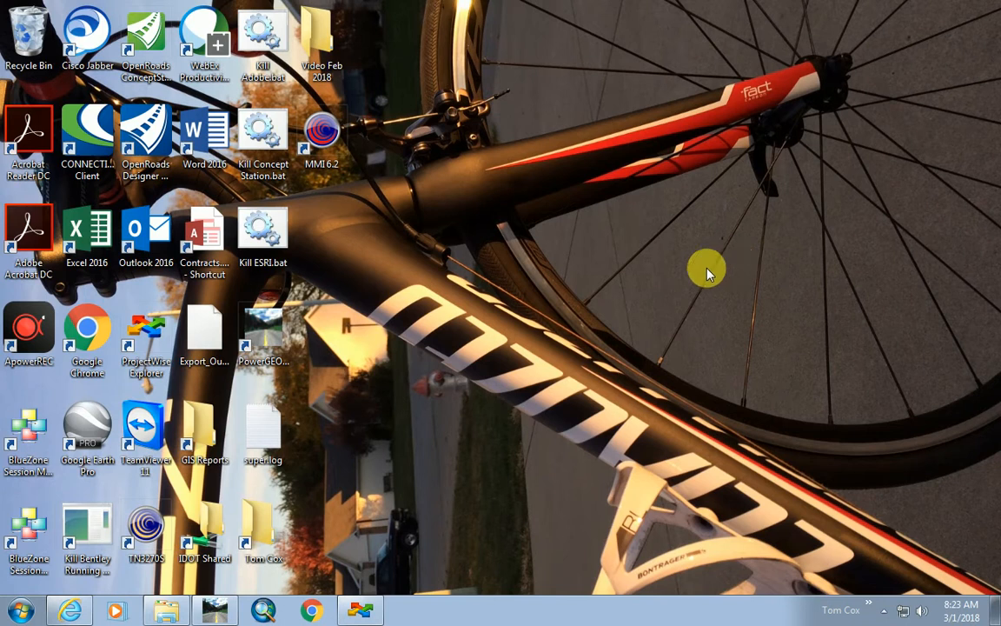
click(361, 609)
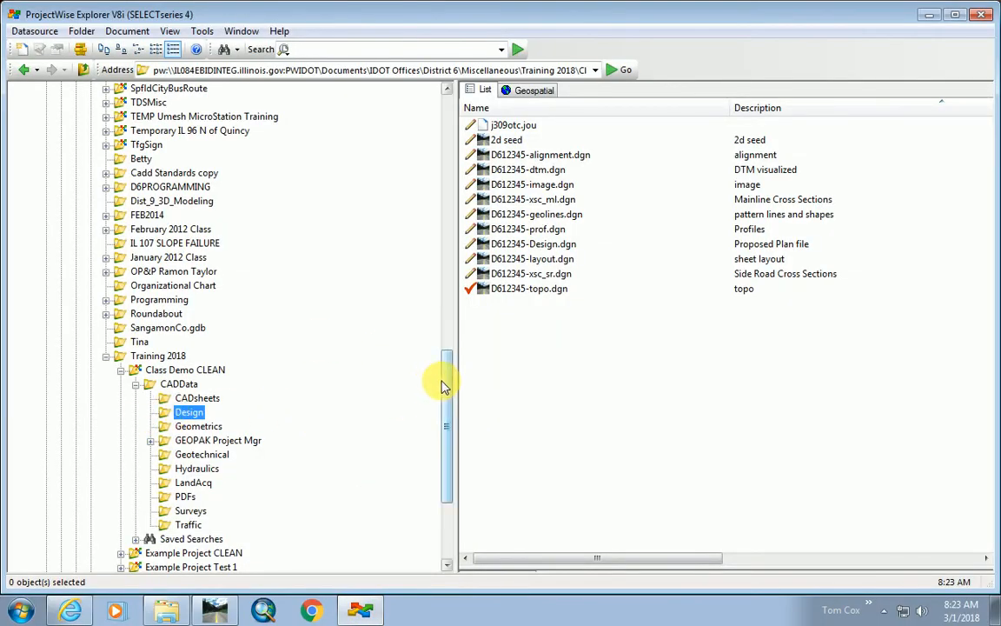
- Open Survey Request.dotx from the Surveys folder of the Class Demo CLEAN project
scroll(447, 384, down, 1)
click(187, 454)
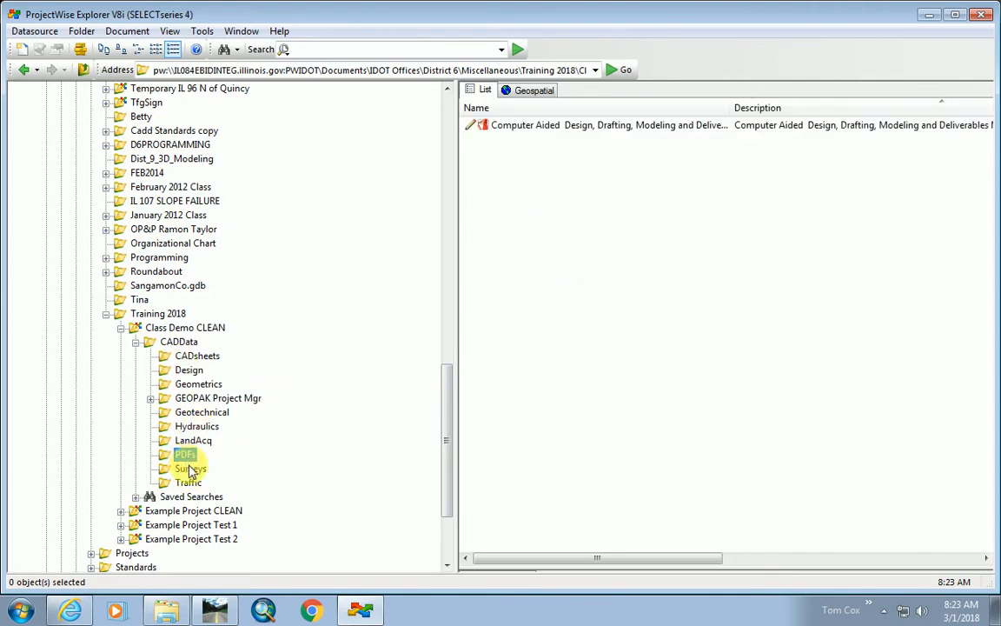
click(193, 468)
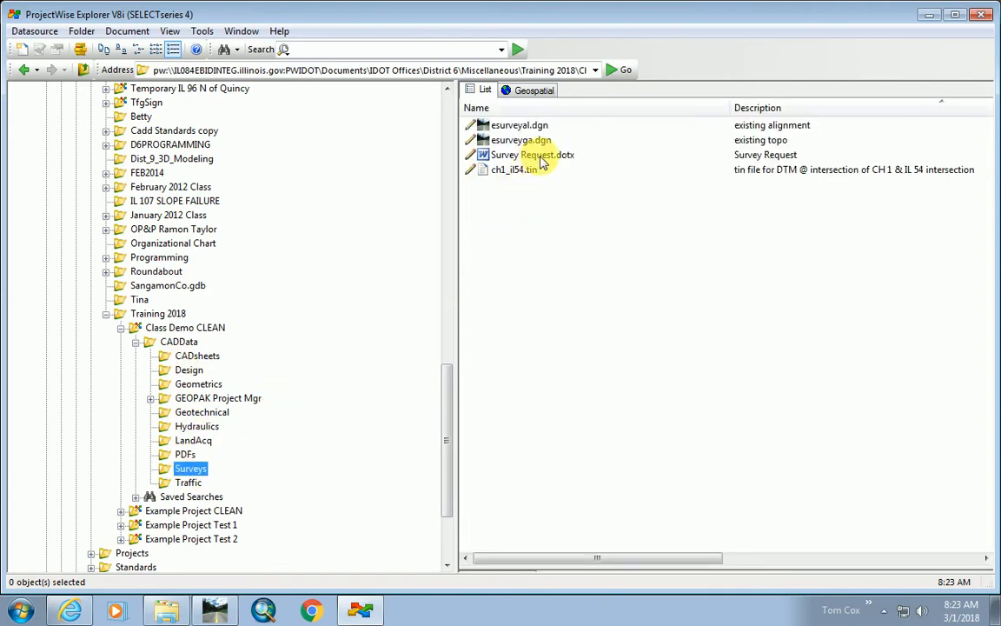
click(534, 157)
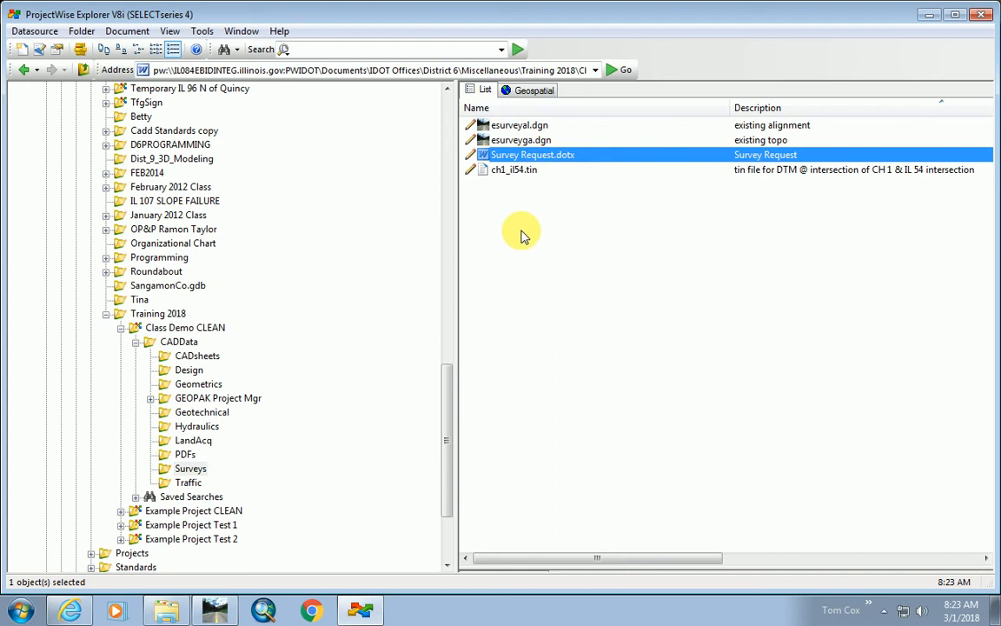
double_click(494, 156)
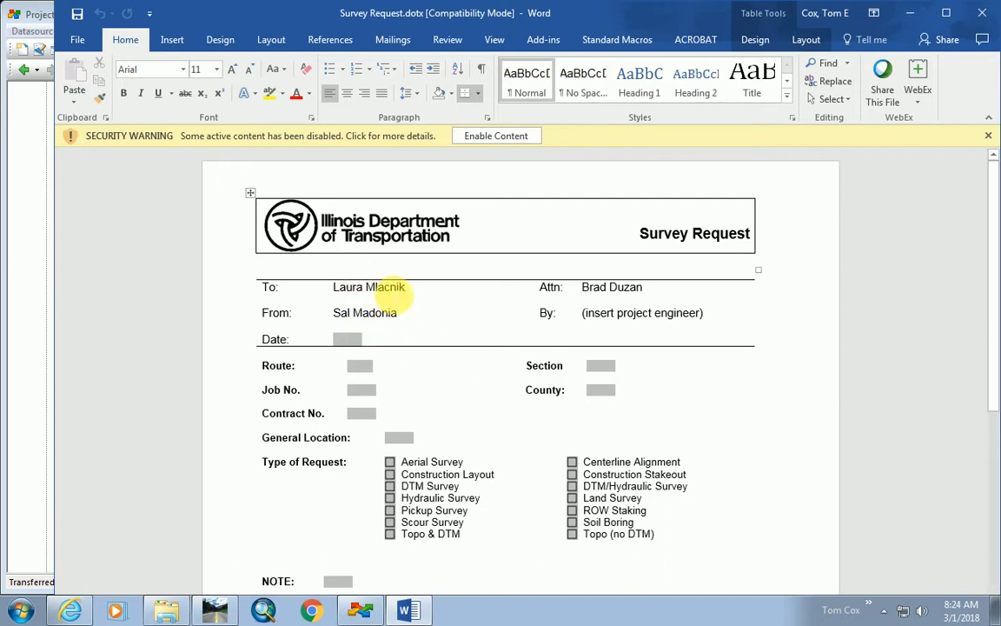
- Read through the survey request form down to the additional notes and enable its active content
scroll(387, 304, down, 1)
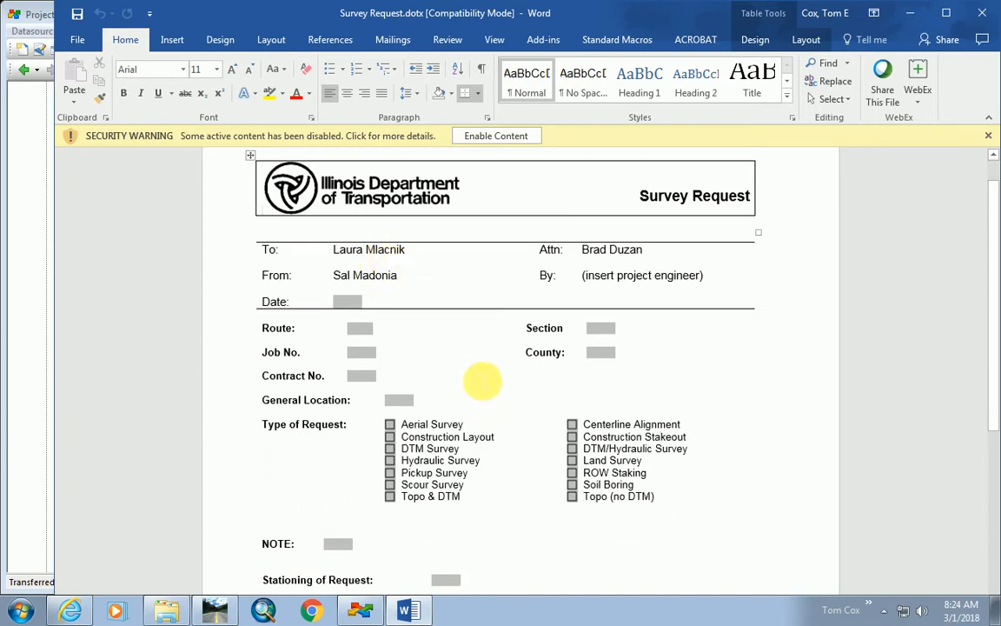
scroll(721, 435, down, 2)
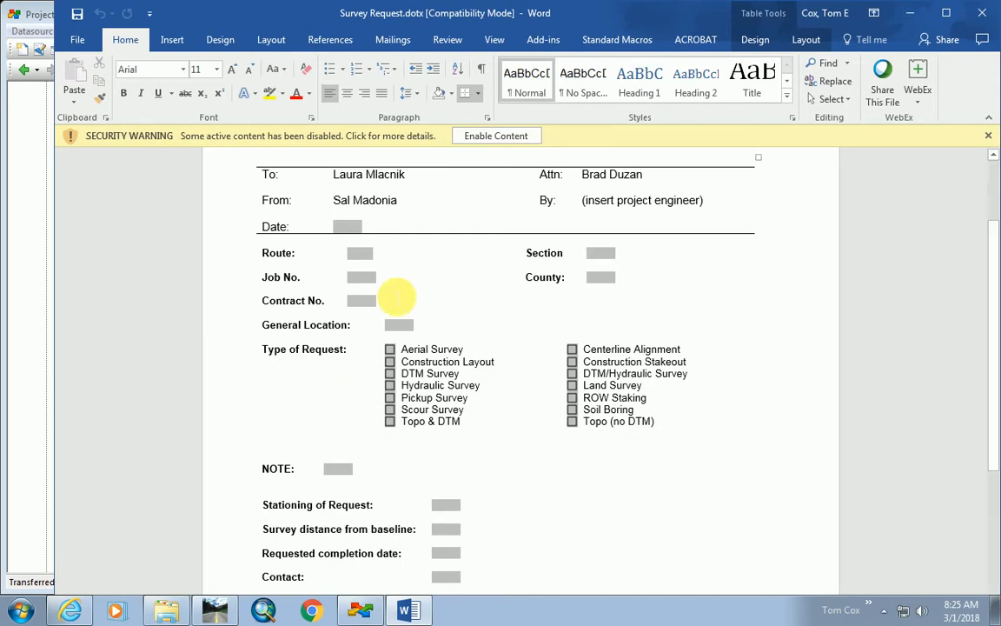
scroll(452, 469, down, 2)
scroll(476, 465, down, 2)
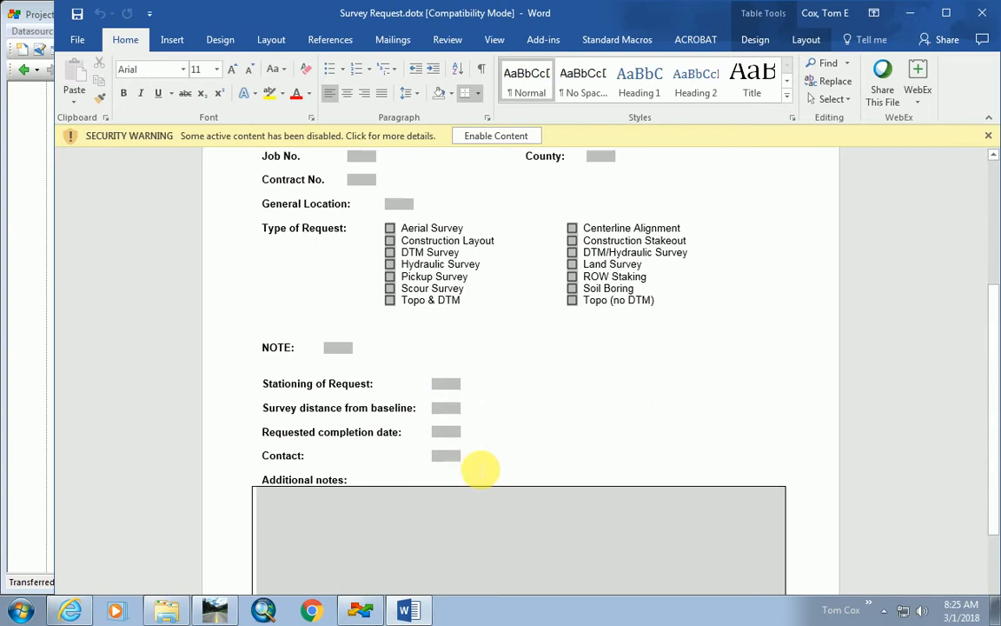
scroll(549, 396, down, 1)
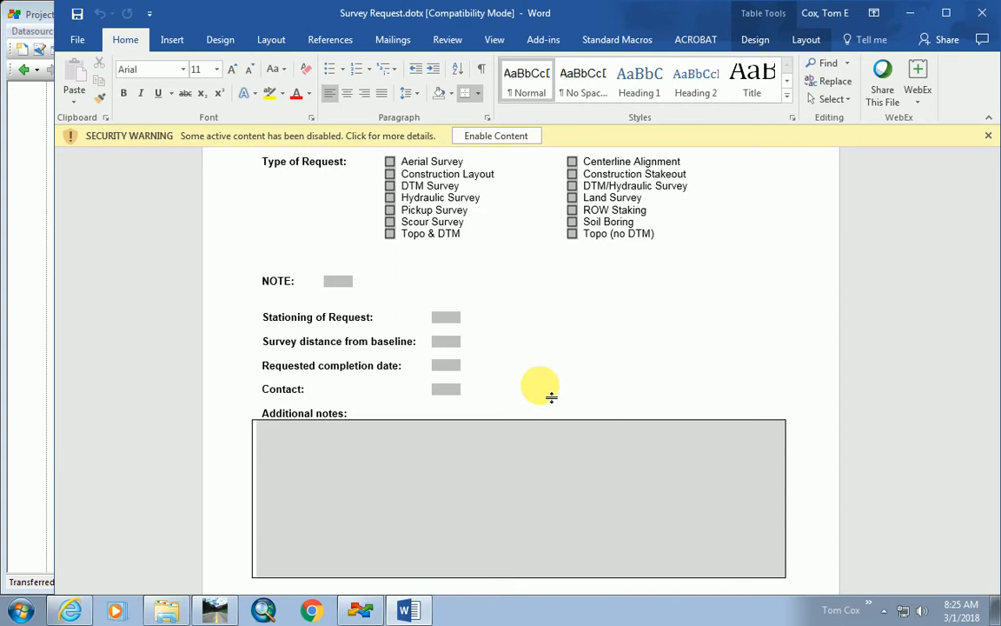
click(509, 138)
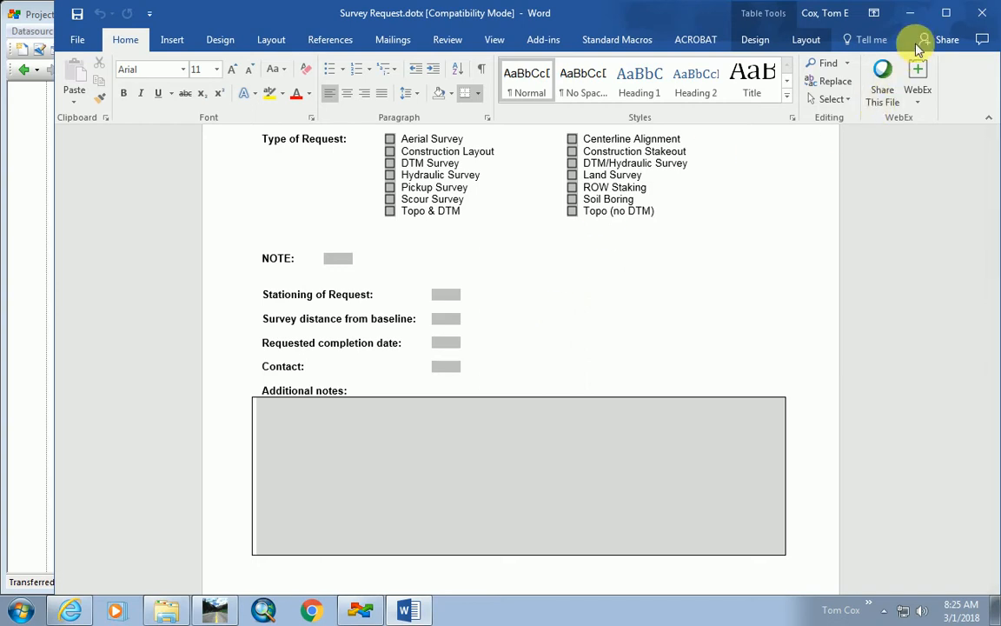
- Close the survey request document and free it instead of checking it in
click(988, 24)
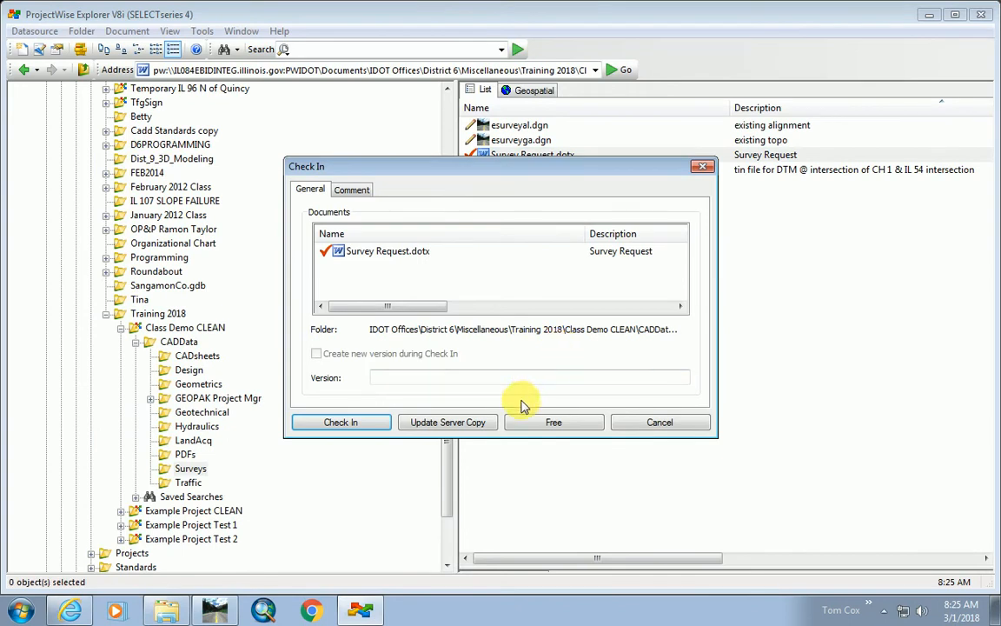
click(571, 424)
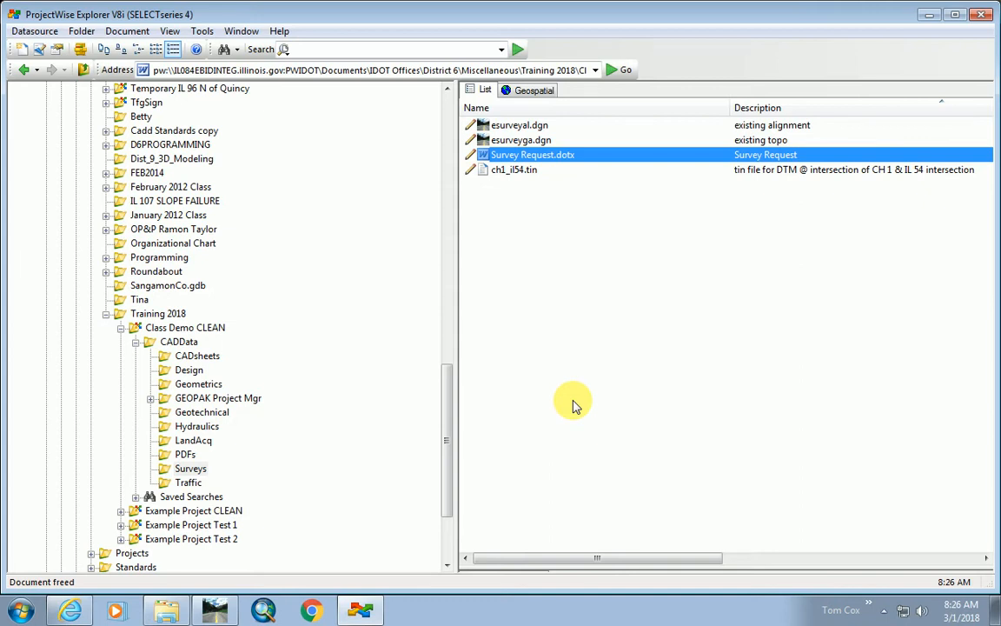
- Open District 6's Archived folder and sort its contents by description in descending order
drag(446, 420, 452, 156)
click(129, 328)
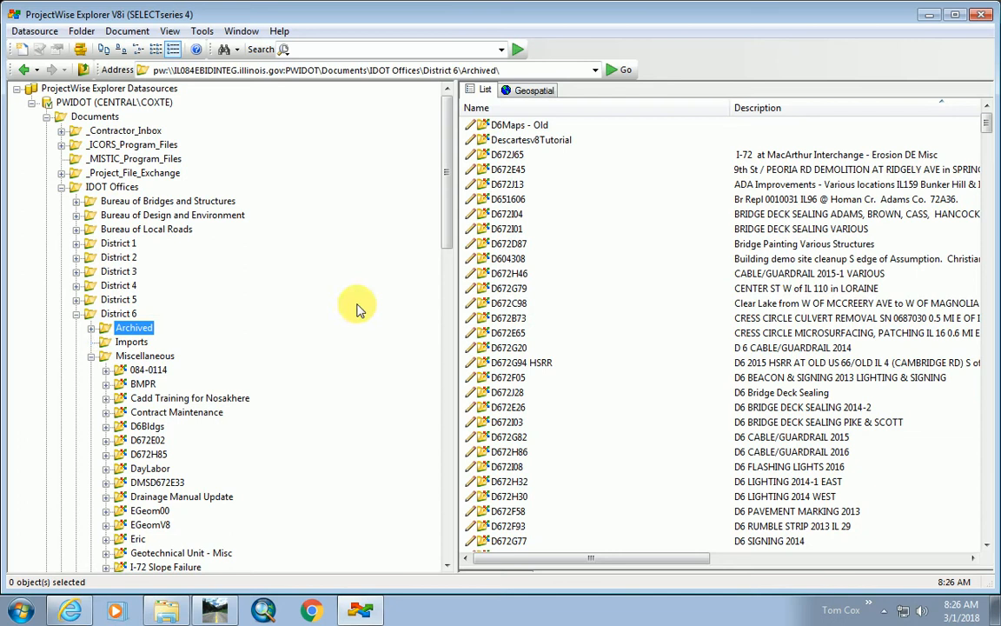
click(780, 107)
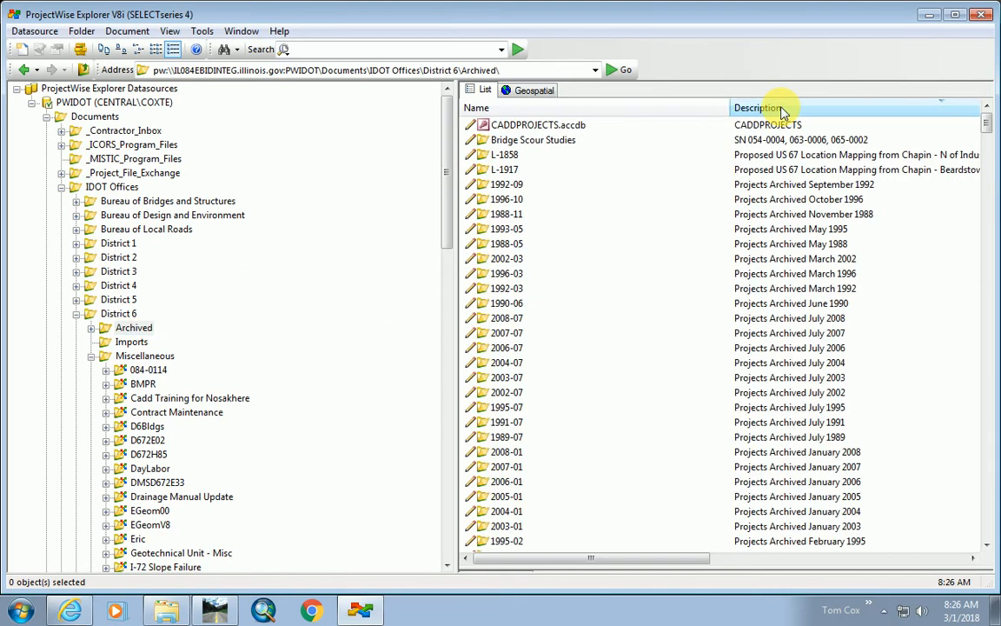
- Look through the archived projects by route description and the dated archive folders in the sorted list
drag(989, 122, 993, 177)
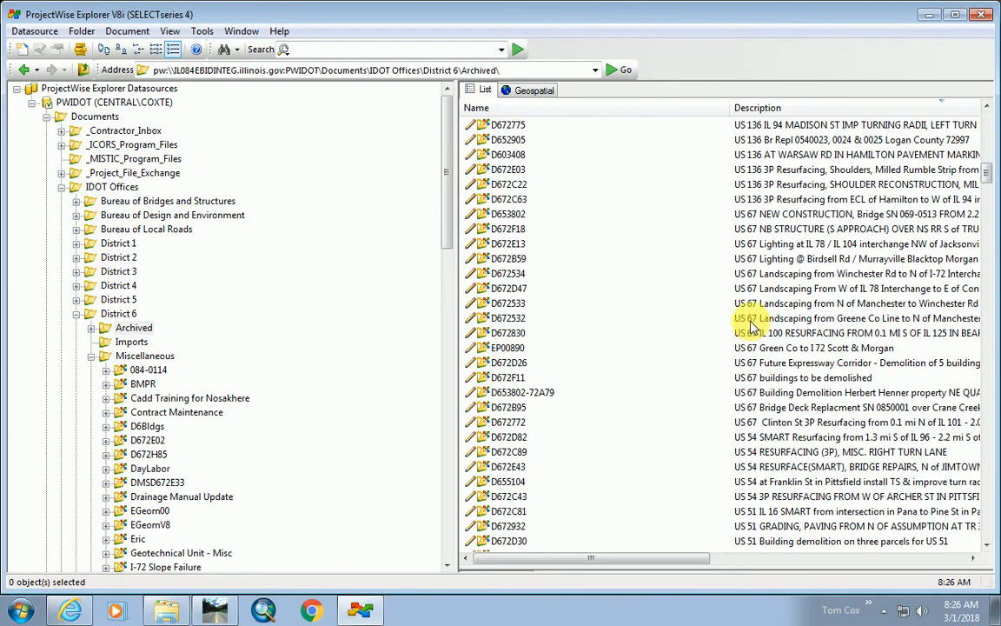
drag(988, 183, 982, 286)
scroll(807, 382, down, 5)
scroll(793, 405, down, 12)
drag(985, 329, 956, 85)
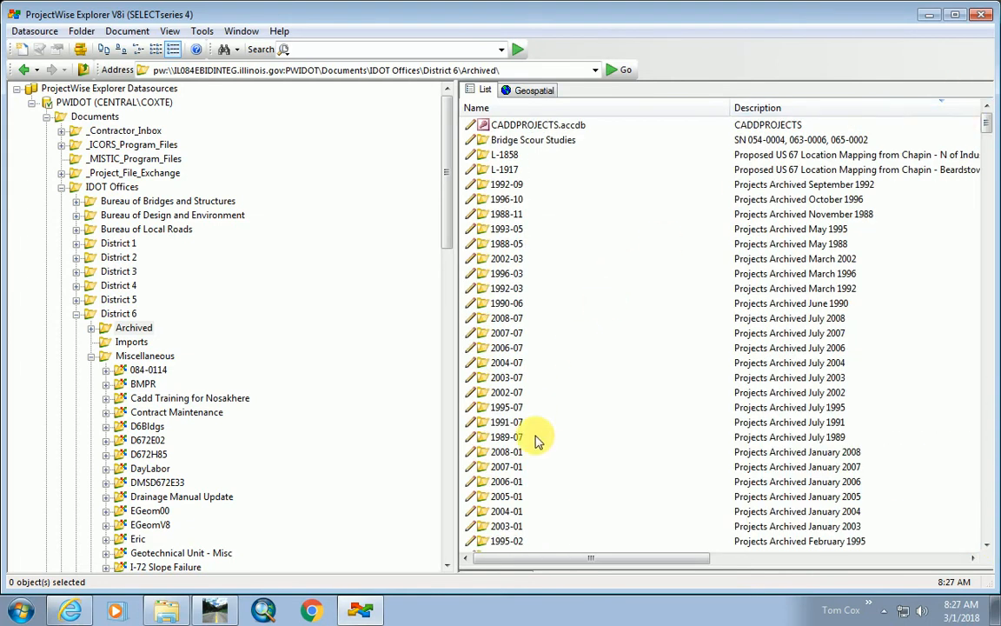
scroll(543, 421, down, 1)
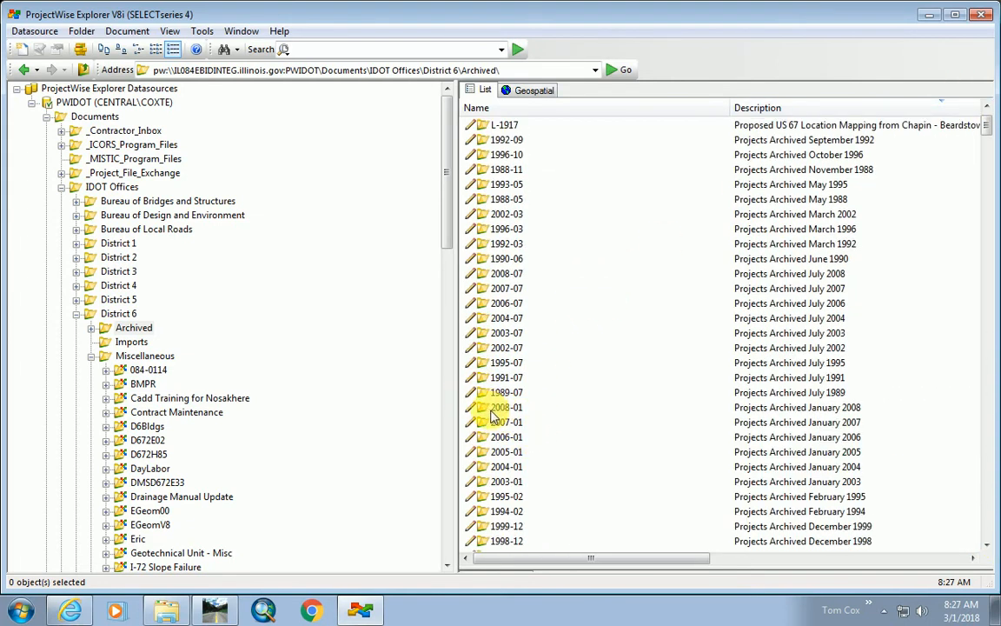
scroll(494, 418, down, 3)
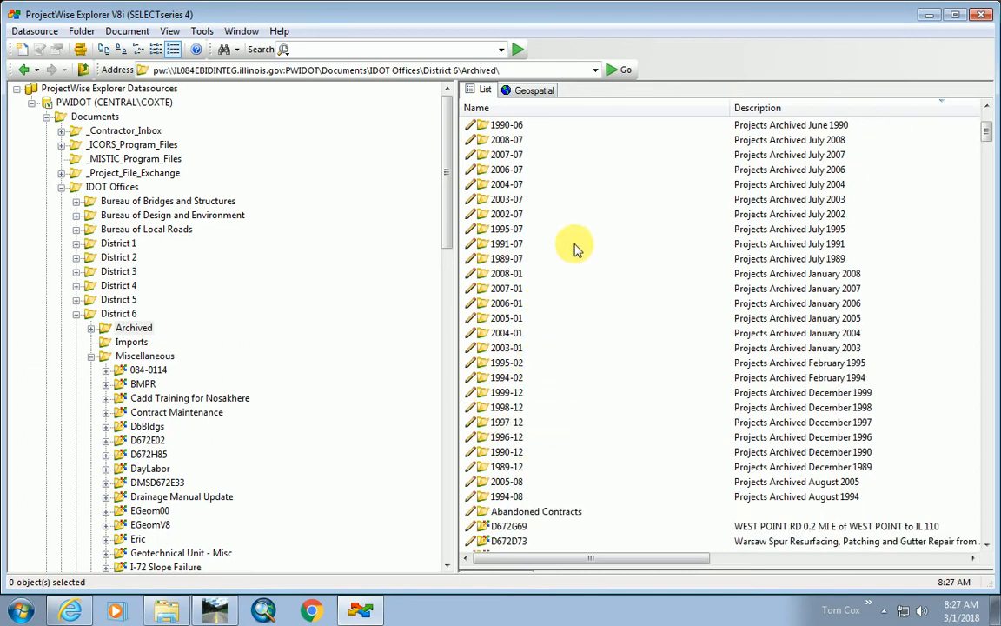
scroll(571, 278, up, 2)
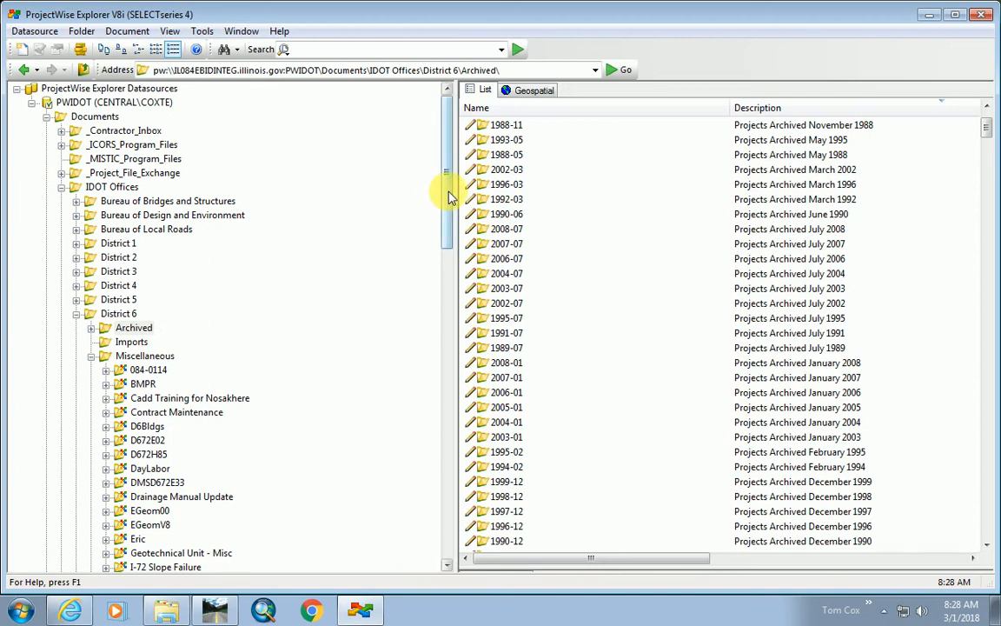
- Collapse the Miscellaneous folder and open the Design folder under Projects, D672C33, CADData
click(91, 355)
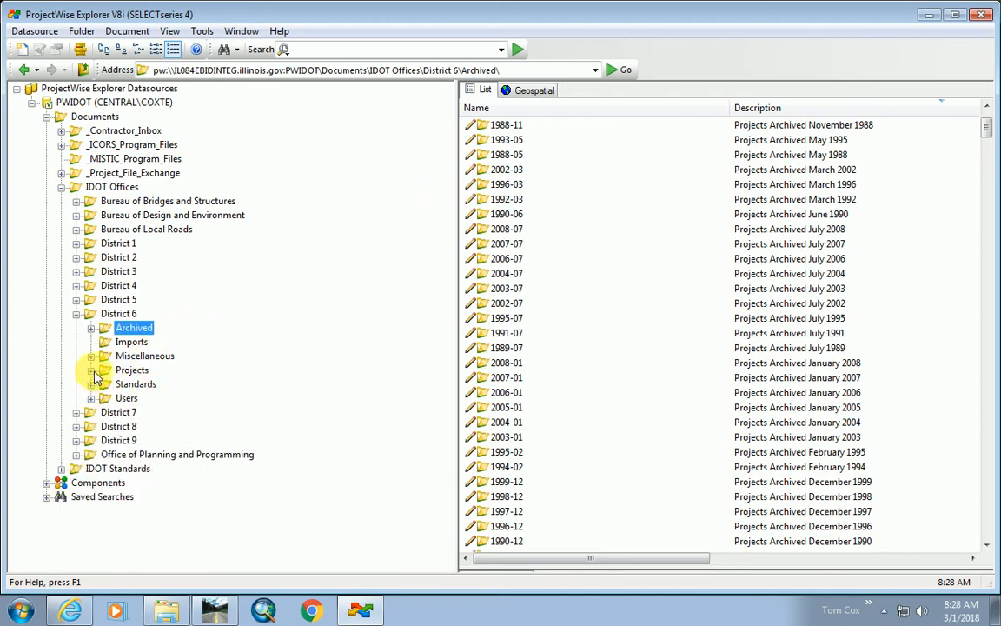
click(92, 371)
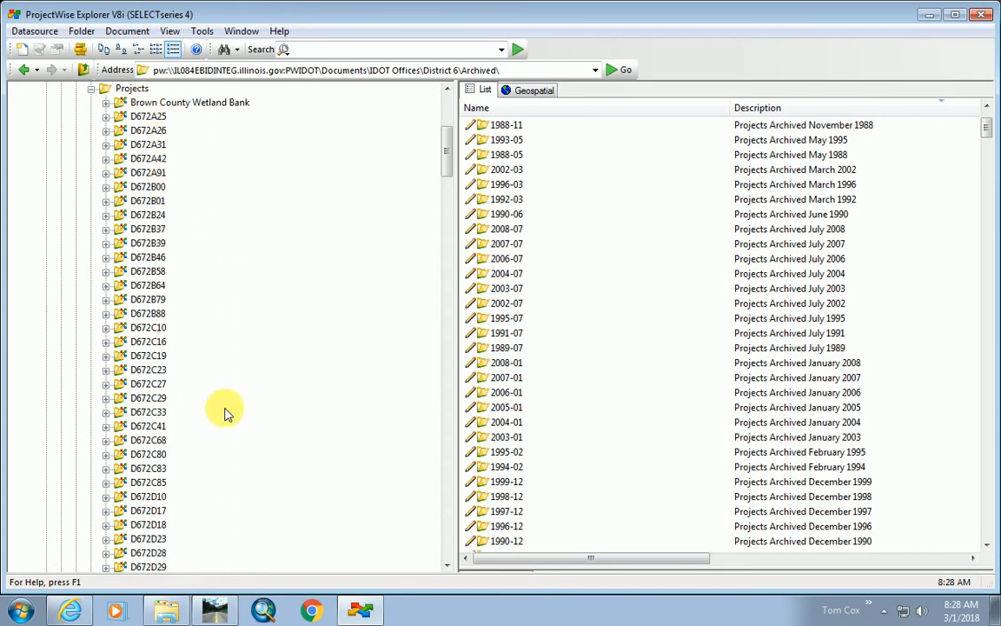
scroll(215, 419, down, 1)
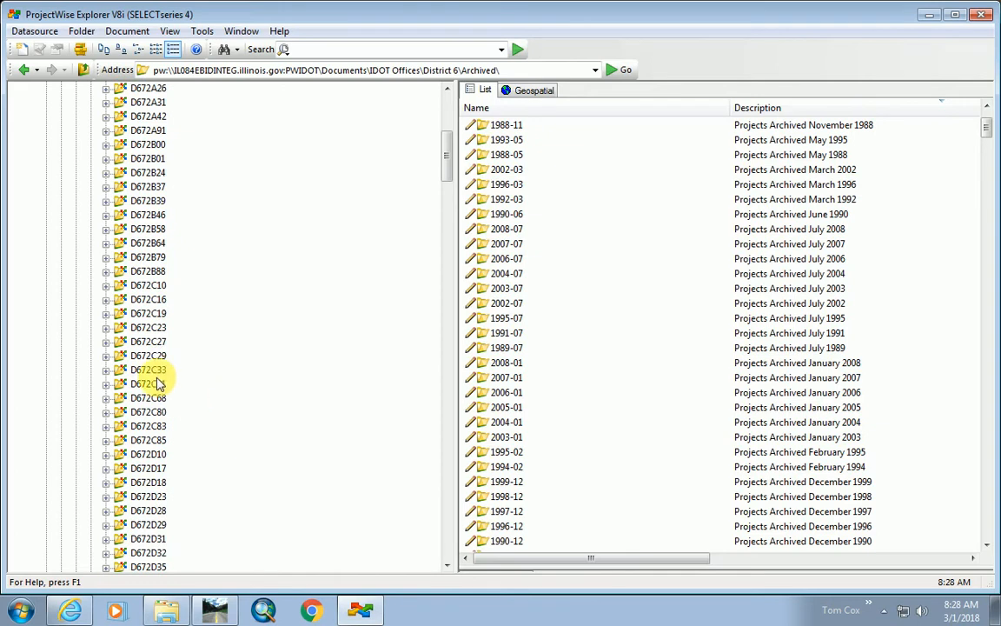
click(106, 370)
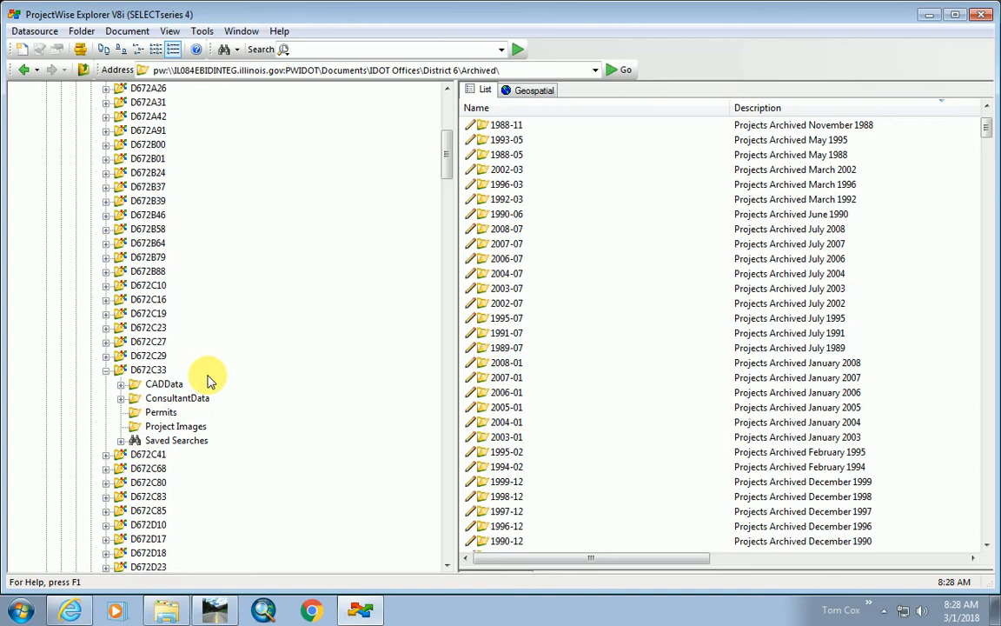
click(121, 384)
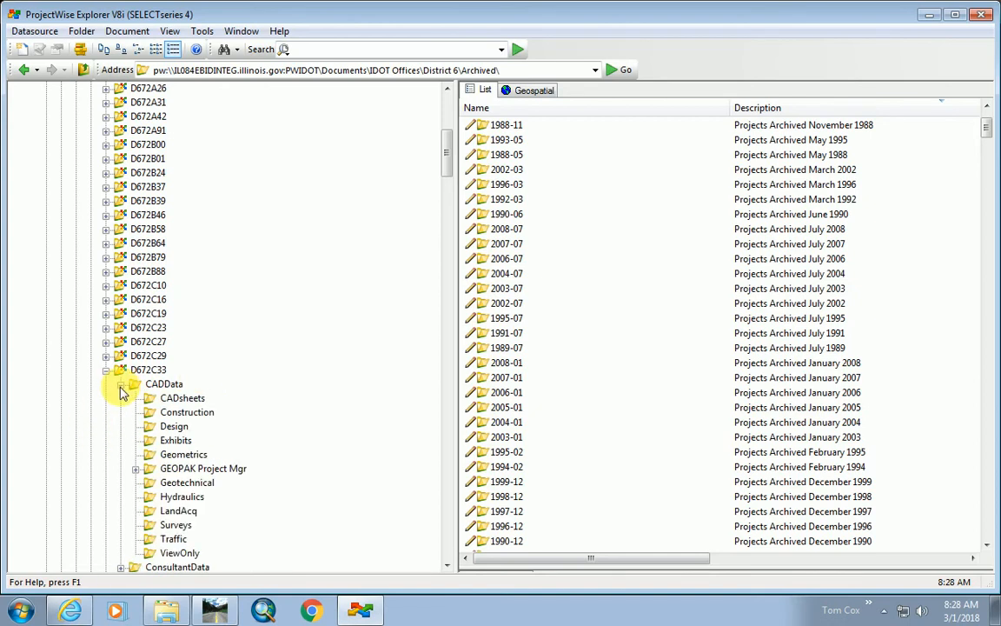
click(173, 426)
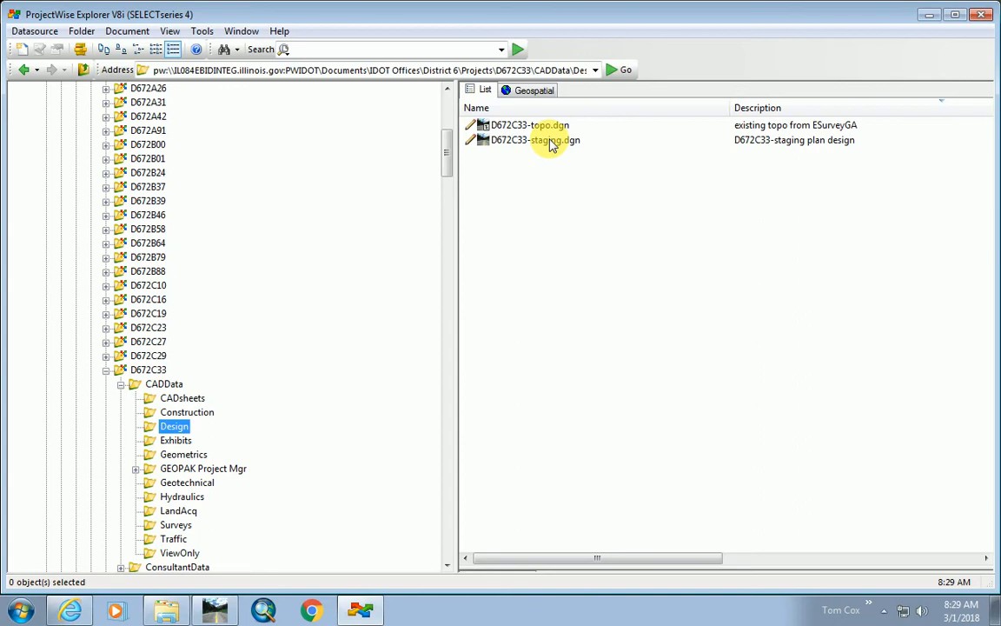
- Try to check out D672C33-staging.dgn
right_click(550, 145)
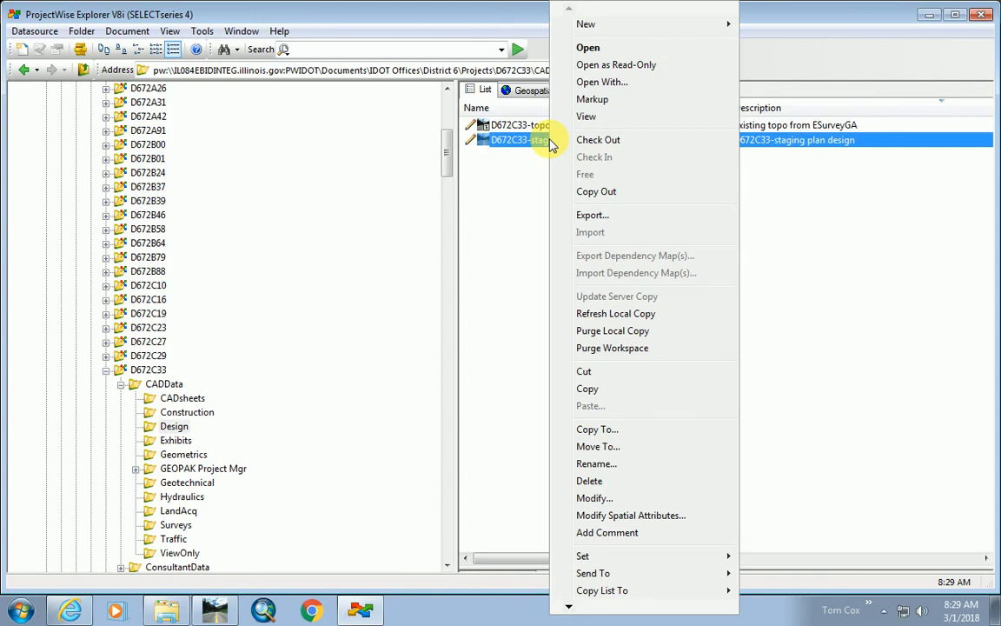
click(598, 141)
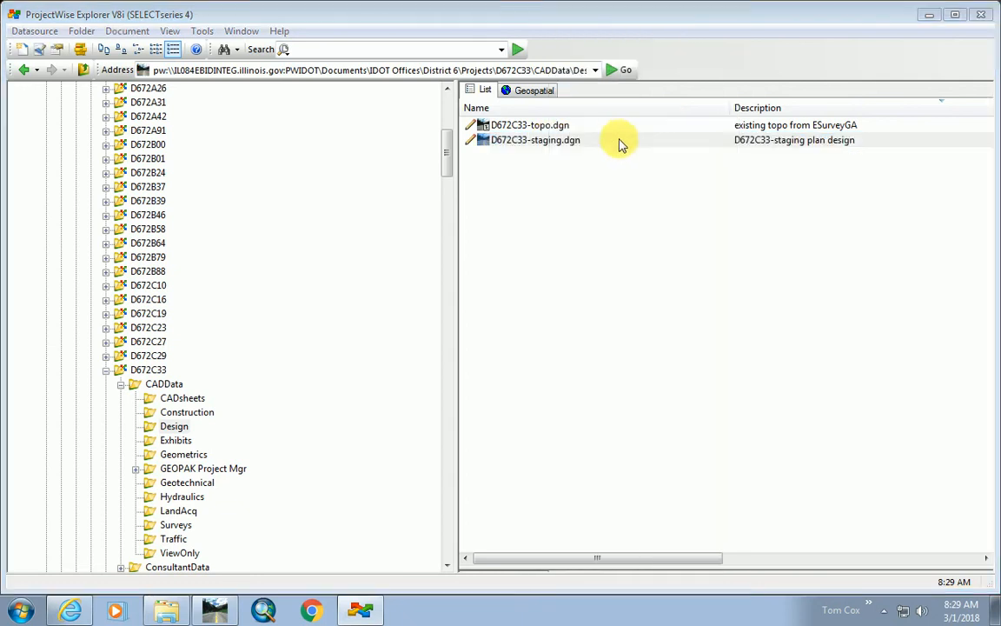
right_click(520, 145)
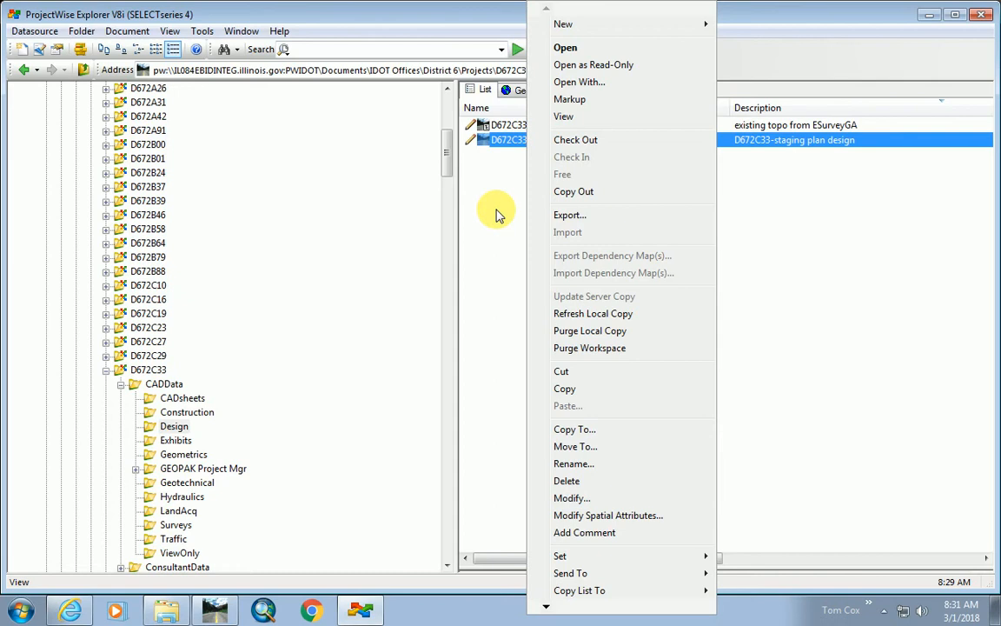
right_click(492, 147)
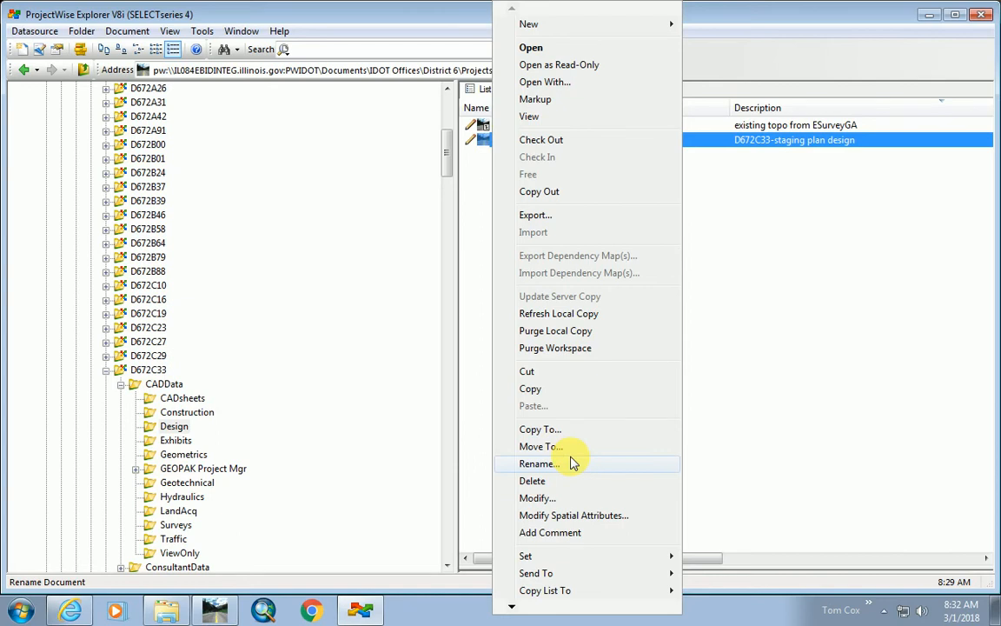
mouse_move(574, 575)
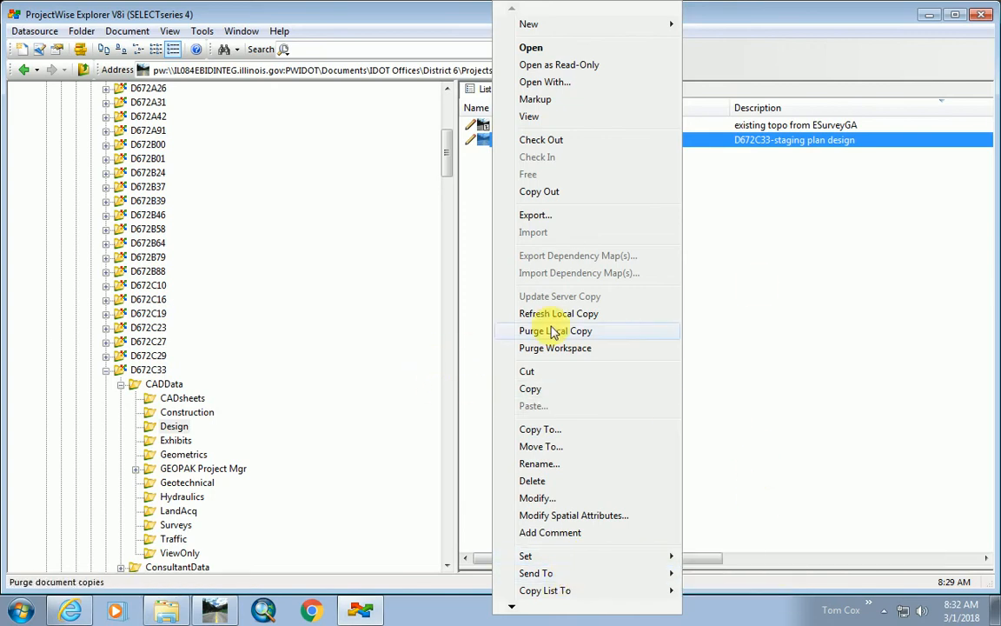
click(756, 291)
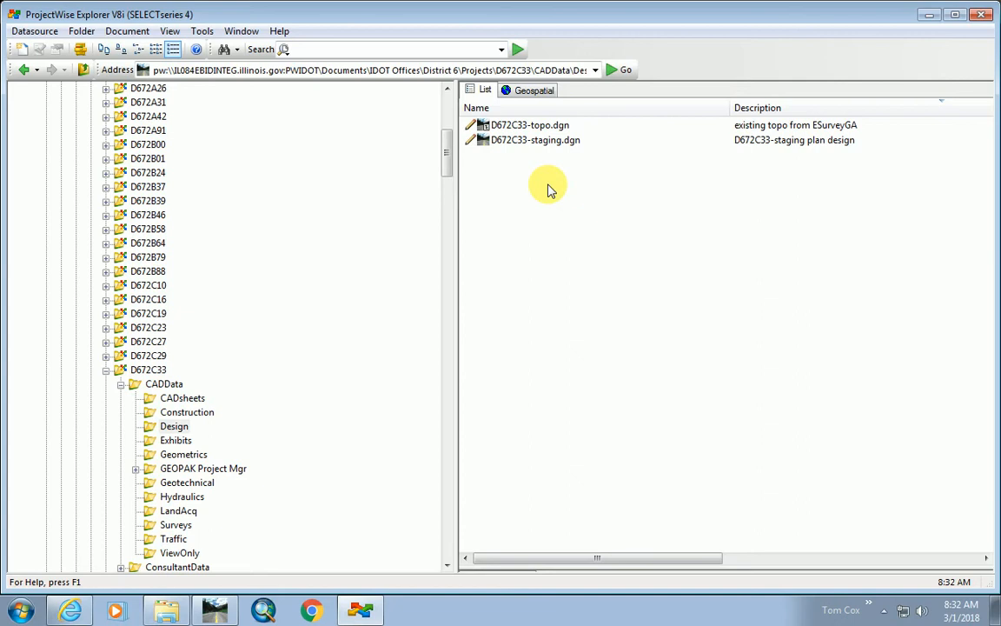
- Try exporting D672C33-staging.dgn with the Send to Folder option up to the export folder settings, and cancel the export
right_click(511, 141)
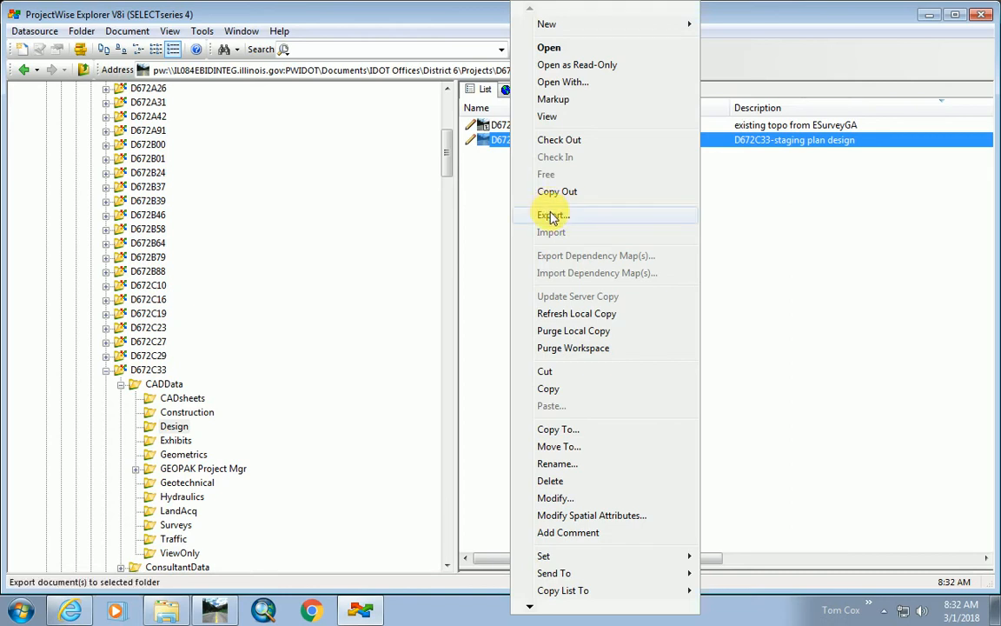
click(552, 216)
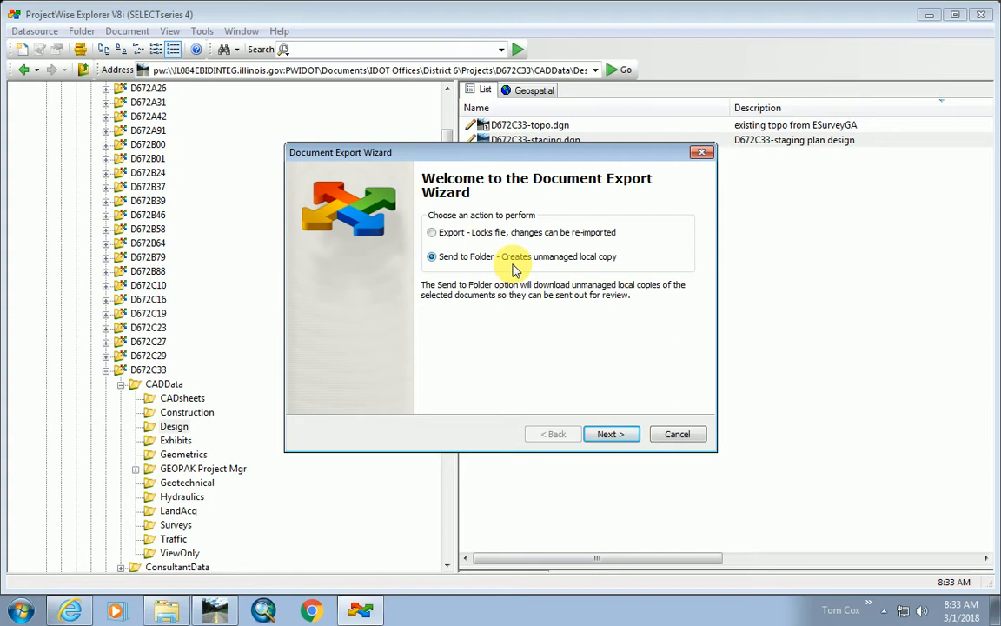
click(609, 434)
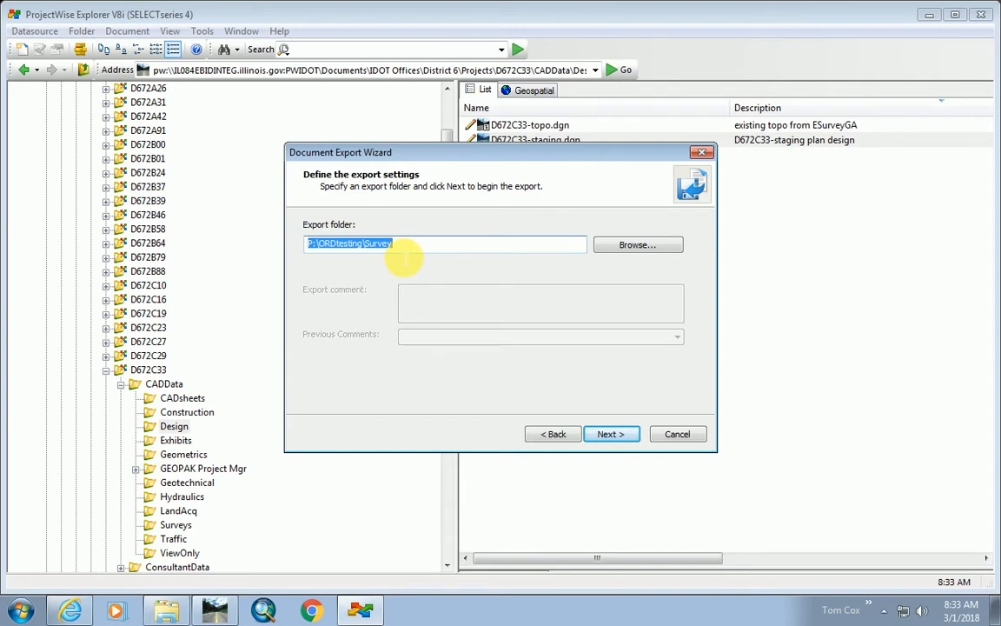
click(677, 434)
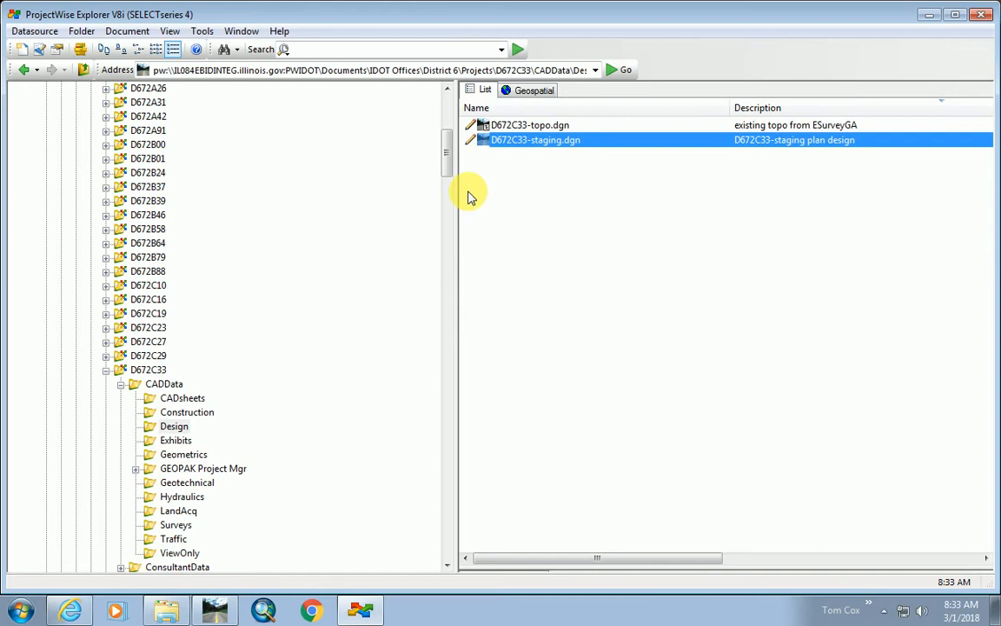
- Expand _Project_File_Exchange and its District 6 folder, and open the CMT folder to view its contents
drag(449, 163, 450, 126)
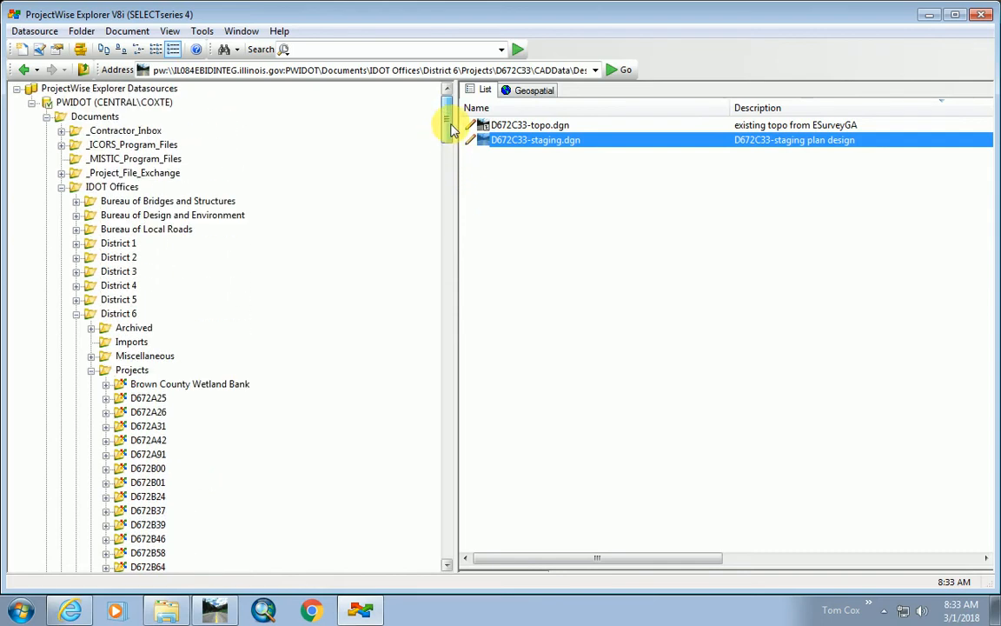
click(62, 174)
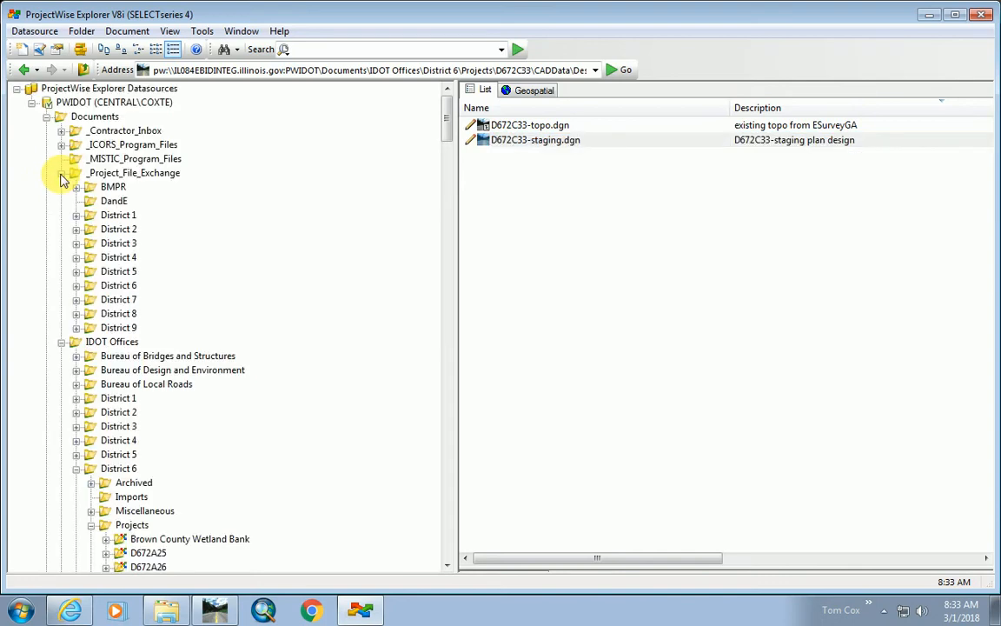
click(75, 286)
scroll(182, 371, down, 1)
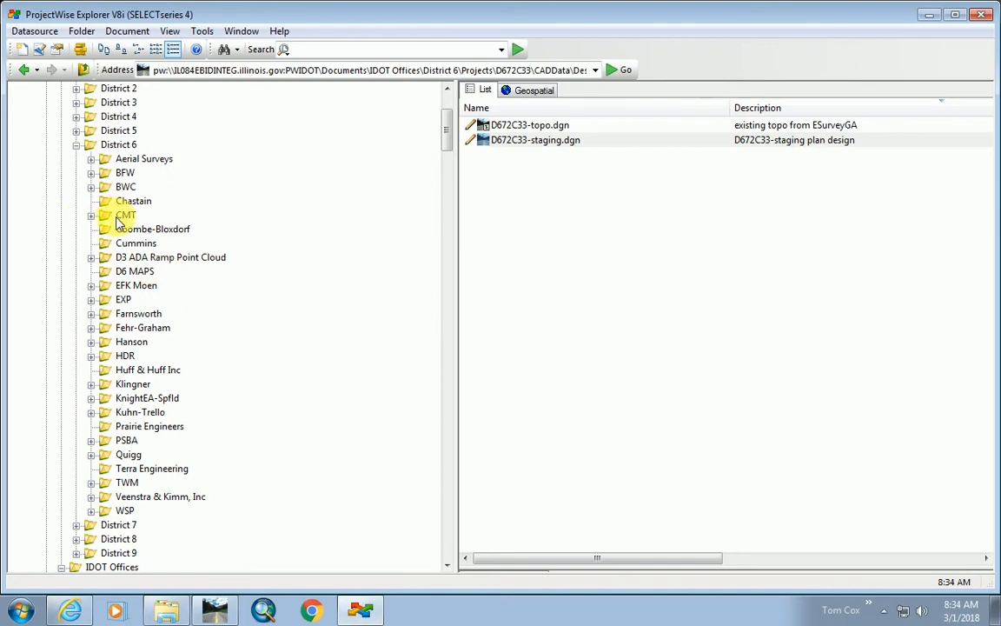
click(90, 215)
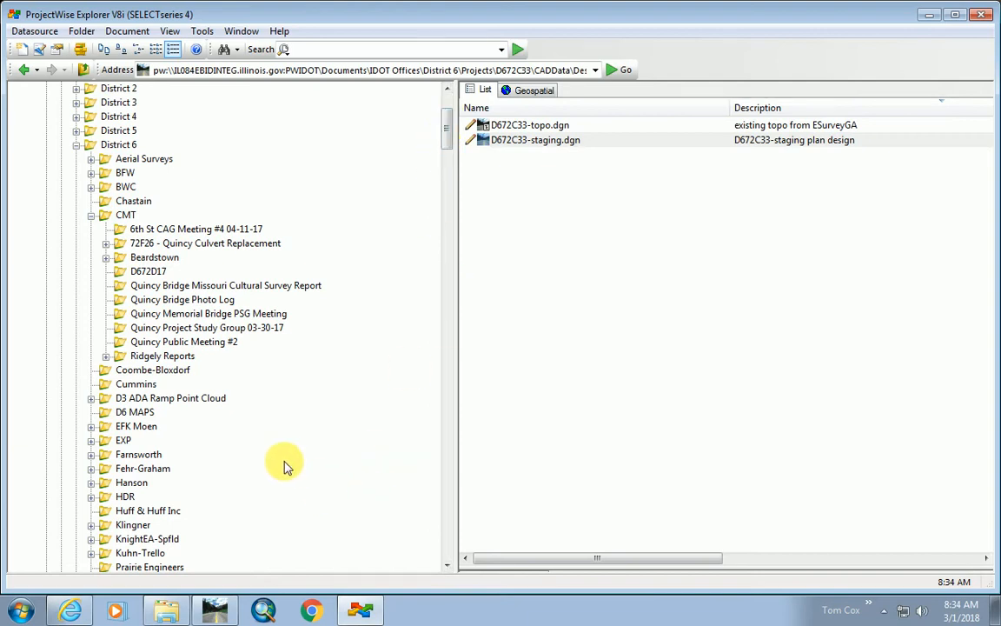
click(124, 215)
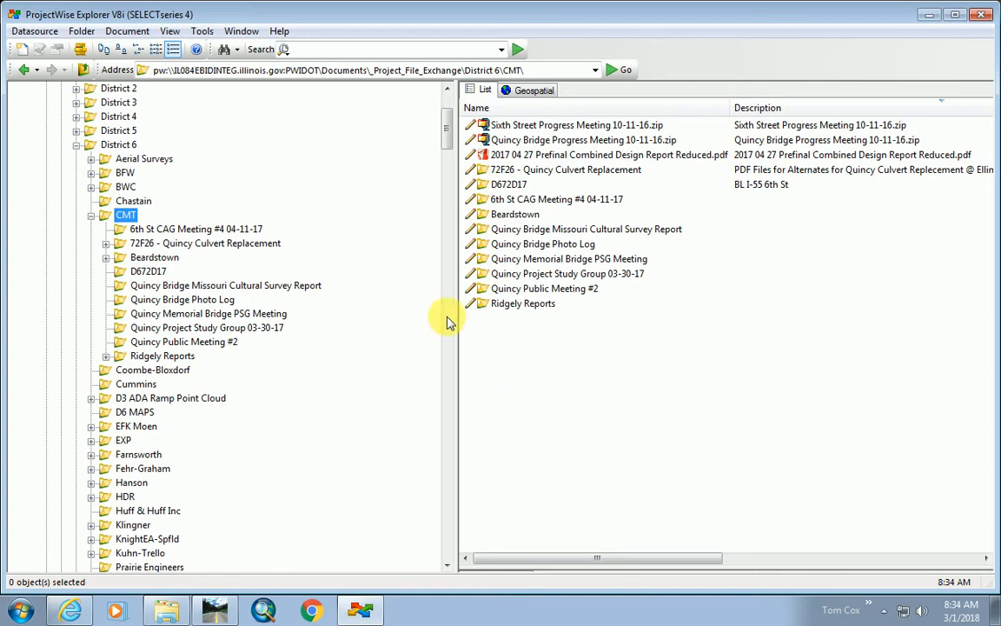
- Collapse the CMT and District 6 exchange folders, and open and expand Projects under IDOT Offices, District 6
click(91, 216)
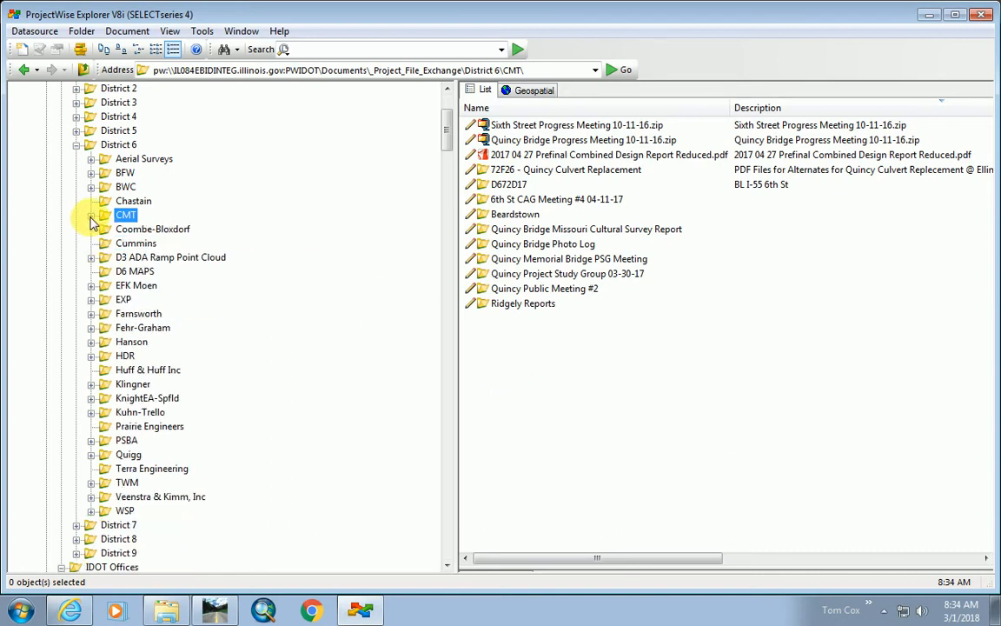
click(76, 144)
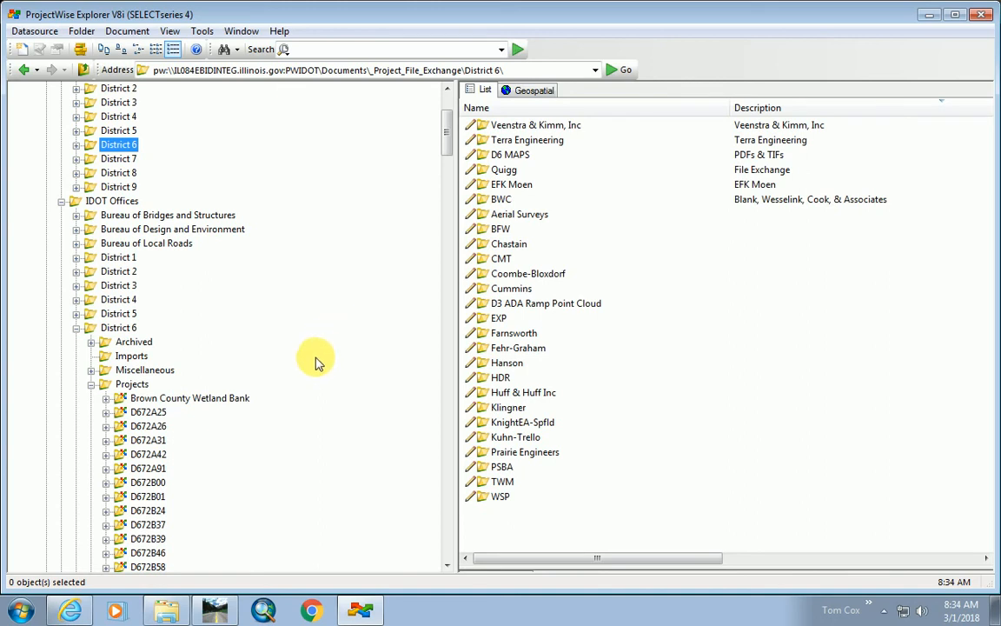
scroll(314, 370, down, 1)
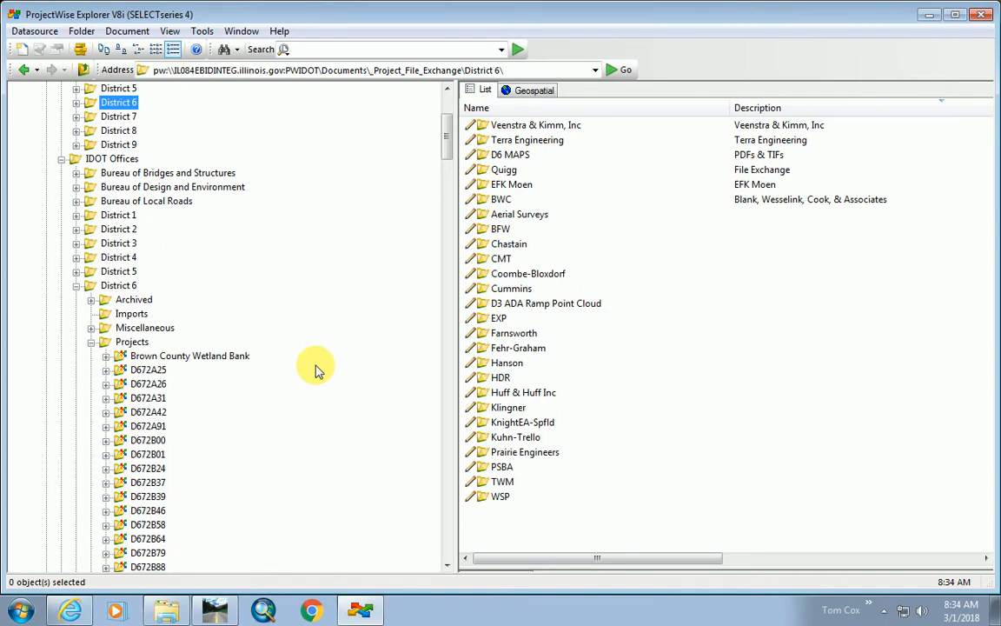
scroll(311, 383, down, 2)
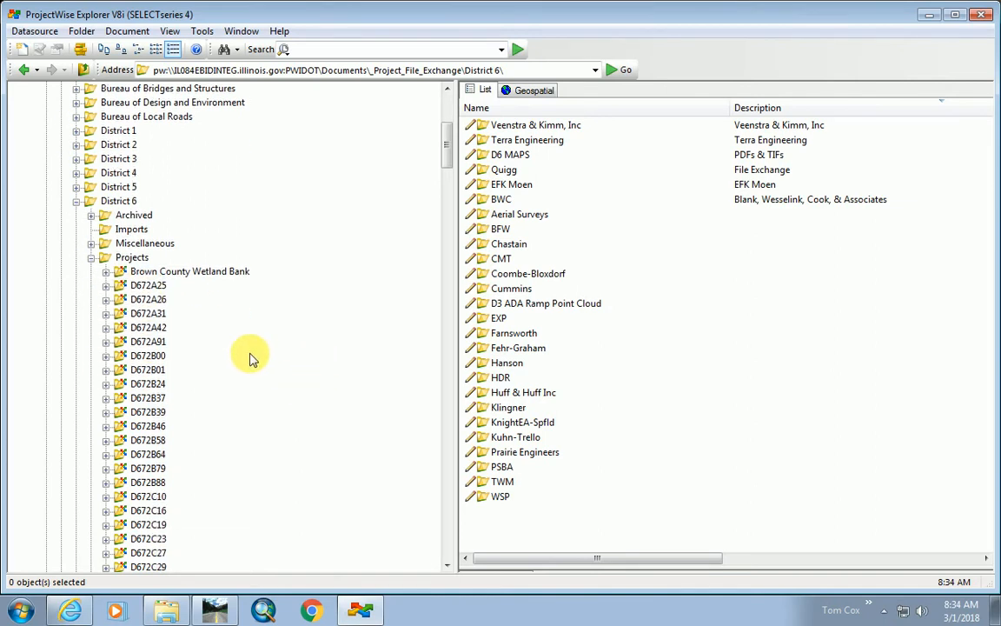
click(90, 257)
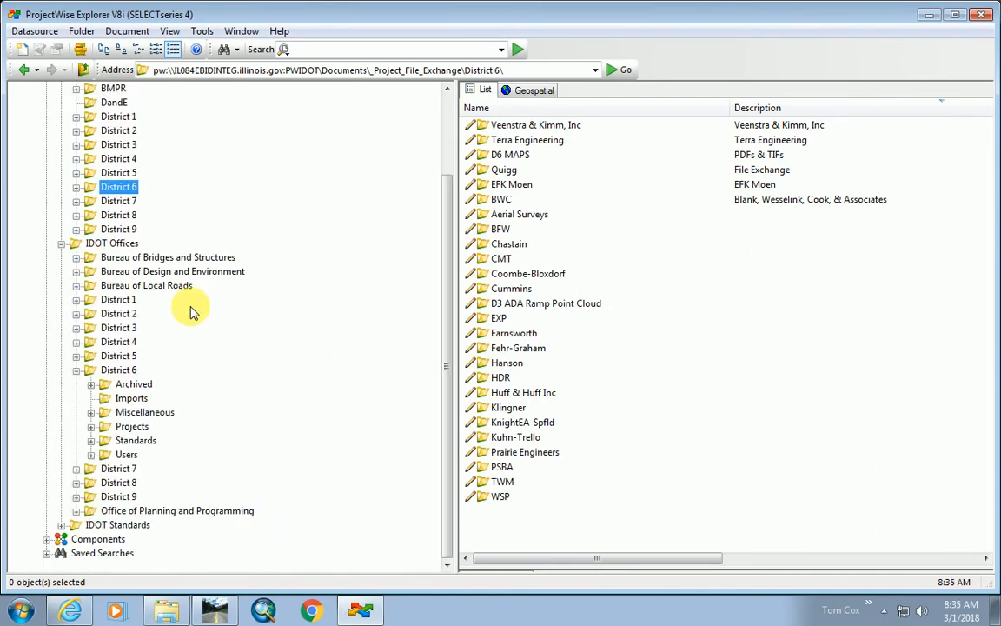
click(126, 427)
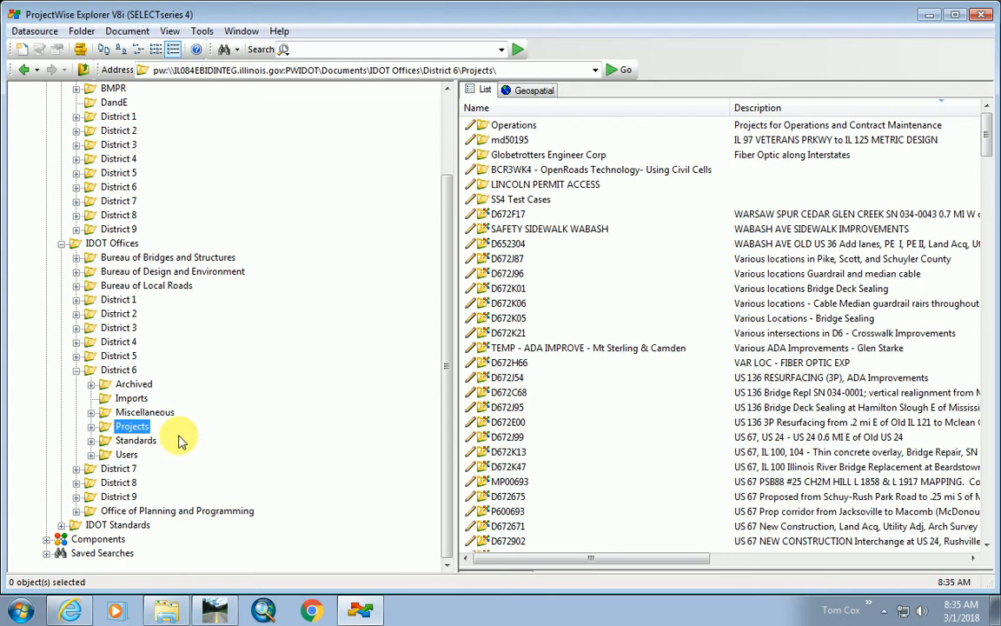
click(91, 425)
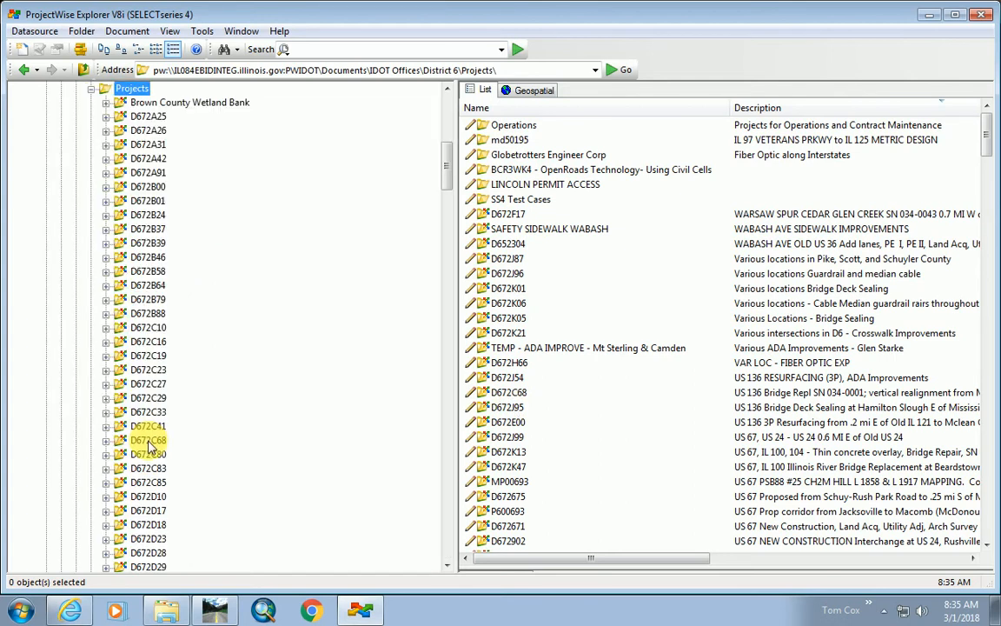
- Expand ConsultantData and CADData in project D672B79 and open its Design folder
click(106, 299)
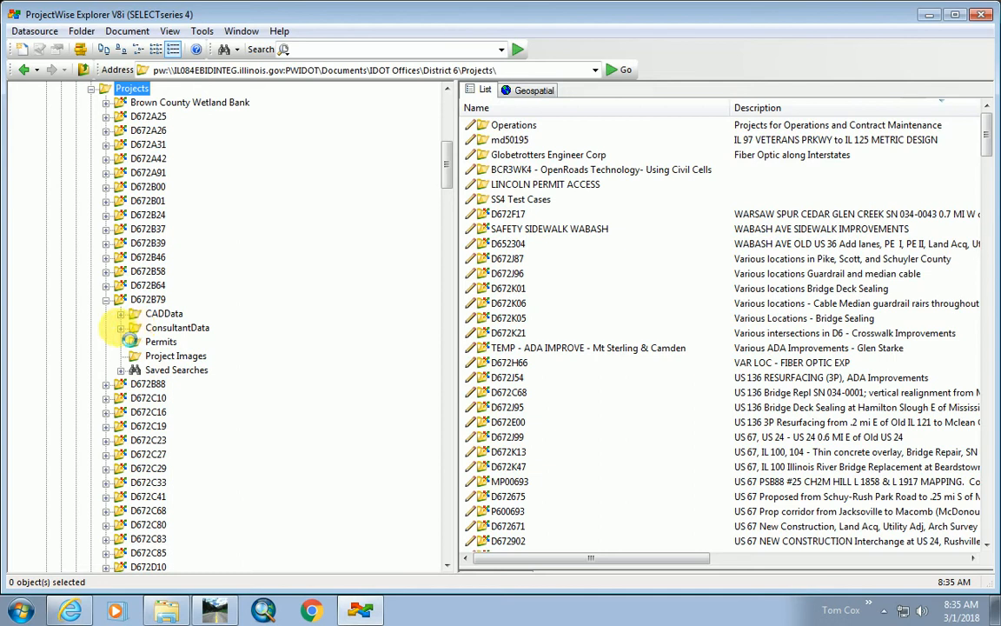
click(121, 328)
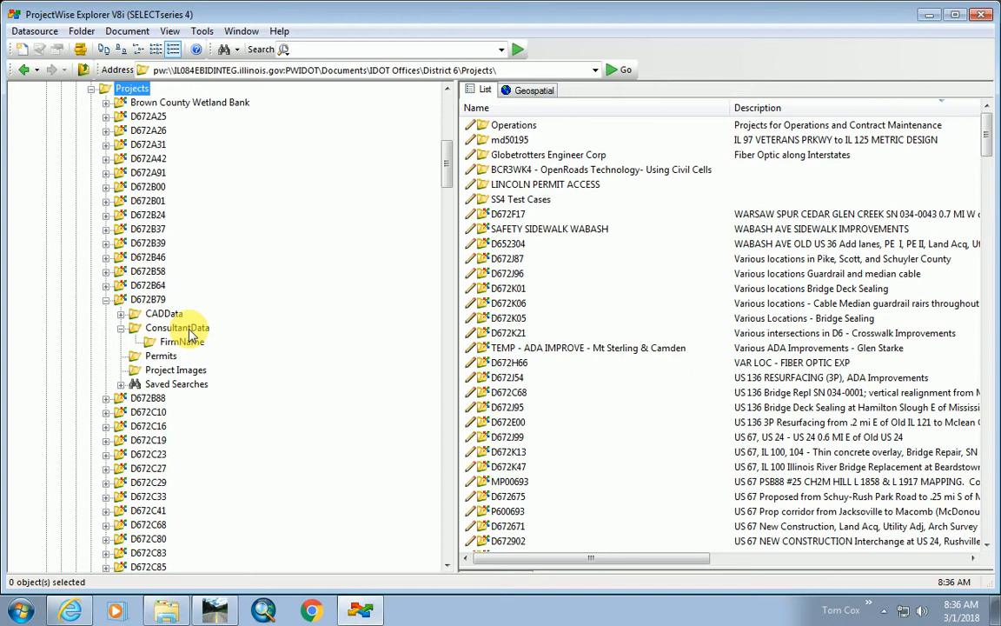
click(121, 313)
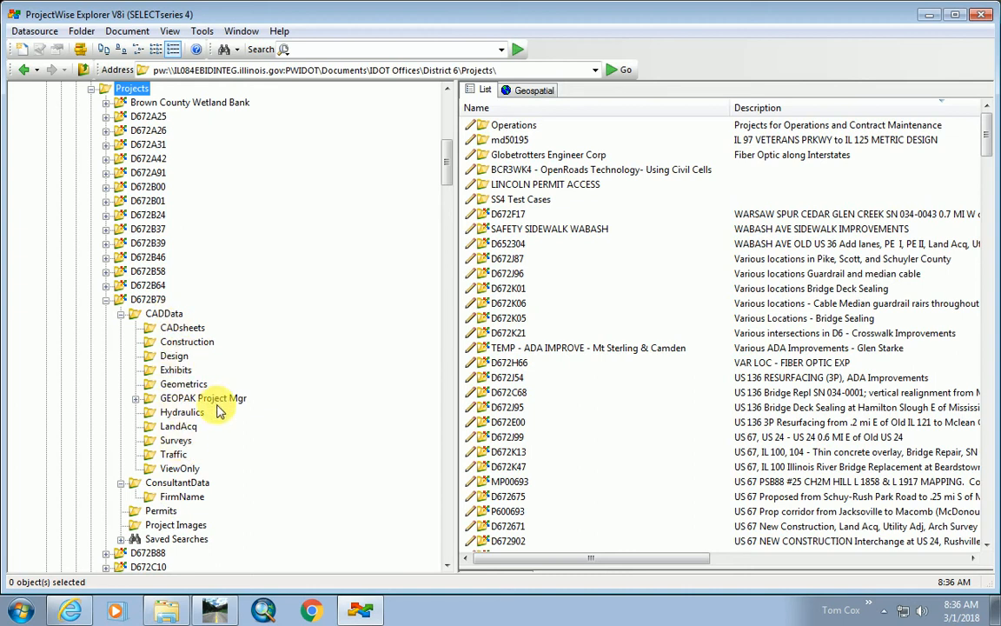
click(174, 356)
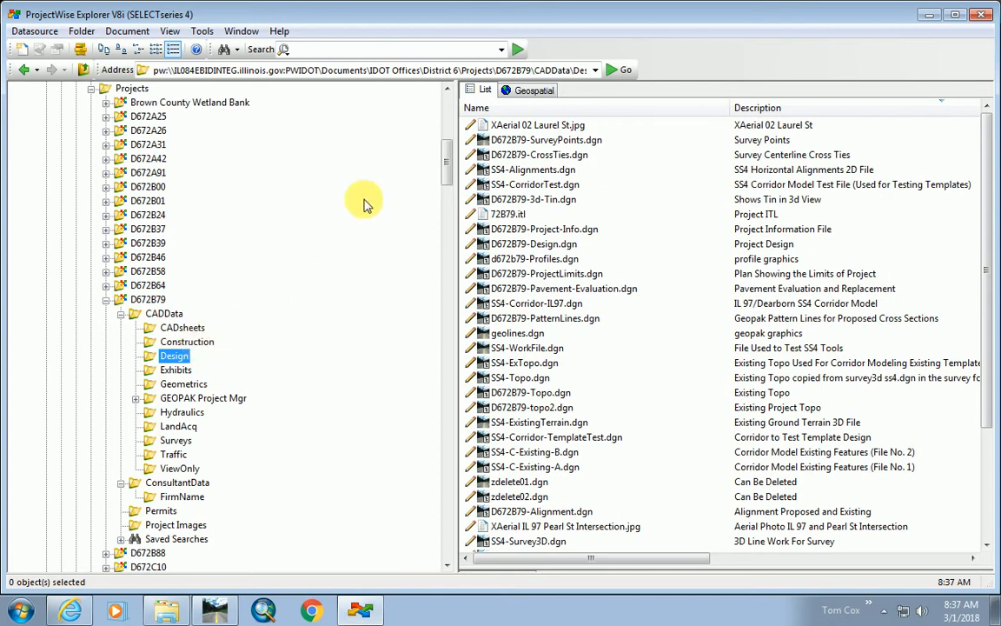
- Expand the Standards folder under IDOT Offices, District 6, and its Templates subfolder
drag(447, 145, 419, 518)
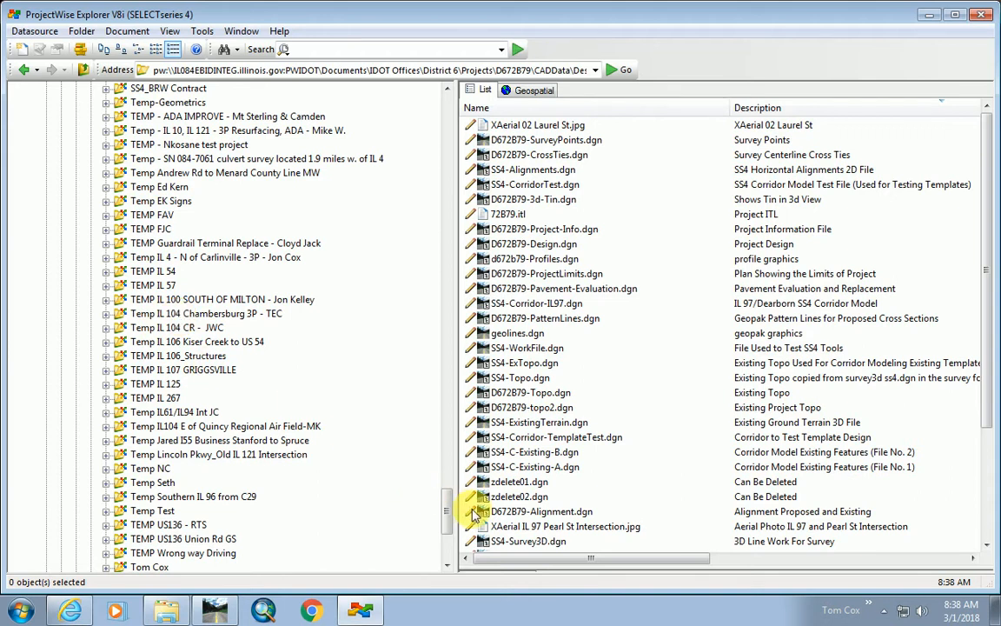
drag(446, 514, 375, 563)
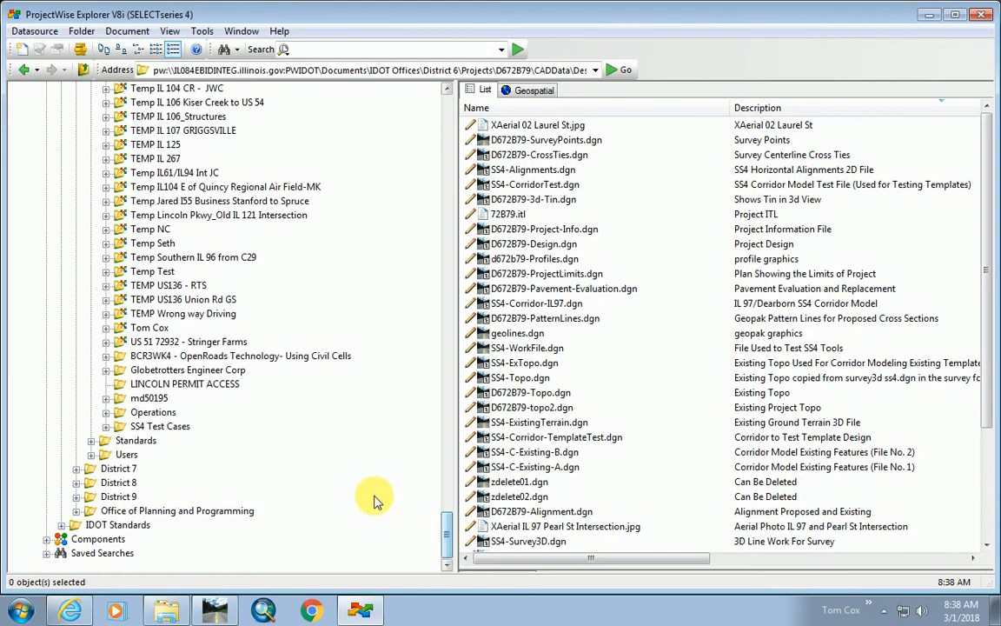
click(90, 440)
scroll(206, 452, down, 2)
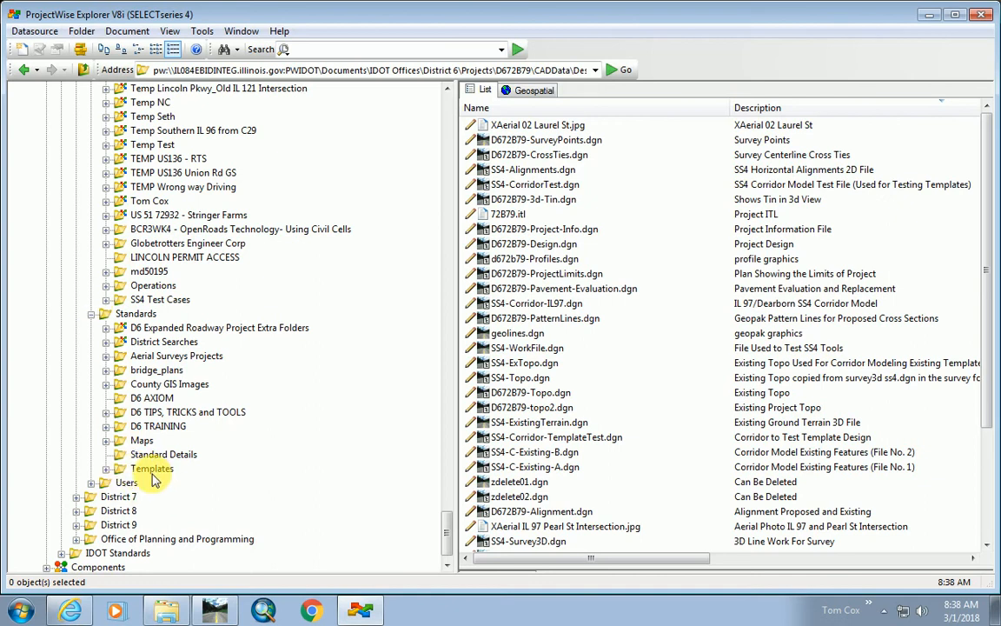
click(106, 468)
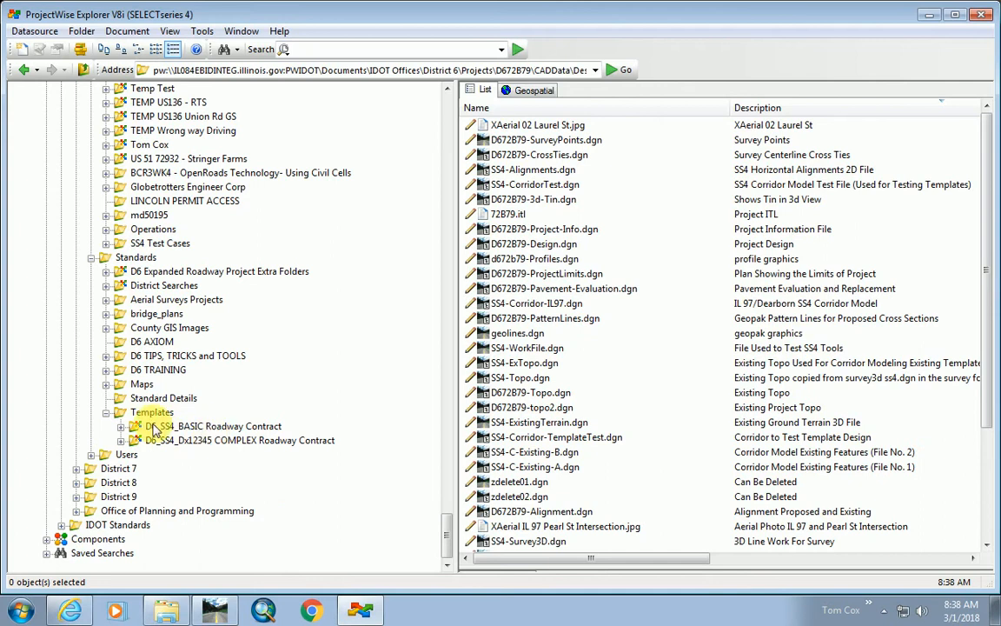
- Open the CADData Design folder of the D6_SS4_BASIC Roadway Contract template and select D6xxxxx-Design.dgn
click(122, 427)
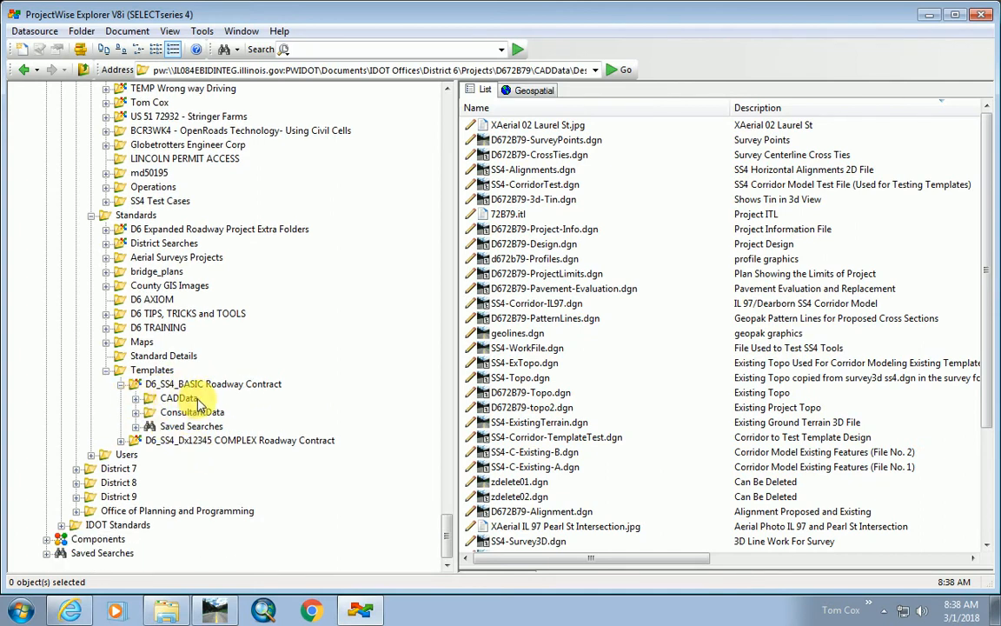
click(135, 398)
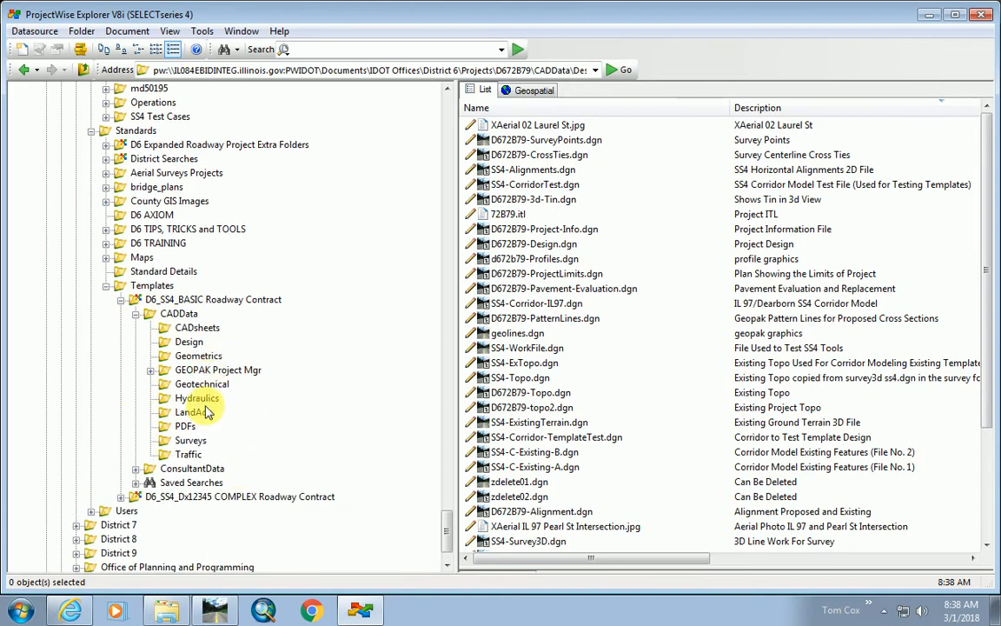
click(186, 342)
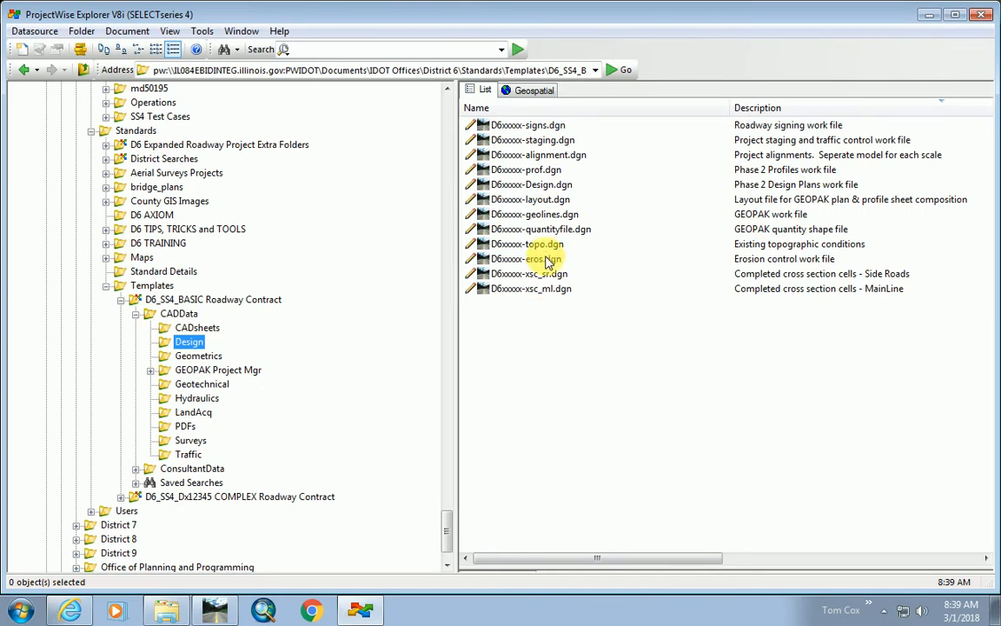
click(521, 184)
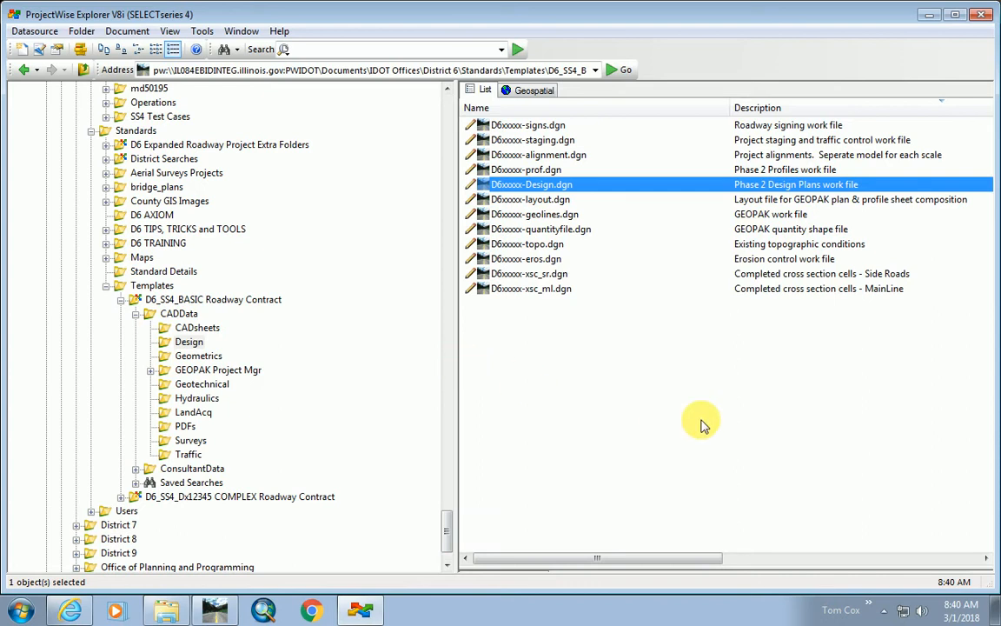
- Collapse the Templates folder and open Standard Details under Standards to look through its detail files
click(106, 286)
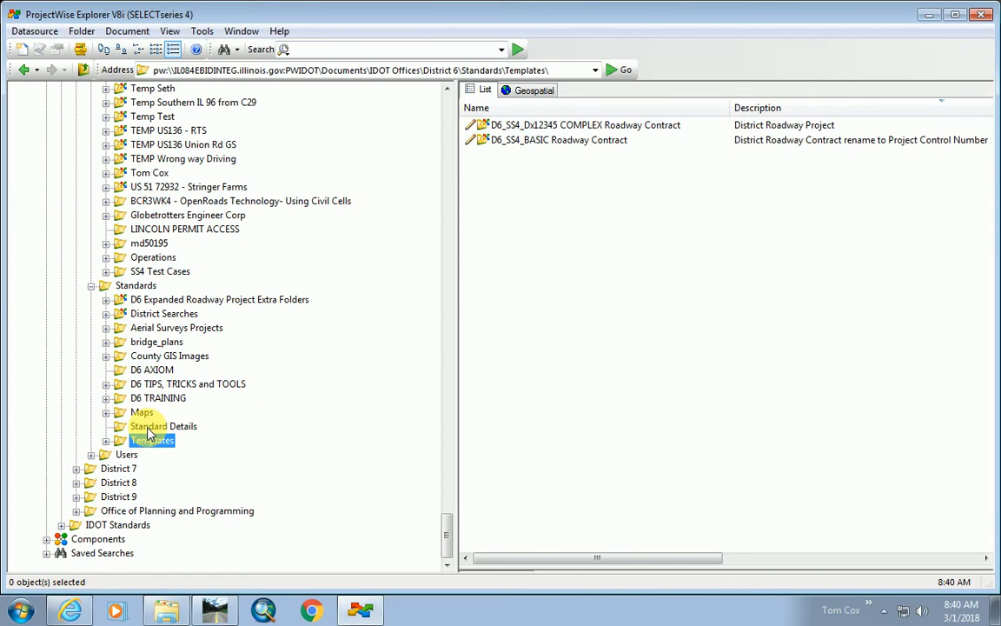
click(148, 428)
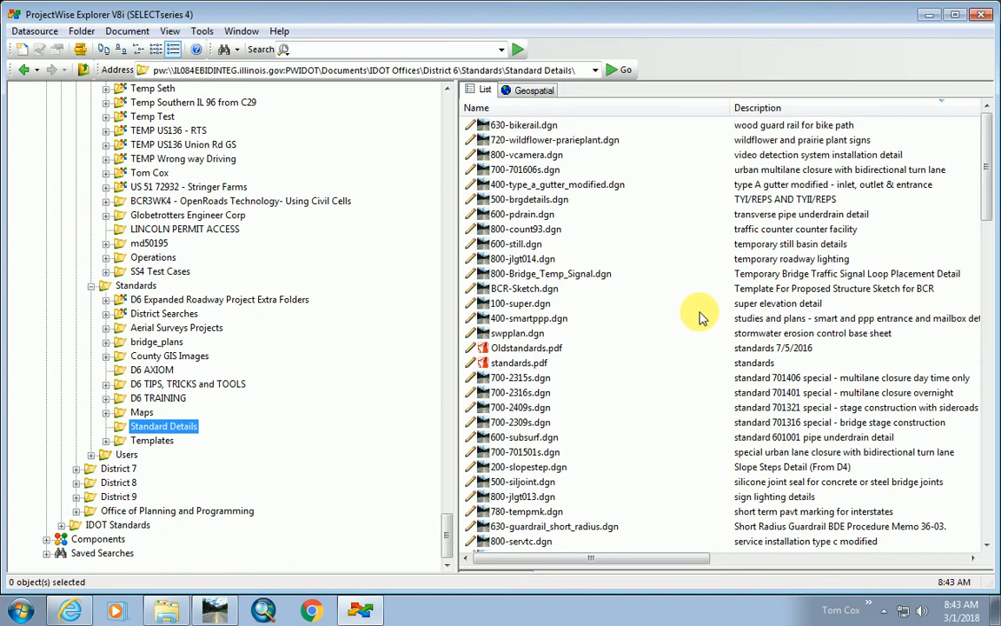
scroll(991, 222, down, 1)
scroll(989, 244, down, 6)
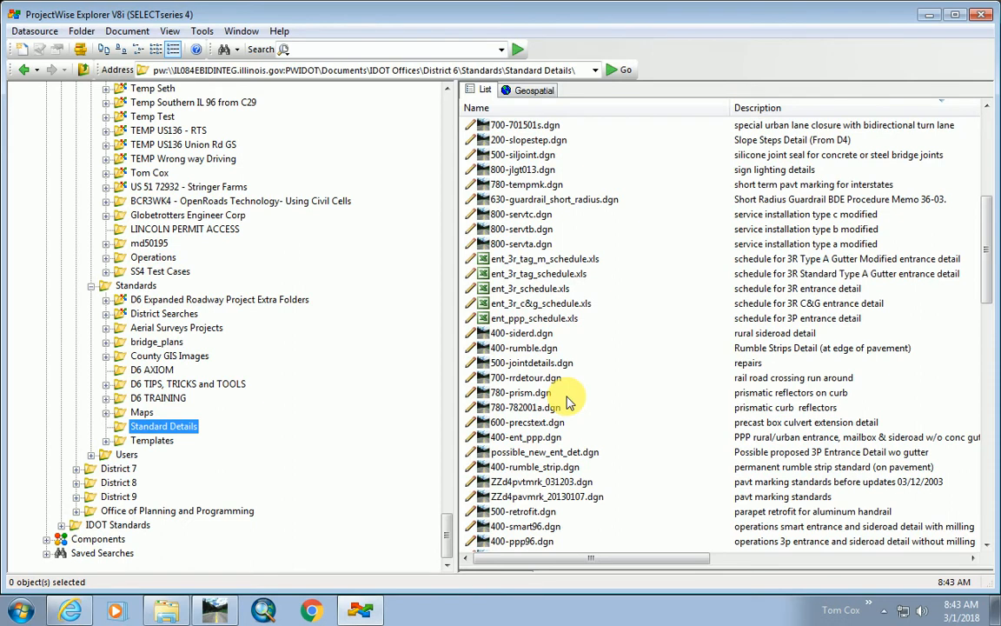
- Open 400-ent_ppp.dgn from the Standard Details folder and view its Section A-A entrance details up close
click(521, 437)
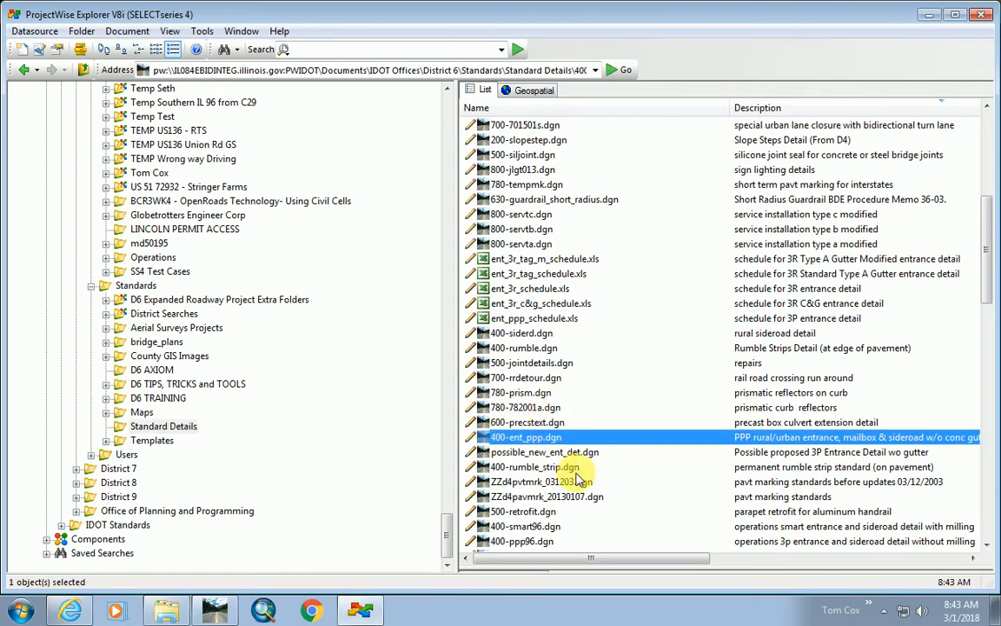
scroll(486, 417, down, 2)
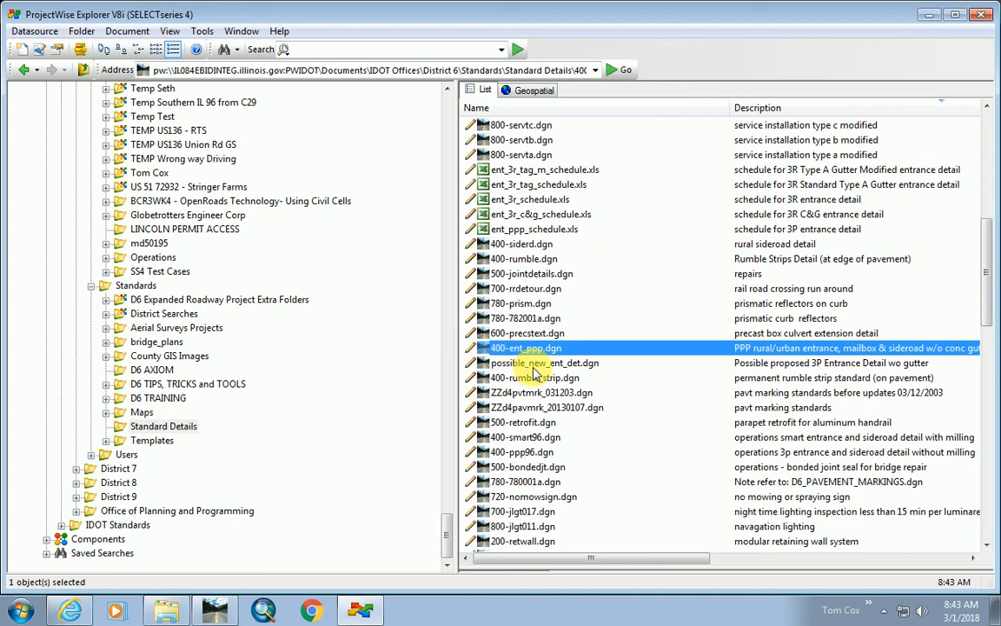
double_click(492, 349)
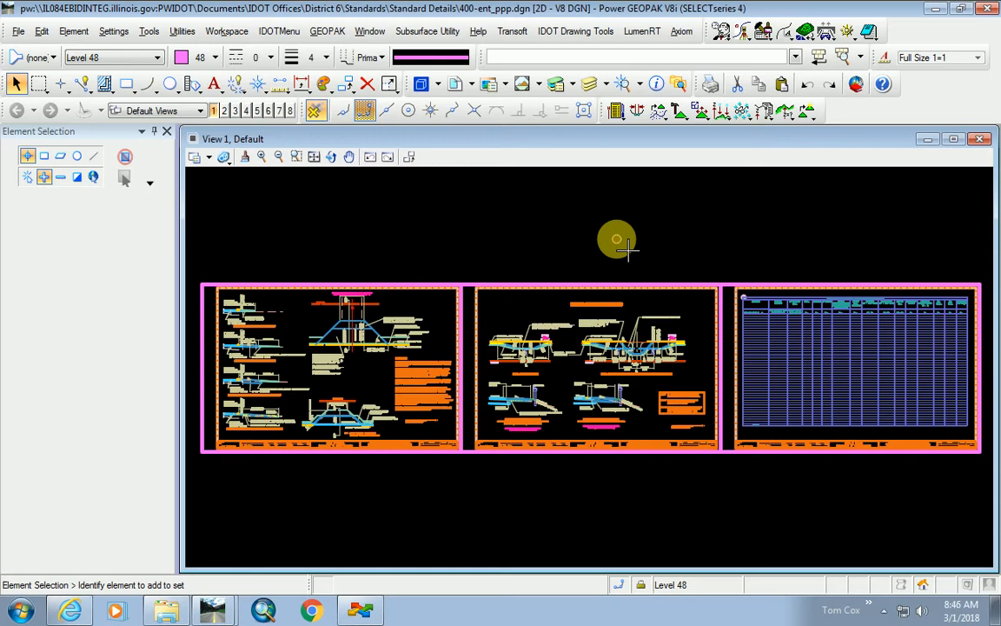
scroll(196, 347, up, 5)
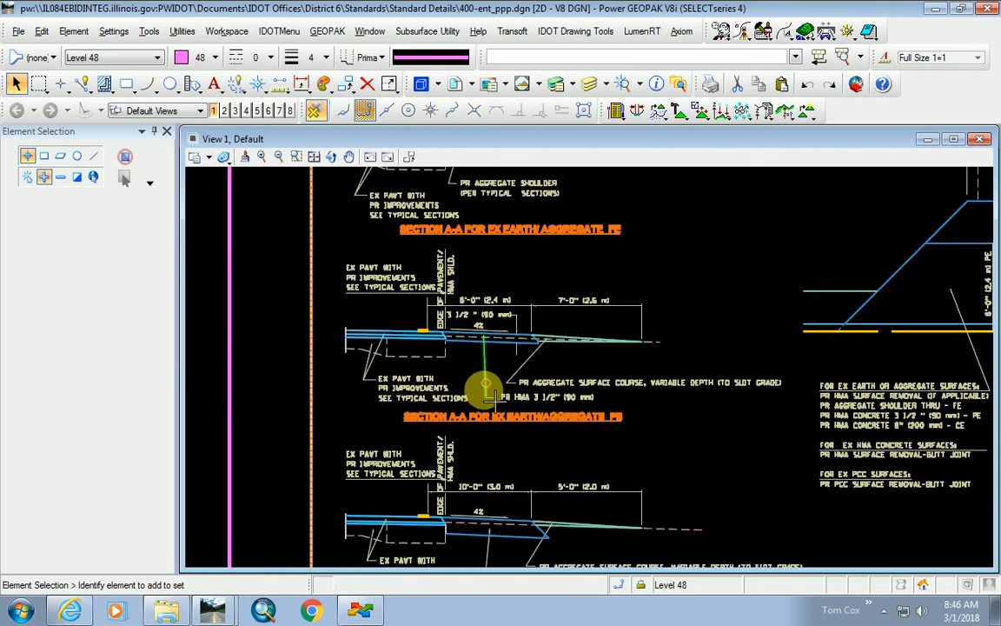
- Examine the Section A-A details for the PE and CE entrances, including HMA depths, widths and aggregate surface course
scroll(391, 469, down, 2)
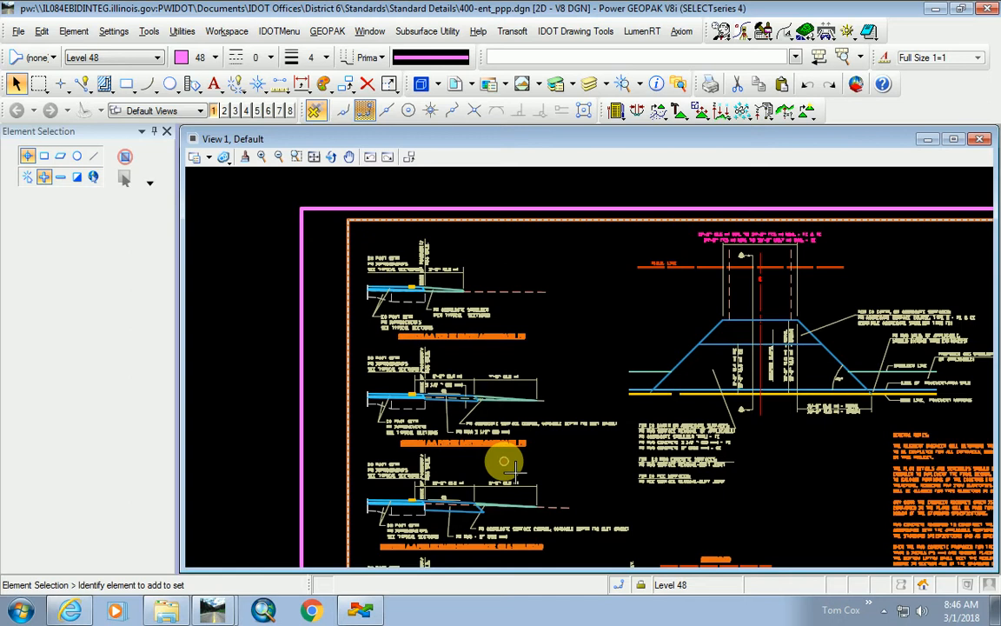
scroll(457, 530, up, 5)
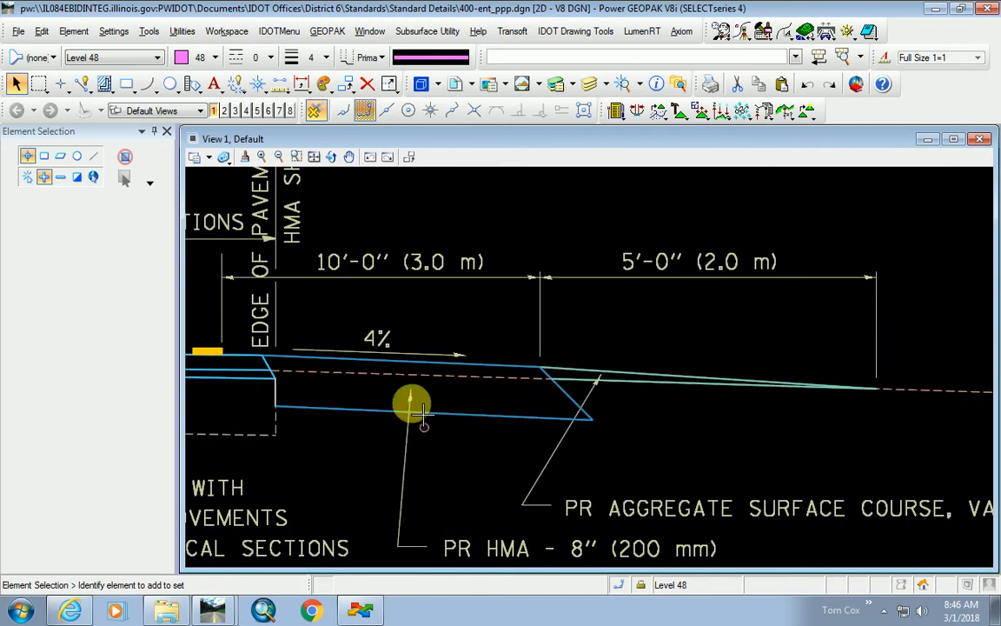
scroll(559, 463, down, 5)
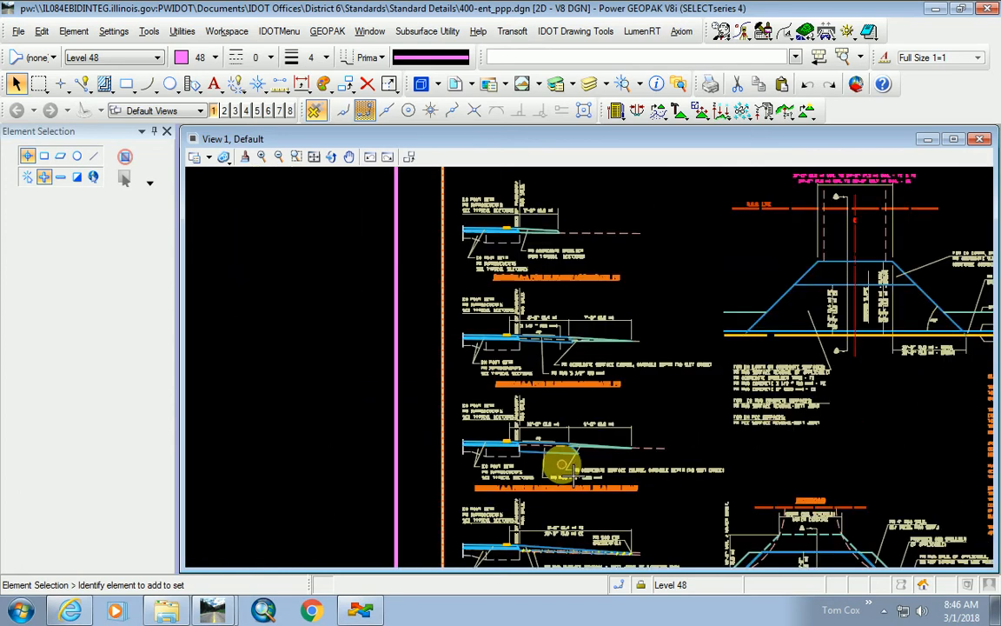
scroll(564, 461, down, 3)
scroll(576, 408, up, 6)
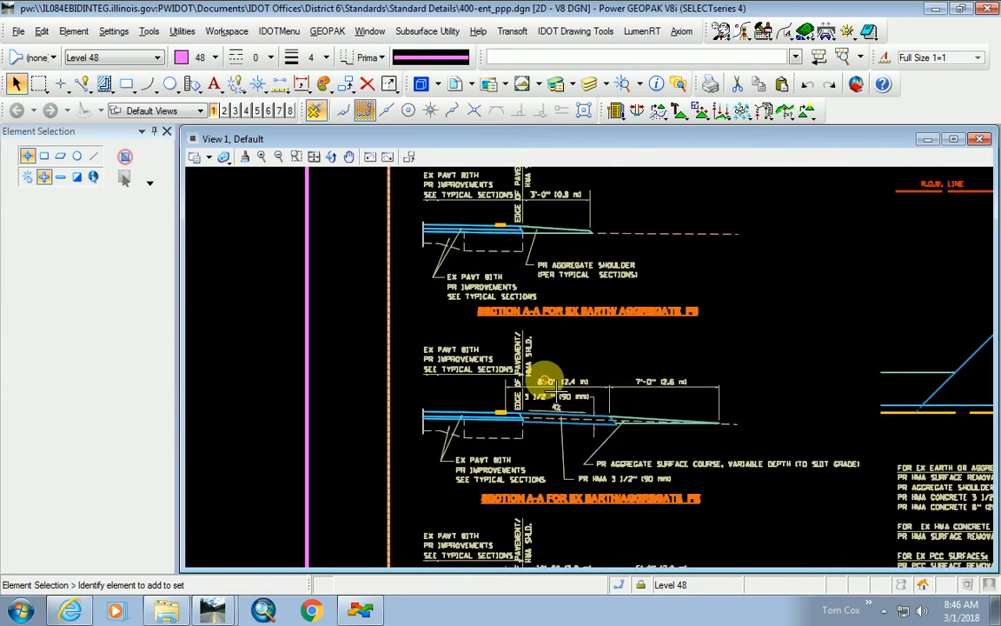
scroll(609, 476, up, 4)
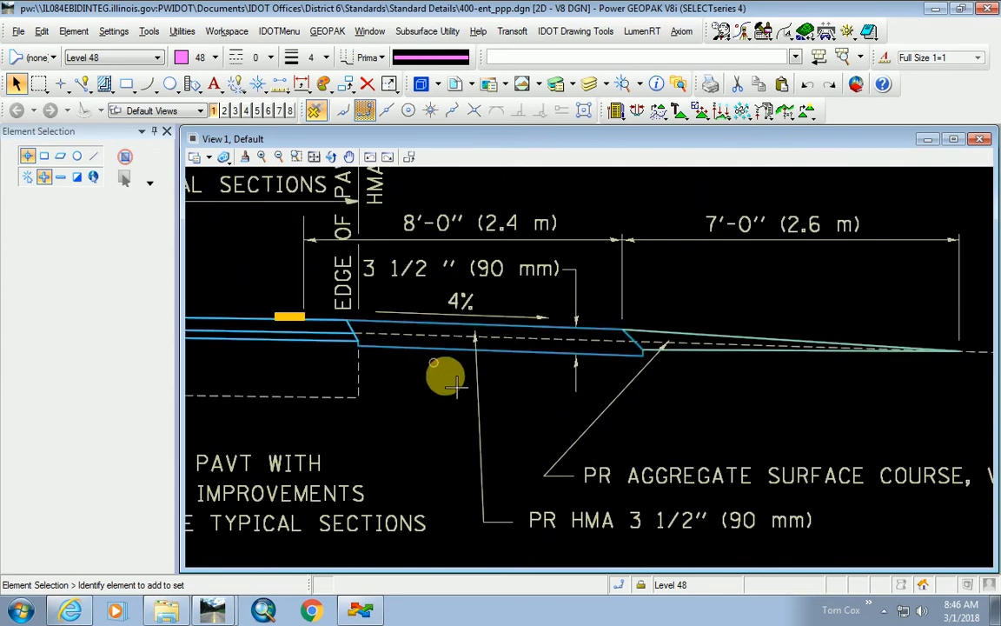
scroll(548, 370, down, 4)
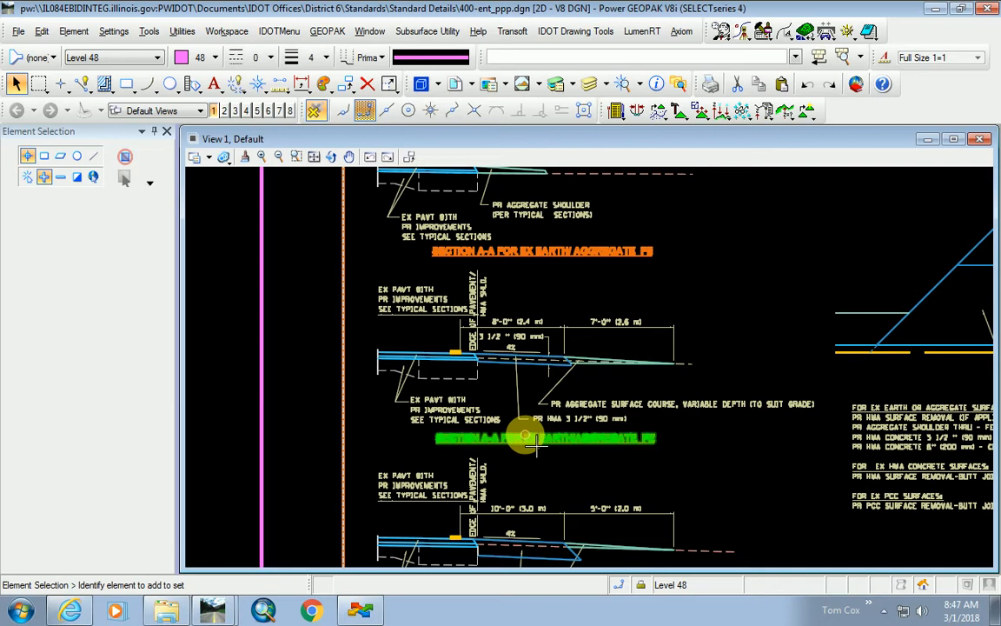
scroll(638, 364, up, 2)
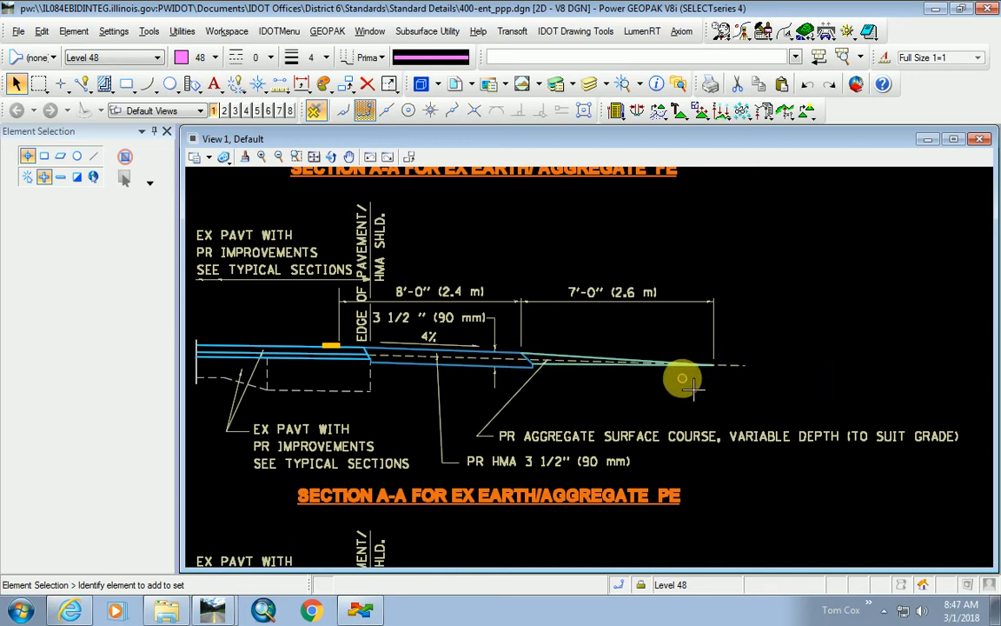
scroll(682, 378, down, 3)
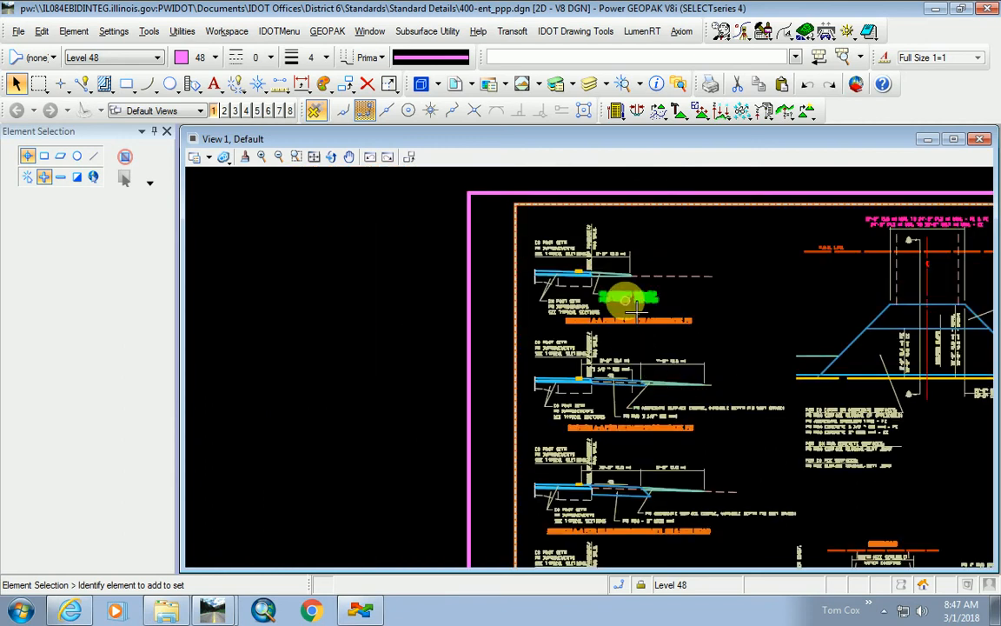
- Examine the entrance plan view beside the sections, including its rural and urban length dimensions and flare
scroll(509, 402, down, 2)
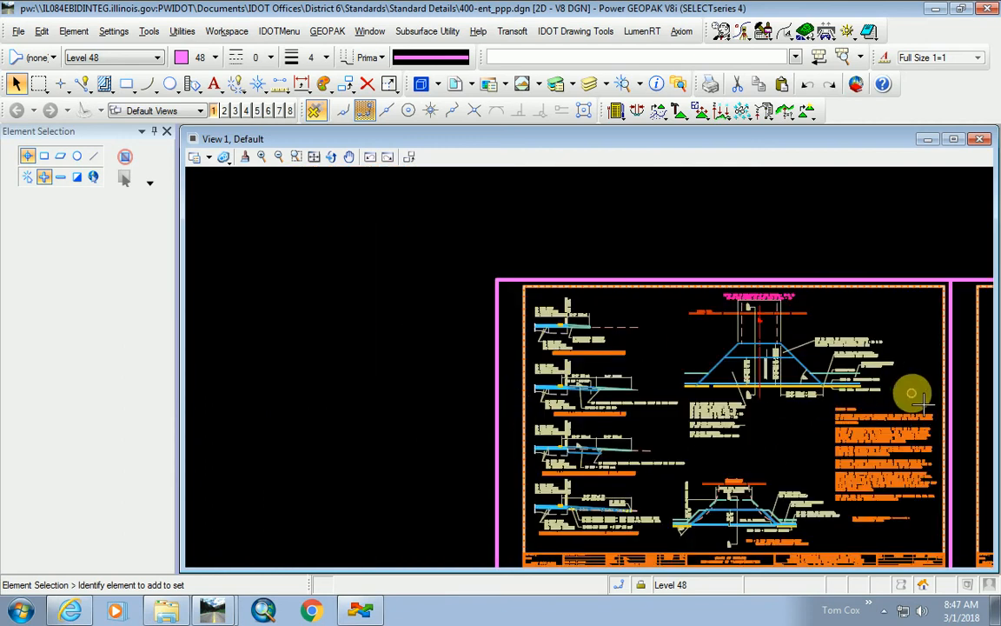
scroll(855, 388, up, 5)
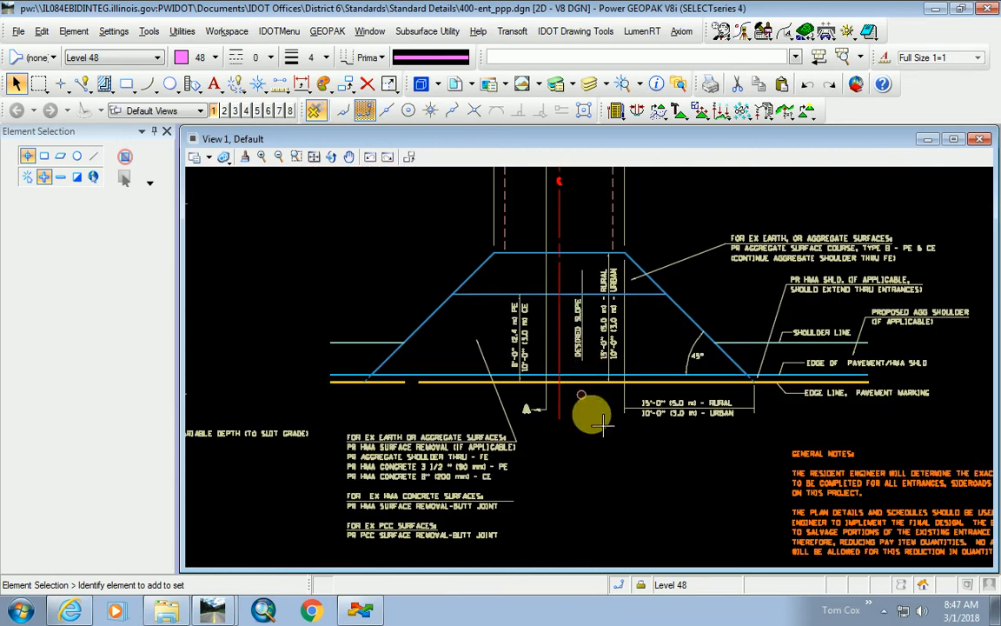
scroll(558, 286, up, 2)
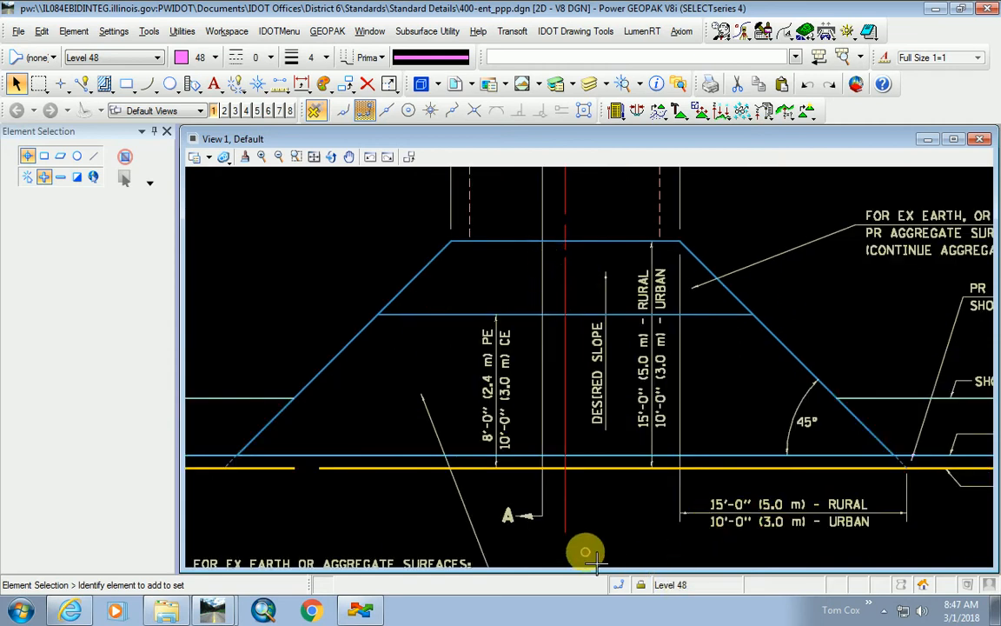
scroll(590, 556, down, 3)
scroll(598, 532, up, 3)
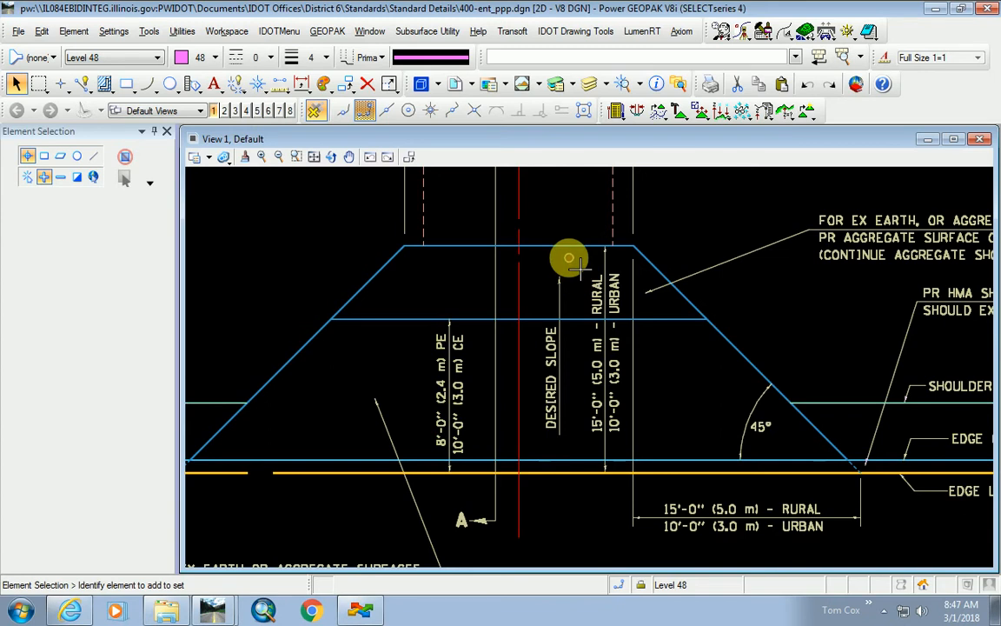
scroll(518, 315, down, 2)
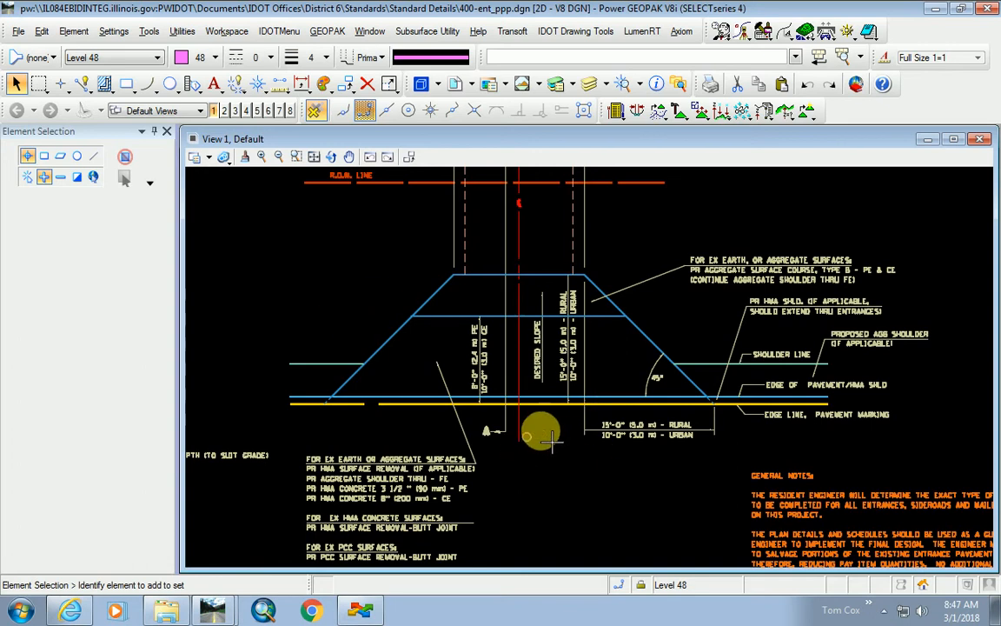
scroll(573, 346, up, 3)
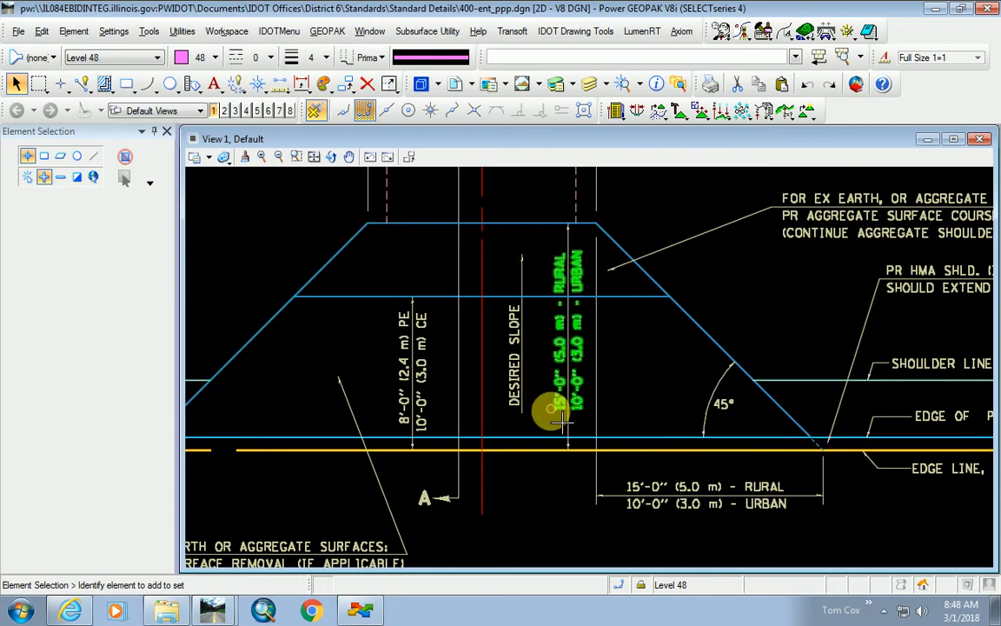
scroll(551, 382, down, 4)
scroll(532, 313, up, 2)
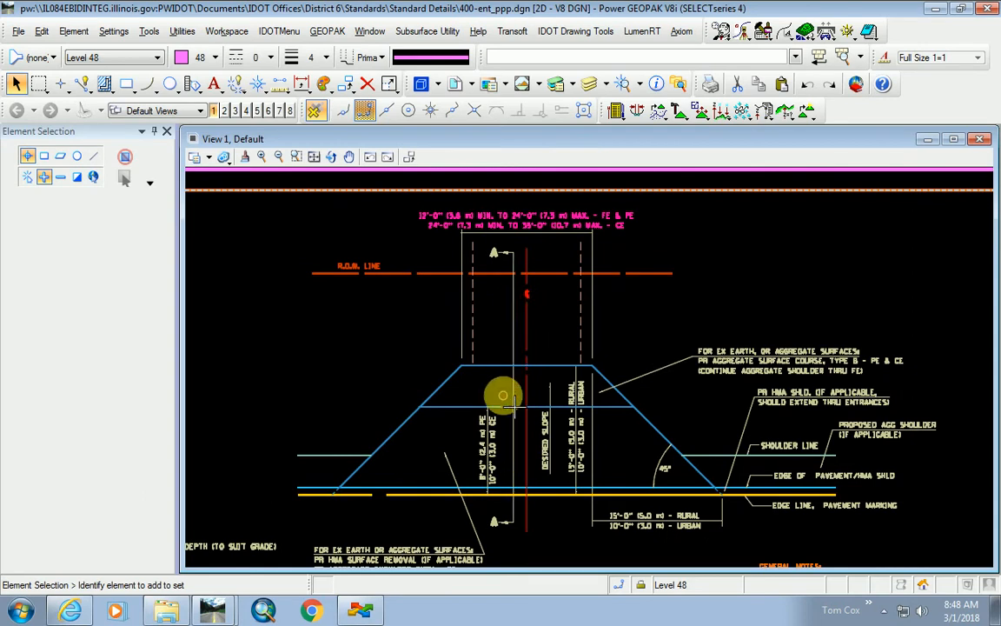
scroll(518, 387, up, 2)
scroll(518, 388, down, 2)
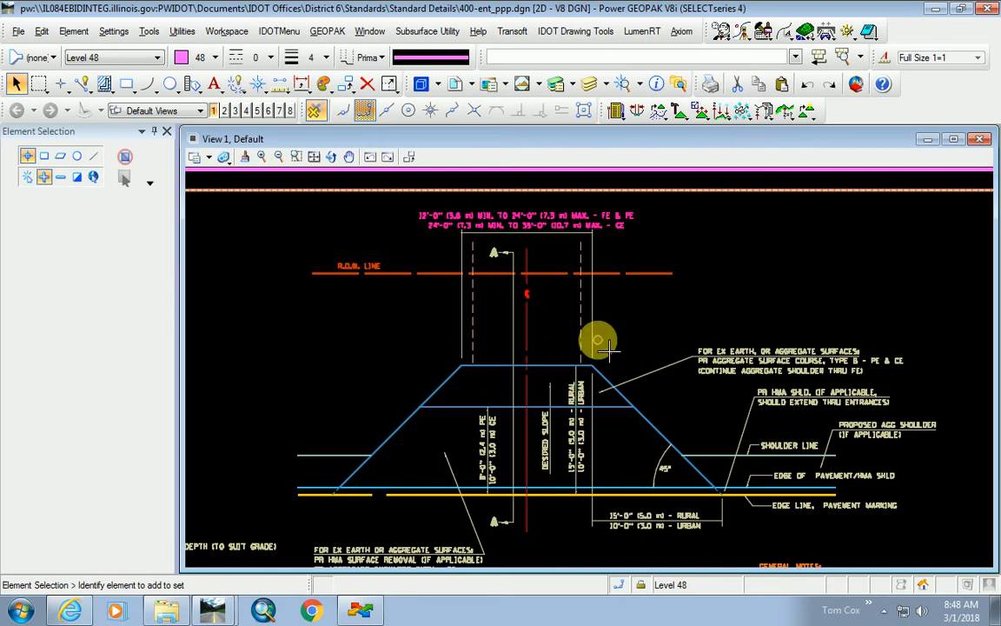
- Read the minimum and maximum entrance width dimensions above the R.O.W. line in the plan view
scroll(539, 199, up, 5)
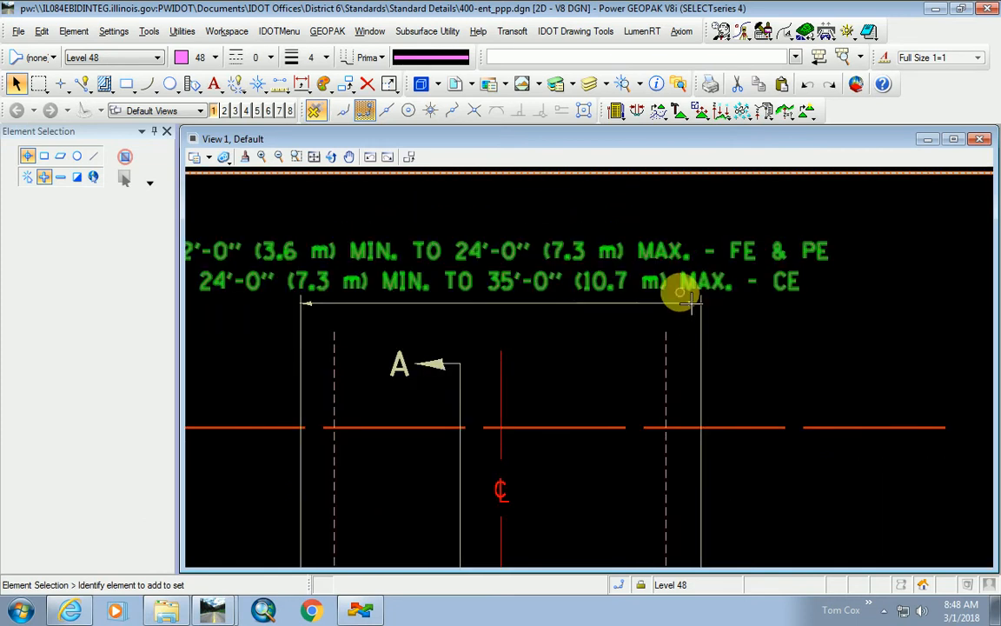
scroll(872, 363, down, 3)
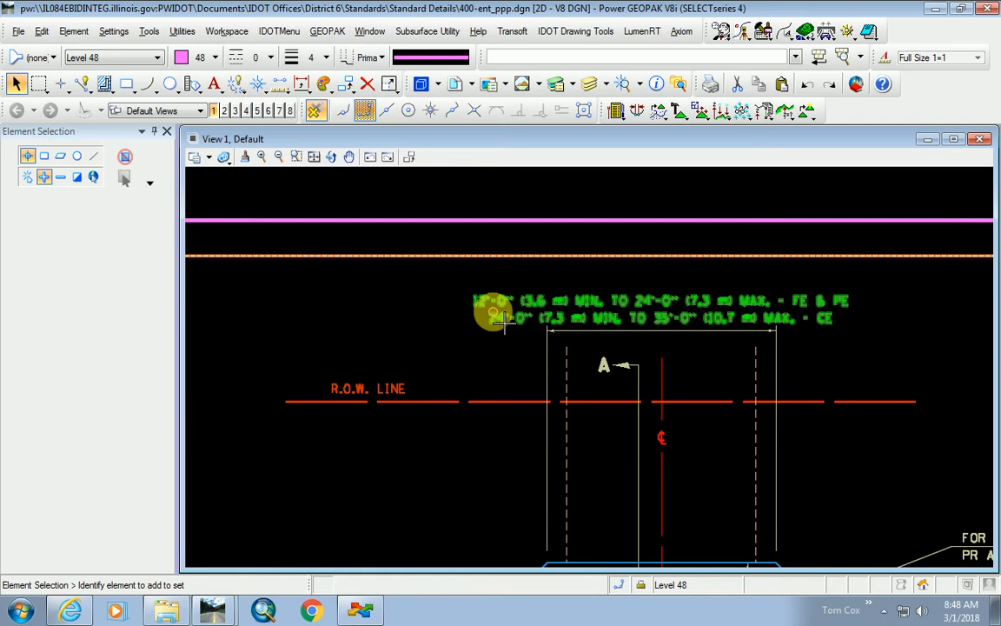
scroll(499, 318, down, 2)
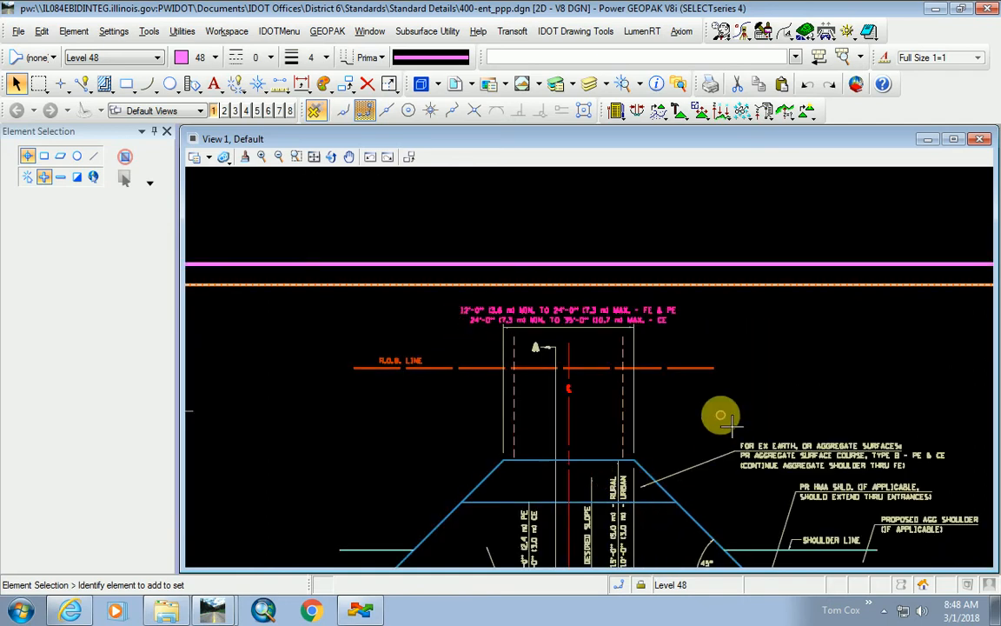
scroll(564, 370, down, 3)
scroll(549, 392, up, 3)
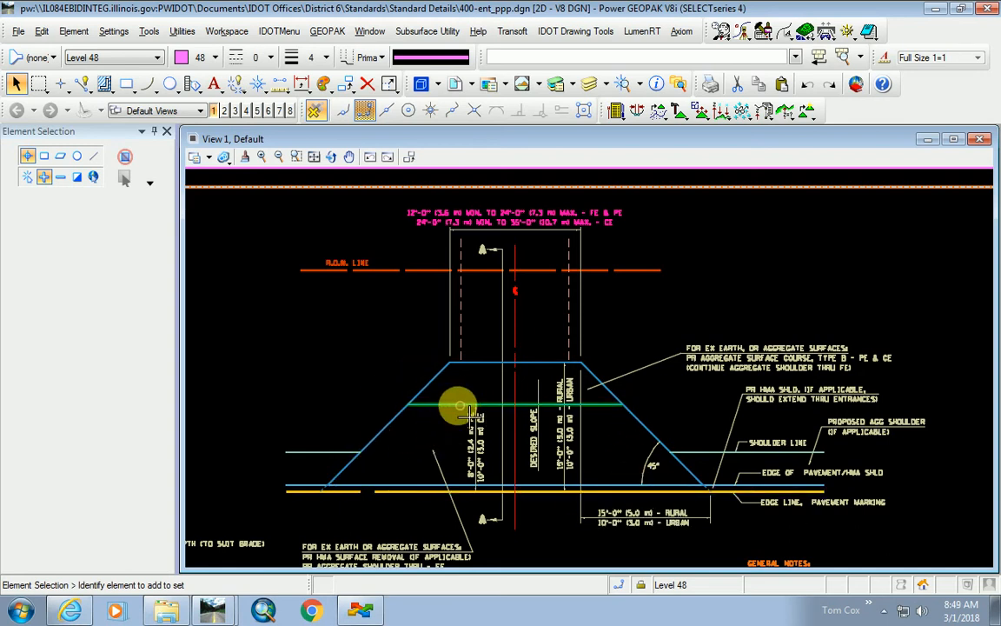
- Inspect the plan view's PE and CE paving limits, desired slope and 45° flare, along with the surrounding surface notes
scroll(536, 425, up, 2)
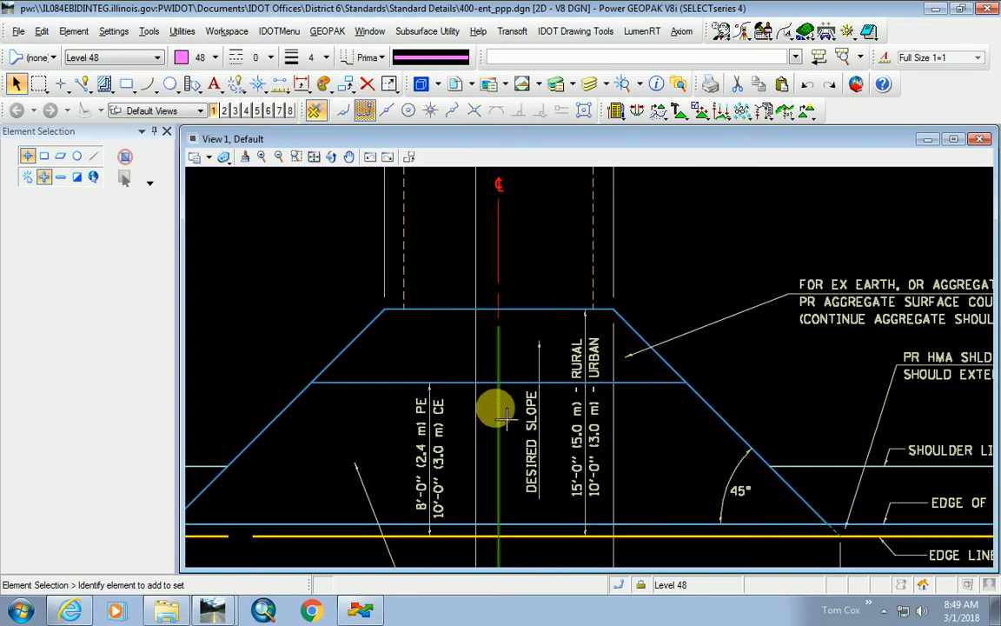
scroll(462, 369, down, 2)
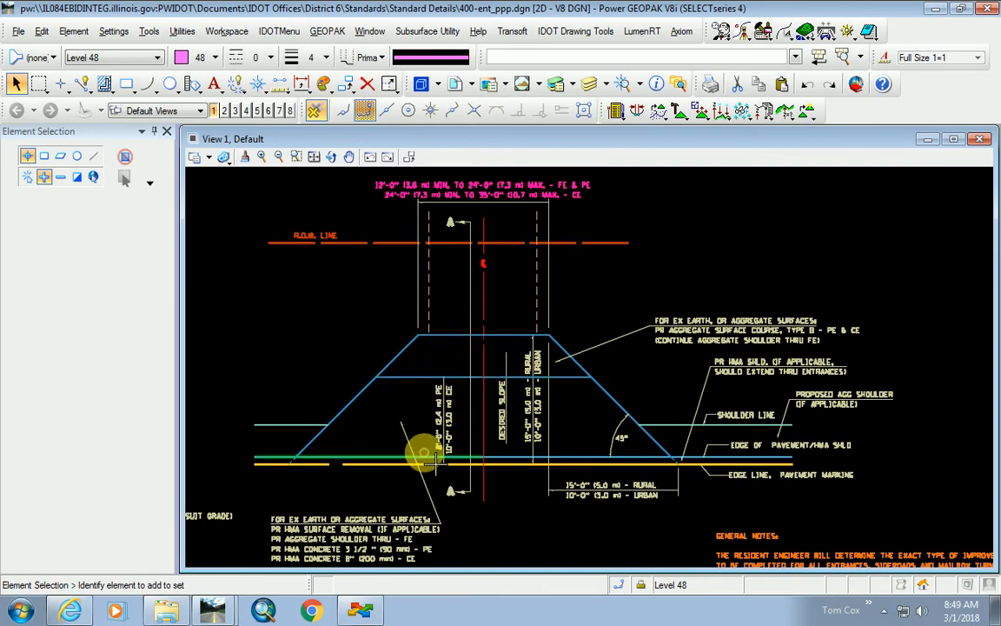
scroll(582, 441, up, 2)
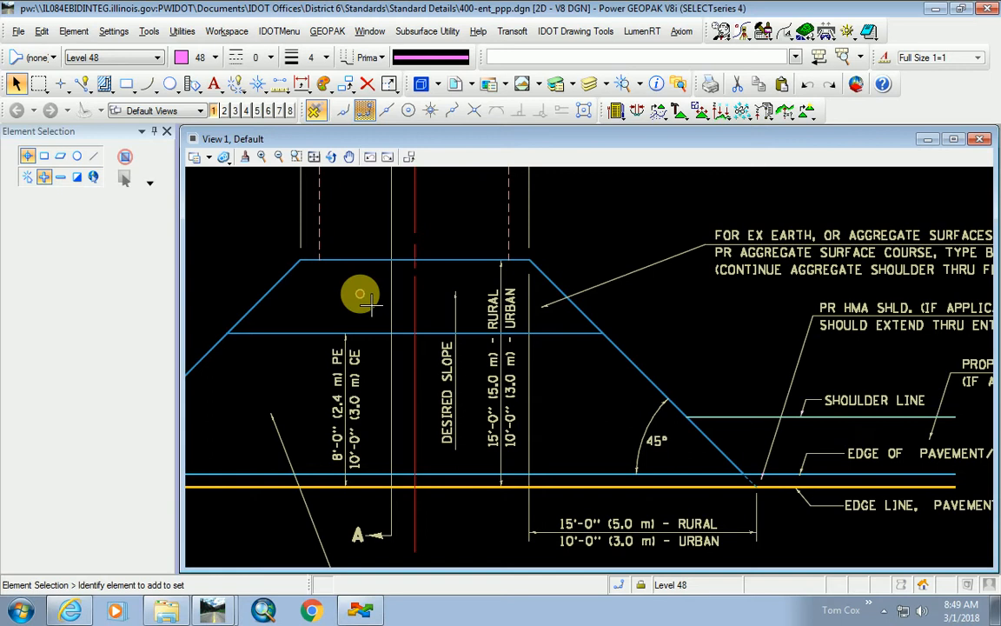
scroll(626, 379, down, 2)
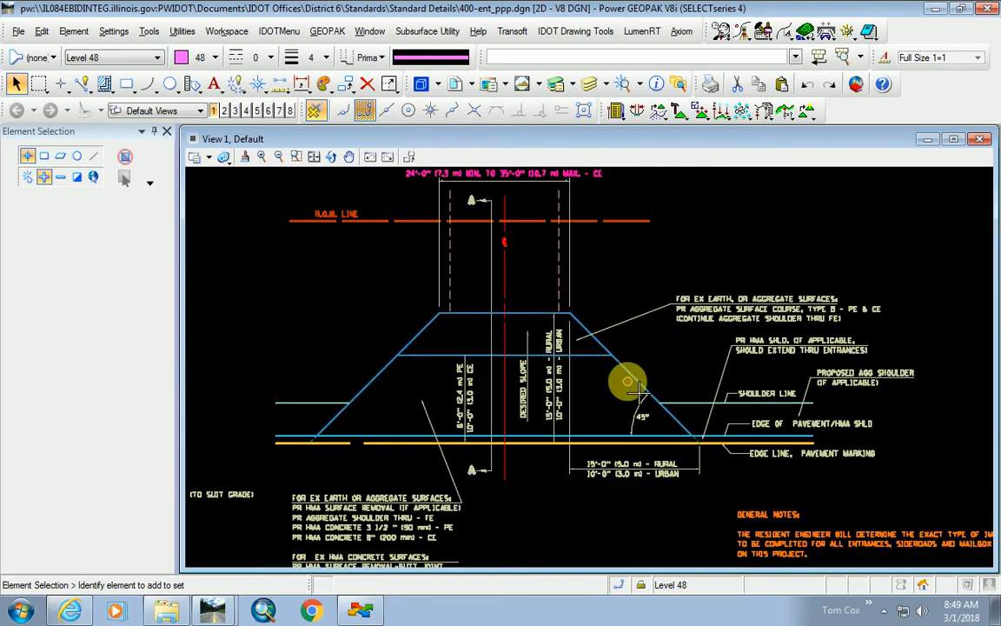
scroll(631, 383, up, 1)
click(632, 385)
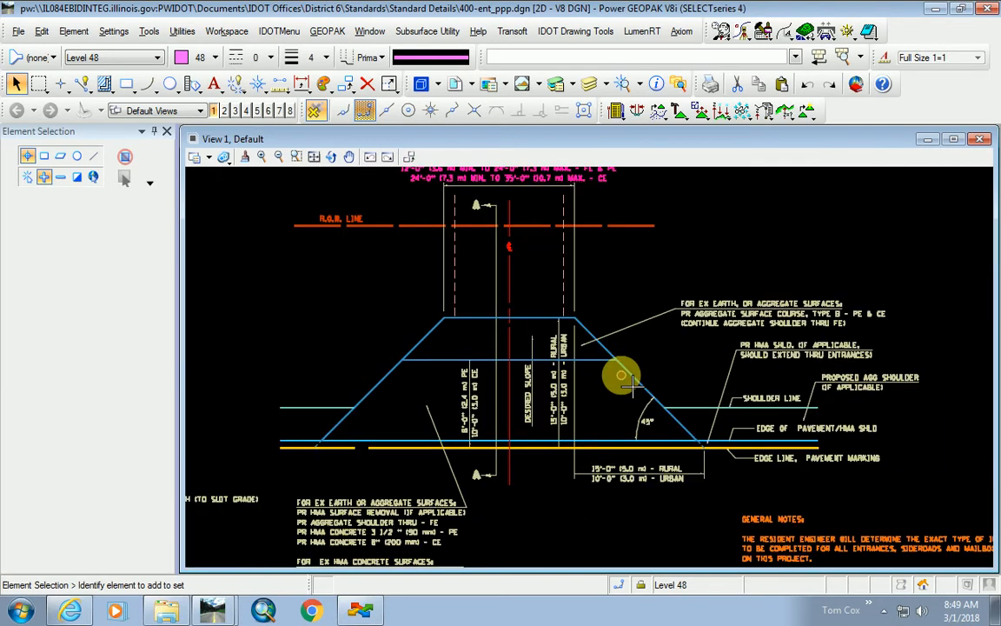
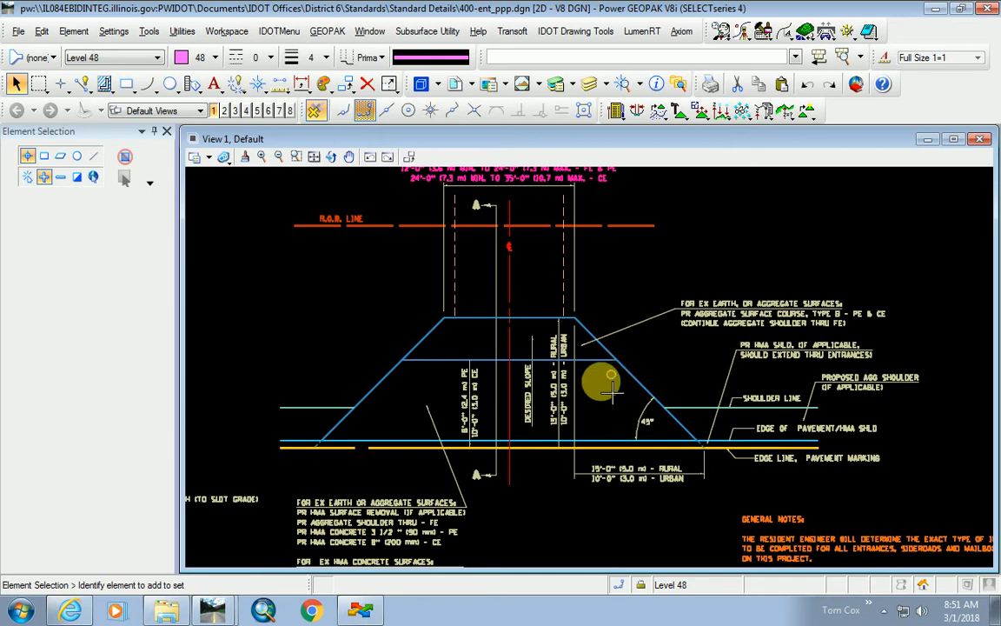
scroll(608, 381, down, 2)
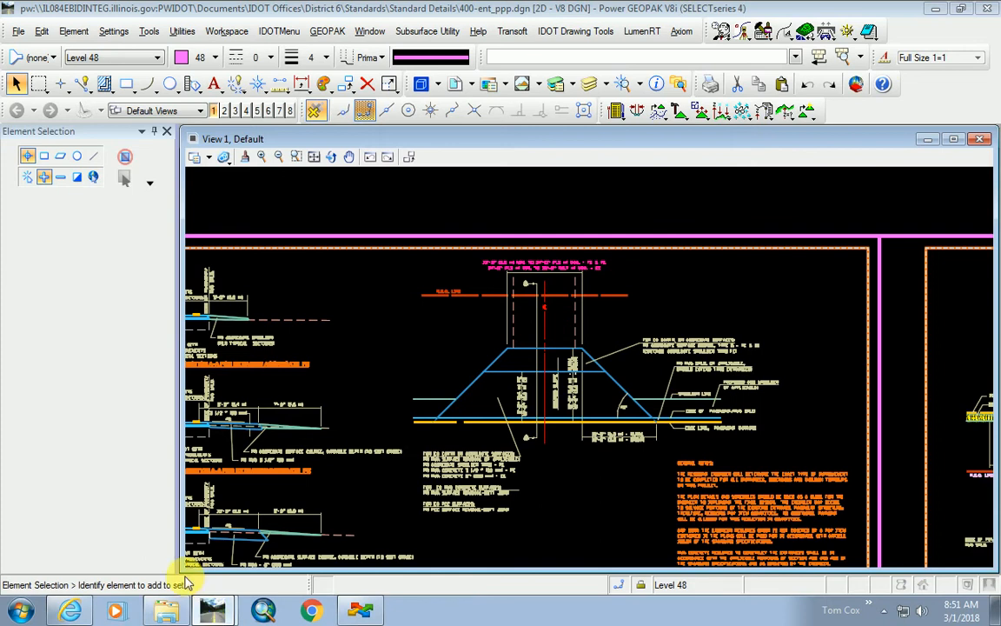
- Minimize the 400-ent_ppp.dgn drawing, return to ProjectWise Explorer and collapse the District 6 Projects folder
click(935, 18)
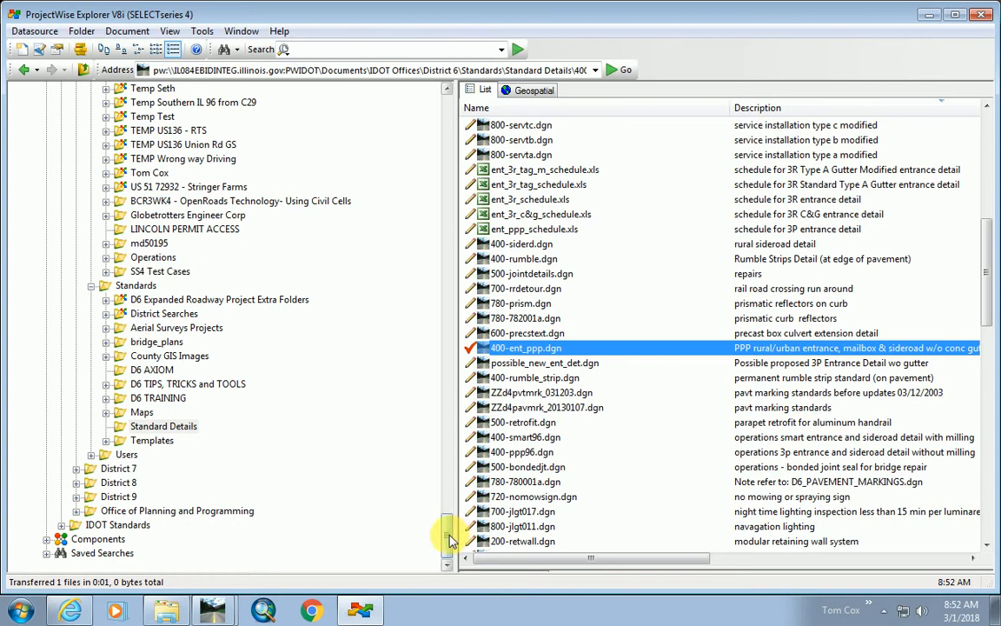
scroll(444, 539, up, 1)
drag(445, 539, 440, 140)
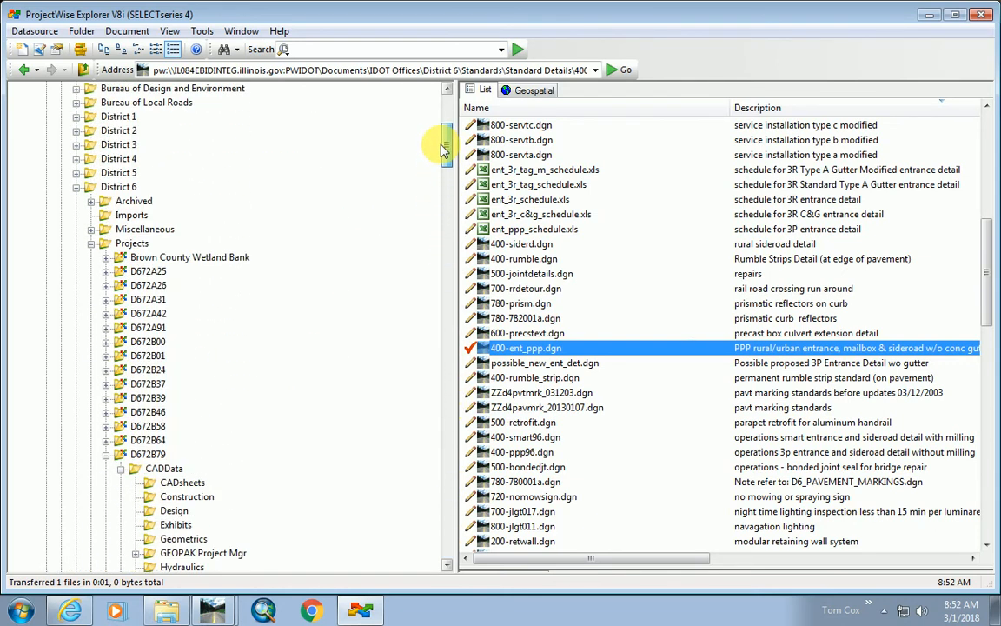
click(90, 243)
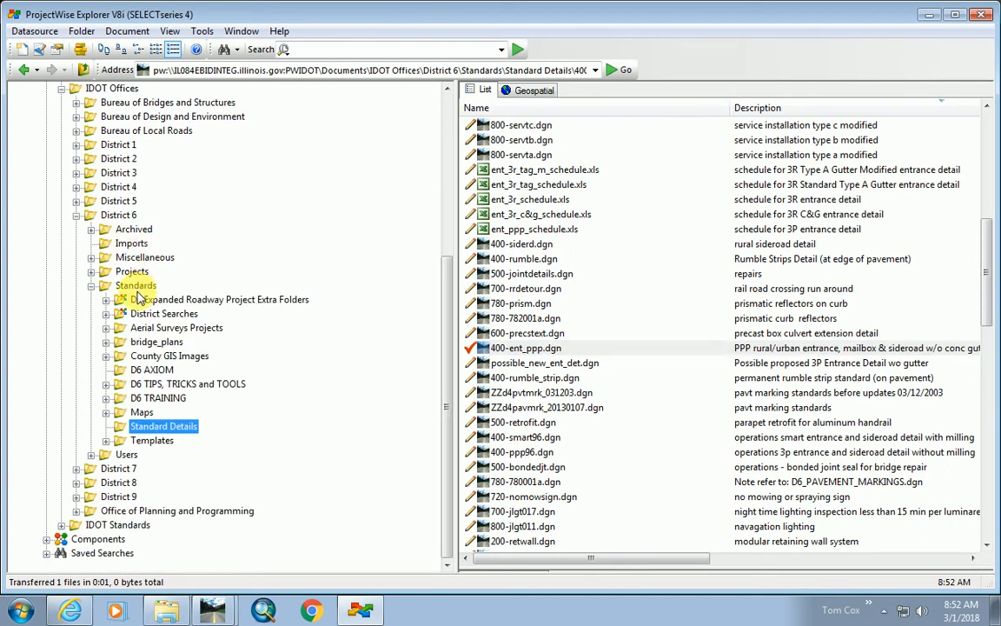
- Expand the Maps folder under District 6 Standards and open its D6MAPS PDFs IMAGES from IDOT 2014 folder
click(91, 286)
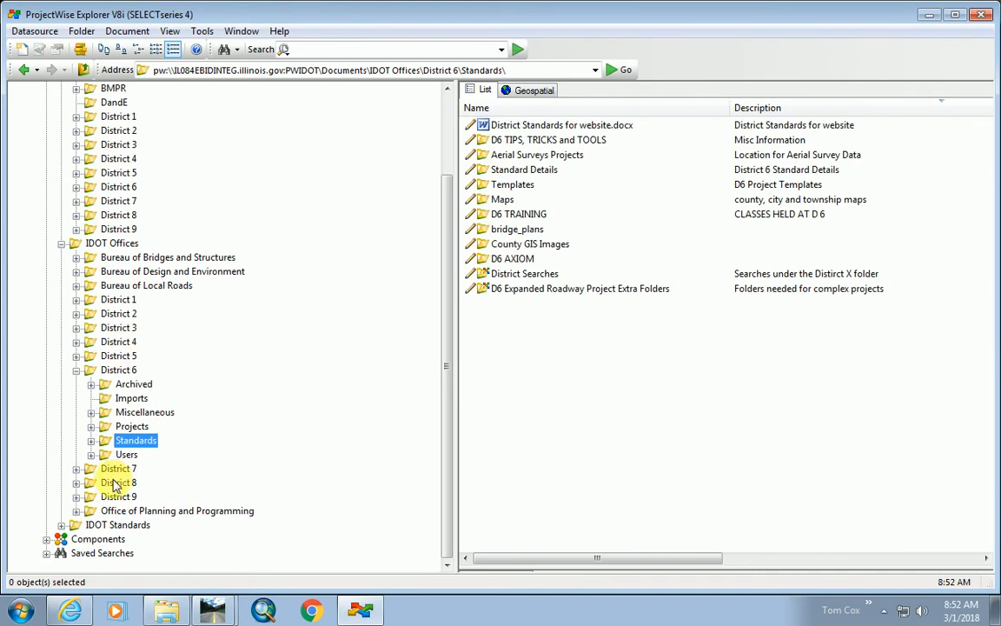
click(90, 440)
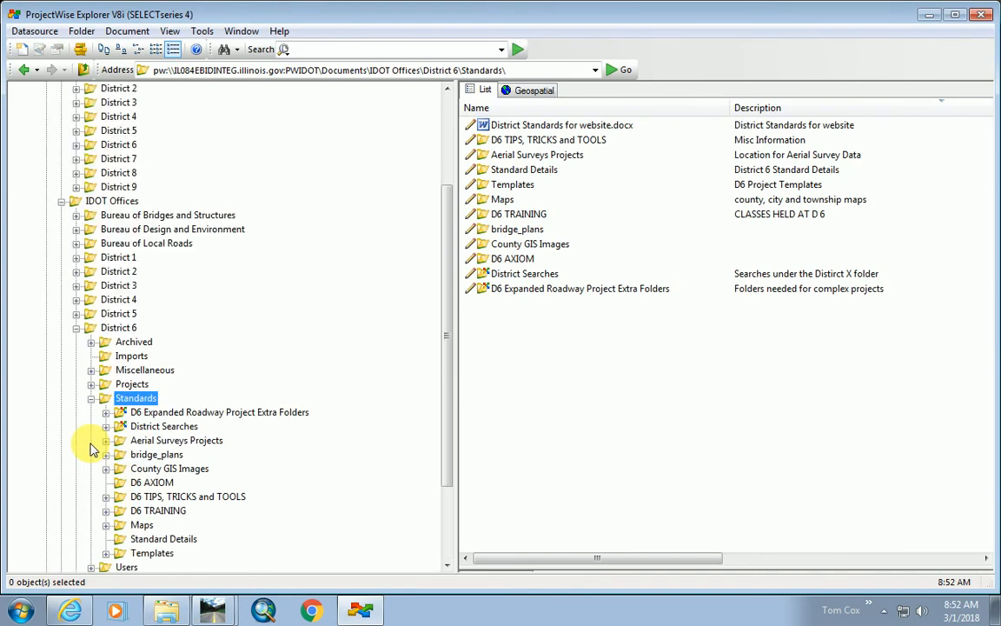
scroll(230, 484, down, 1)
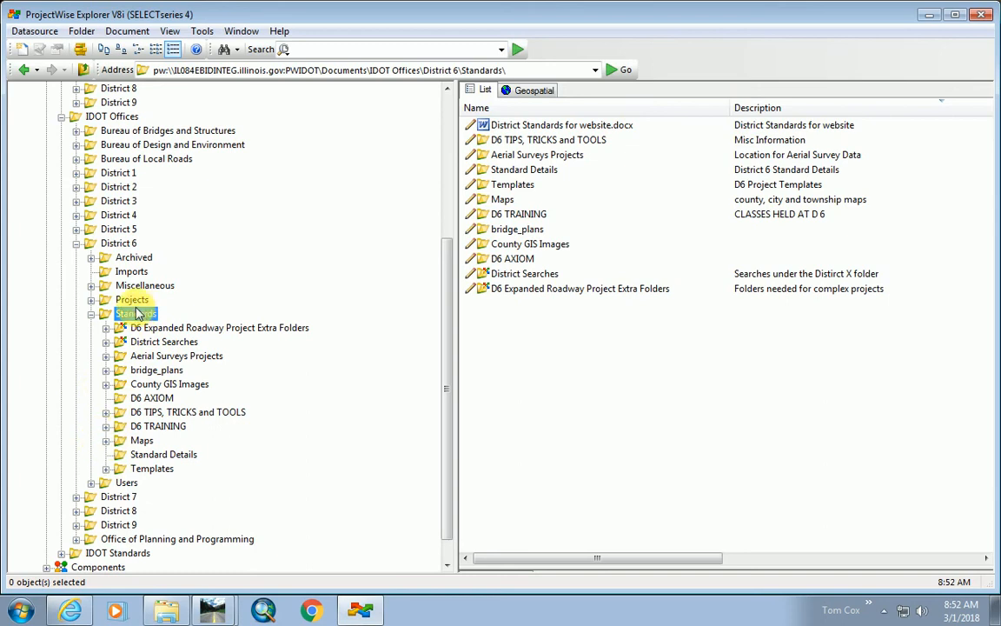
click(105, 441)
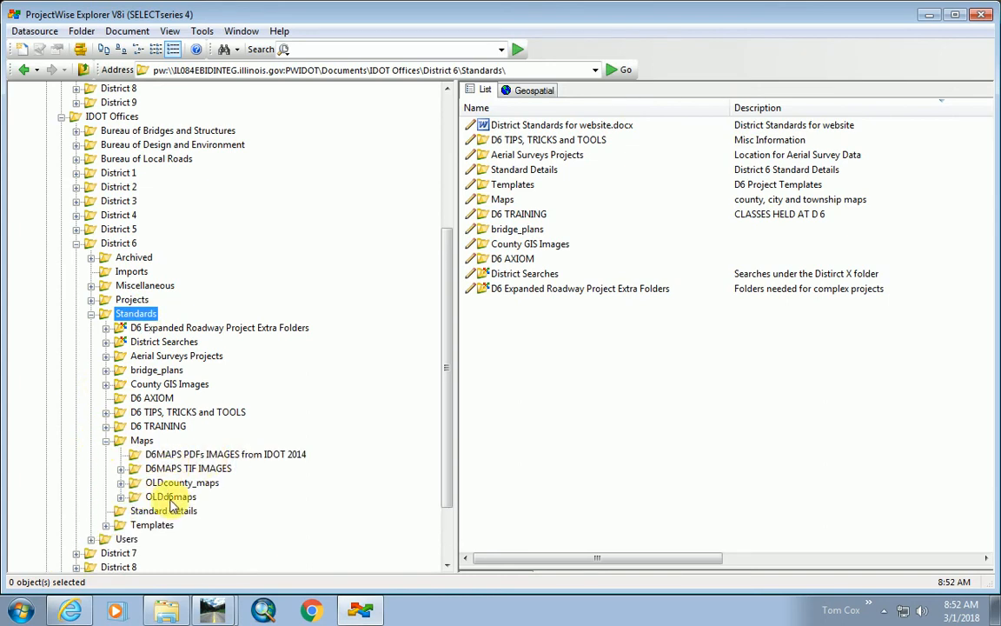
click(182, 456)
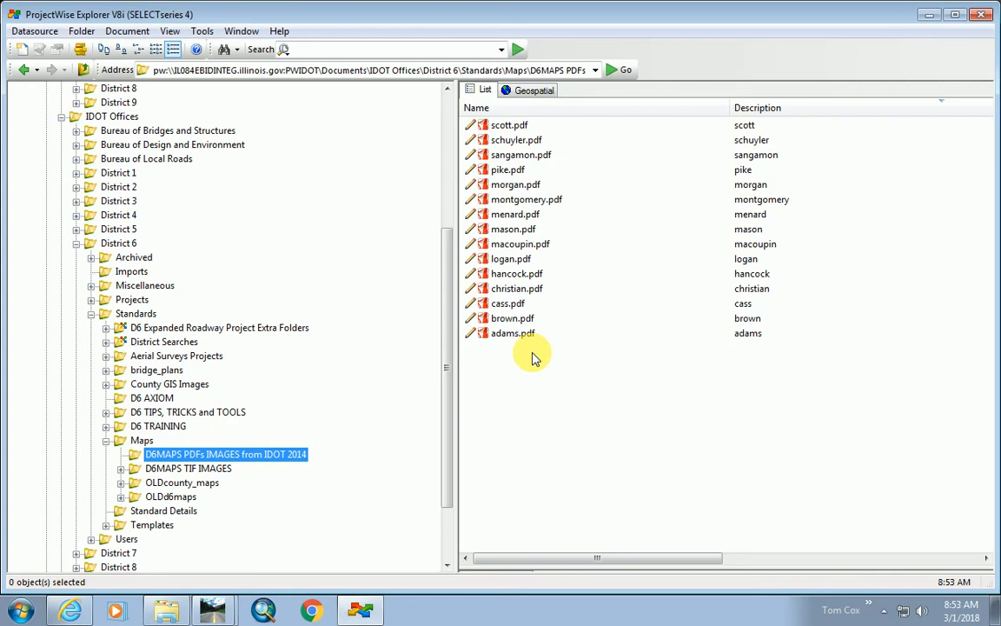
- Select mason.pdf in the map list, and collapse the Maps folder and the District 6 Standards folder
click(518, 231)
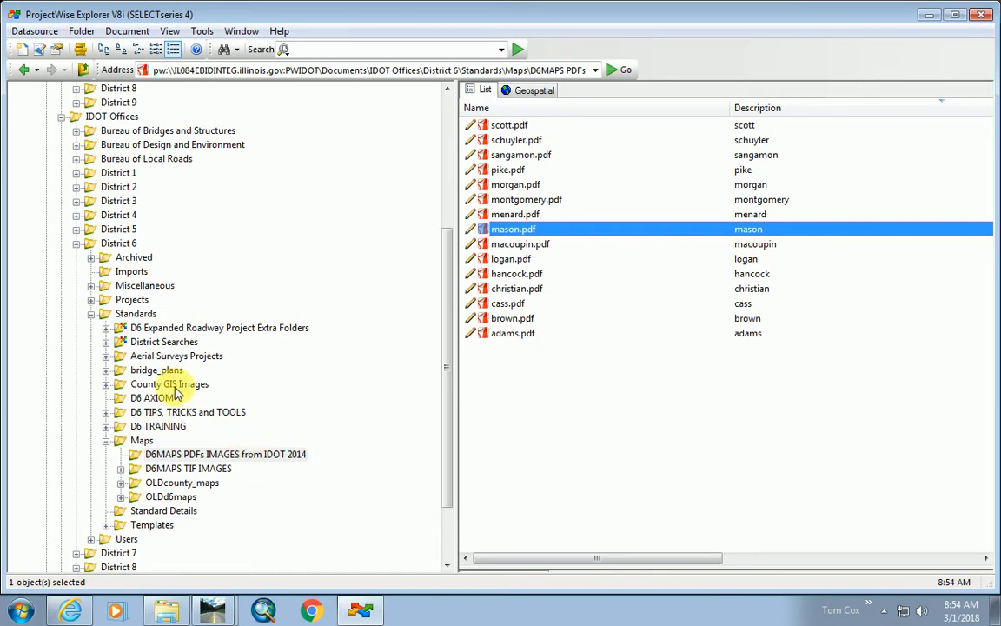
click(105, 439)
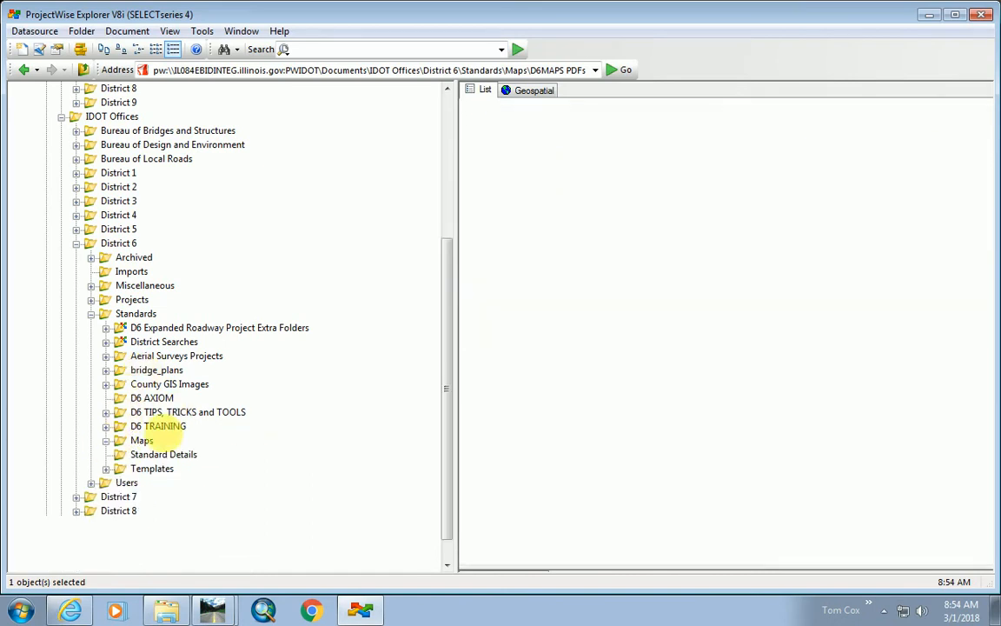
click(91, 299)
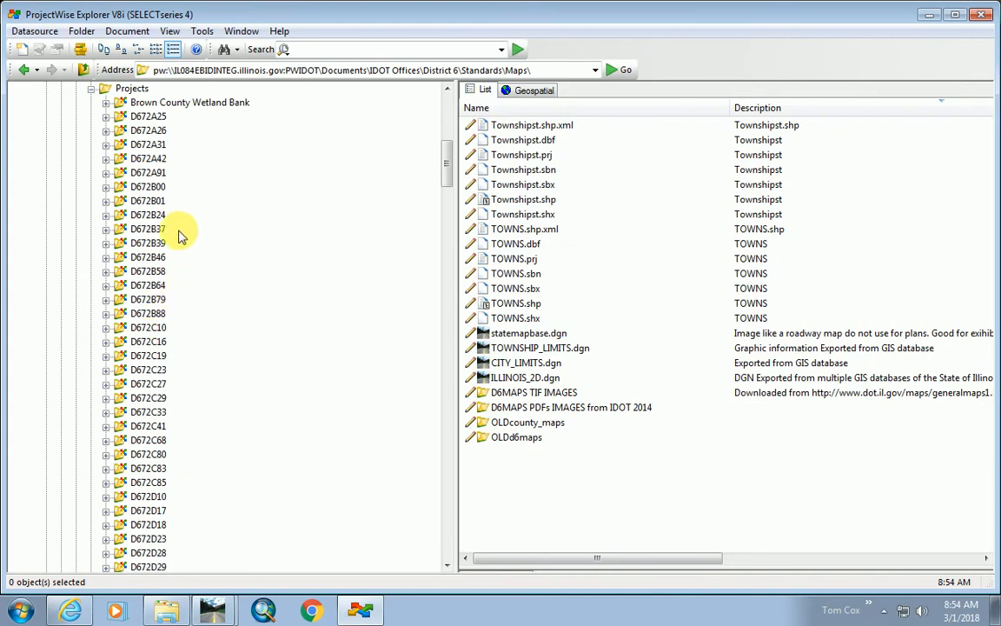
click(90, 88)
click(90, 285)
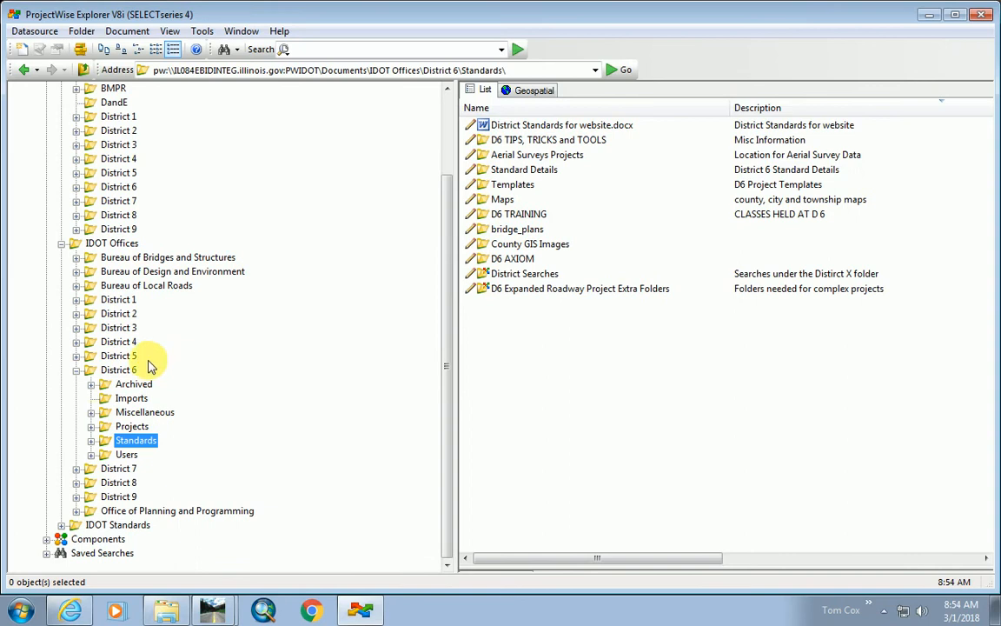
- Expand the District 6 Miscellaneous folder down through Training 2018 and Class Demo CLEAN to the CADData subfolders
click(94, 415)
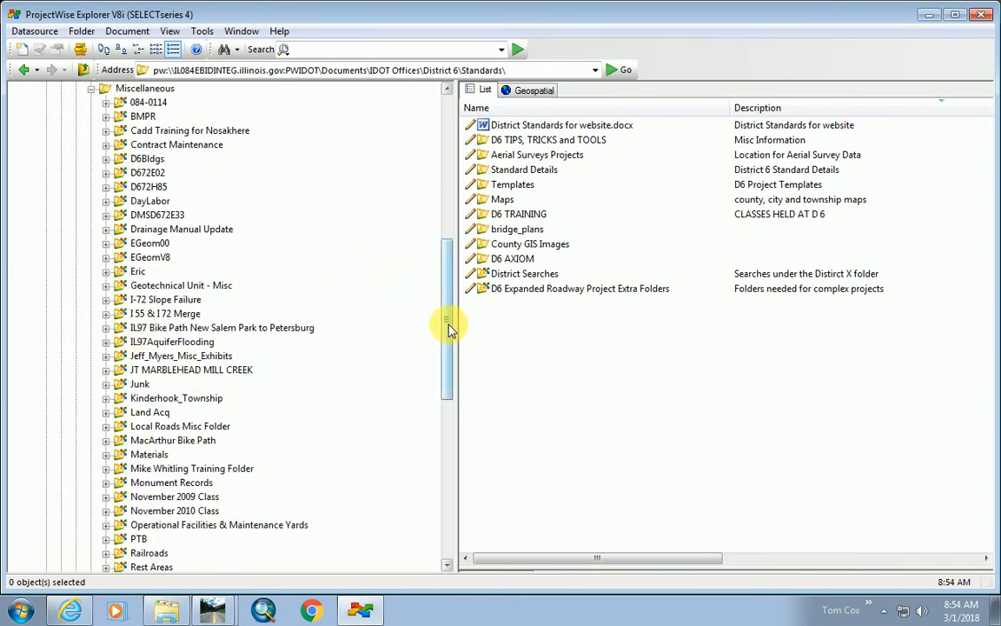
drag(447, 328, 443, 372)
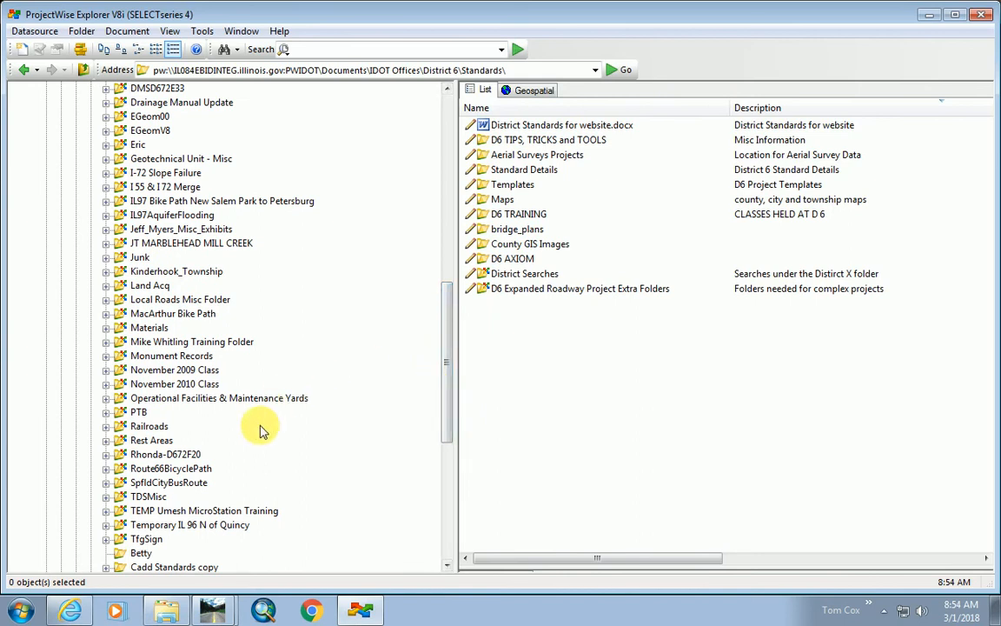
scroll(227, 434, down, 6)
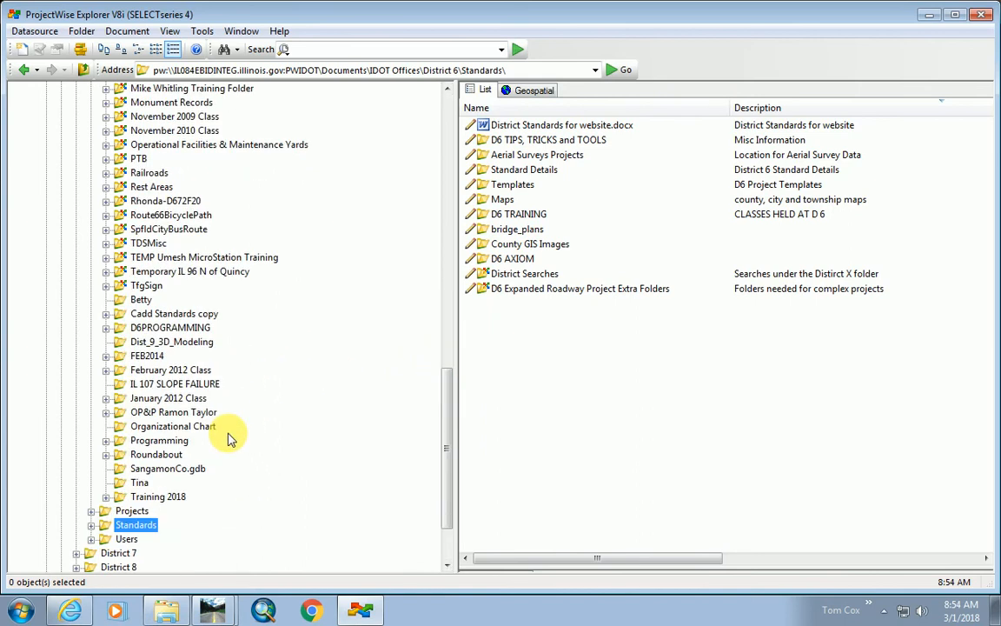
click(105, 496)
scroll(109, 486, down, 2)
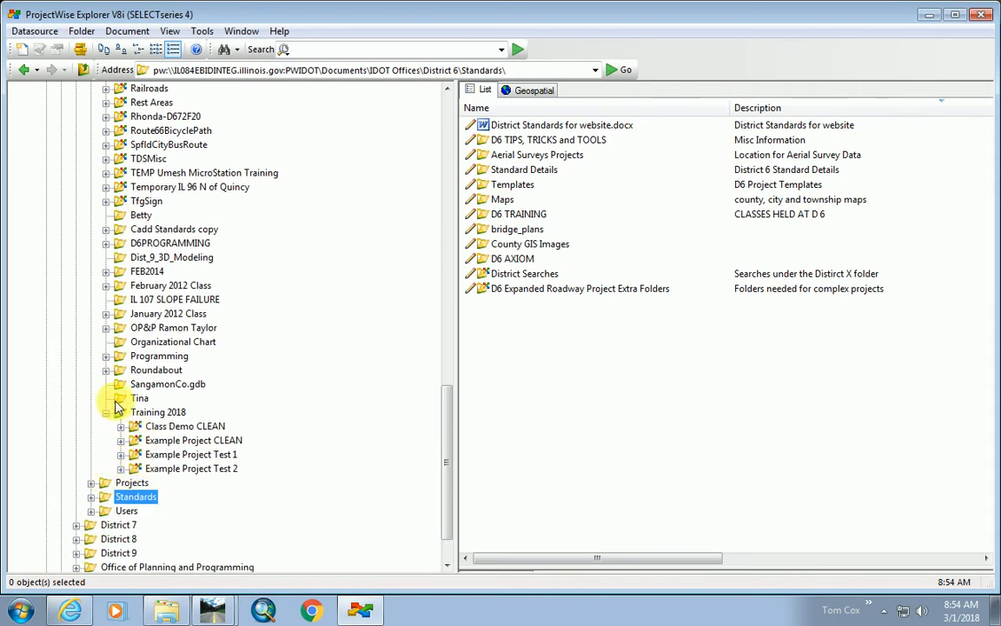
click(121, 426)
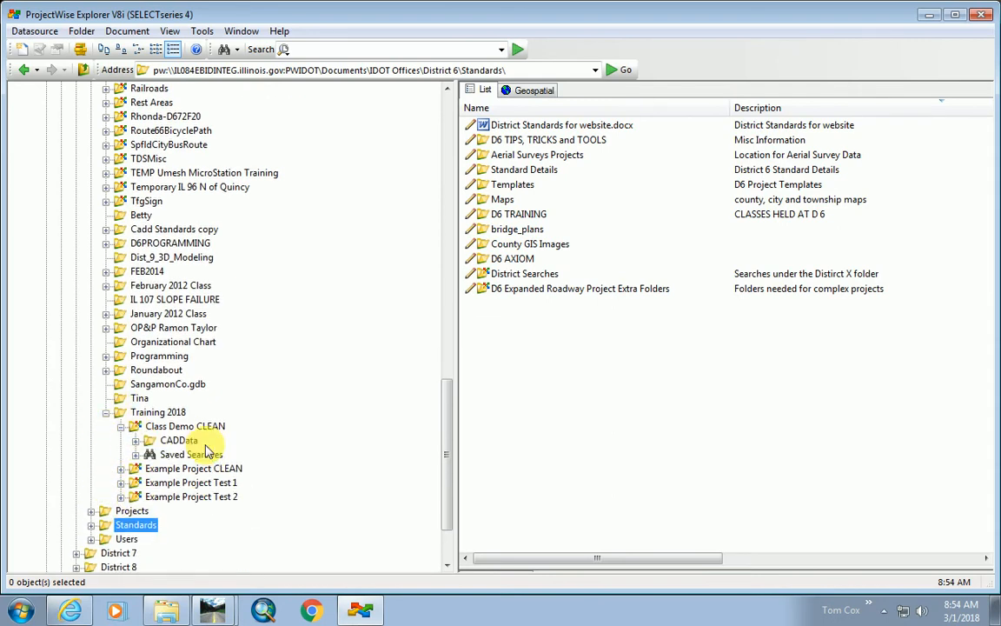
click(136, 440)
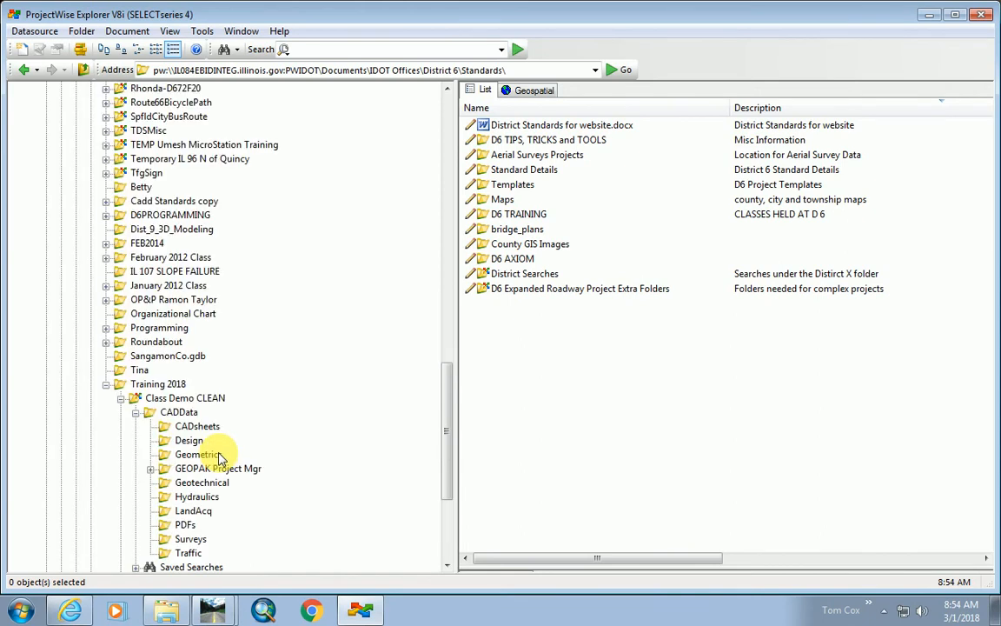
scroll(220, 457, down, 3)
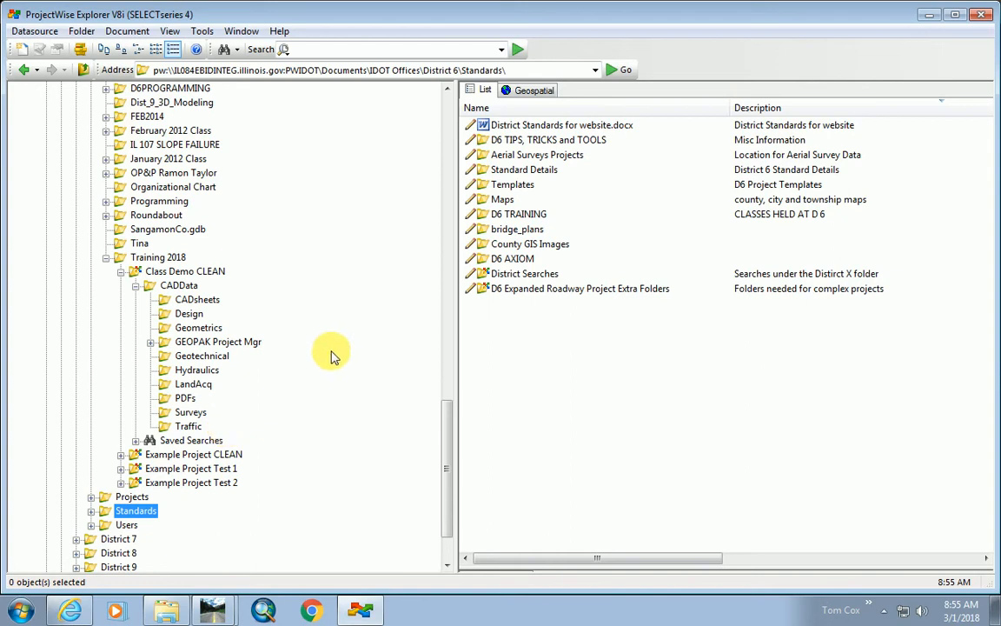
- View the Surveys folder's files and open the Computer Aided Design, Drafting, Modeling and Deliverables Manual from the PDFs folder
click(193, 411)
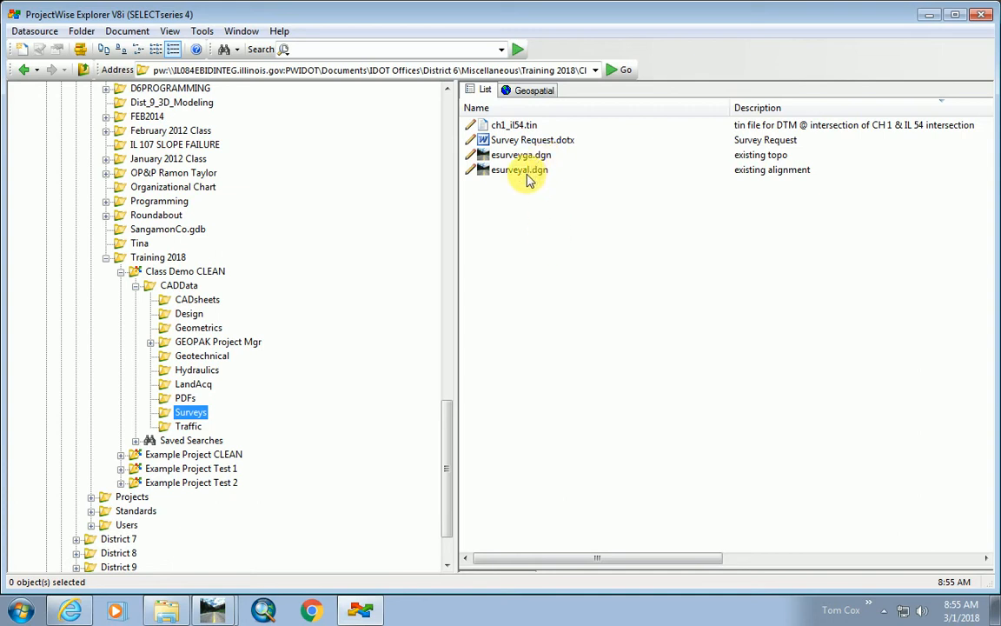
click(183, 399)
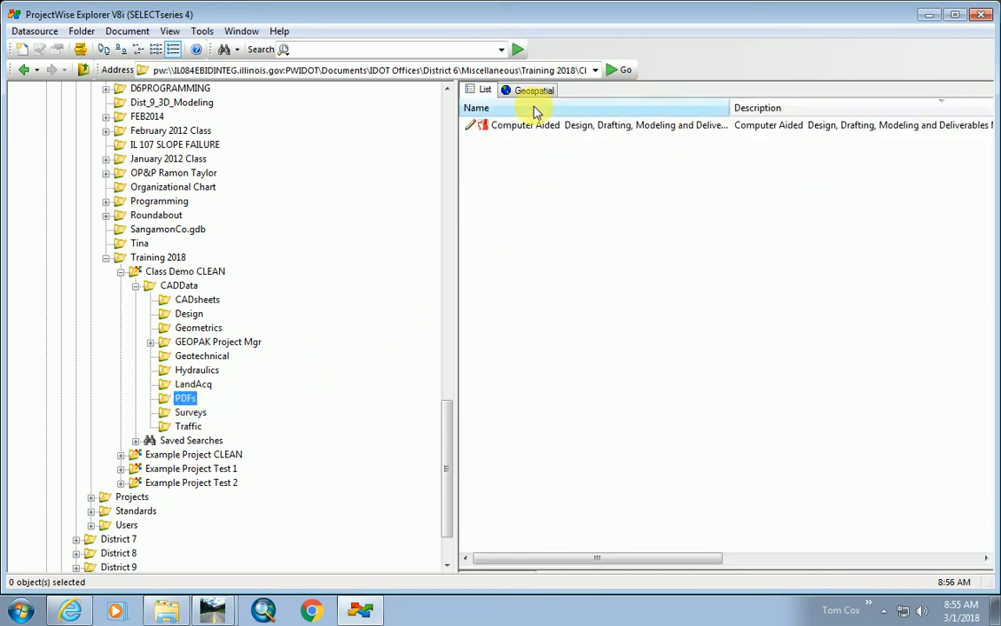
double_click(479, 126)
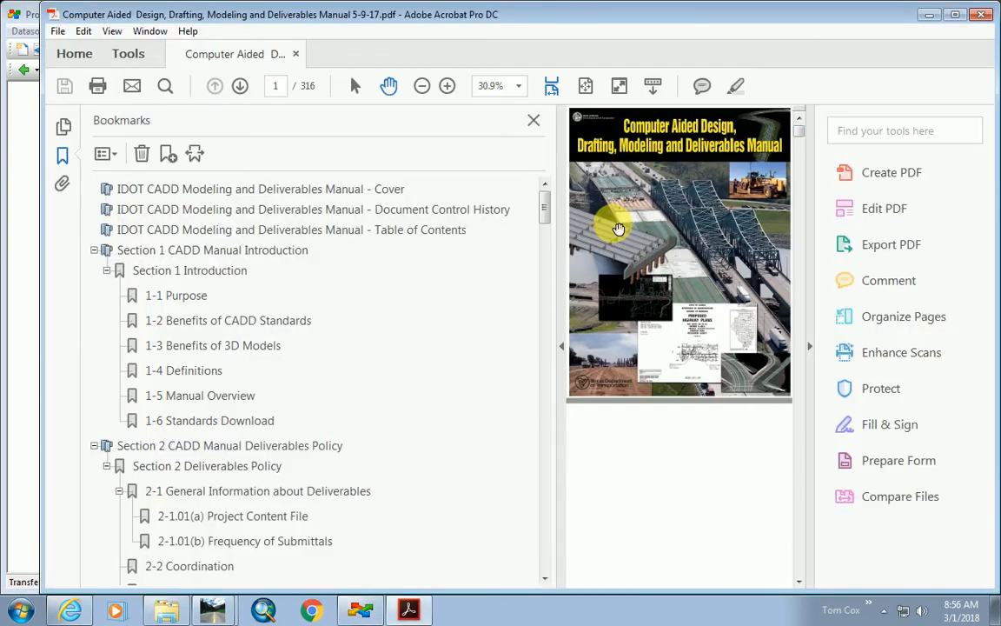
- Hide the manual's bookmarks, reduce the page to show the whole cover, and skim the opening pages
click(534, 120)
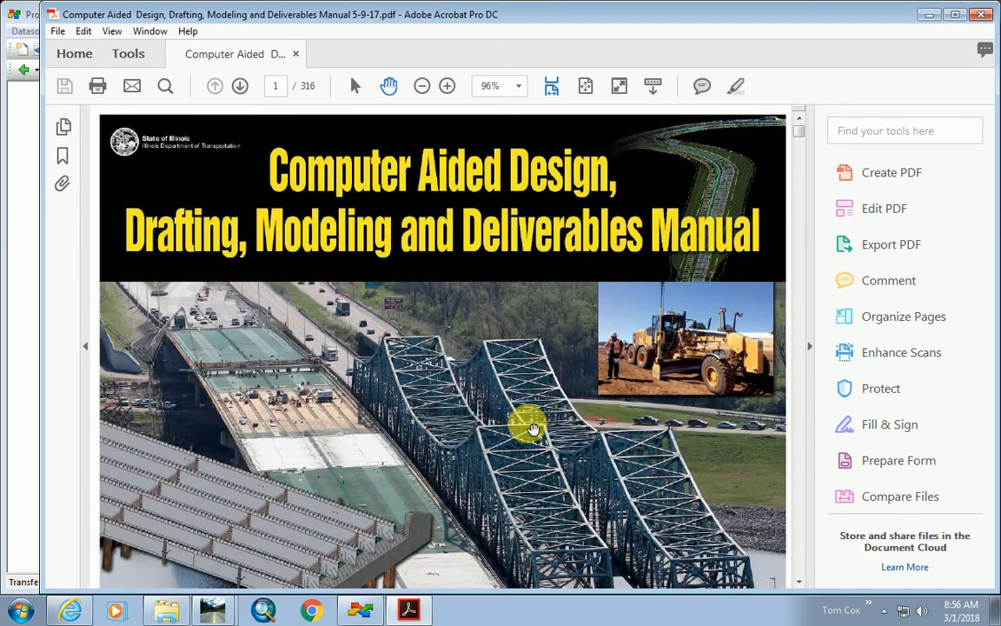
scroll(551, 404, down, 1)
ctrl+scroll(552, 395, down, 3)
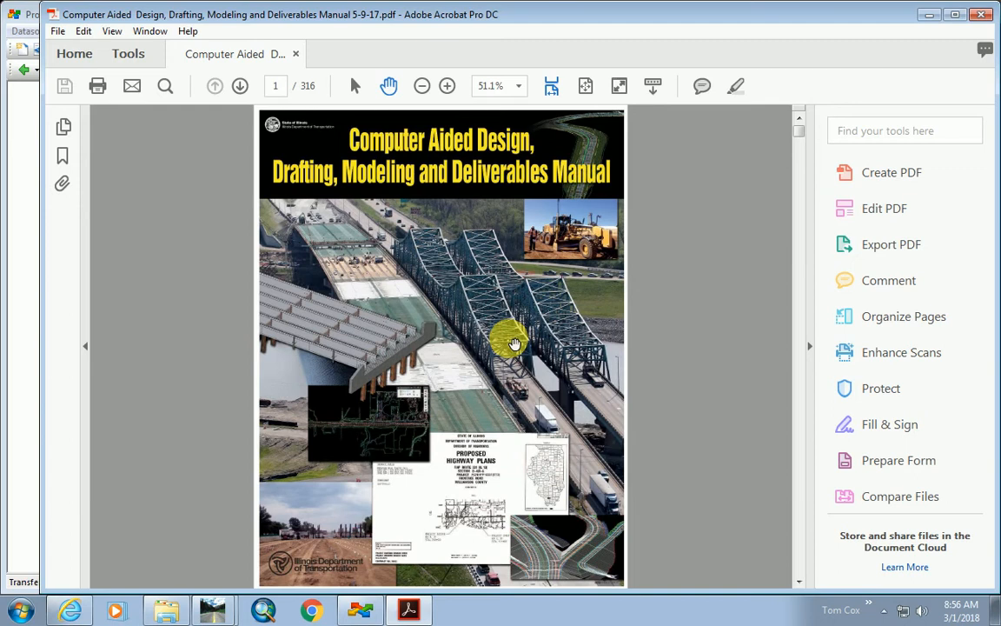
scroll(556, 360, down, 5)
scroll(594, 361, down, 5)
scroll(594, 362, down, 15)
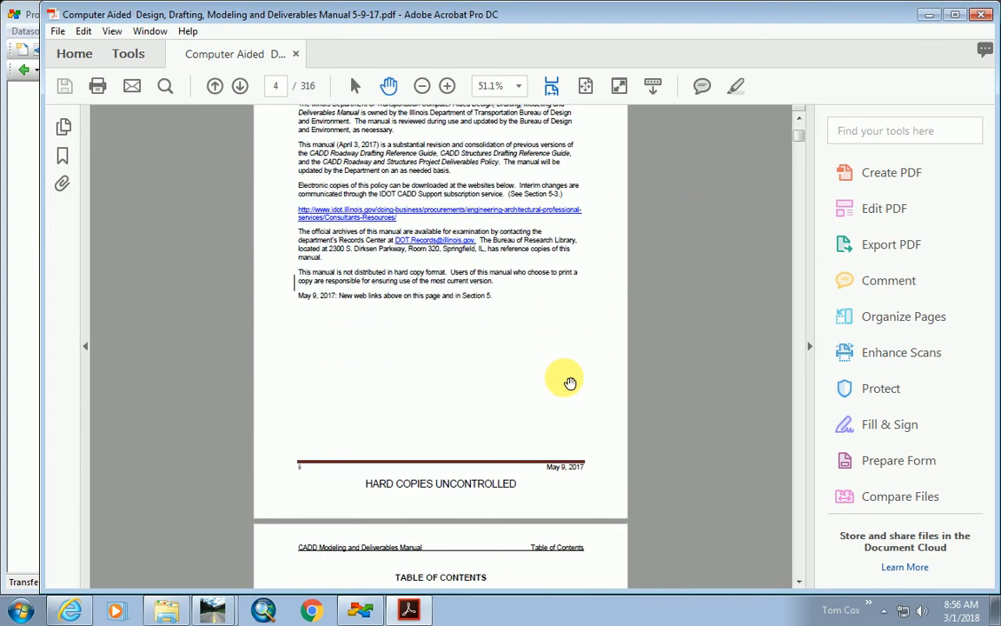
scroll(569, 383, up, 15)
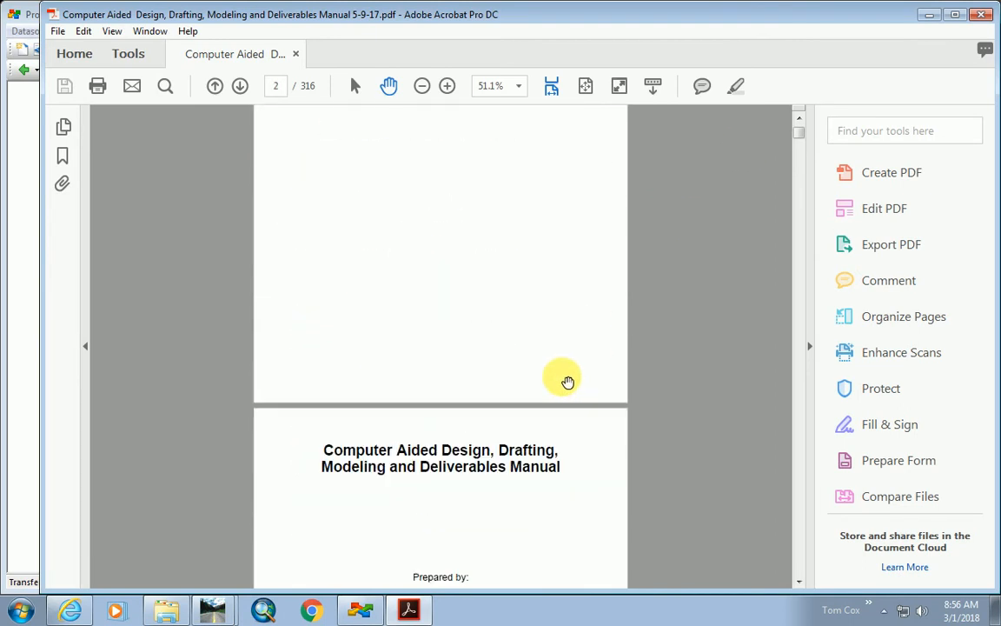
scroll(522, 440, down, 5)
scroll(519, 463, up, 12)
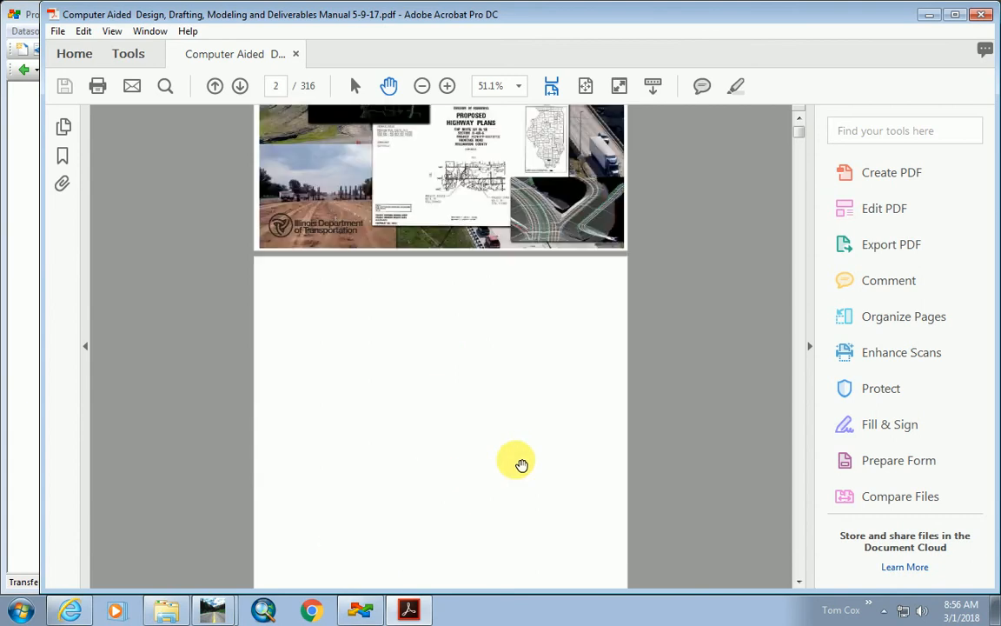
scroll(521, 465, up, 8)
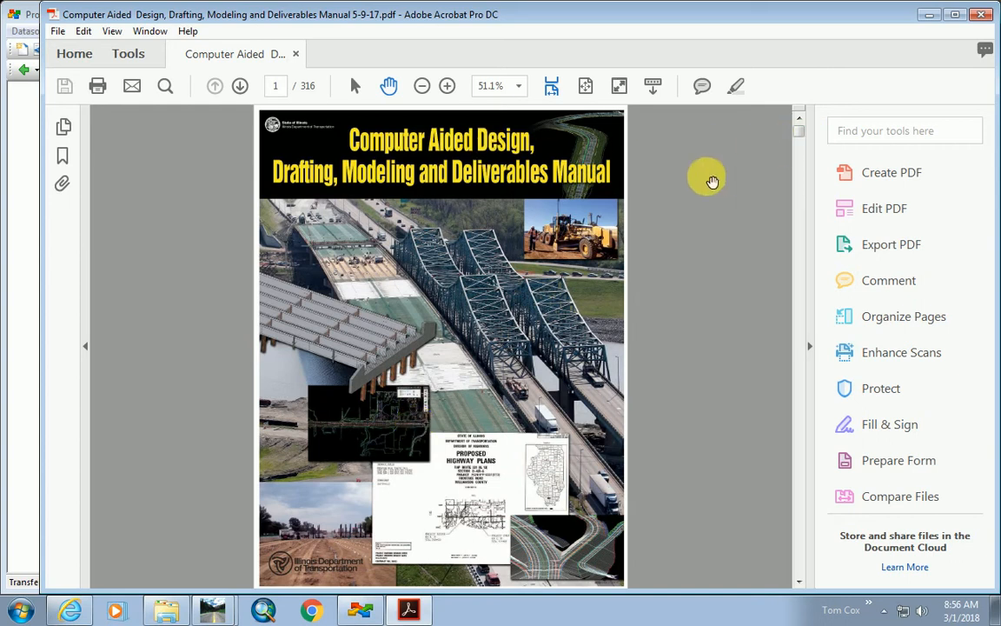
- Browse the manual's Section 3 level structure and feature definition pages and Section 4 sheet style and structures sheet title pages
drag(797, 139, 791, 236)
scroll(572, 351, down, 10)
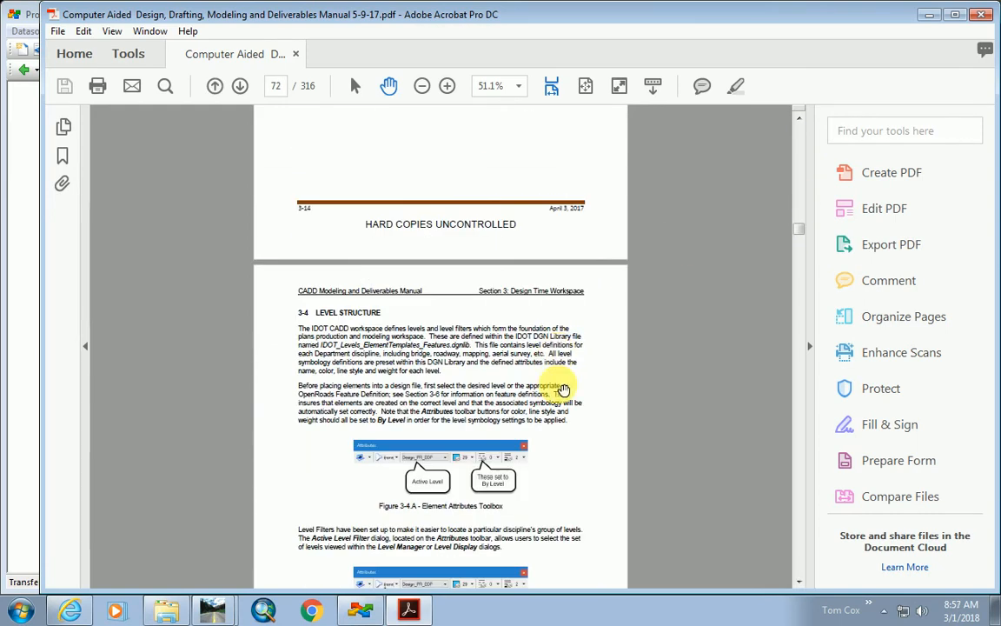
scroll(553, 489, down, 10)
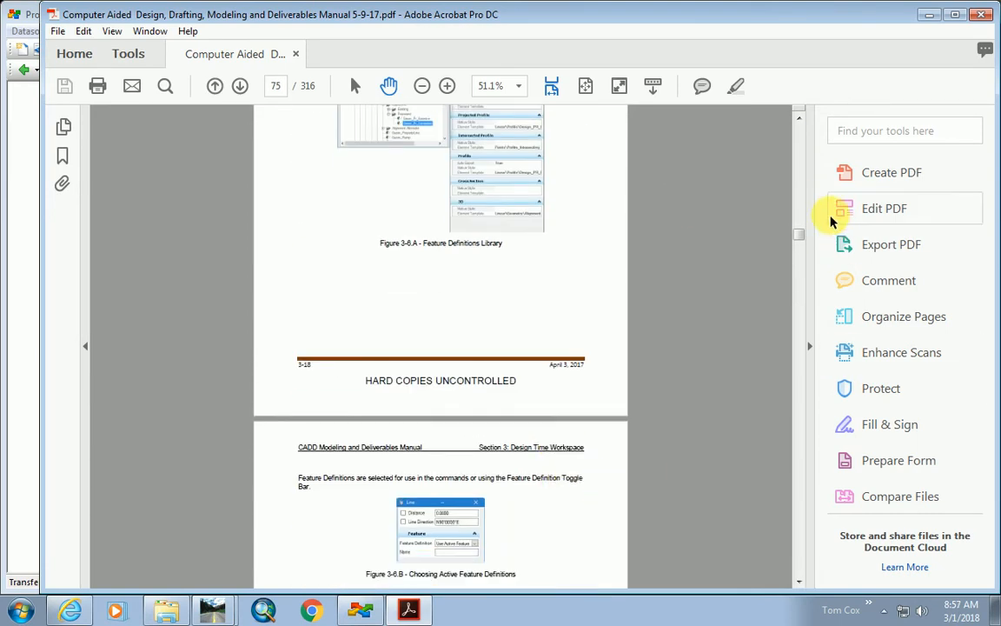
drag(800, 238, 798, 333)
scroll(566, 351, up, 10)
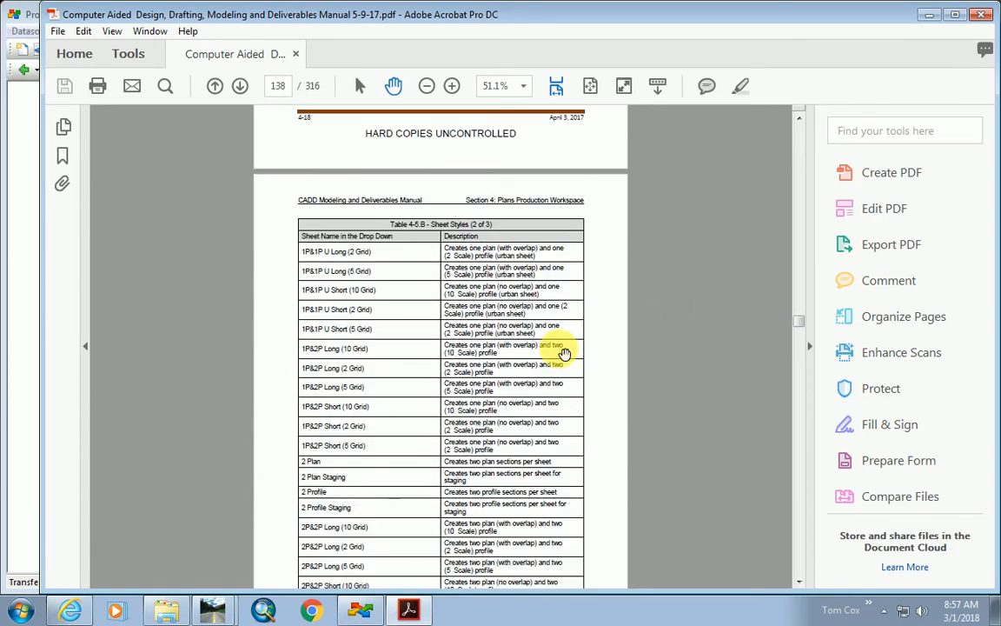
scroll(565, 351, up, 20)
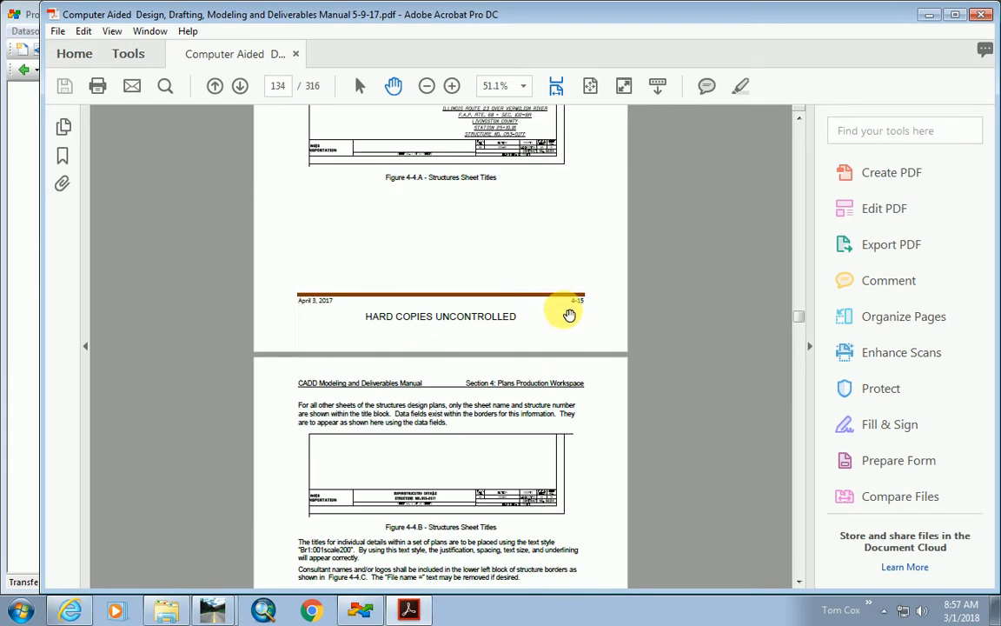
scroll(569, 306, up, 5)
scroll(561, 311, down, 8)
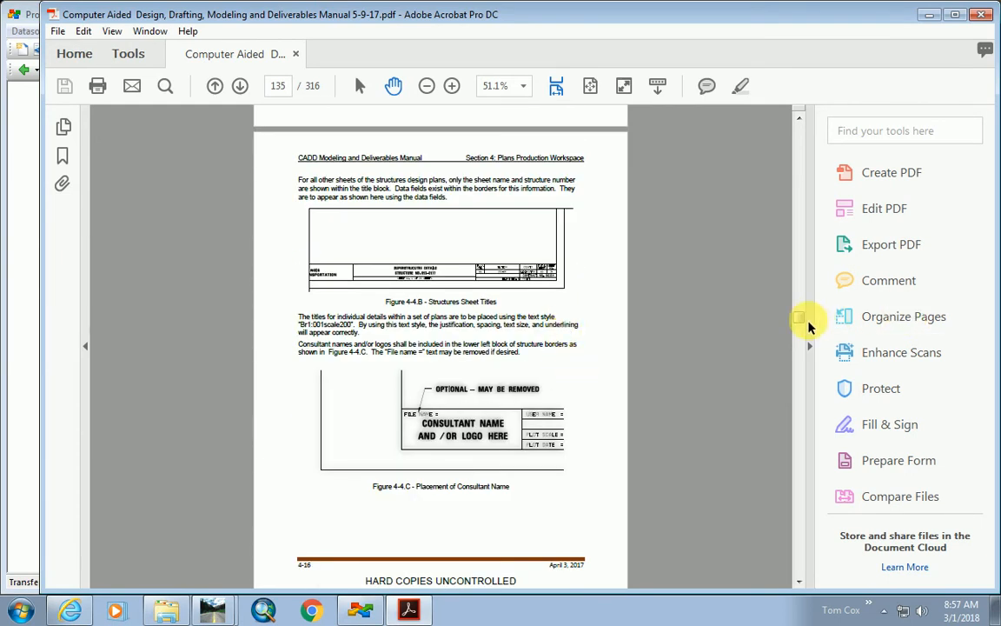
- Find Table 2-5.D, Sheet File Naming Requirements, in Section 2 and enlarge it to read the contract sheet file names
scroll(802, 320, up, 15)
drag(802, 319, 799, 212)
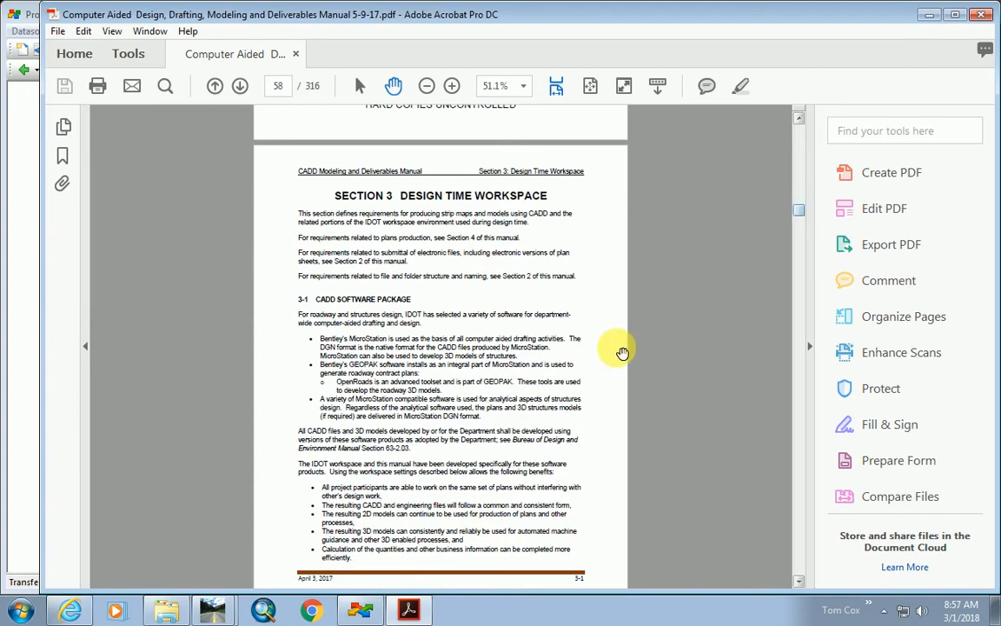
scroll(604, 289, up, 10)
scroll(602, 287, up, 8)
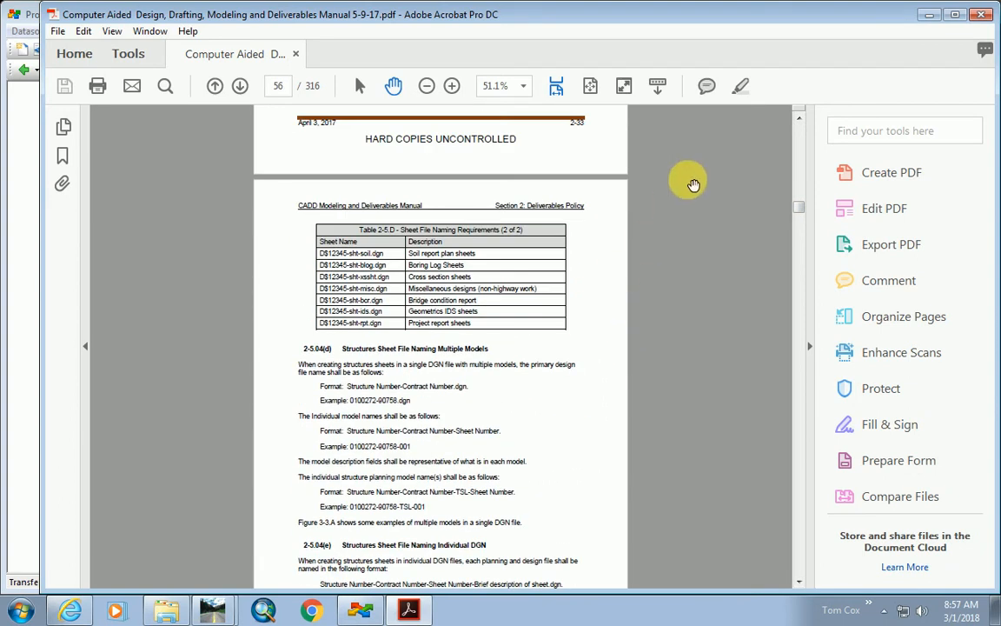
click(801, 145)
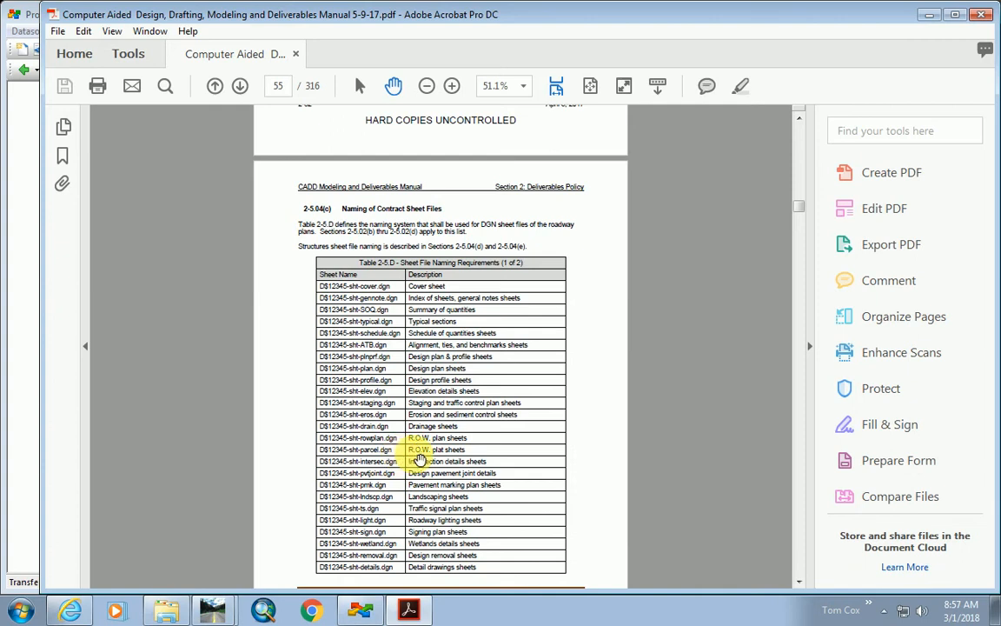
scroll(428, 411, down, 1)
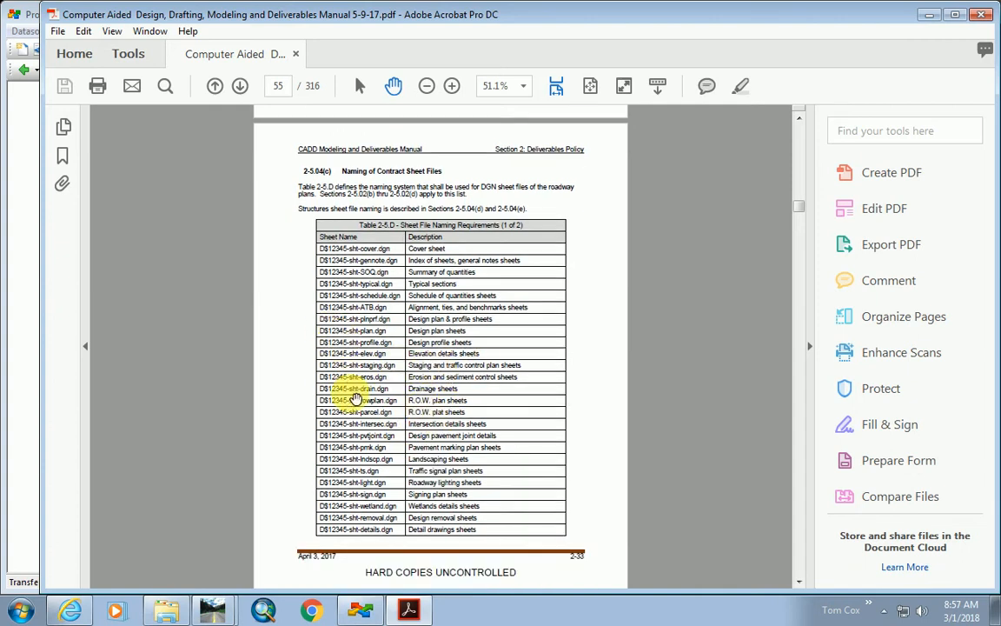
ctrl+scroll(348, 401, up, 4)
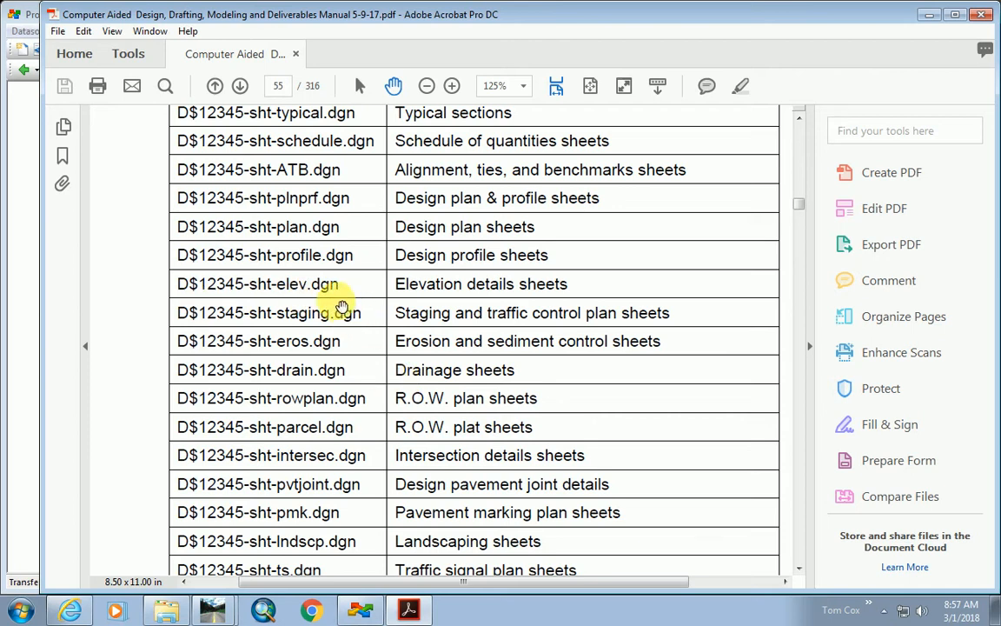
ctrl+scroll(391, 339, down, 2)
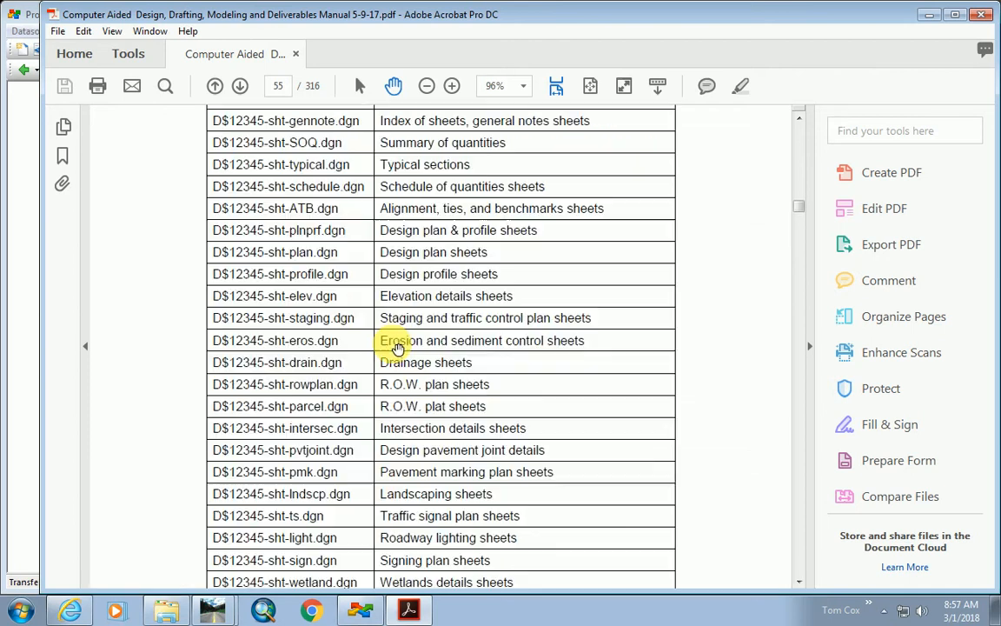
- Go back through Section 2-5 to the DGN work file naming table preceding 2-5.03 and review its file descriptions
scroll(600, 330, up, 5)
scroll(620, 312, up, 15)
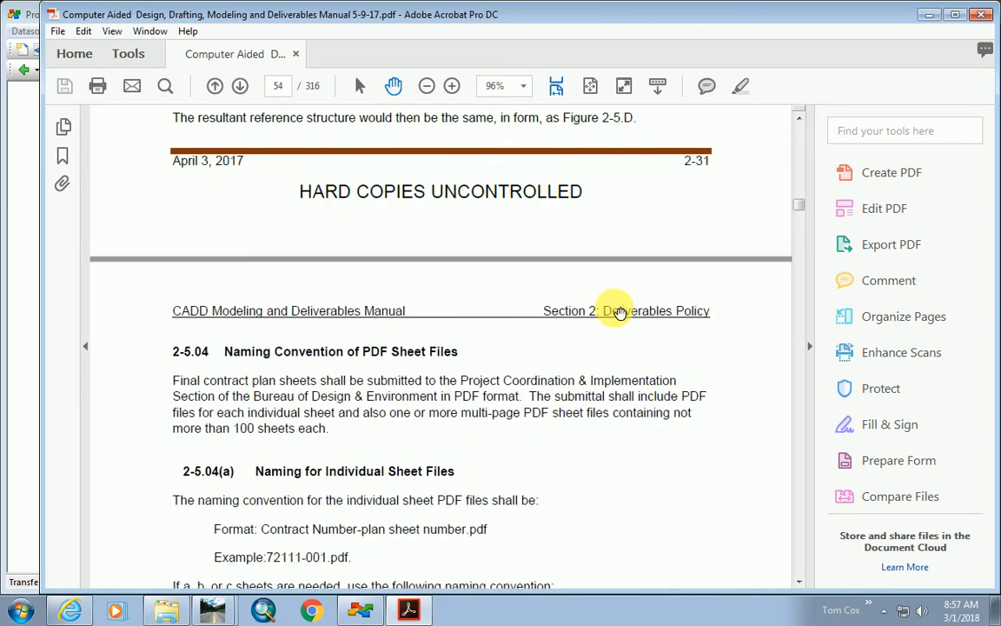
scroll(620, 313, up, 20)
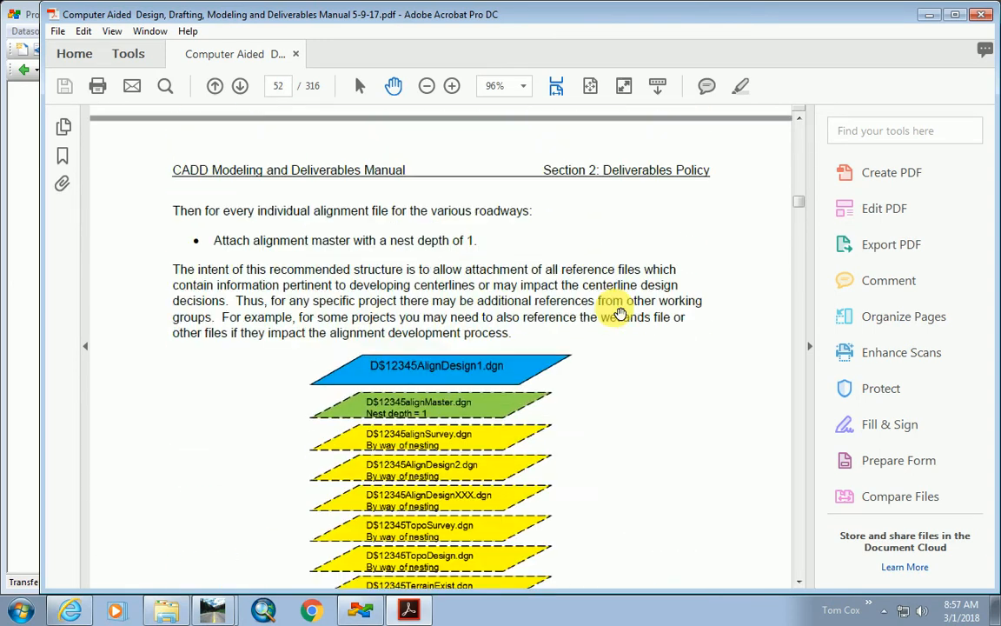
scroll(620, 313, up, 20)
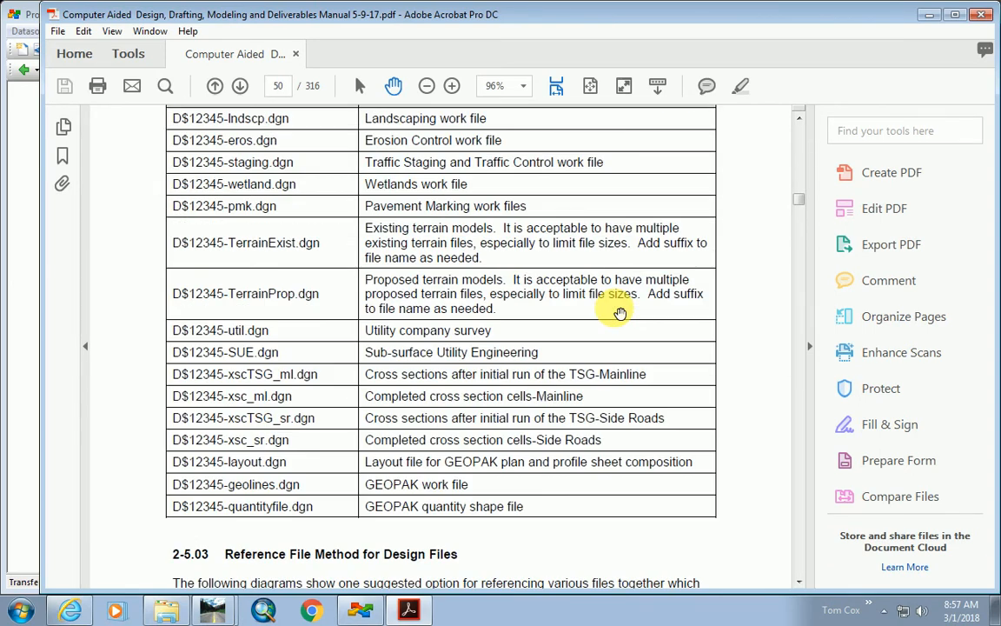
scroll(620, 312, up, 12)
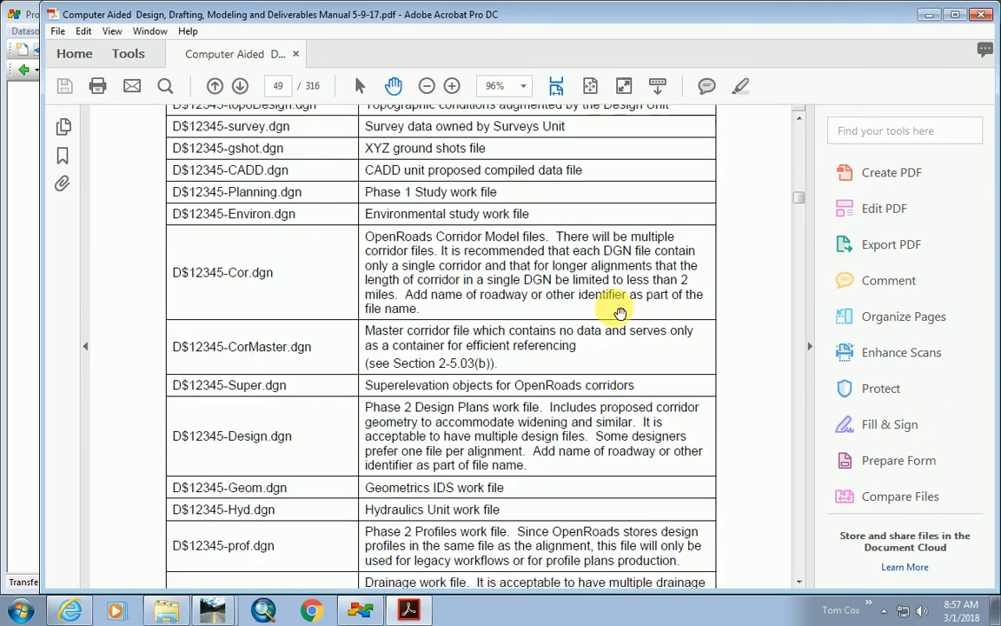
- Review Table 2-5.B, Strip File Naming Requirements (2 of 3), from the topoDesign entry down to the drainage work file
scroll(620, 313, up, 2)
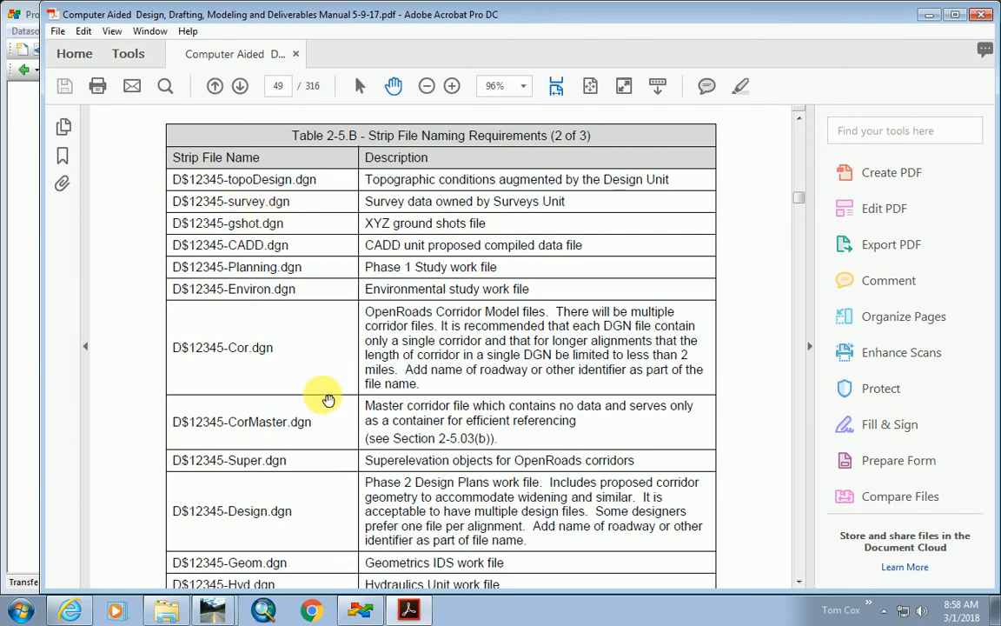
scroll(328, 400, down, 3)
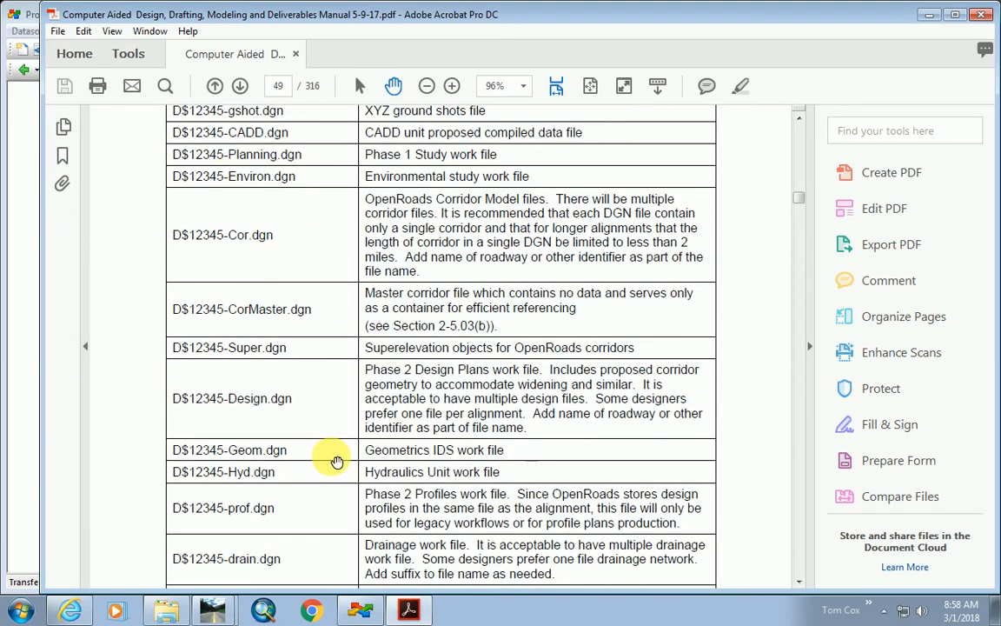
scroll(336, 459, up, 3)
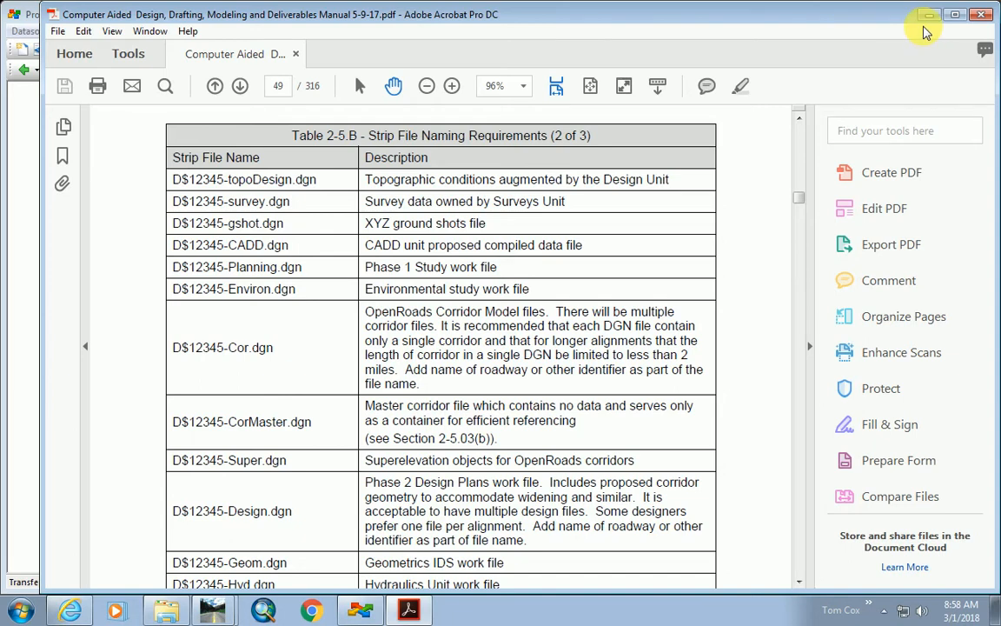
- Switch to ProjectWise Explorer and inspect esurveyga.dgn and ch1_il54.tin in the Class Demo CLEAN project's Surveys folder
click(929, 15)
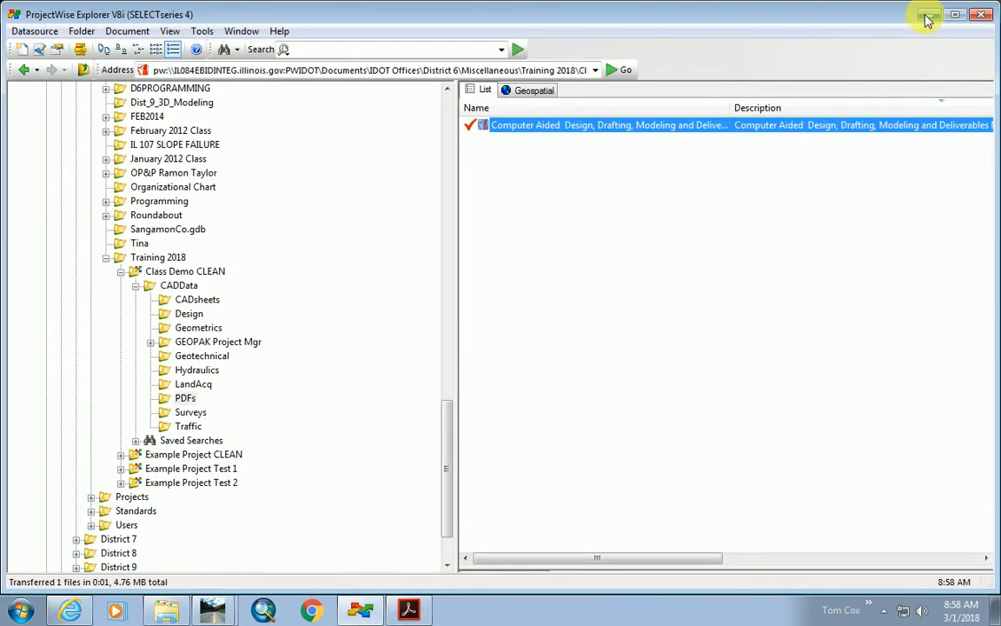
click(926, 16)
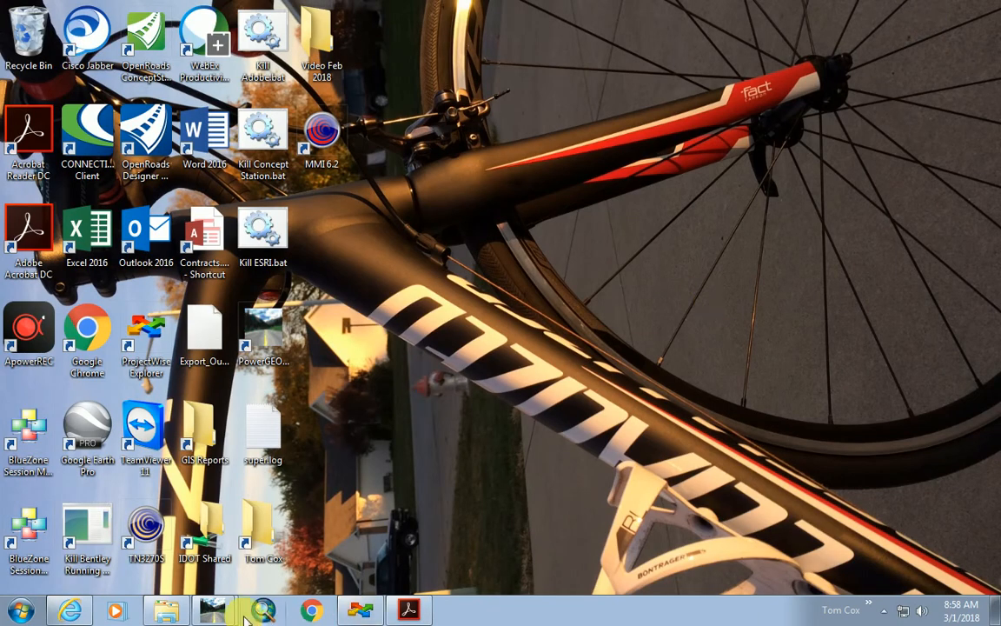
click(215, 610)
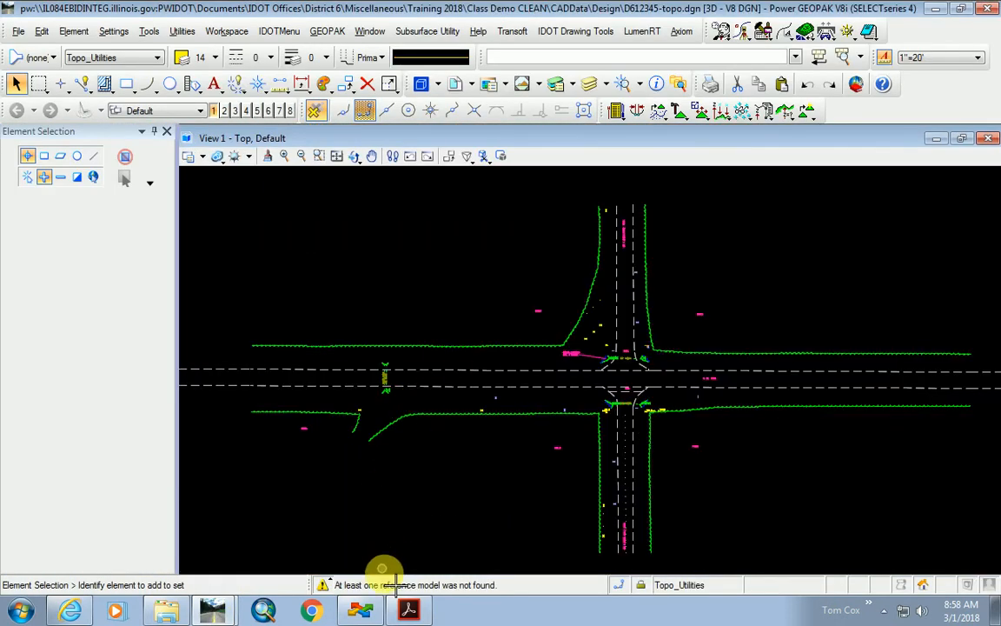
click(367, 611)
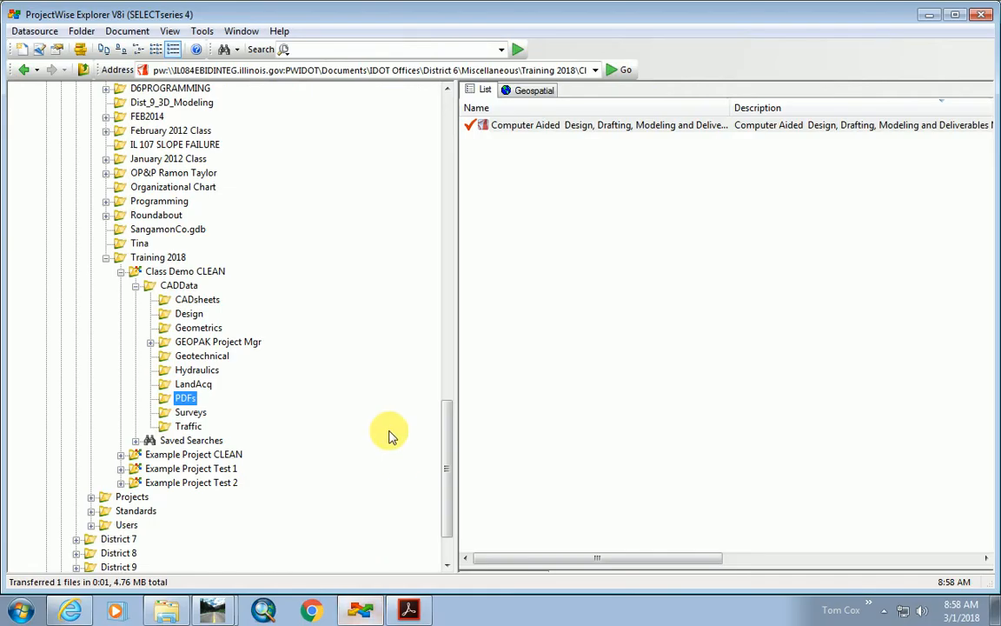
click(189, 411)
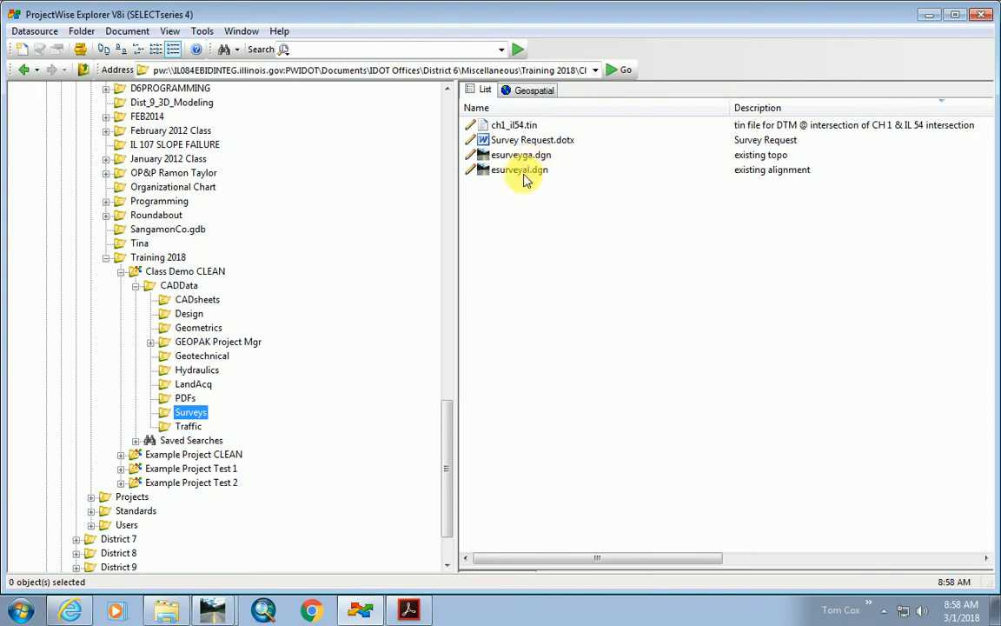
click(763, 156)
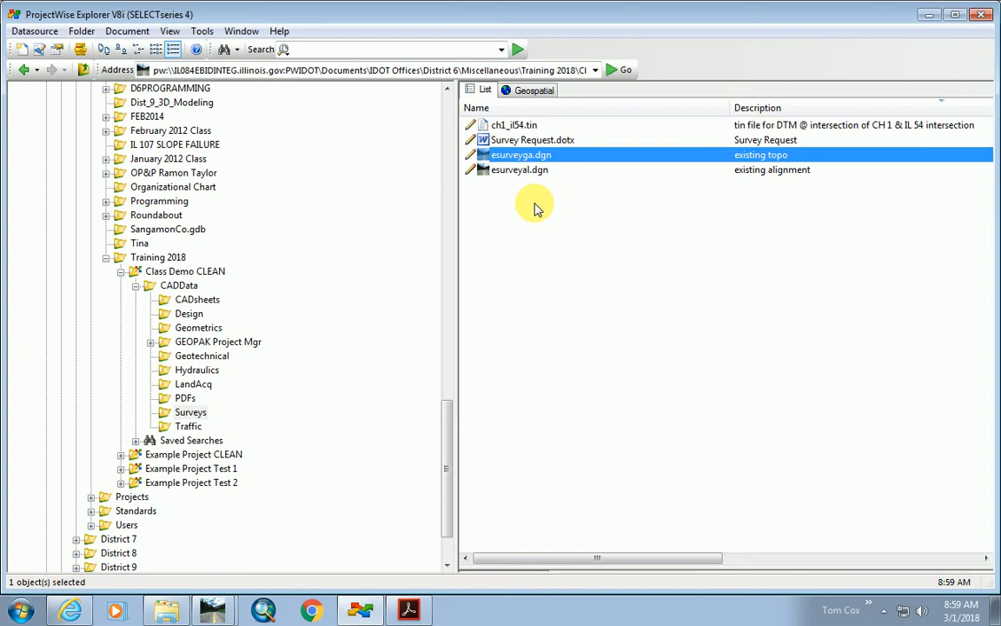
click(511, 125)
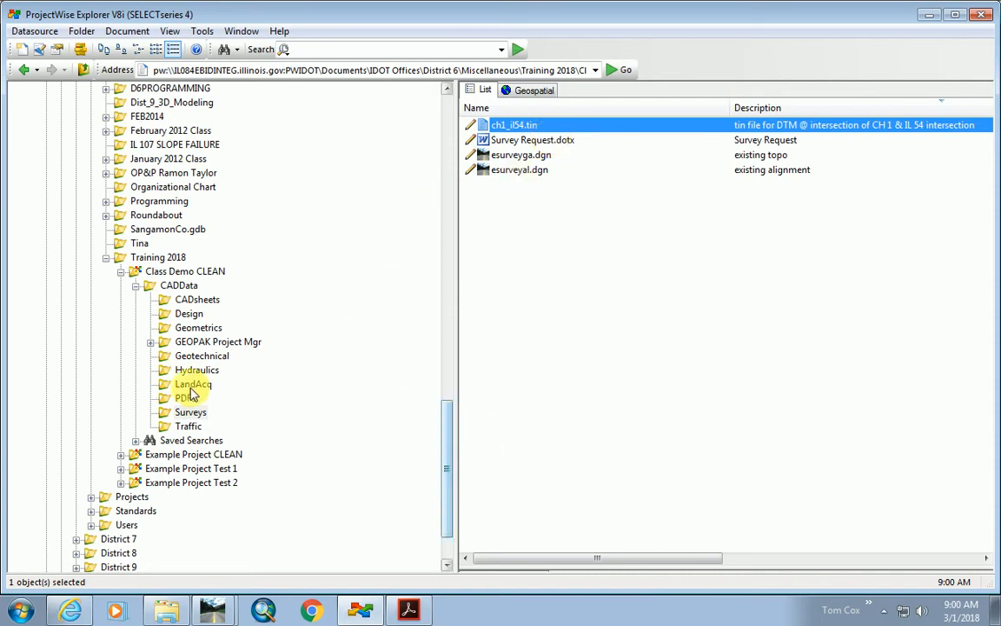
- Locate D612345-topo.dgn in the project's Design folder and switch to its open drawing in Power GEOPAK
click(196, 315)
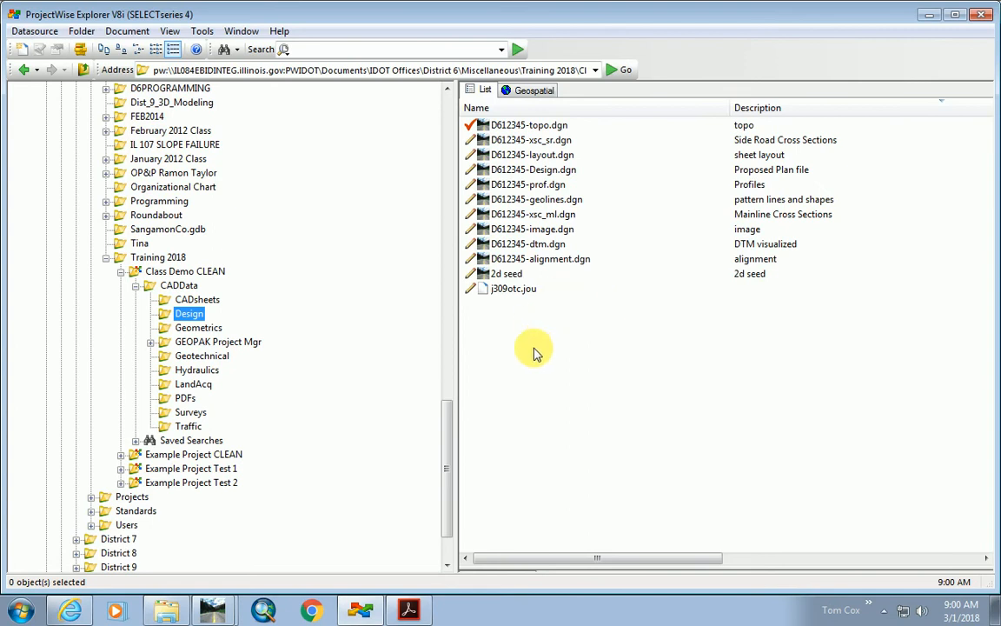
click(482, 124)
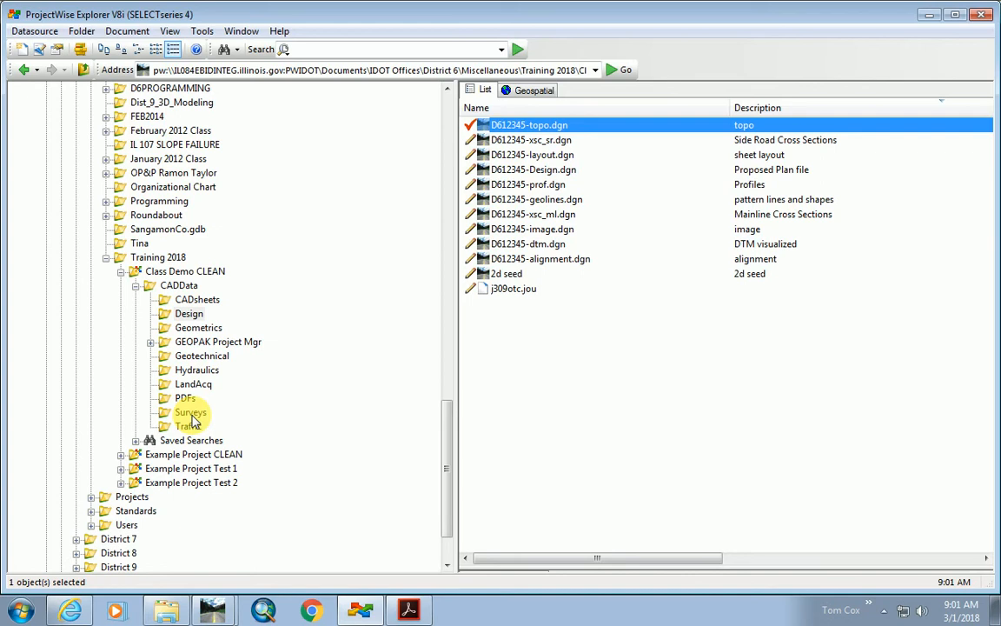
click(213, 610)
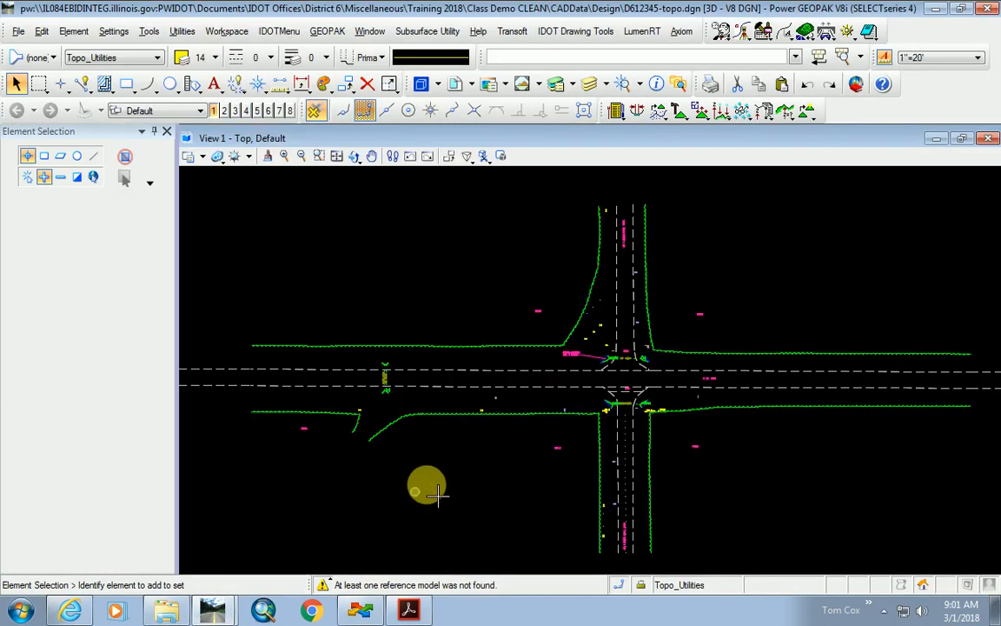
- Examine the topo drawing up close and as a whole, checking the text and symbols around the intersection and its concrete aprons
scroll(661, 363, up, 3)
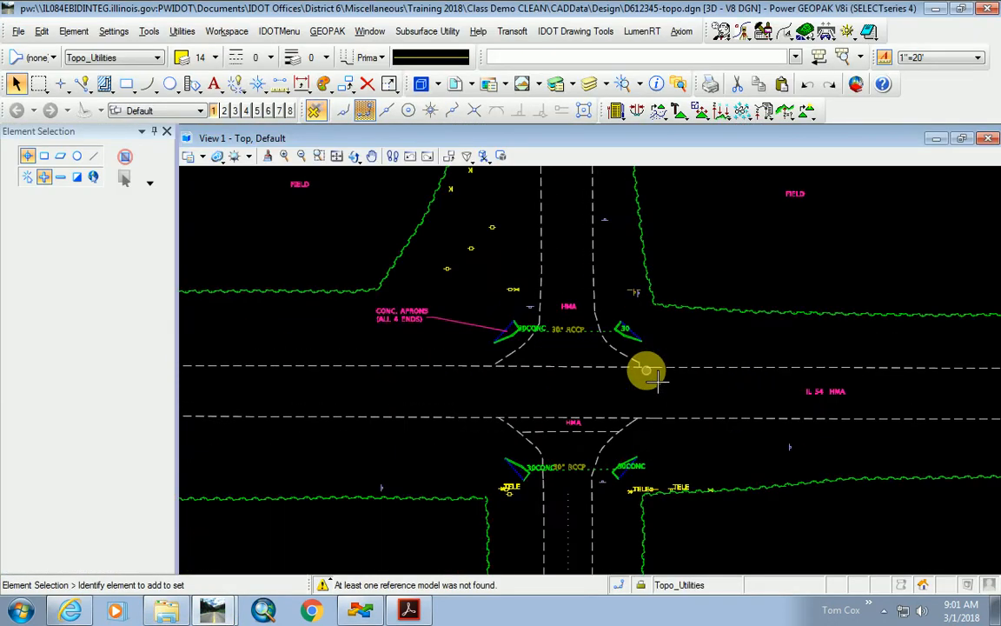
scroll(694, 454, down, 3)
scroll(492, 382, up, 3)
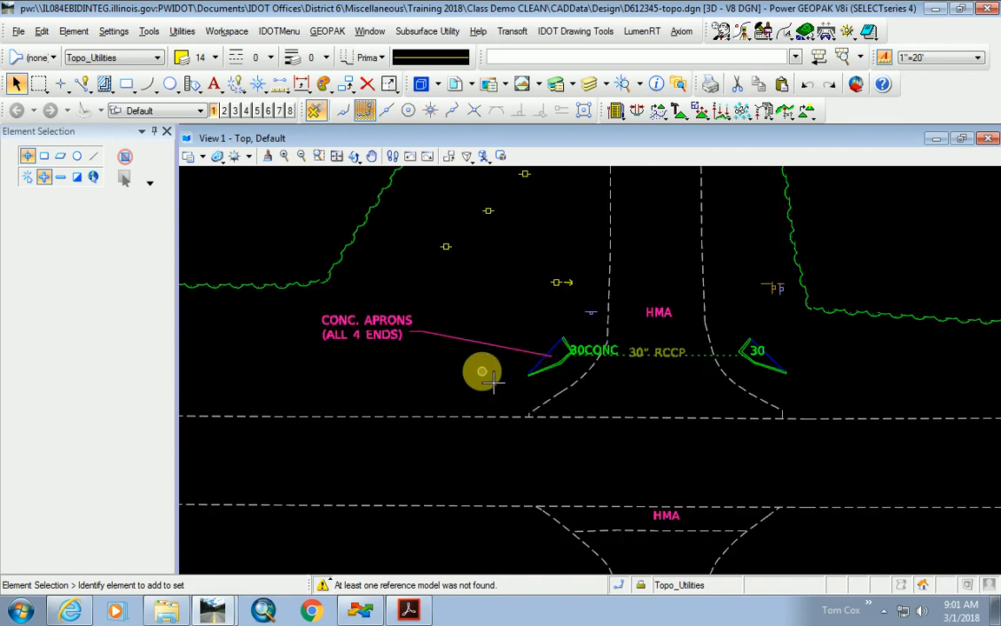
scroll(576, 408, down, 5)
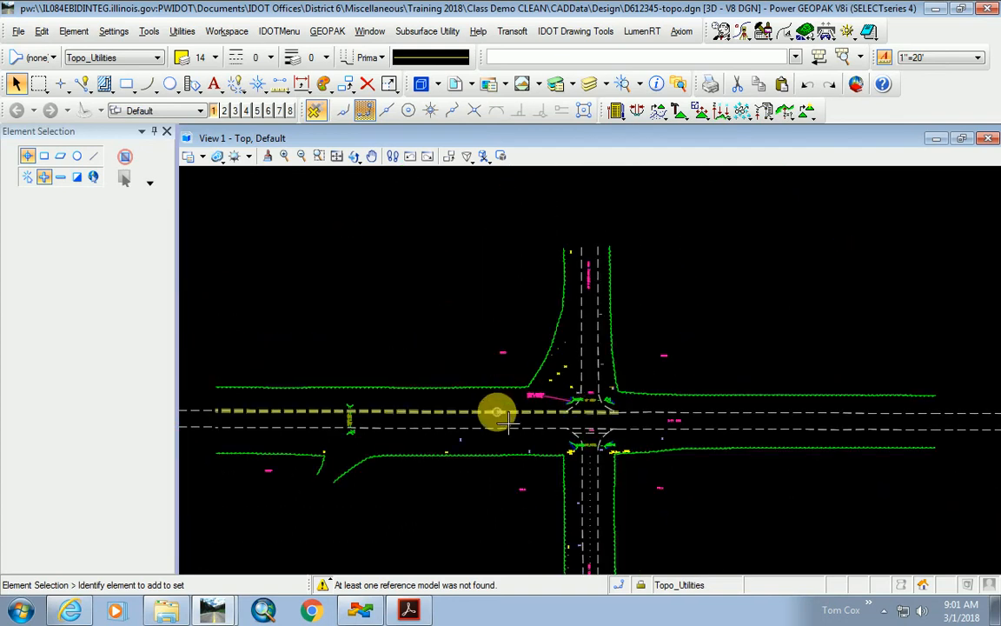
scroll(576, 439, down, 3)
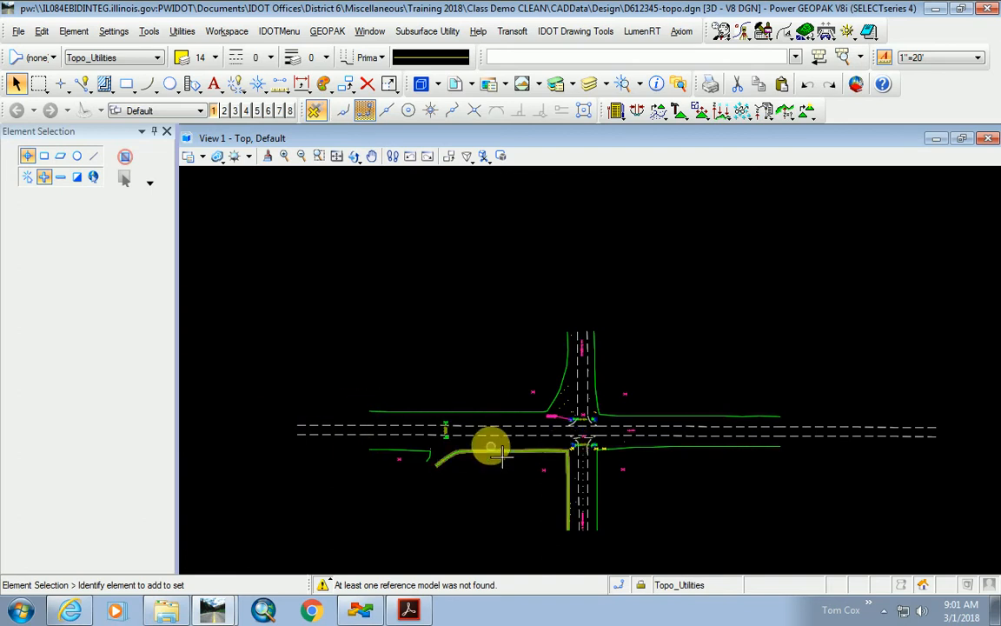
scroll(578, 440, up, 5)
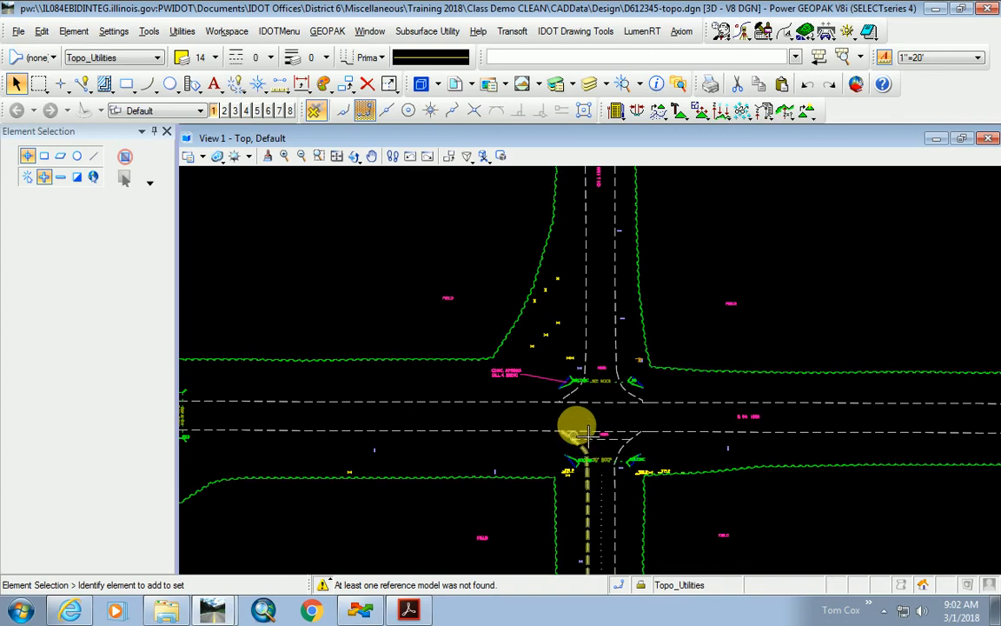
scroll(513, 339, up, 5)
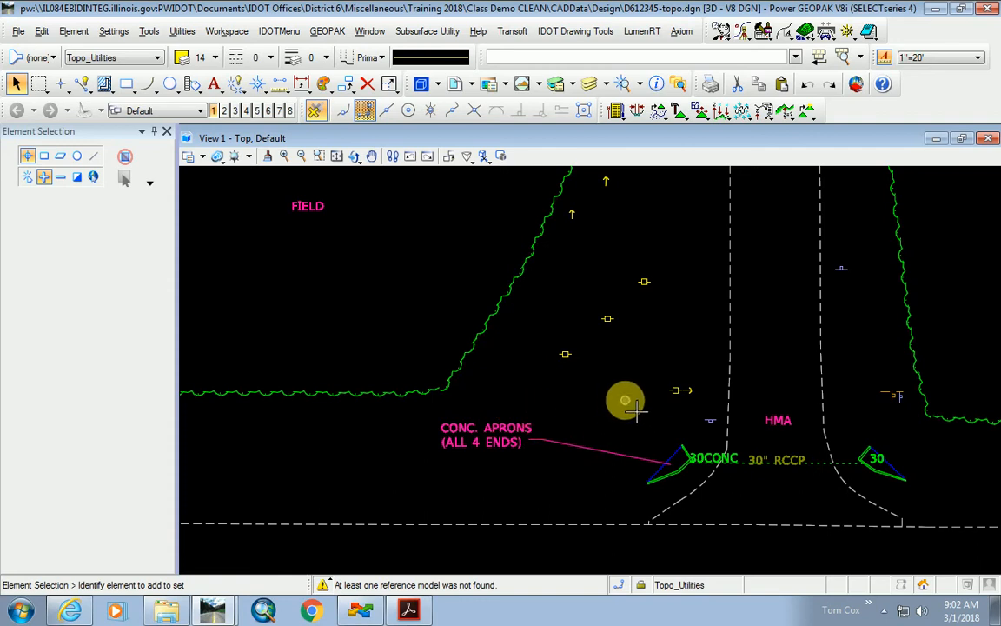
scroll(626, 401, down, 2)
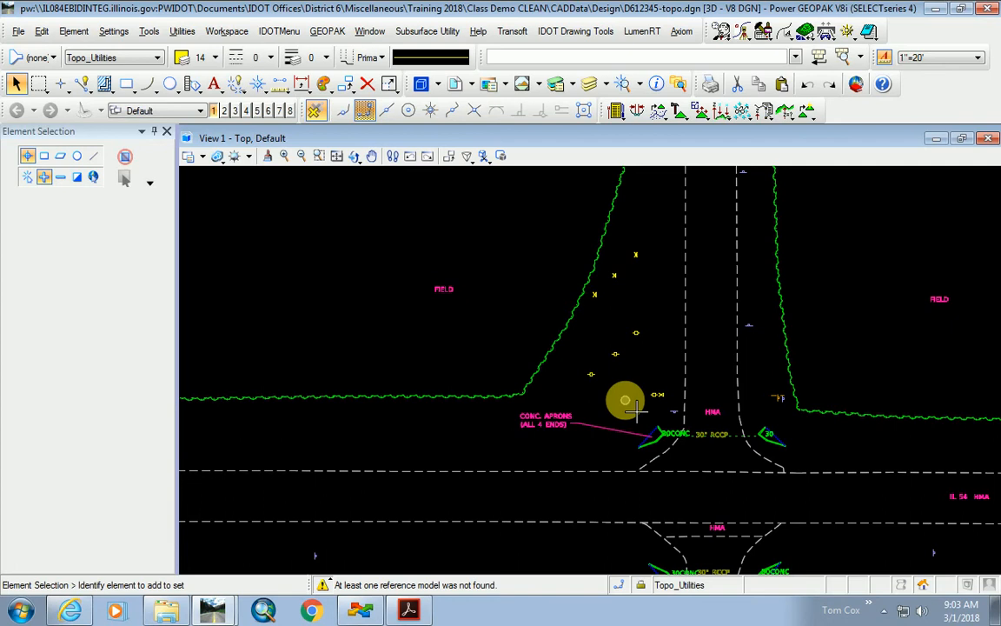
scroll(636, 410, down, 5)
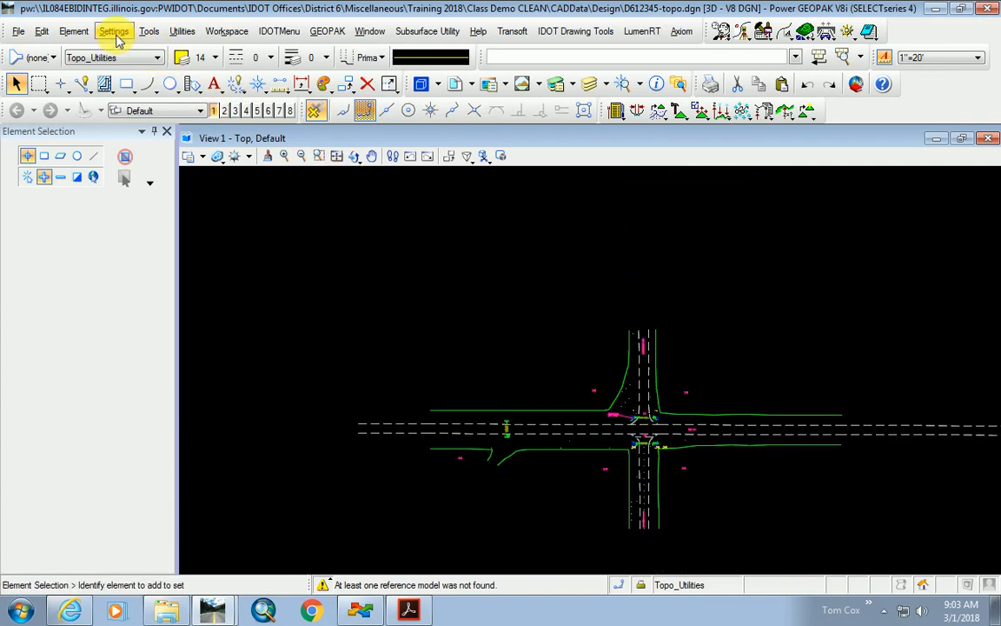
- Place a Plan Sheet border from the IDOT district sheets at scale 50 around the intersection topography
click(276, 31)
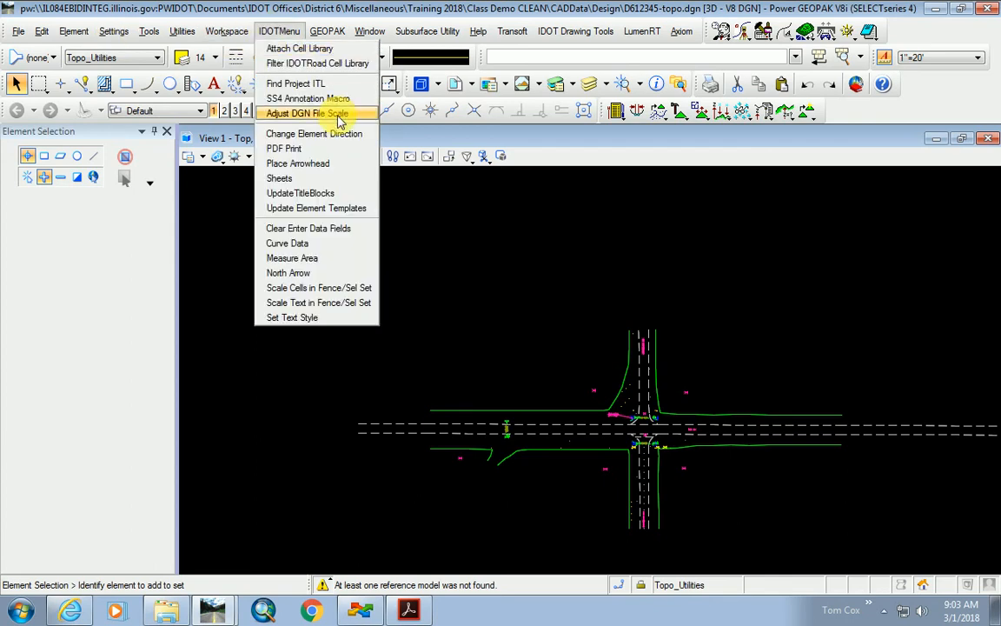
click(306, 179)
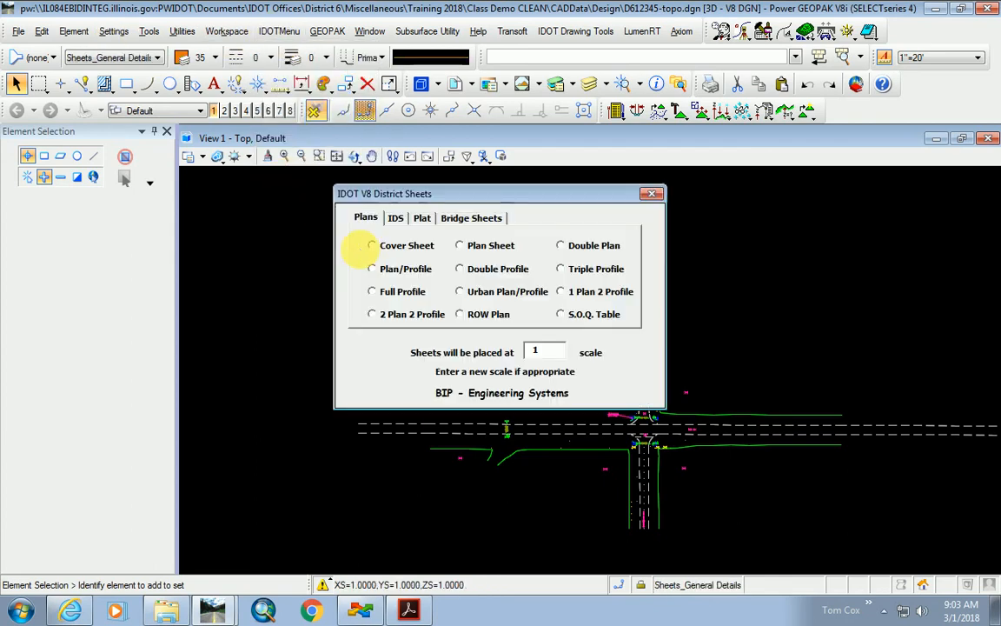
click(459, 247)
click(556, 356)
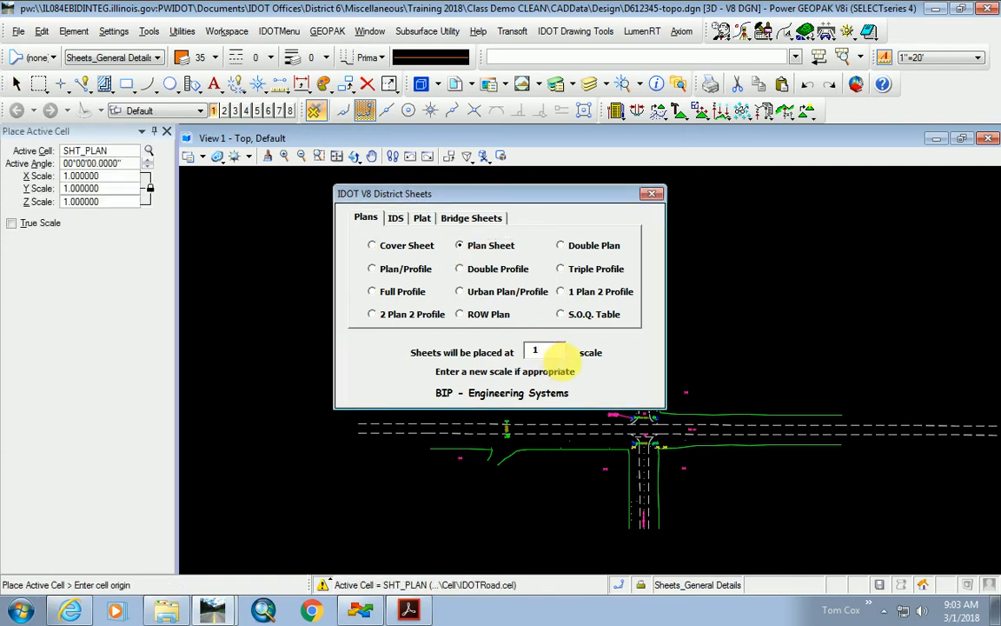
key(BackSpace)
text(50)
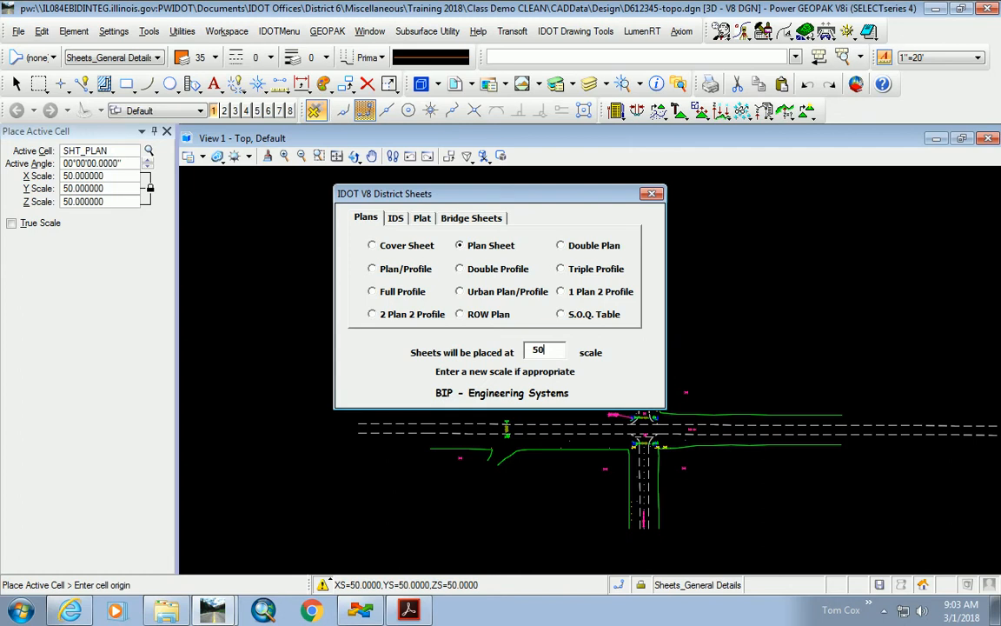
key(Tab)
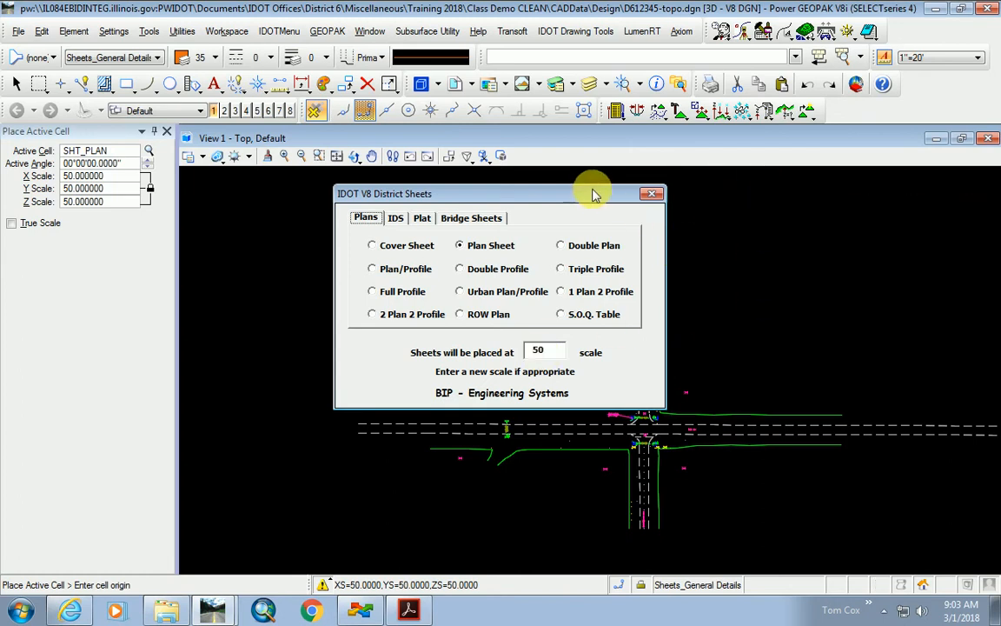
drag(591, 195, 650, 422)
drag(656, 475, 865, 548)
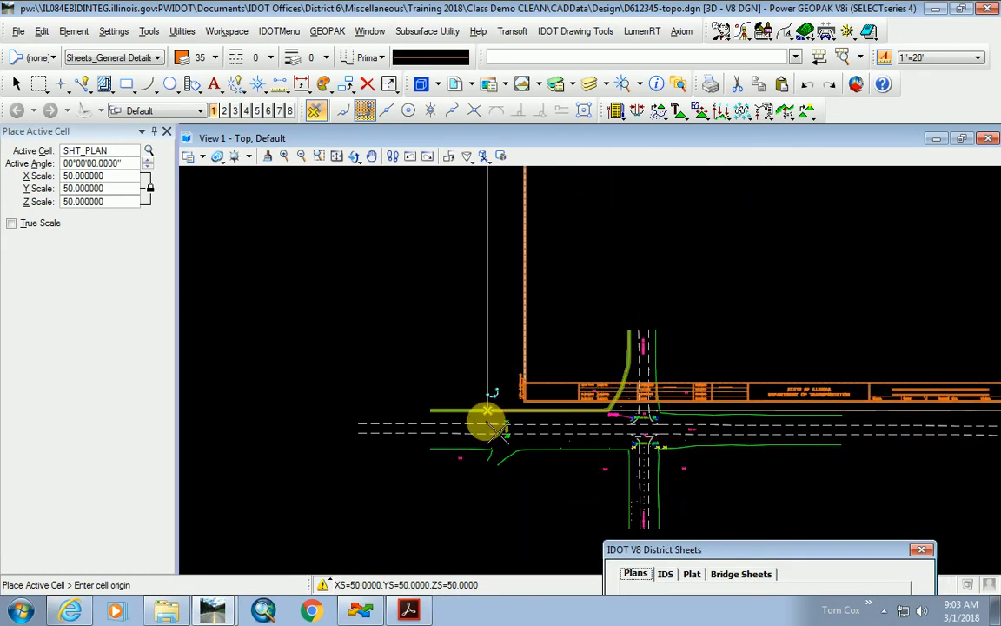
scroll(463, 431, down, 5)
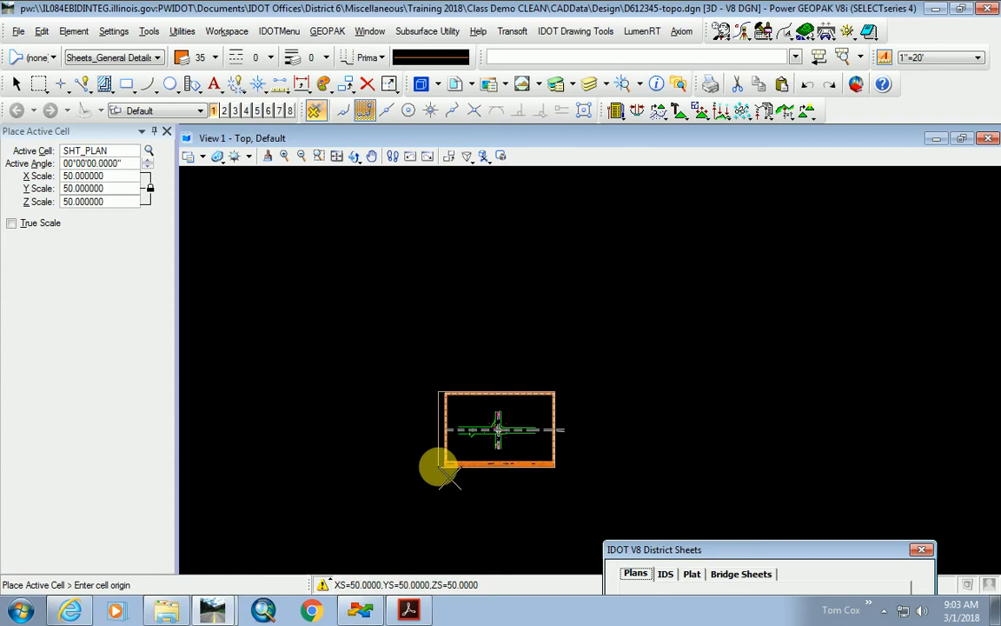
click(441, 469)
key(Escape)
scroll(502, 434, up, 3)
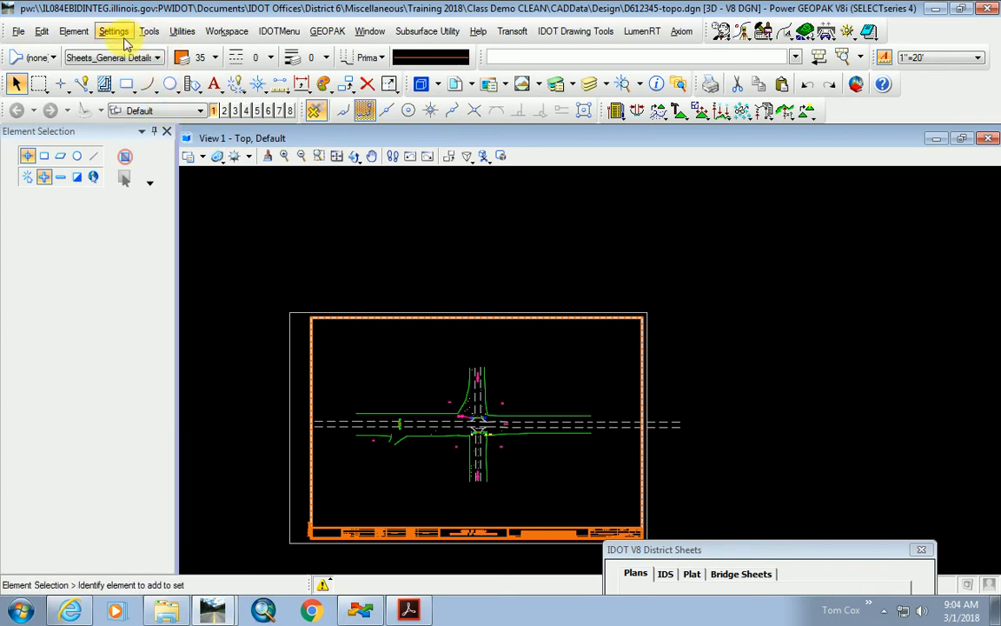
- Place a second Plan Sheet border at scale 20 inside the larger sheet, centred on the intersection
drag(731, 544, 742, 279)
click(832, 443)
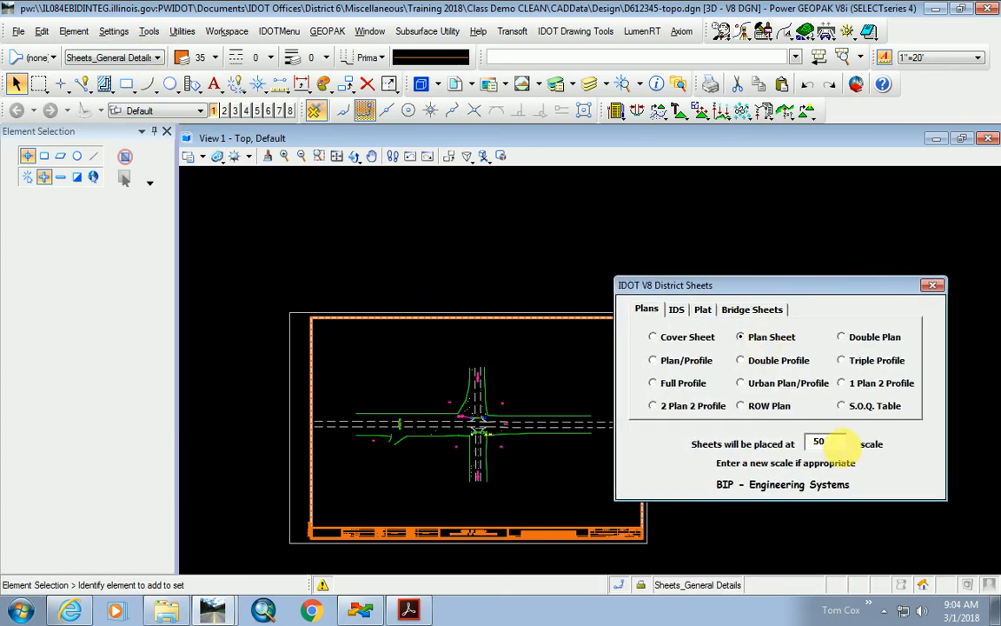
key(BackSpace)
key(BackSpace)
text(20)
key(Tab)
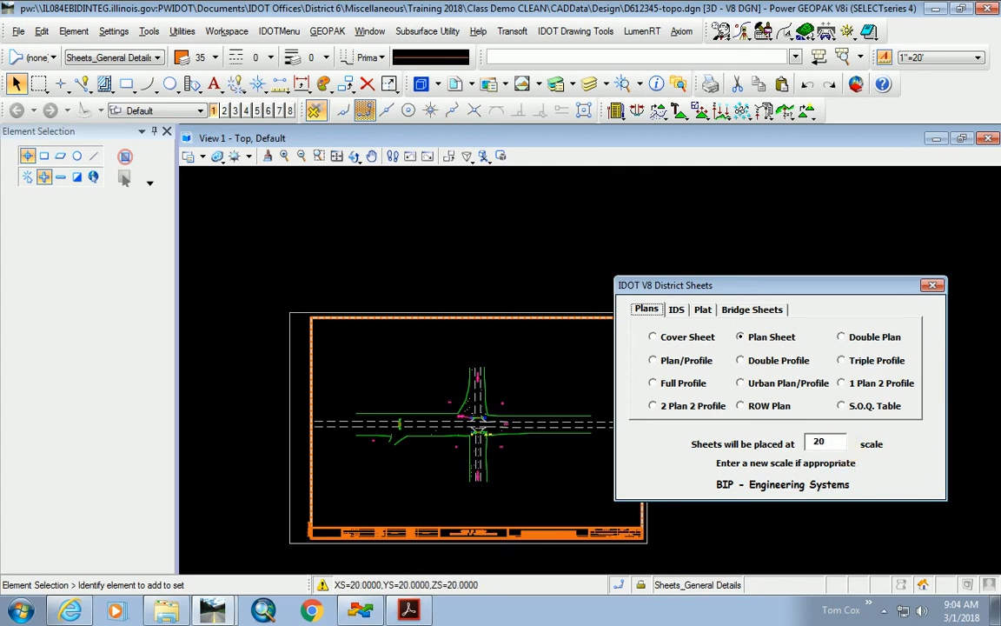
drag(749, 285, 798, 347)
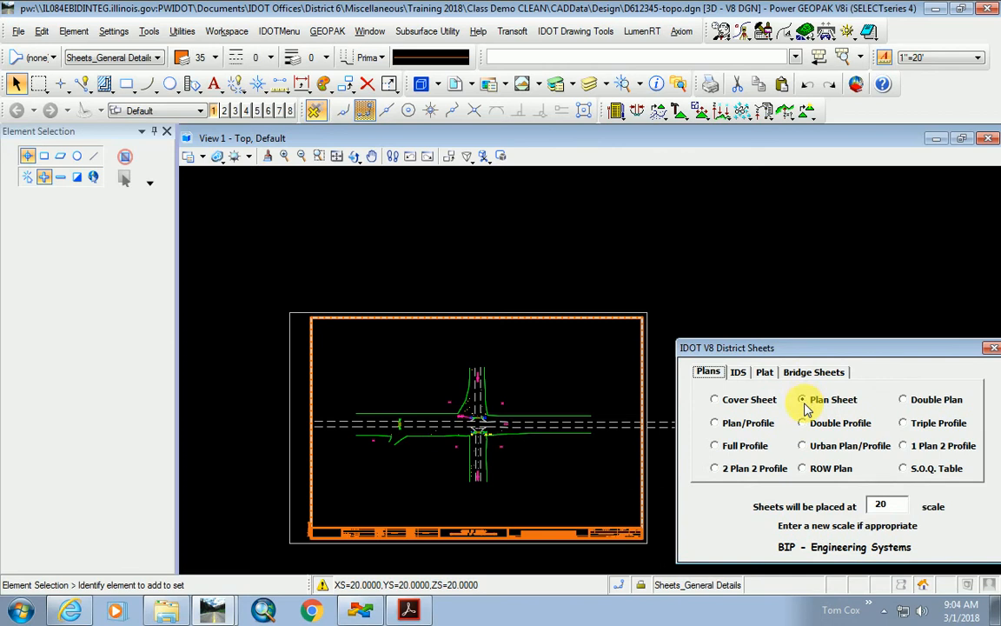
click(803, 424)
click(801, 401)
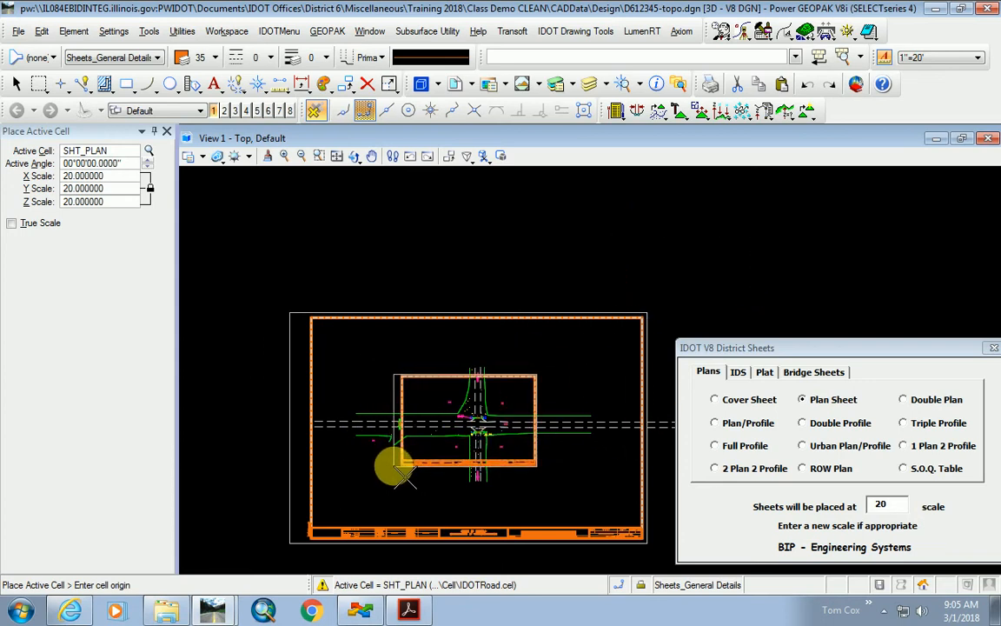
click(393, 467)
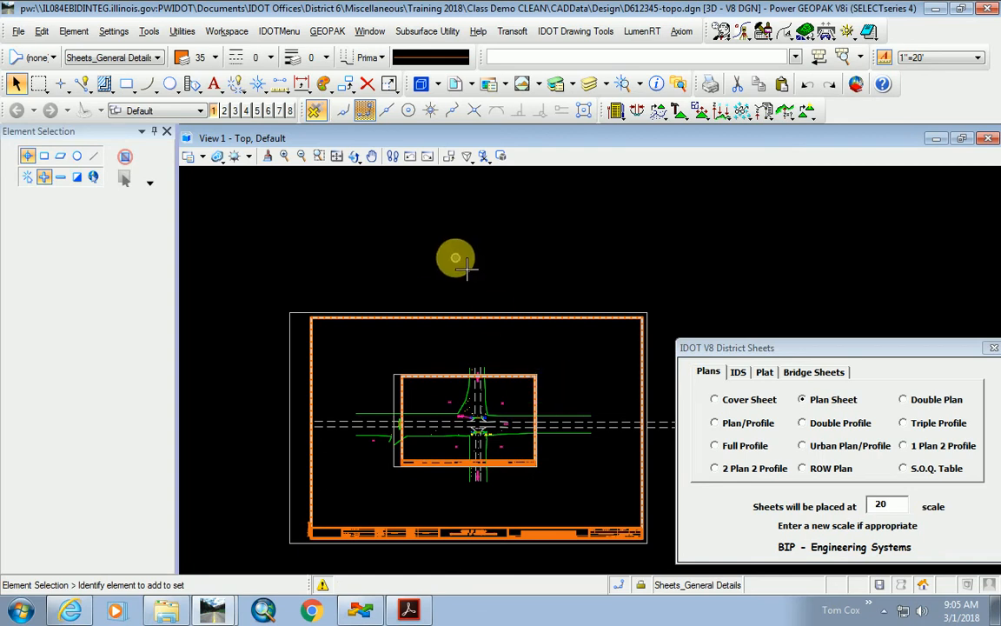
scroll(476, 434, up, 1)
scroll(476, 434, up, 1)
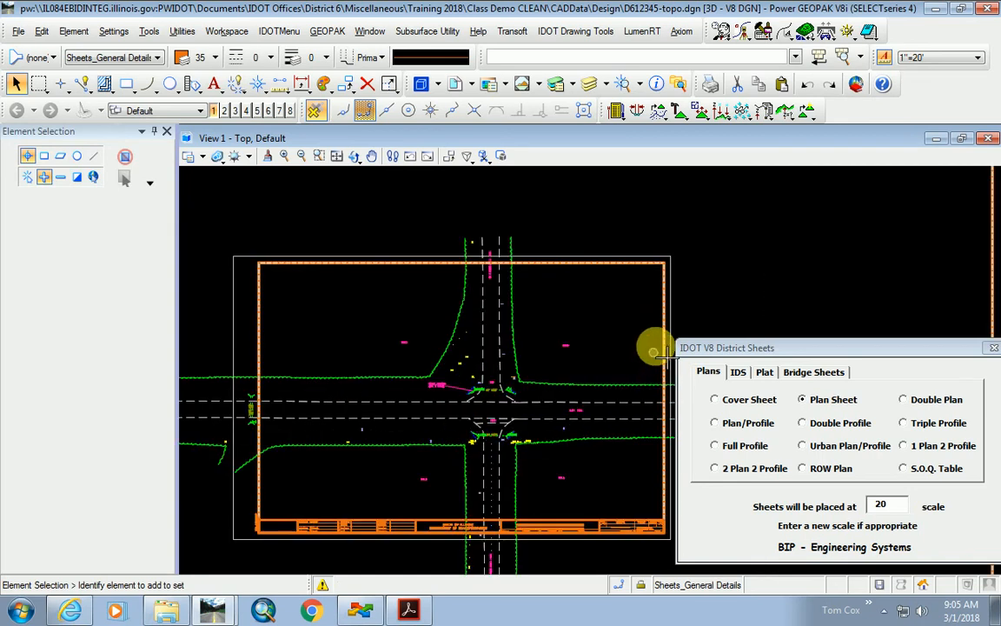
- Delete the smaller scale 20 Plan Sheet border around the intersection, leaving the scale 50 sheet in place
drag(734, 356, 841, 406)
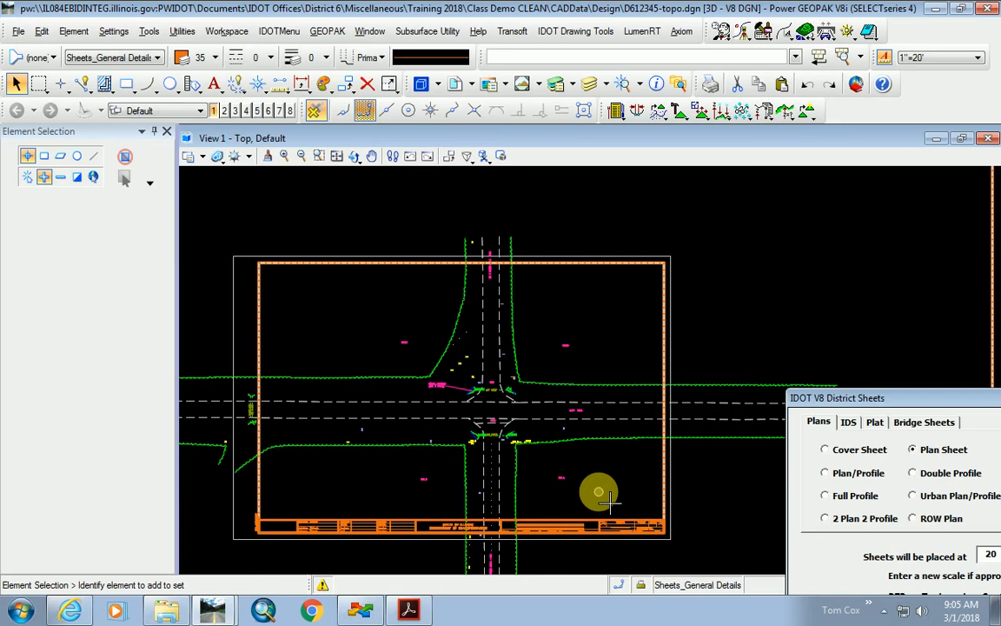
scroll(599, 435, down, 3)
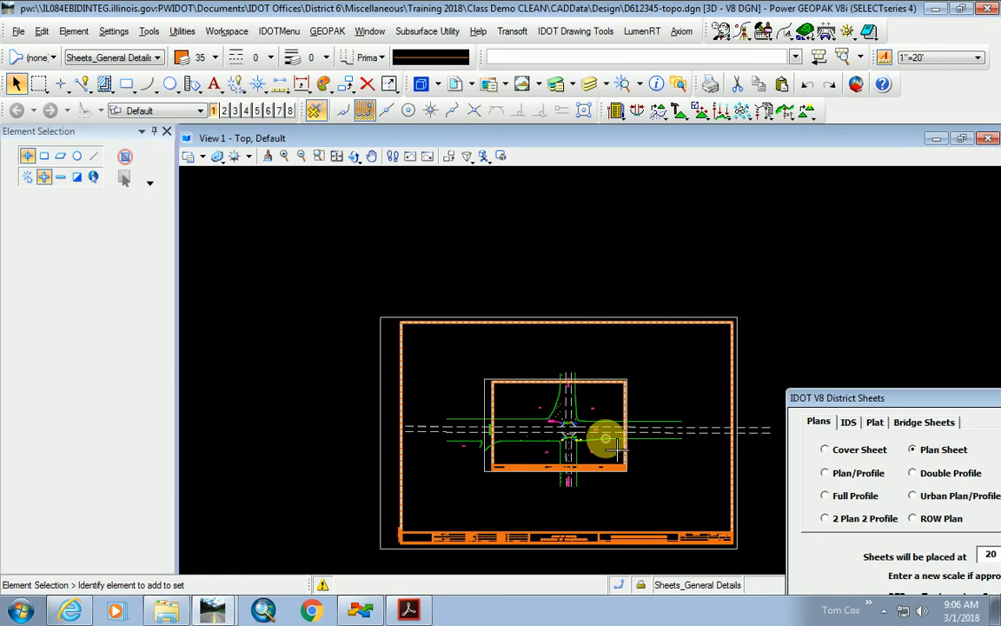
click(367, 84)
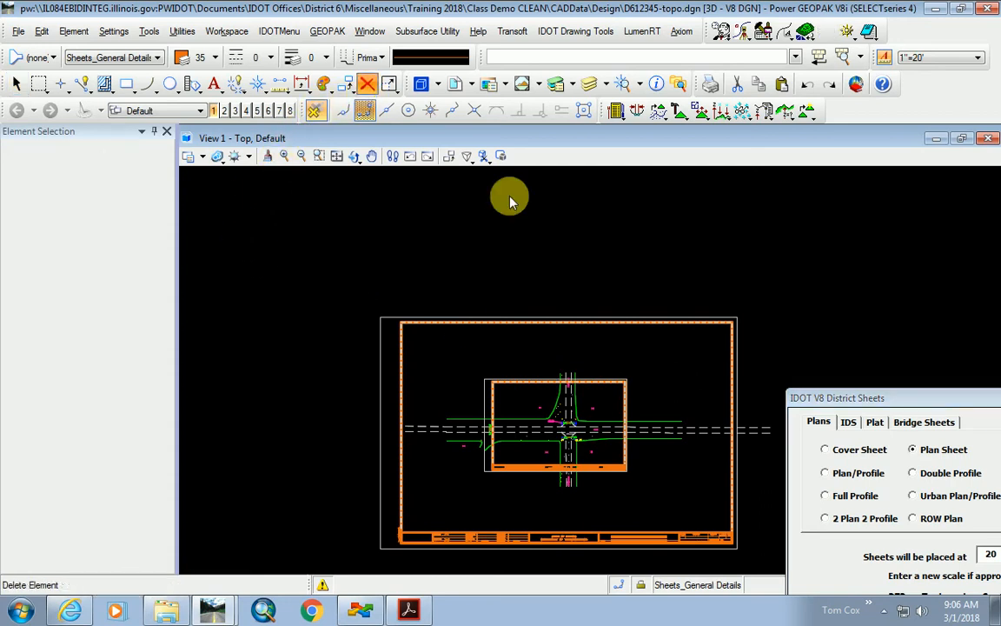
scroll(576, 418, up, 5)
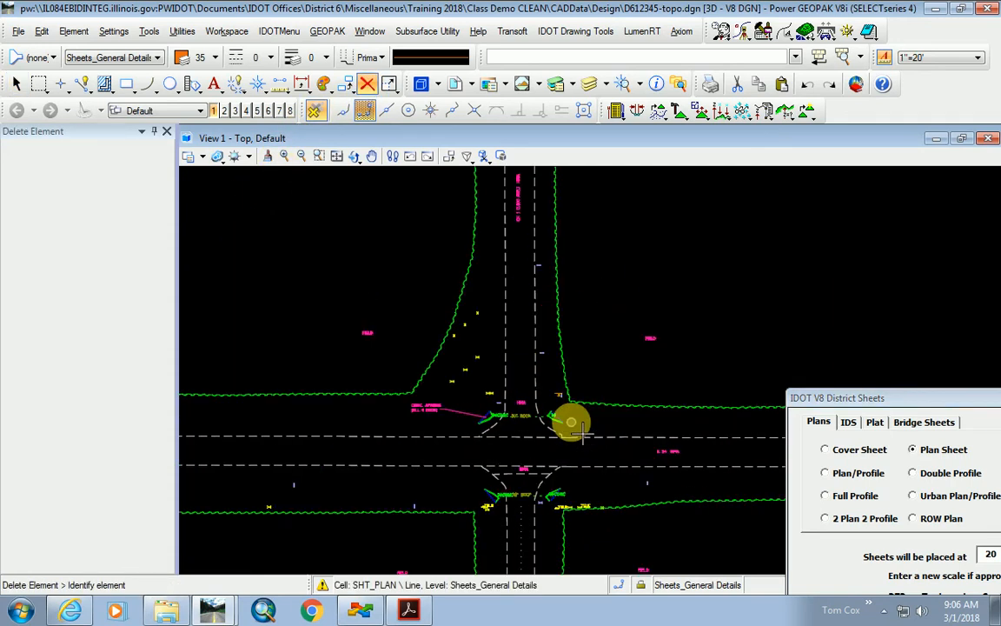
- Examine the utility symbols, tree line and CONC. APRONS text beside the intersection, both up close and from farther out
scroll(435, 469, up, 3)
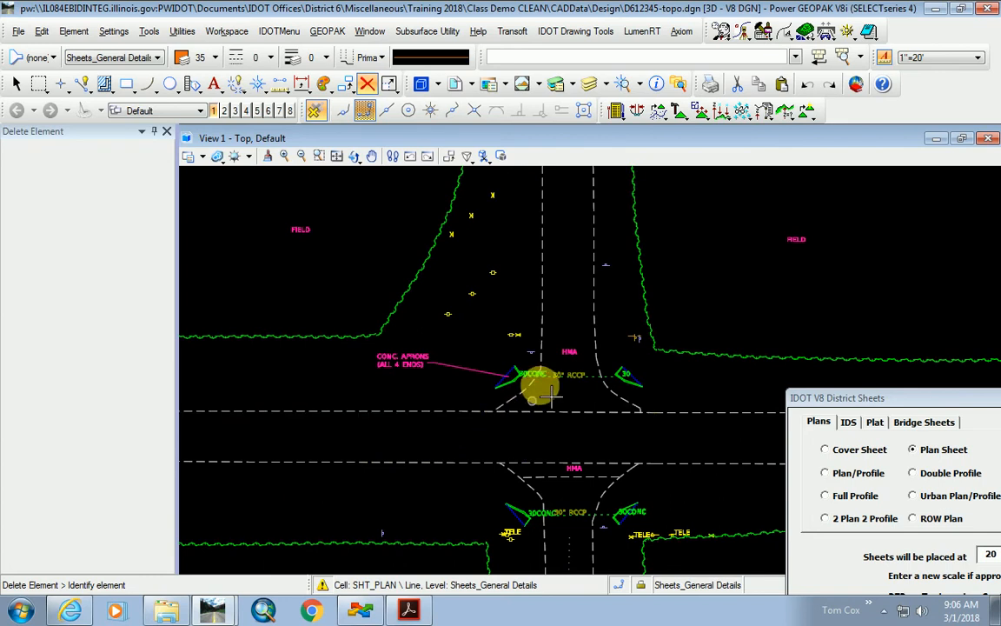
scroll(451, 311, up, 2)
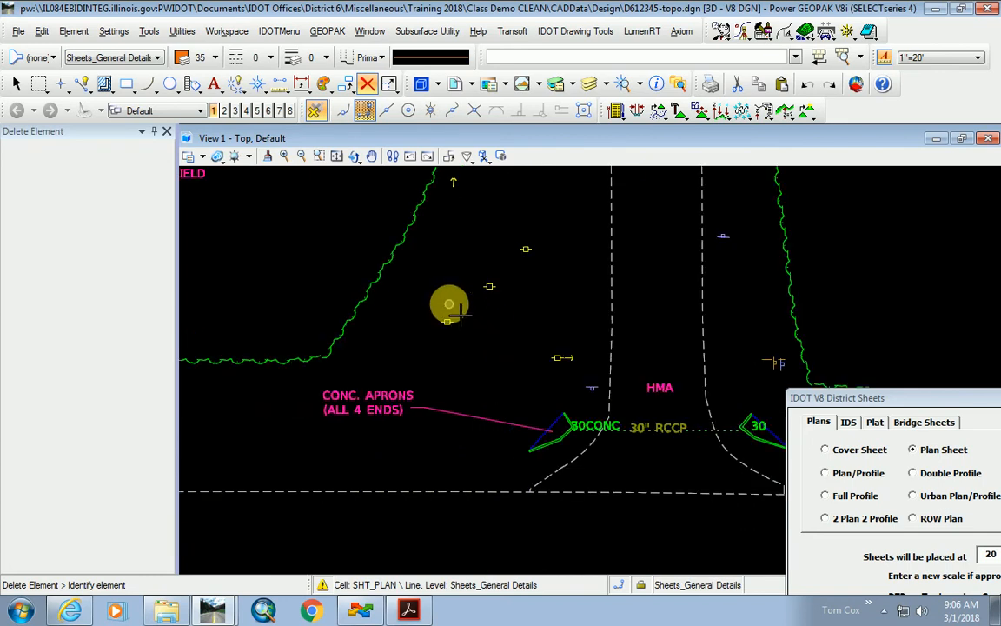
scroll(452, 326, up, 2)
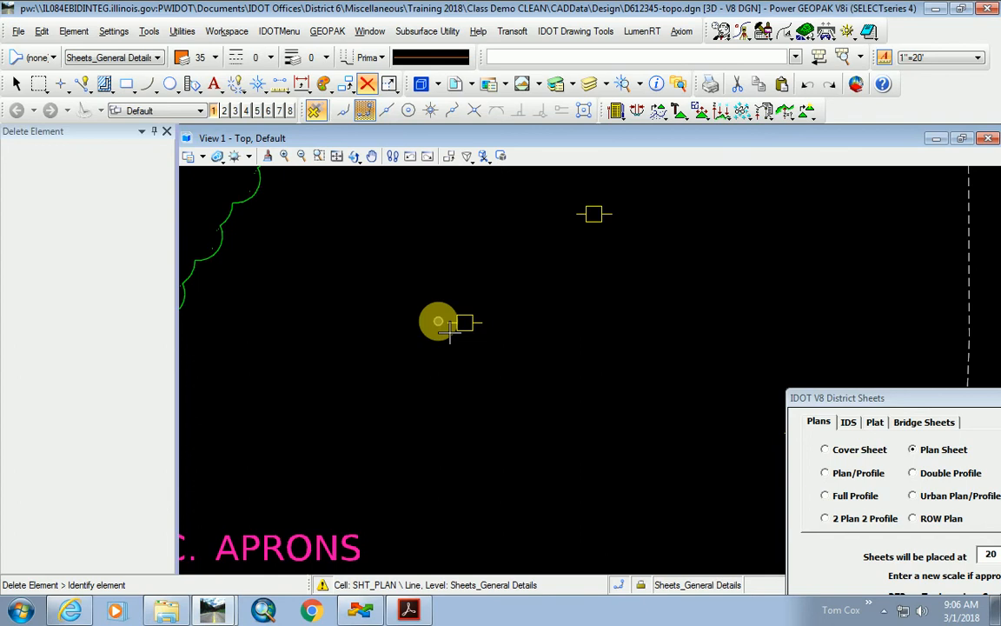
scroll(470, 325, down, 3)
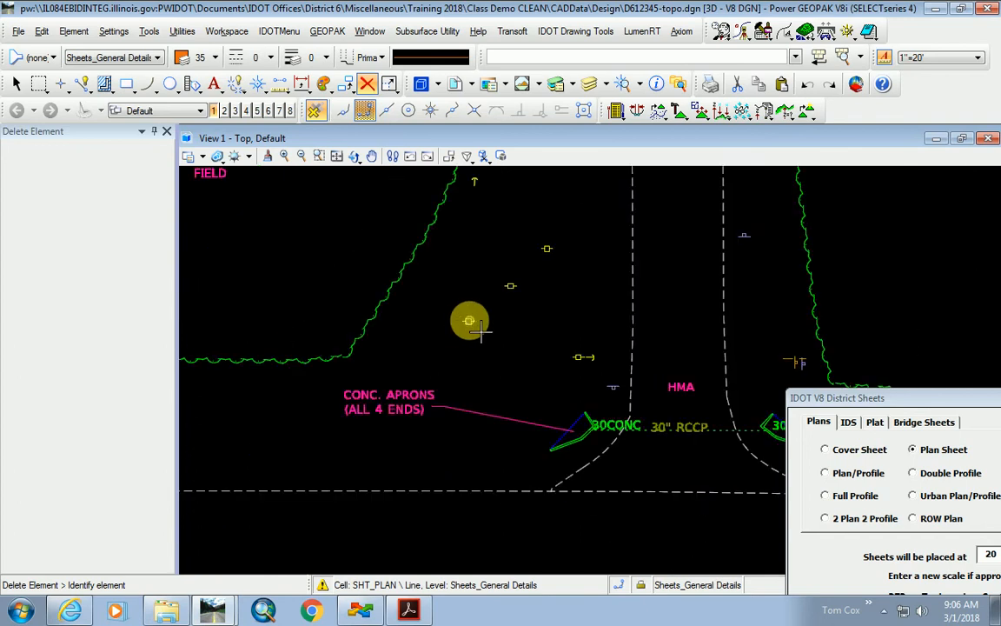
scroll(774, 352, up, 3)
scroll(739, 334, down, 2)
scroll(697, 319, down, 3)
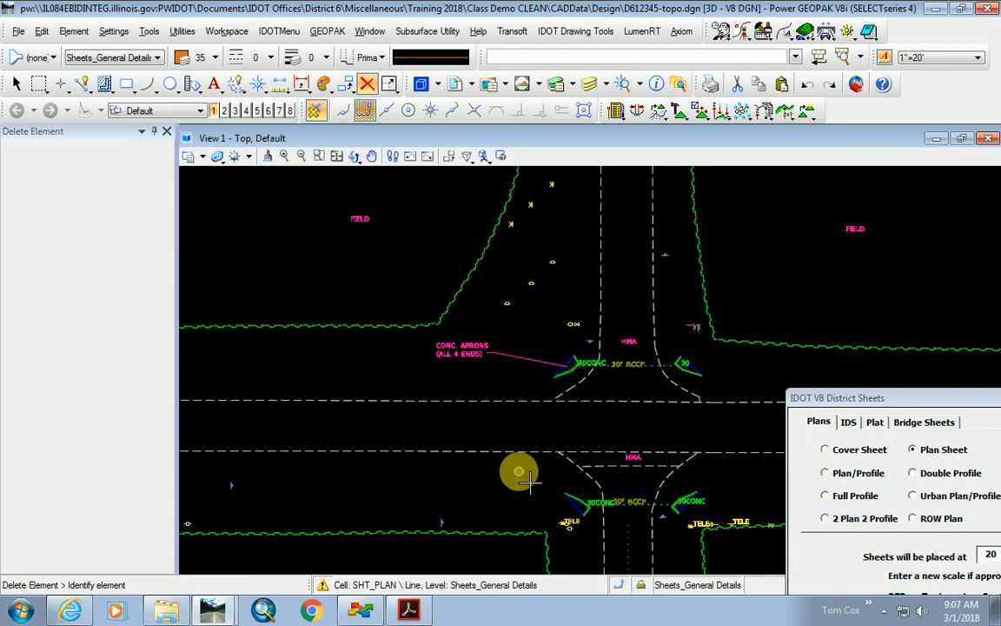
scroll(477, 259, up, 3)
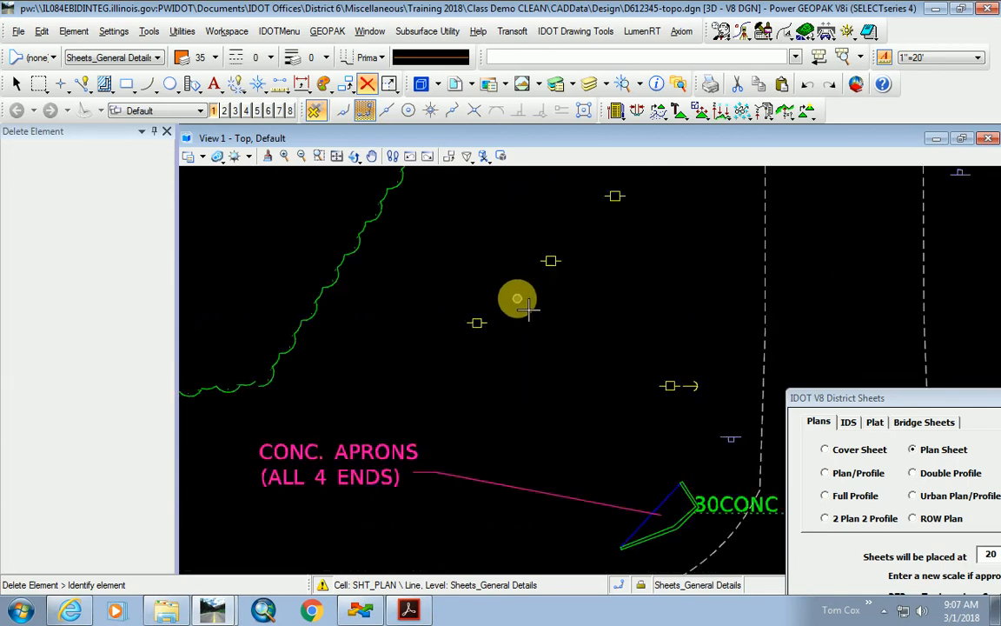
scroll(512, 300, up, 5)
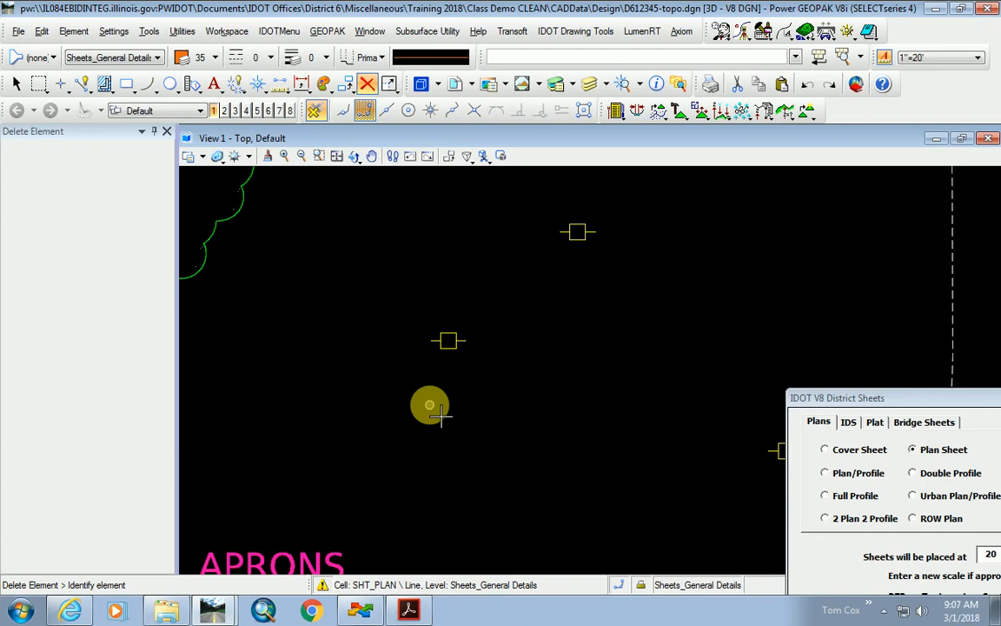
scroll(516, 394, down, 4)
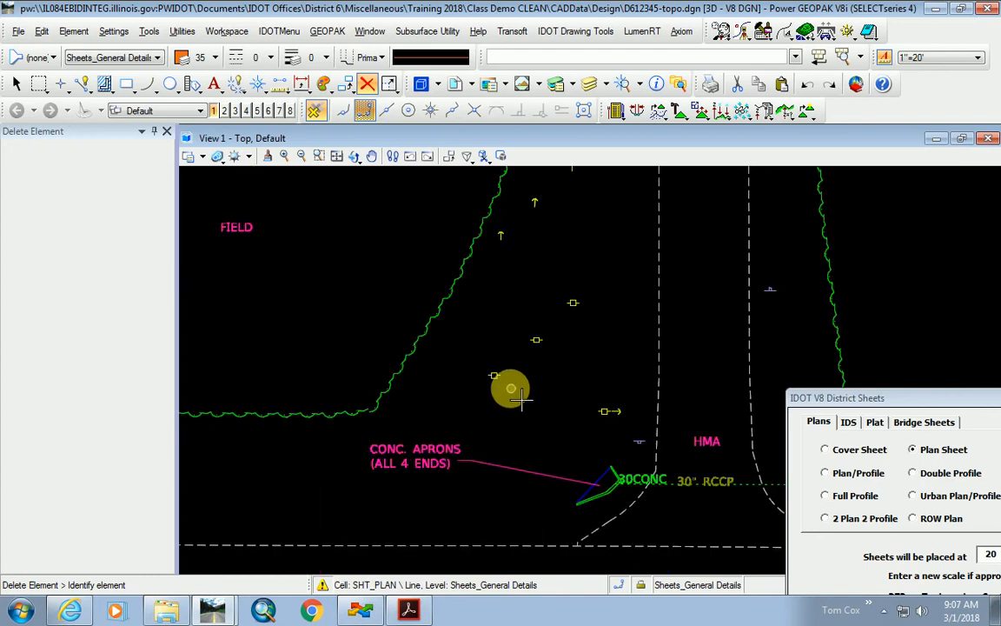
scroll(516, 386, down, 2)
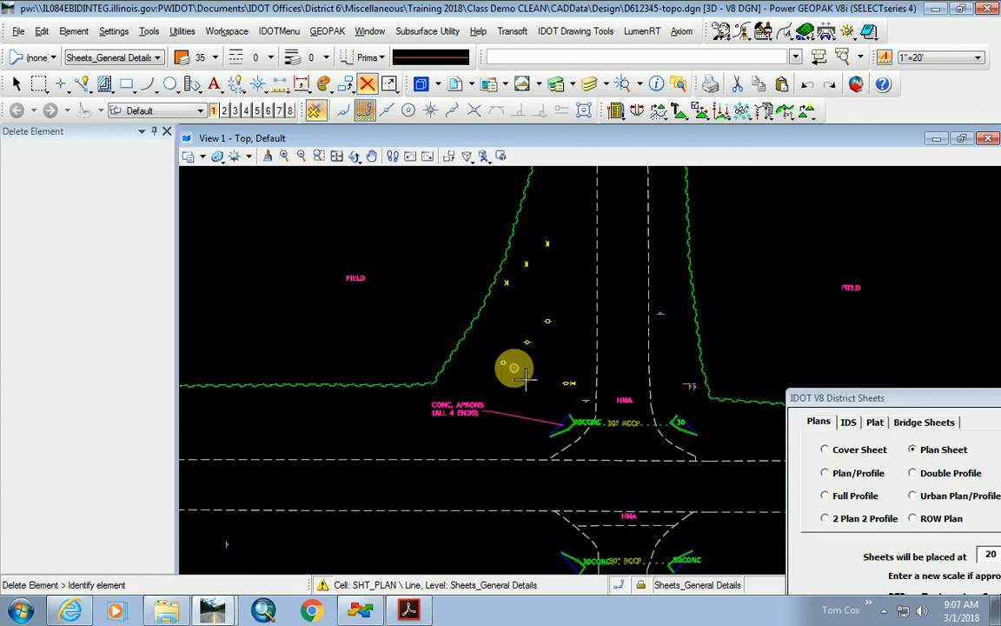
scroll(516, 374, up, 4)
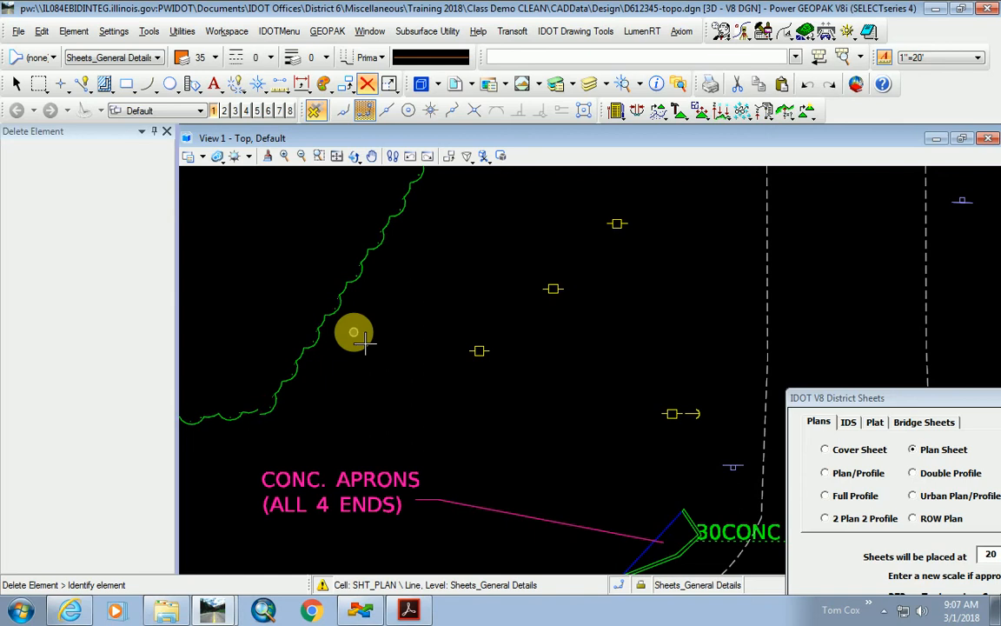
scroll(363, 343, down, 5)
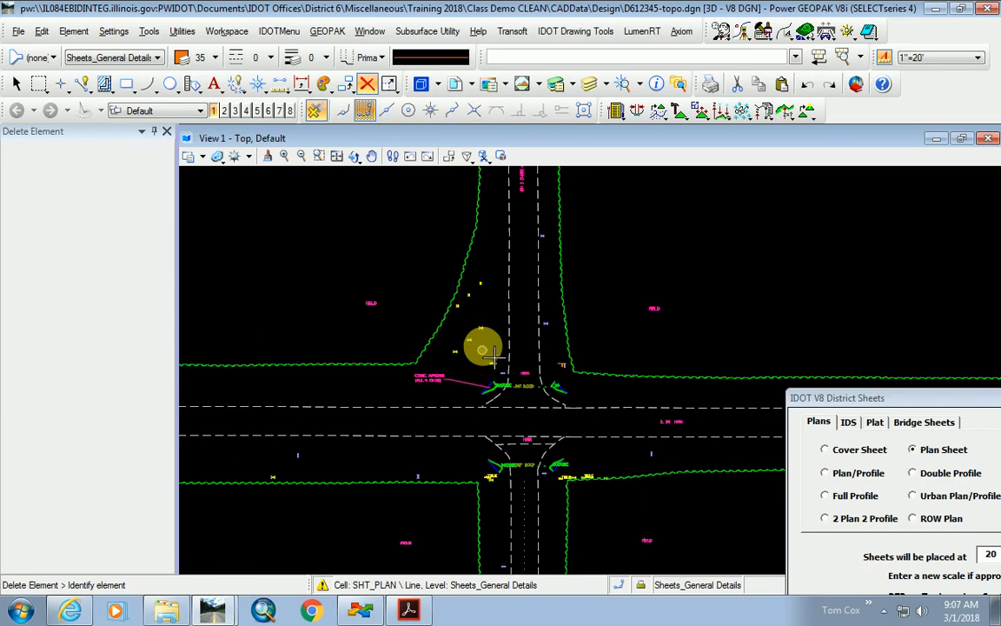
- Set the drawing's annotation scale to 1"=50'
scroll(491, 365, up, 2)
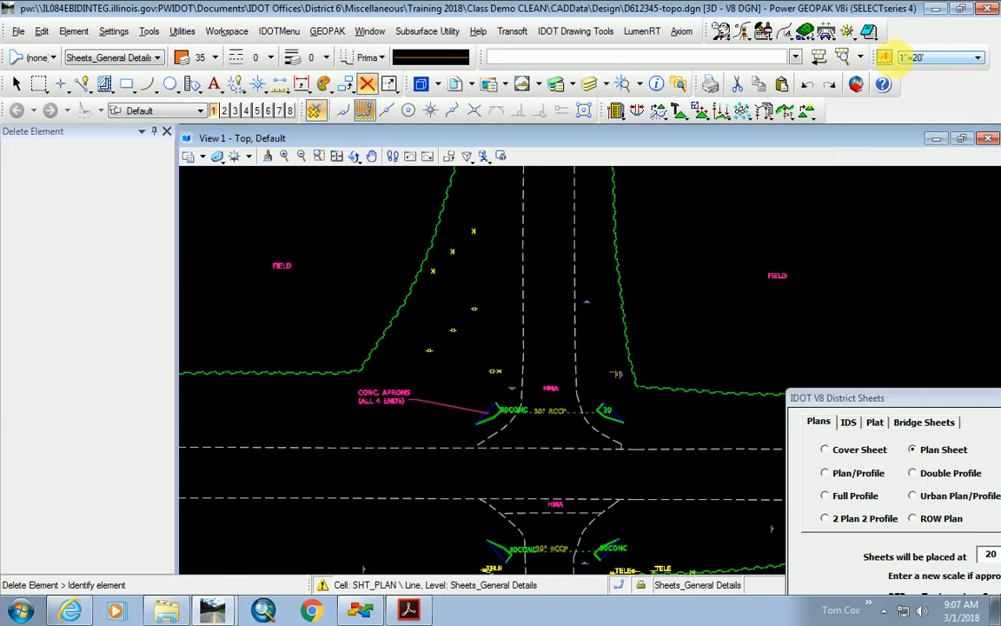
click(931, 61)
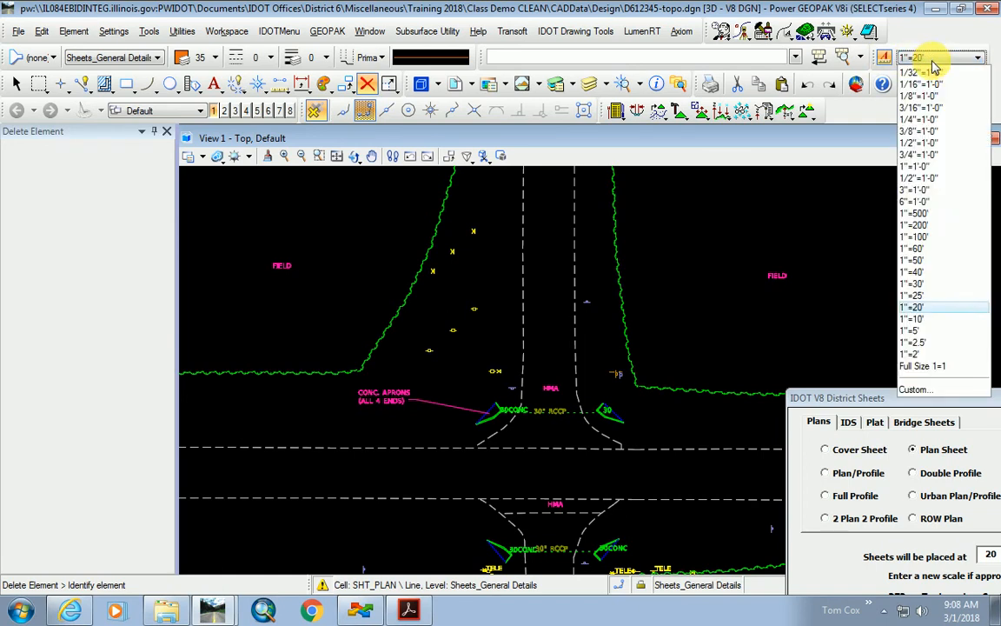
click(929, 260)
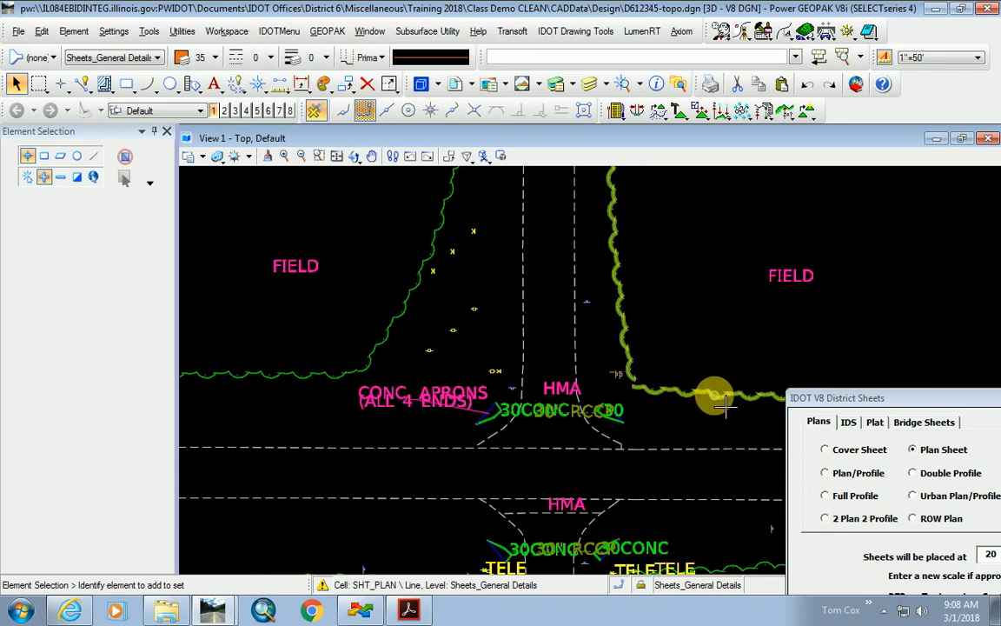
scroll(418, 317, down, 2)
scroll(409, 338, up, 2)
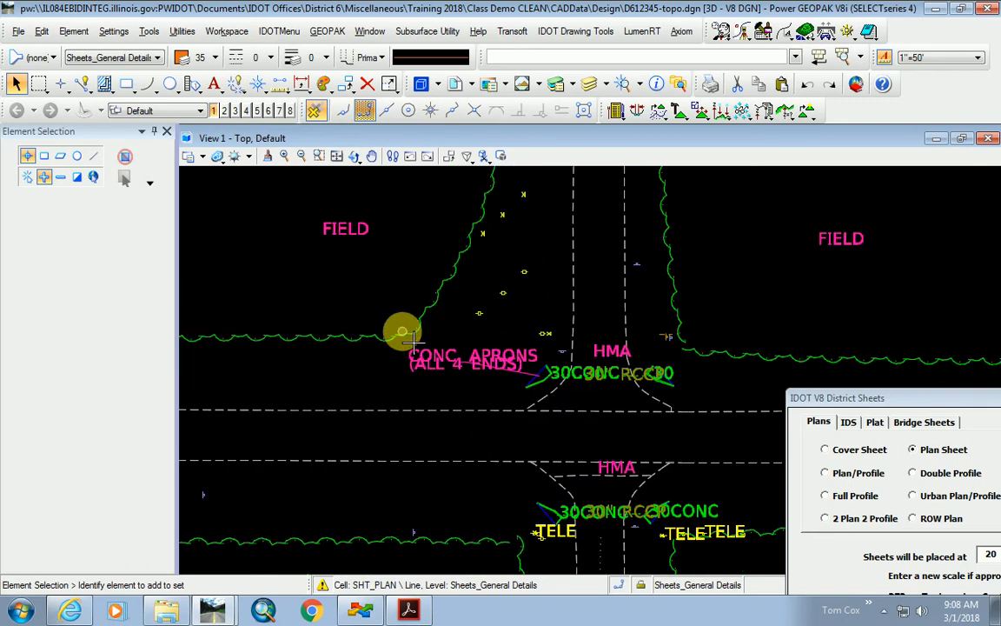
- Compare the size of the text, tree lines and utility symbols around the aprons within the scale 50 Plan Sheet
scroll(409, 337, down, 1)
scroll(489, 412, down, 1)
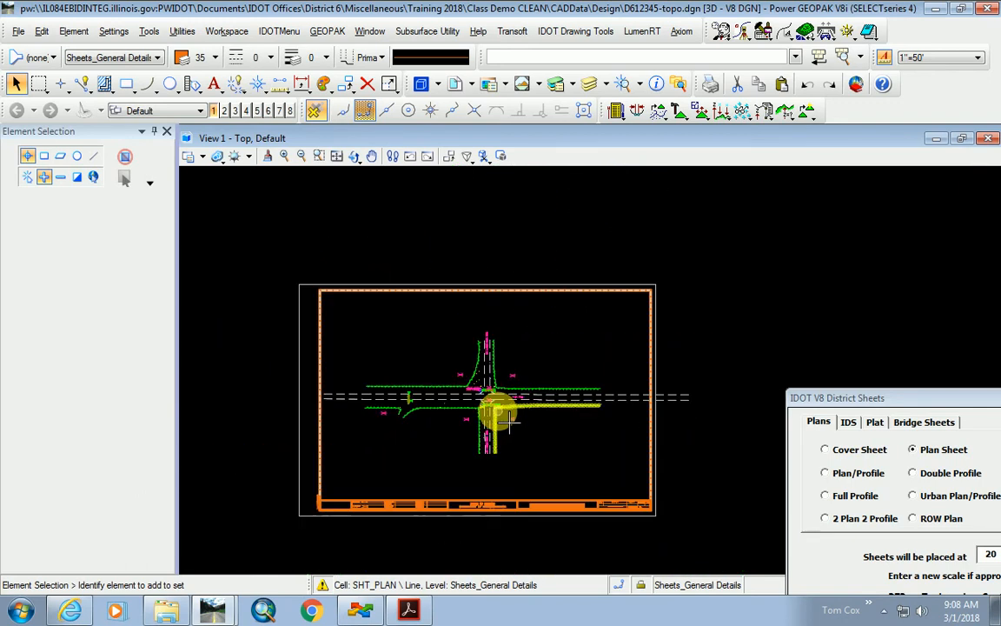
scroll(465, 398, up, 1)
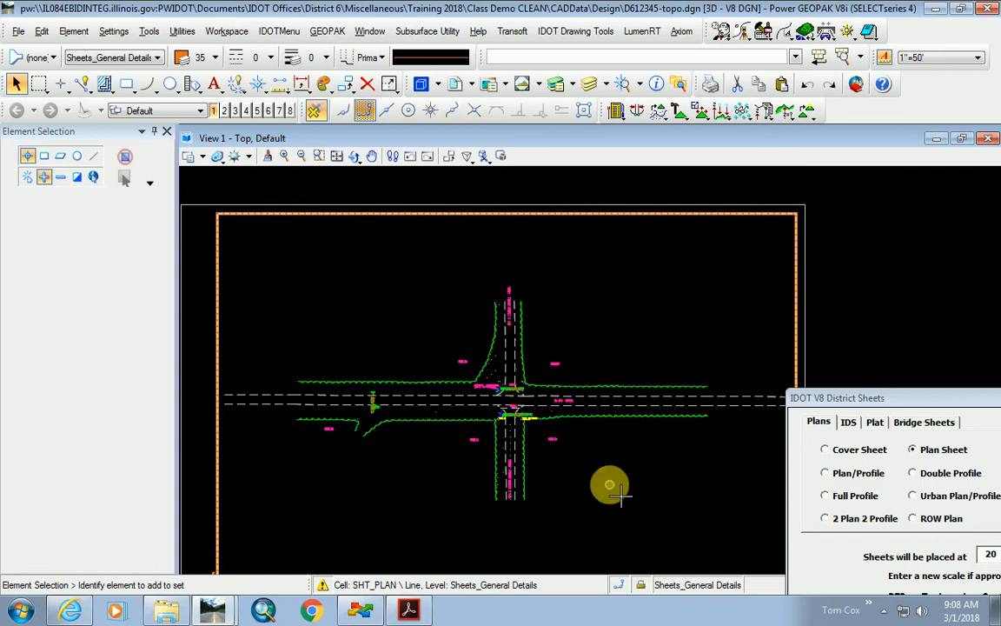
scroll(487, 382, up, 3)
scroll(416, 335, up, 3)
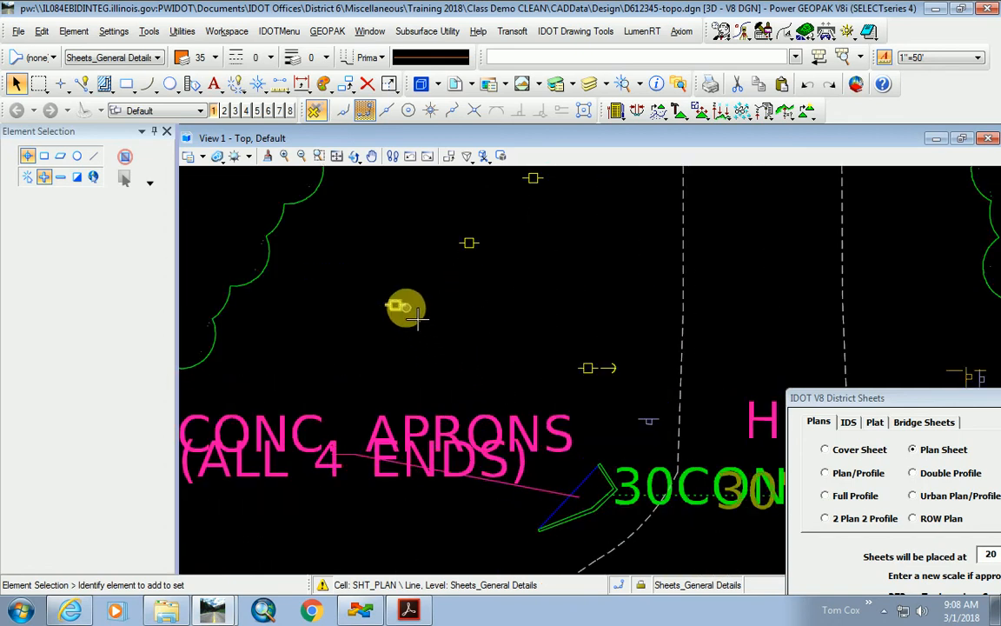
scroll(469, 331, down, 2)
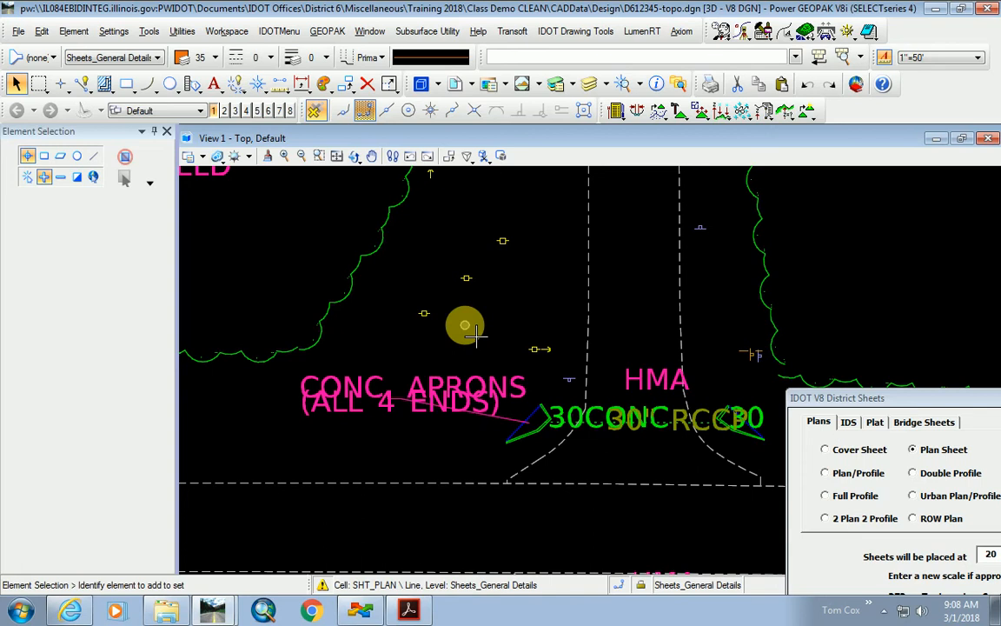
scroll(417, 304, up, 4)
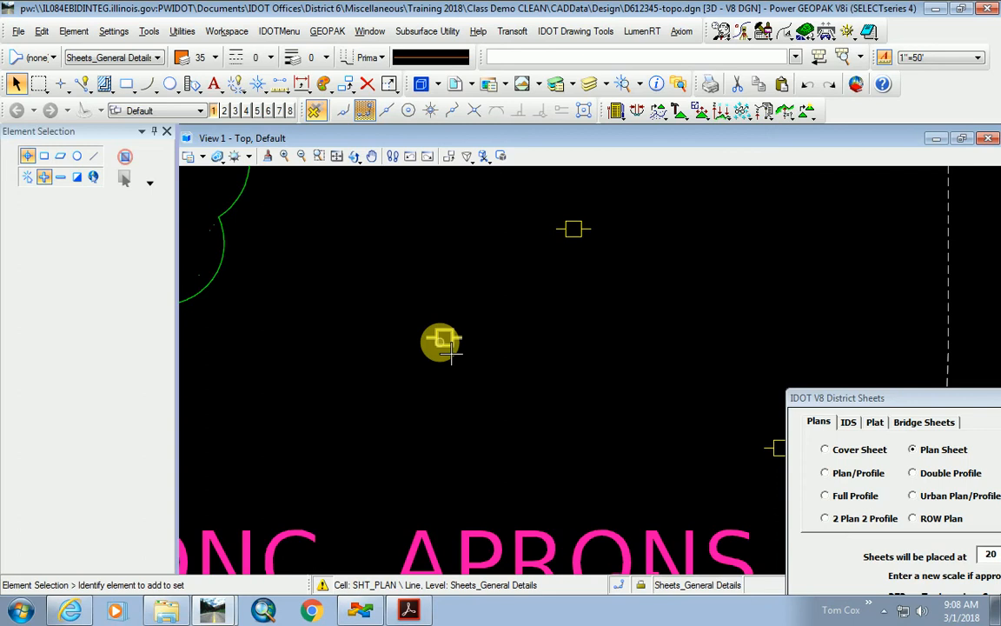
scroll(451, 350, down, 4)
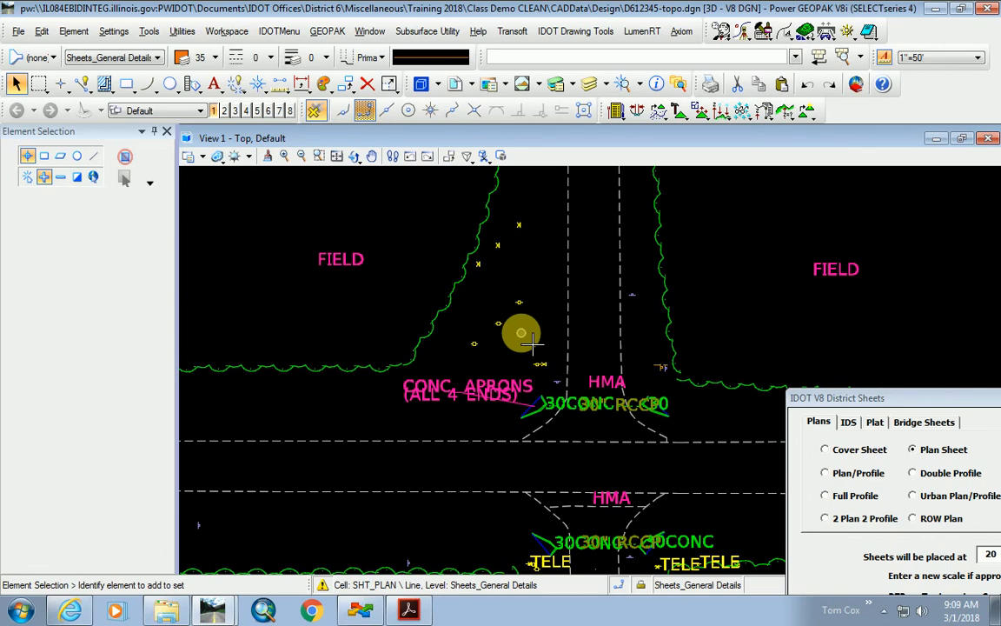
scroll(532, 343, down, 5)
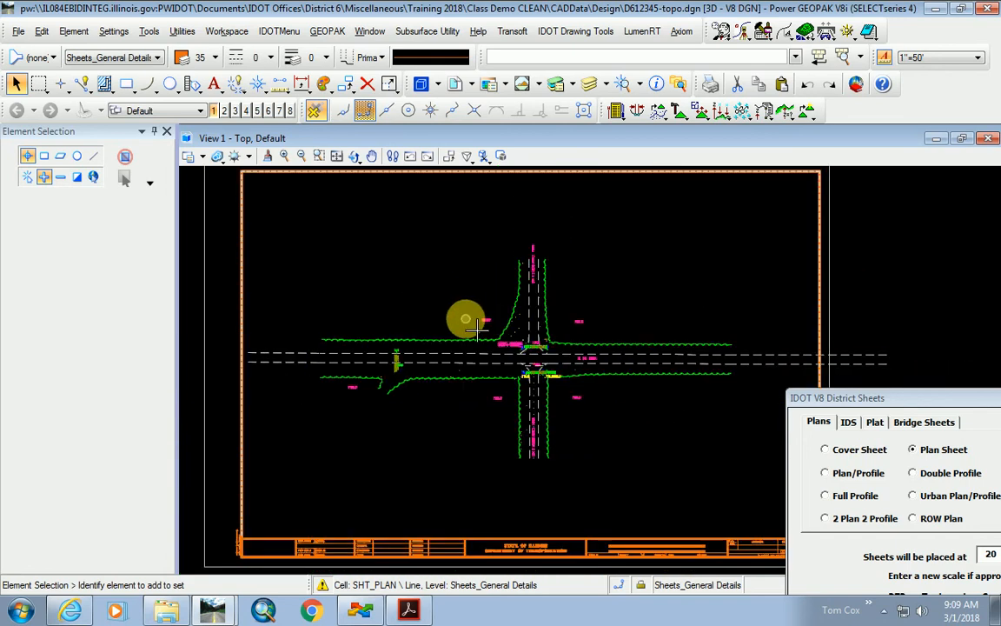
scroll(478, 325, up, 3)
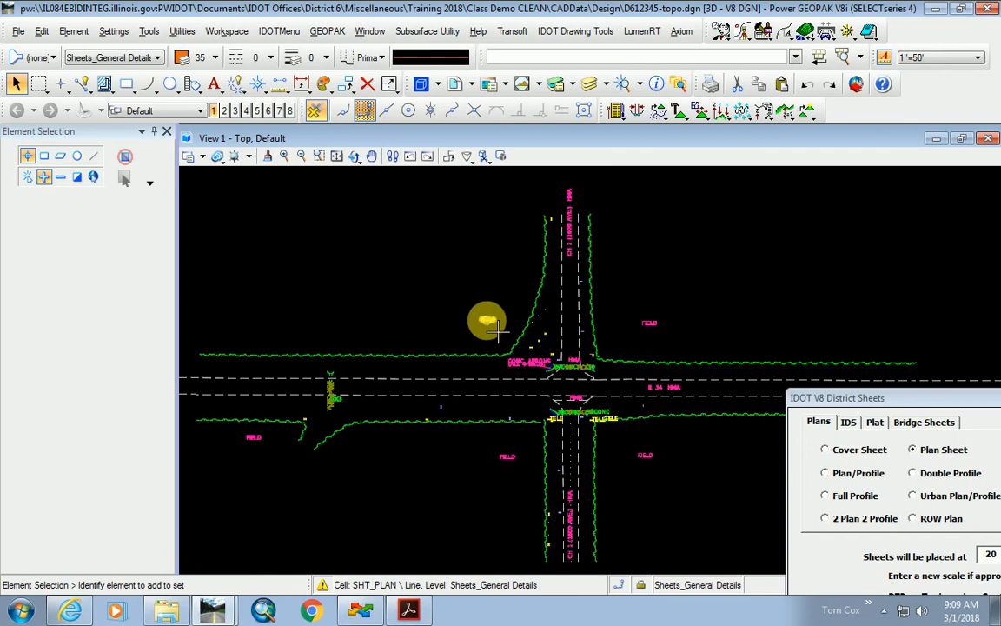
scroll(509, 346, up, 5)
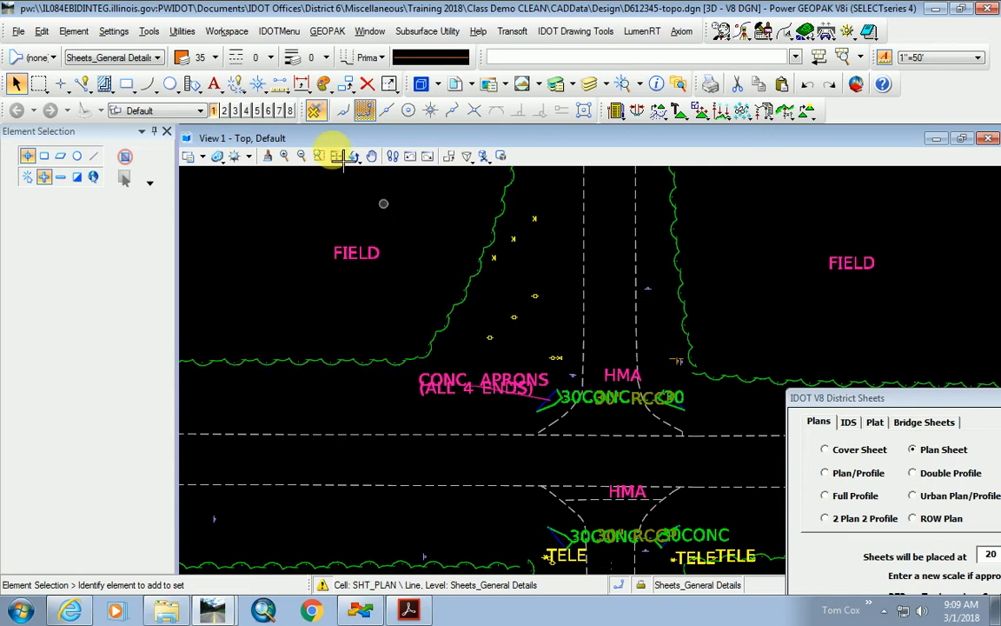
- Run the SS4 Annotation Macro on the topo drawing and set the annotation scale to Full Size 1=1
click(273, 33)
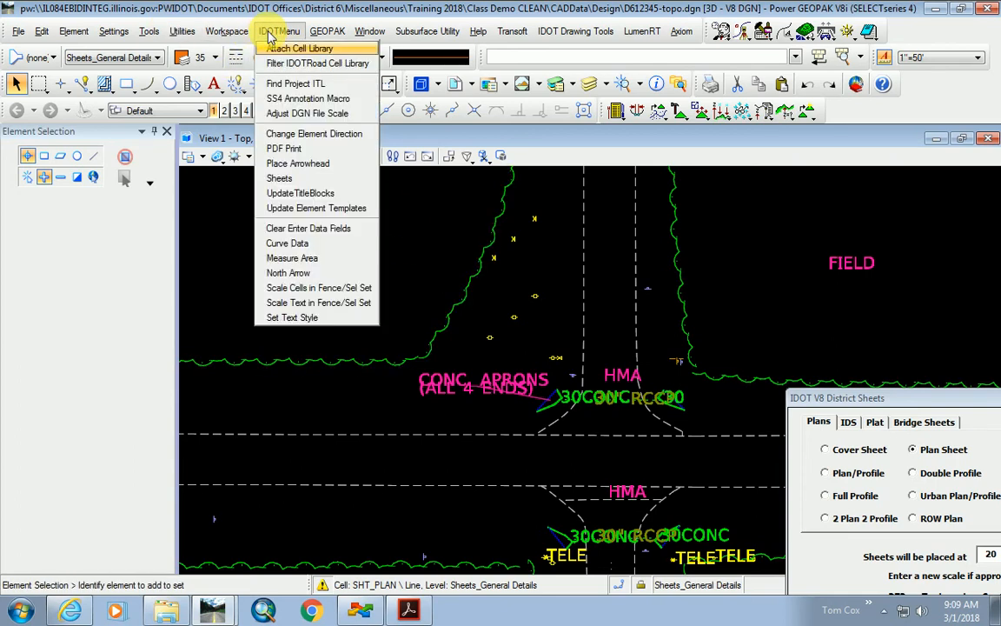
click(333, 101)
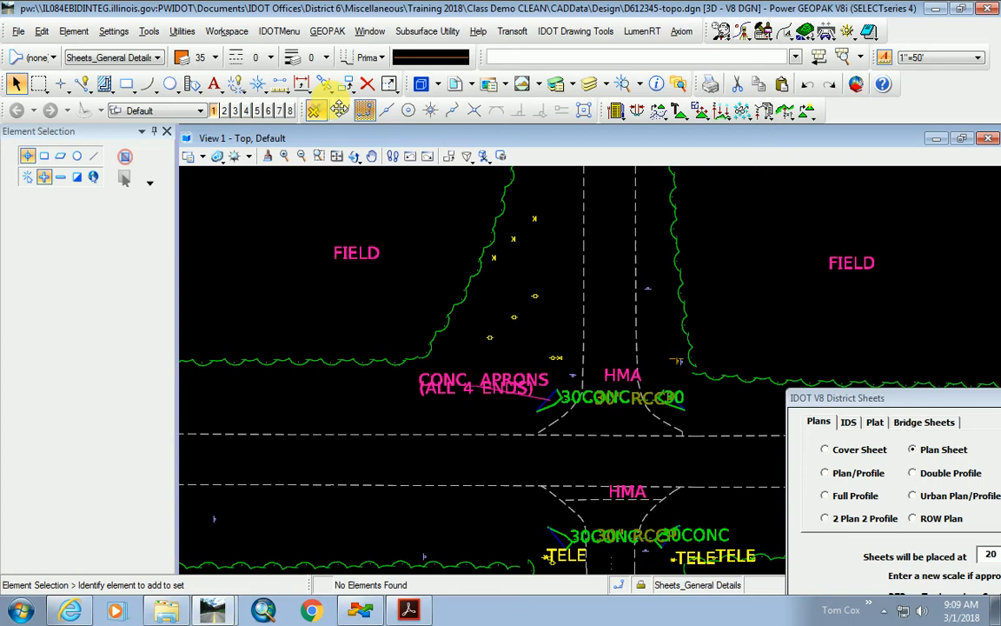
click(953, 58)
click(945, 366)
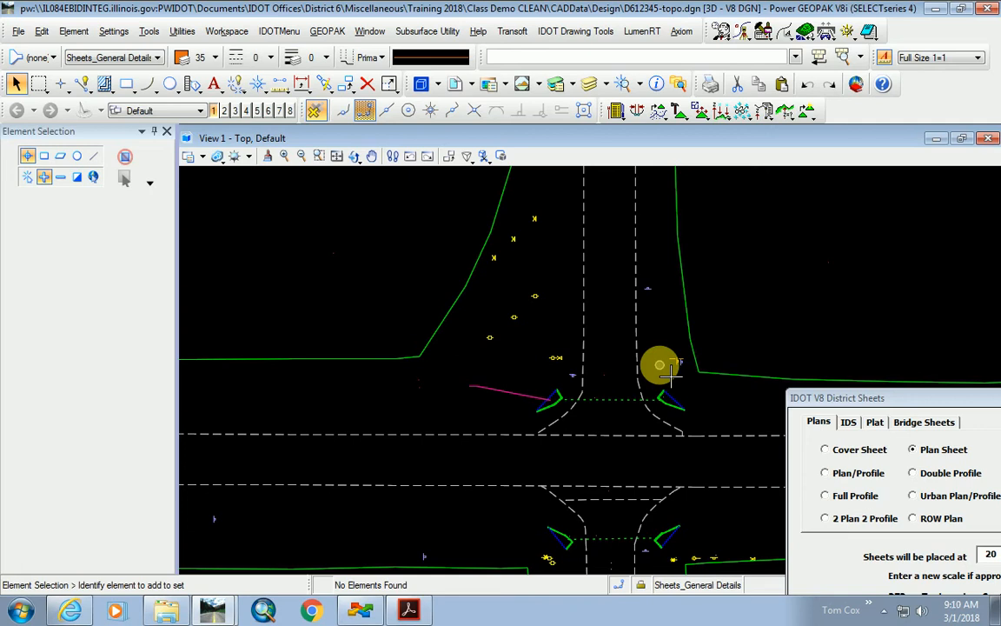
- Set the annotation scale to 1"=20' and check the text and symbols near the concrete aprons
click(936, 60)
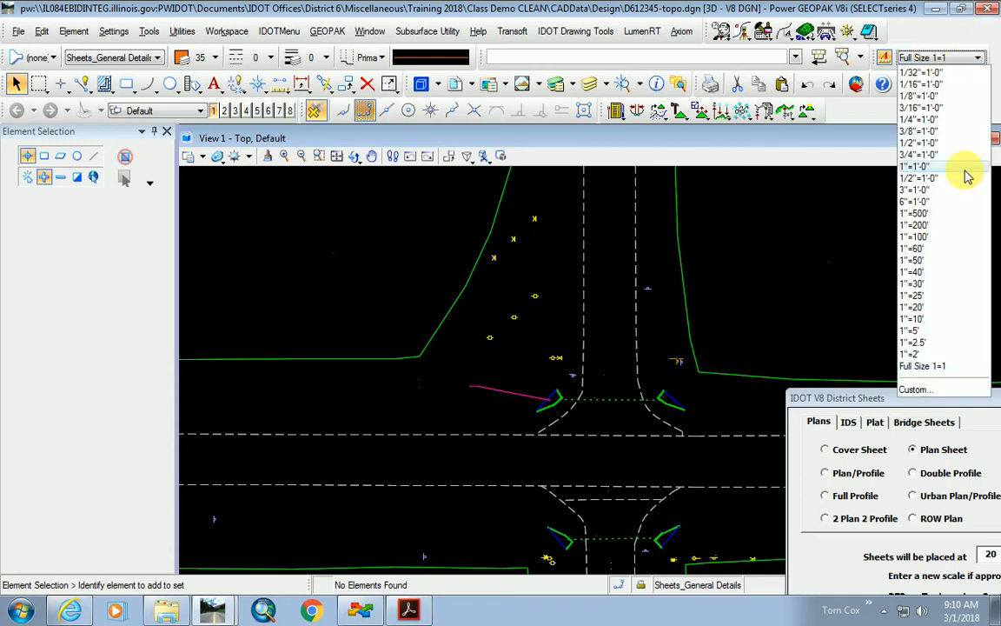
click(930, 308)
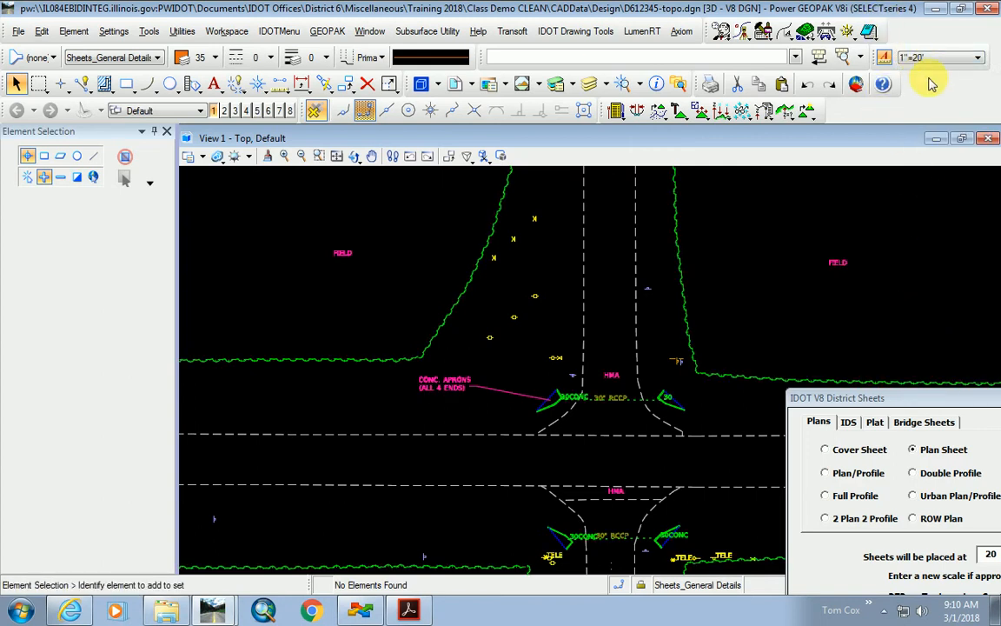
scroll(419, 346, up, 5)
scroll(477, 407, down, 3)
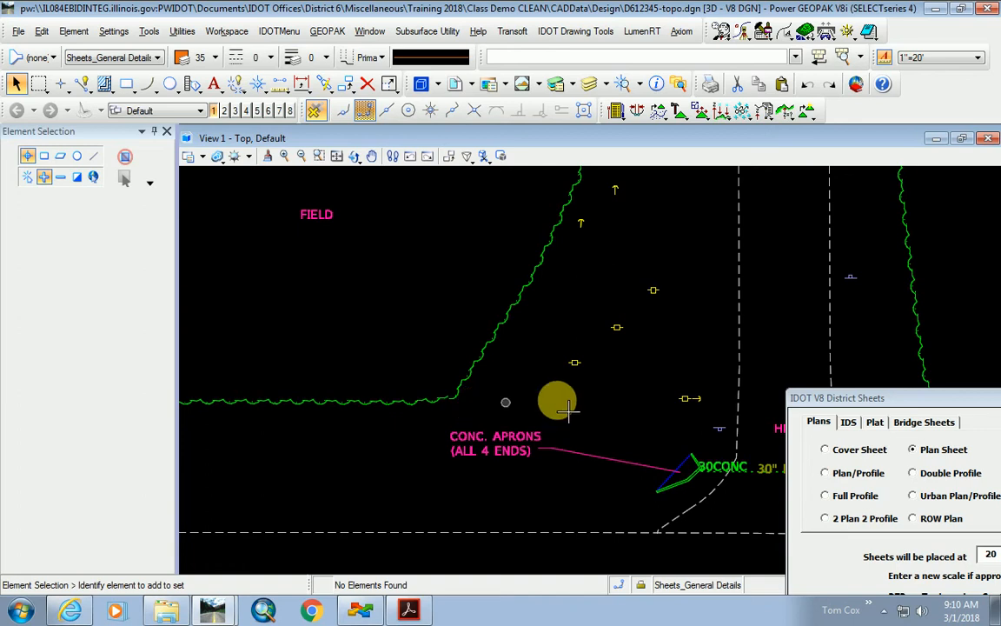
- Close the IDOT V8 District Sheets dialog, leaving the annotation scale at 1"=20'
click(953, 61)
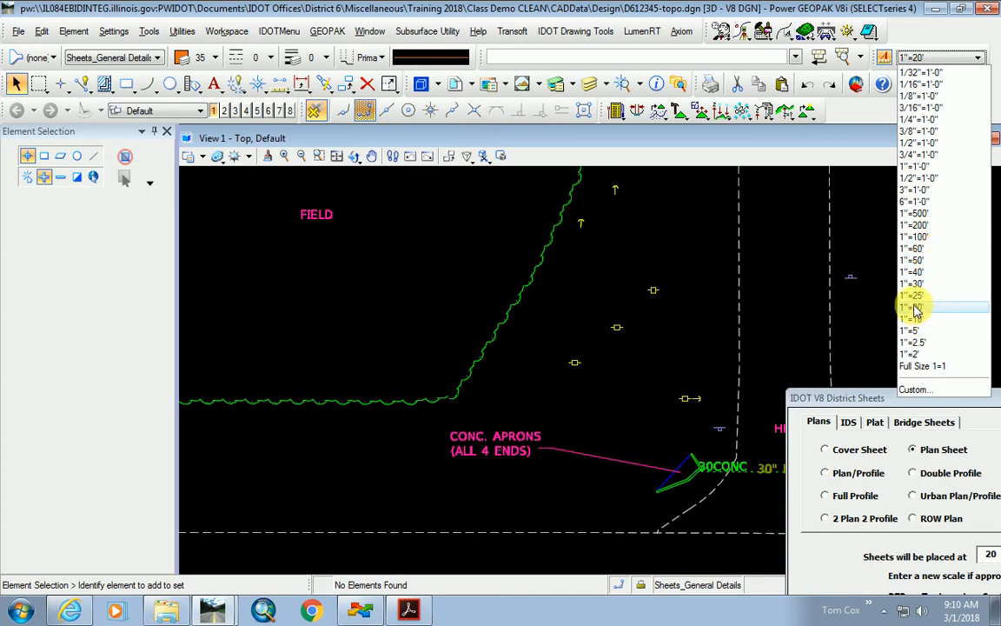
click(489, 378)
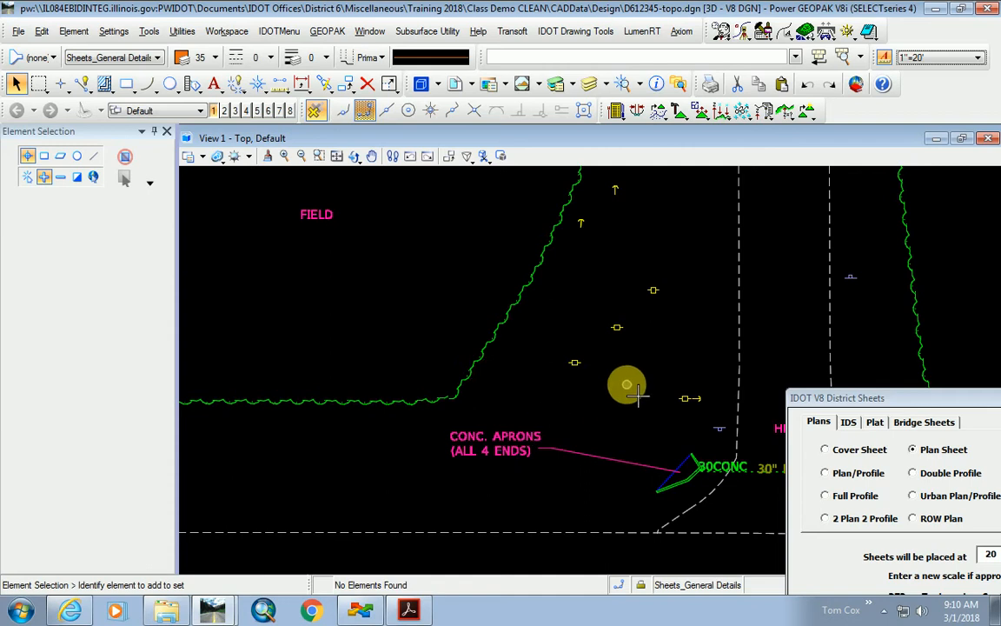
scroll(540, 374, down, 5)
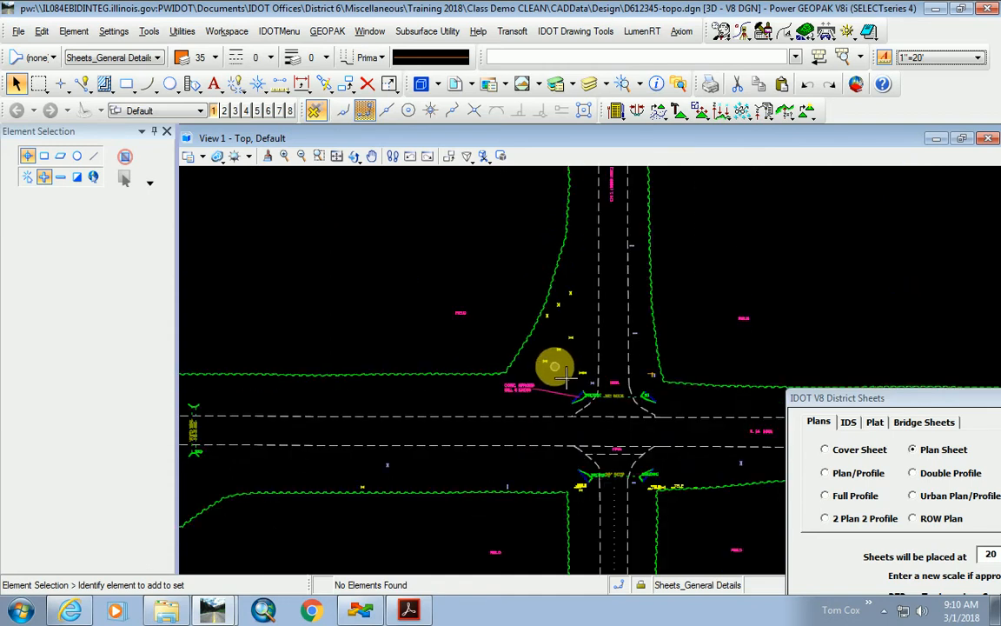
drag(859, 399, 695, 377)
click(947, 374)
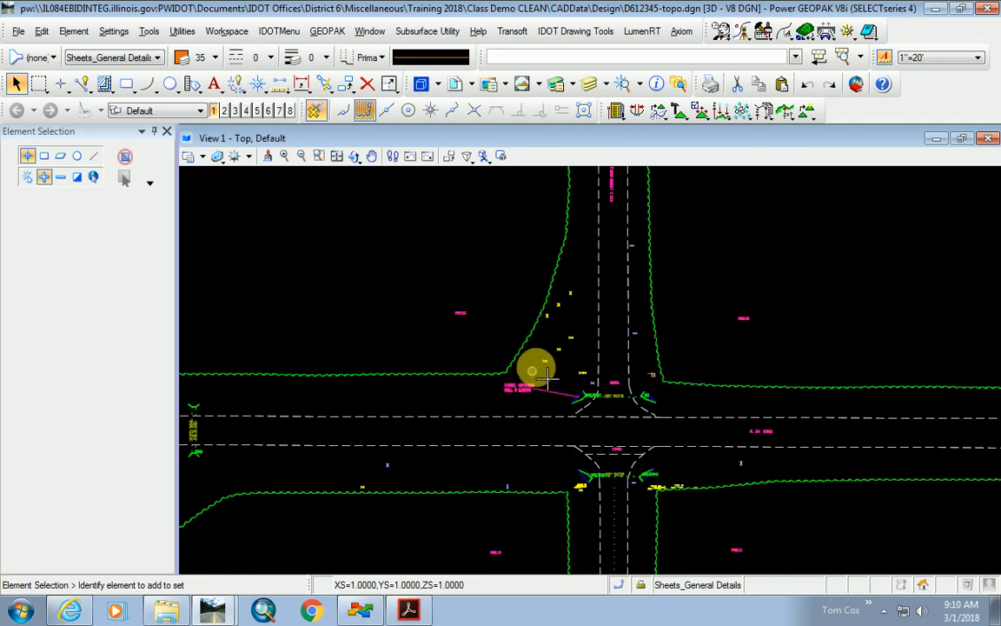
- Examine the utility symbols near the concrete aprons against the plan sheet, and browse the IDOT drawing tools for existing features
scroll(531, 371, up, 2)
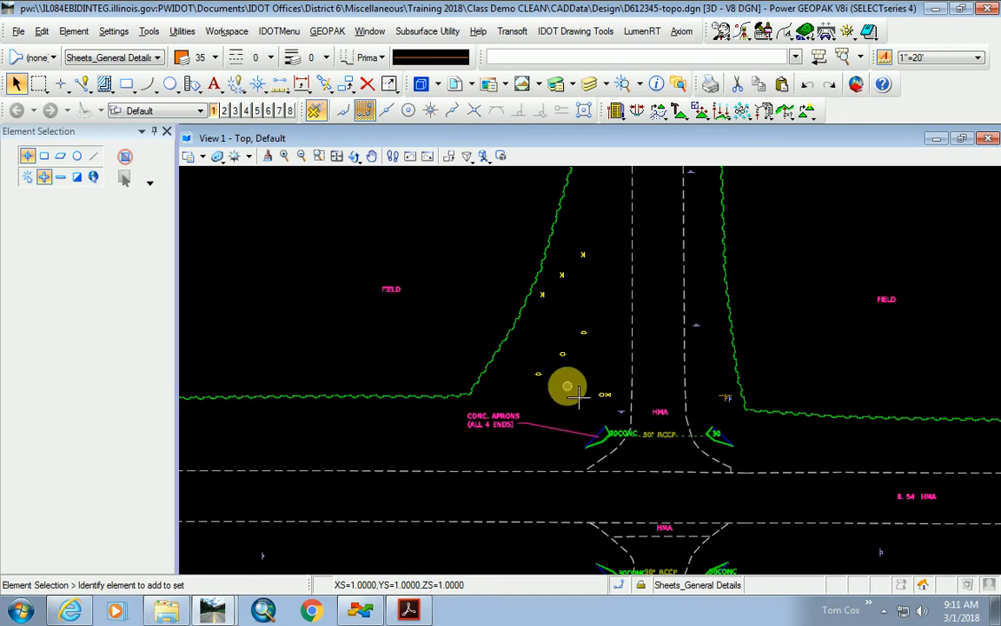
scroll(539, 392, up, 3)
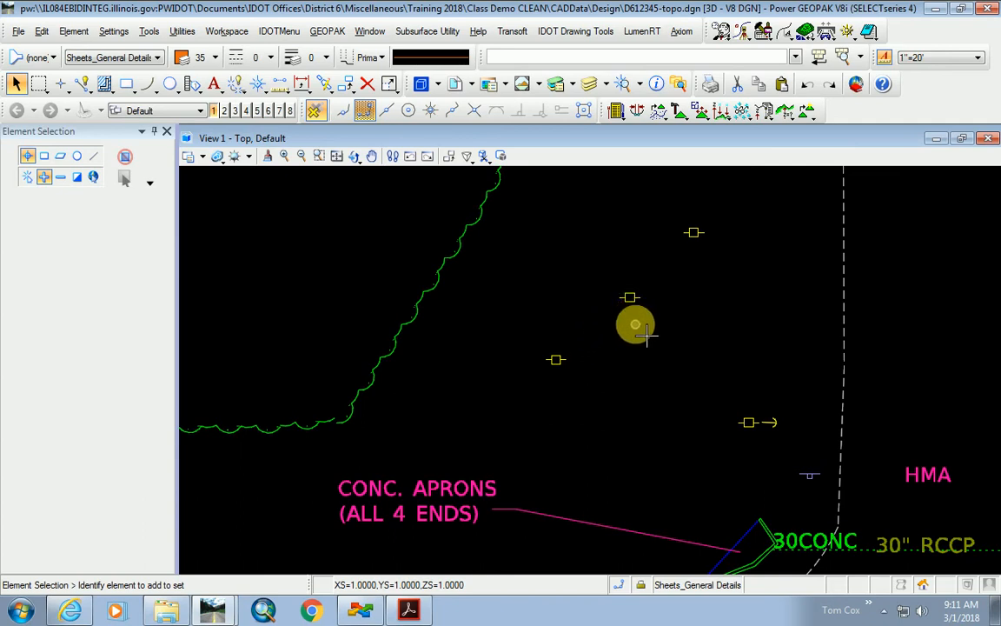
scroll(609, 297, down, 6)
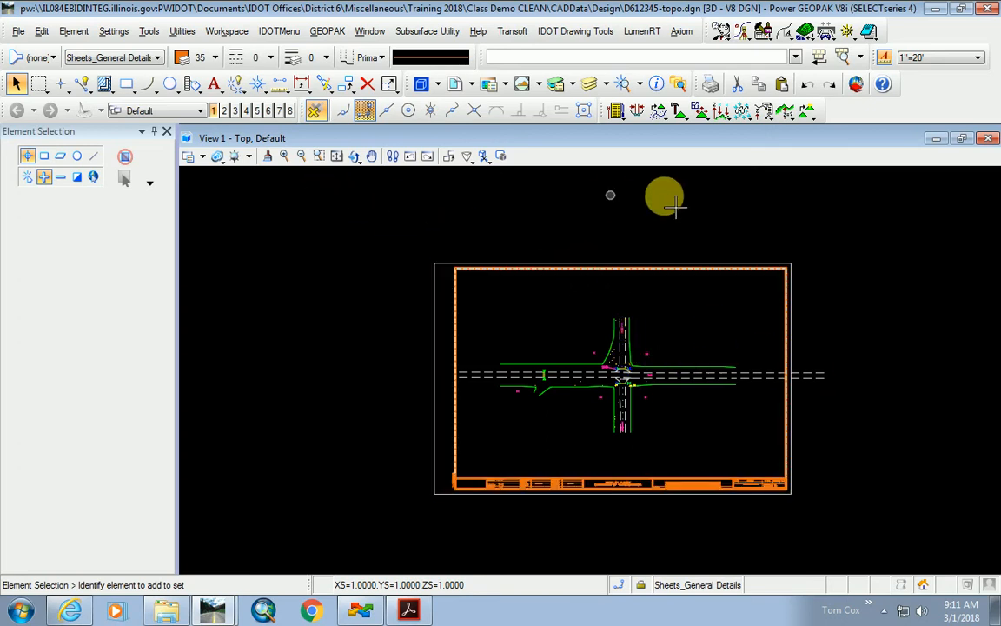
scroll(617, 358, up, 5)
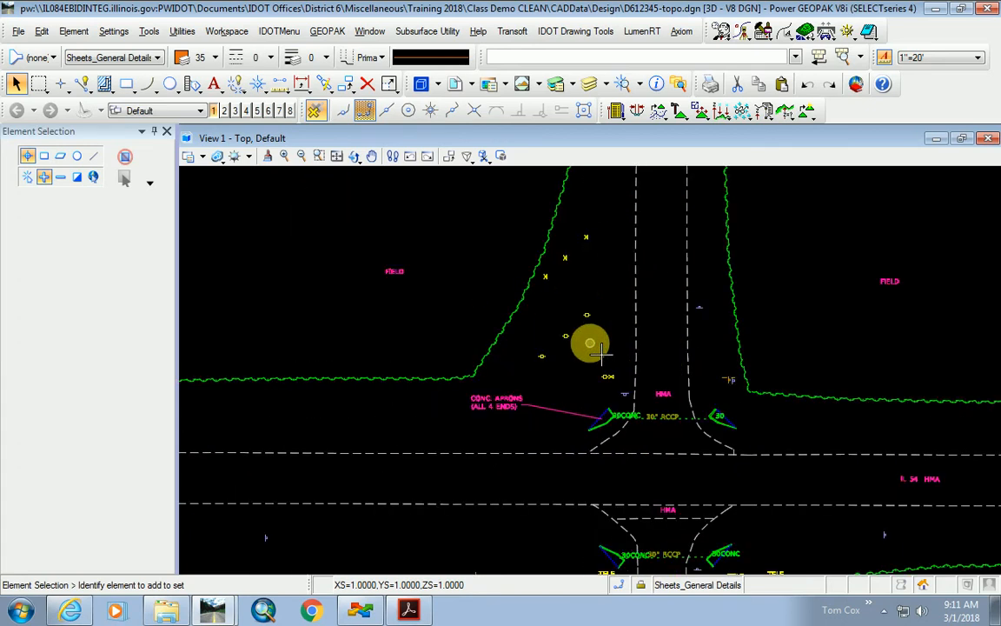
scroll(595, 352, up, 2)
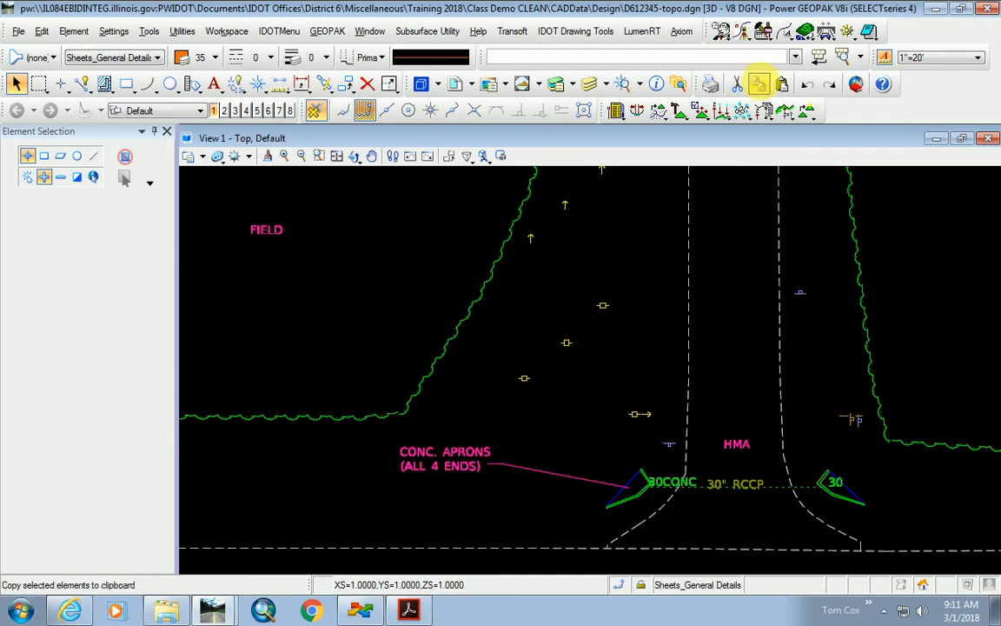
click(570, 32)
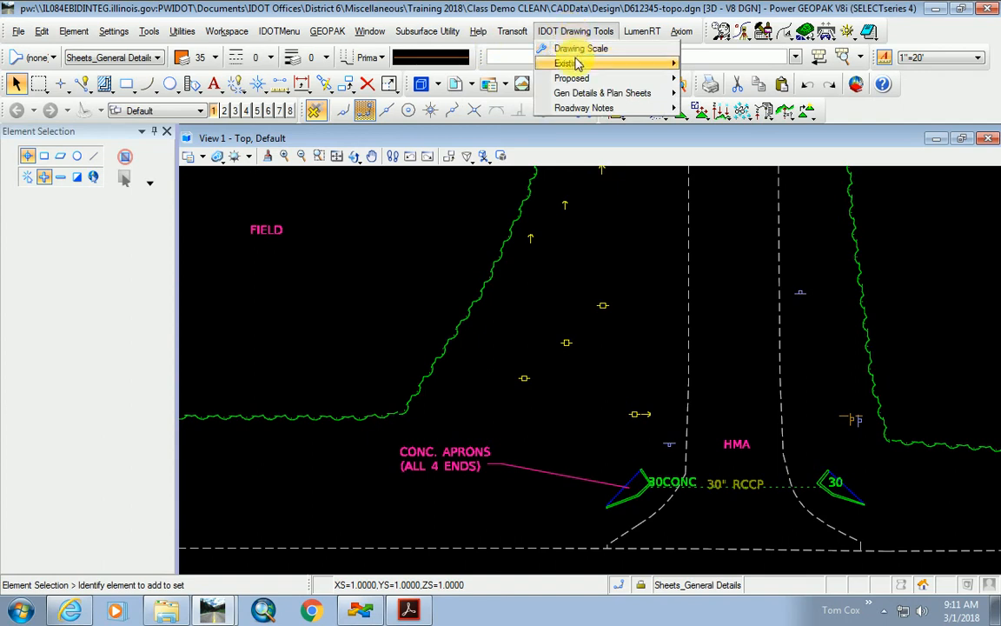
mouse_move(573, 65)
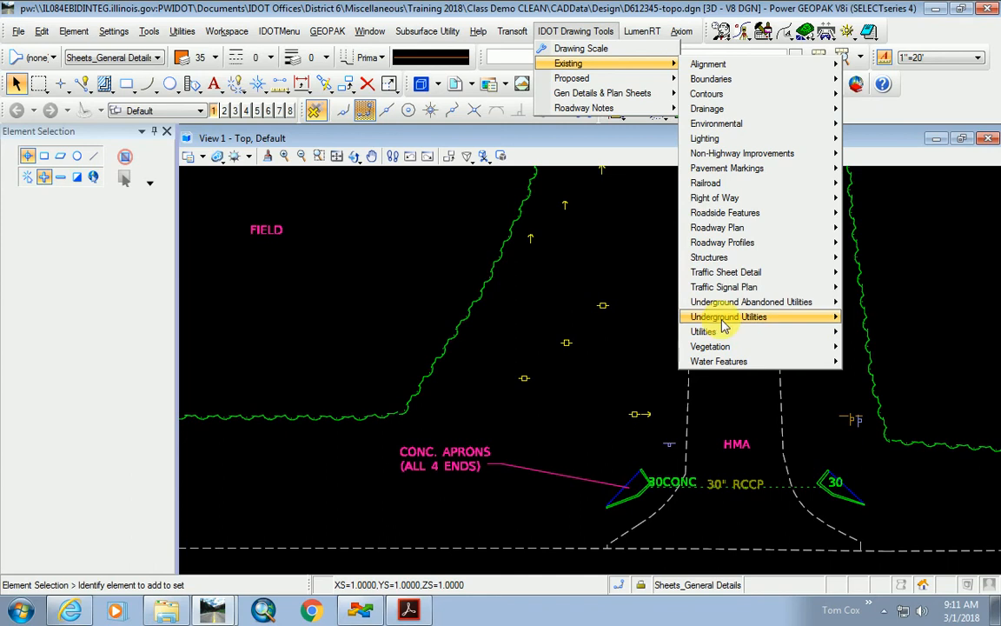
mouse_move(719, 339)
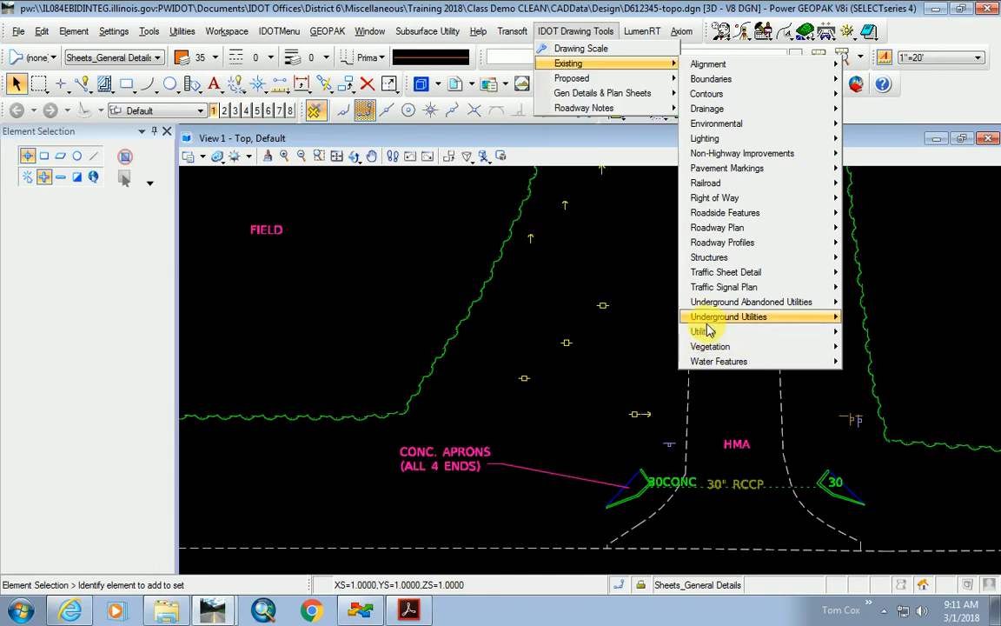
mouse_move(795, 335)
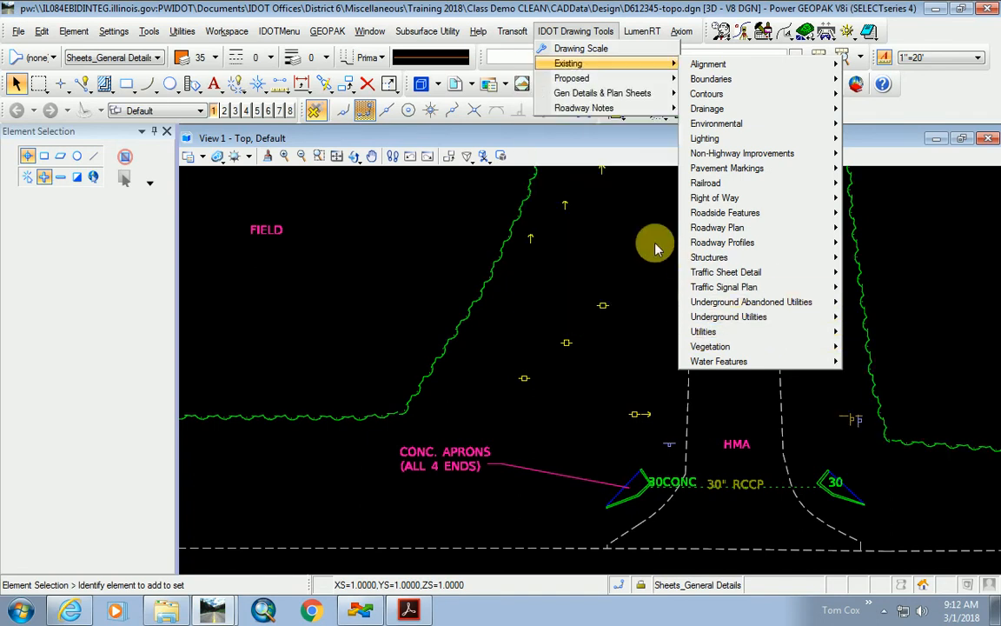
click(541, 347)
scroll(481, 339, down, 3)
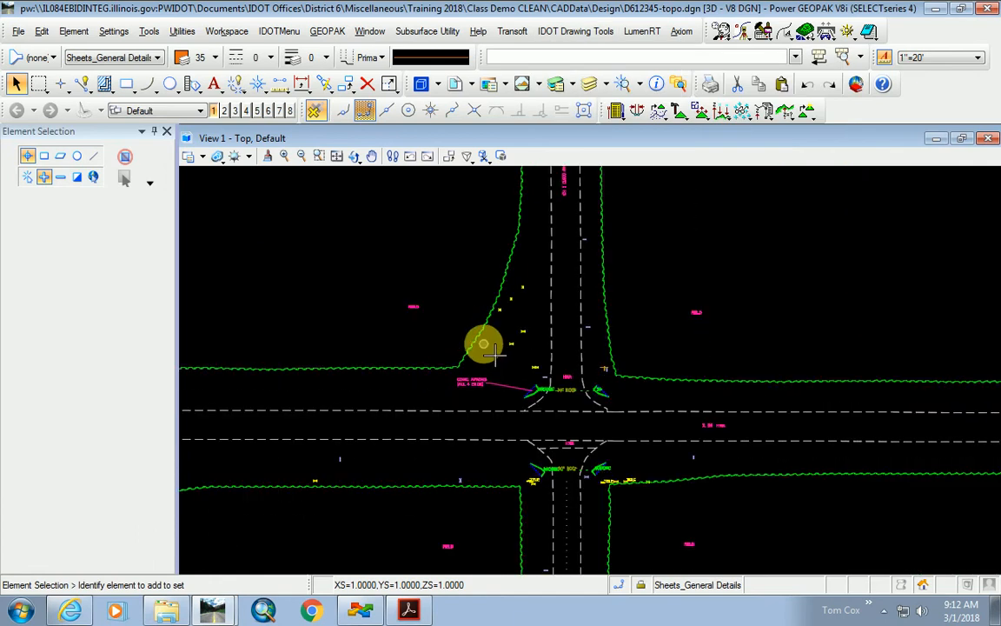
- Place an existing-utility Power Pole cell (UTIL_EX PP) just below the middle pole northwest of the intersection
click(575, 31)
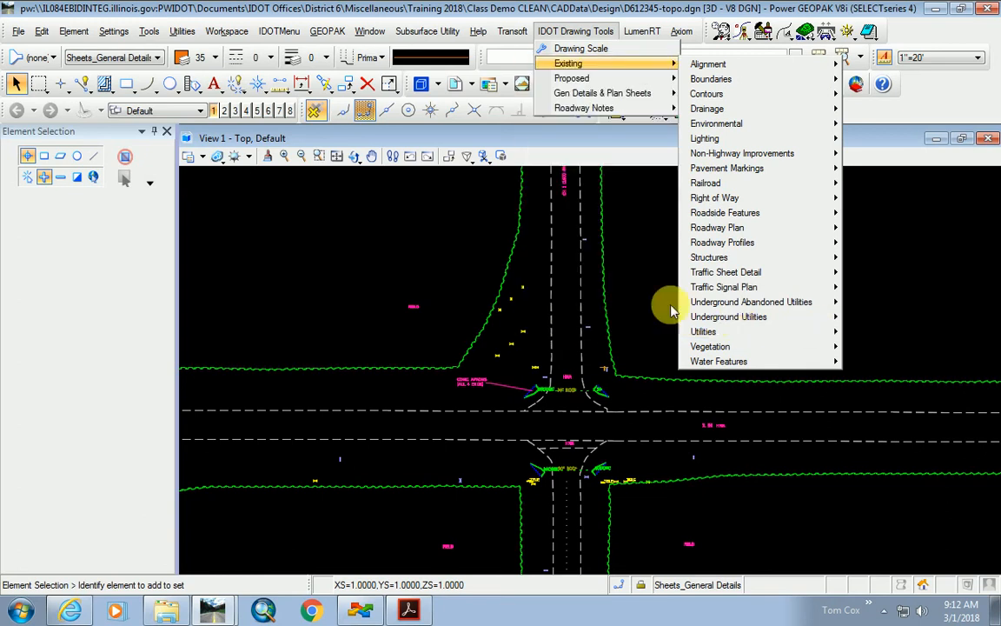
mouse_move(832, 334)
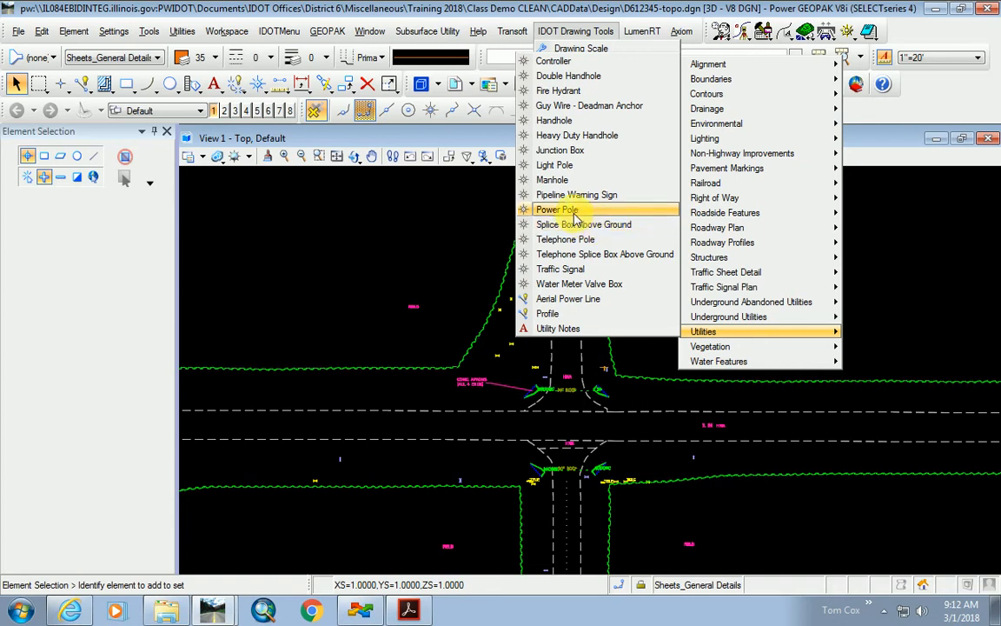
click(575, 209)
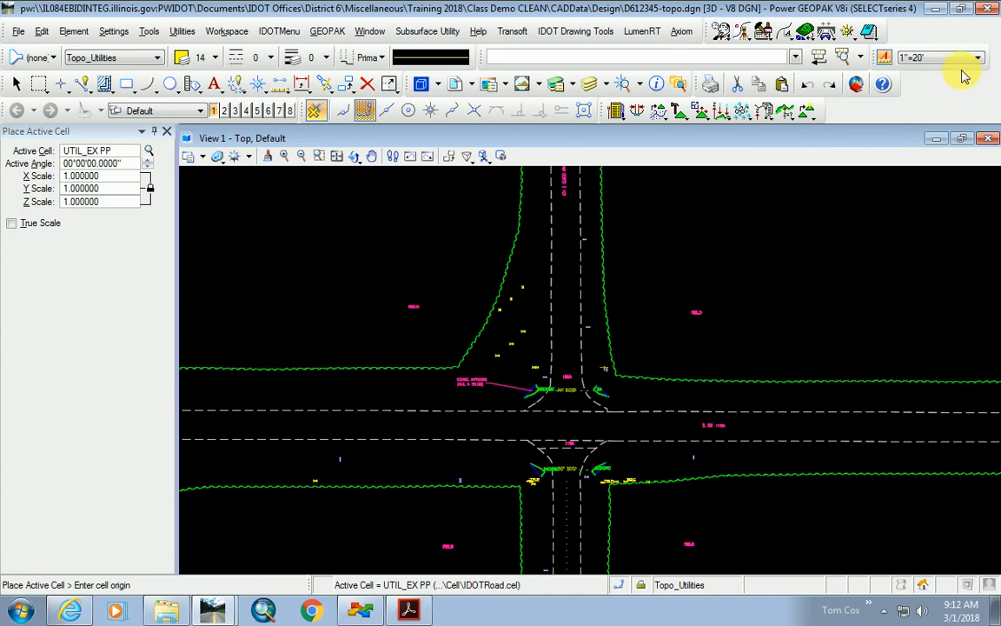
scroll(509, 345, up, 4)
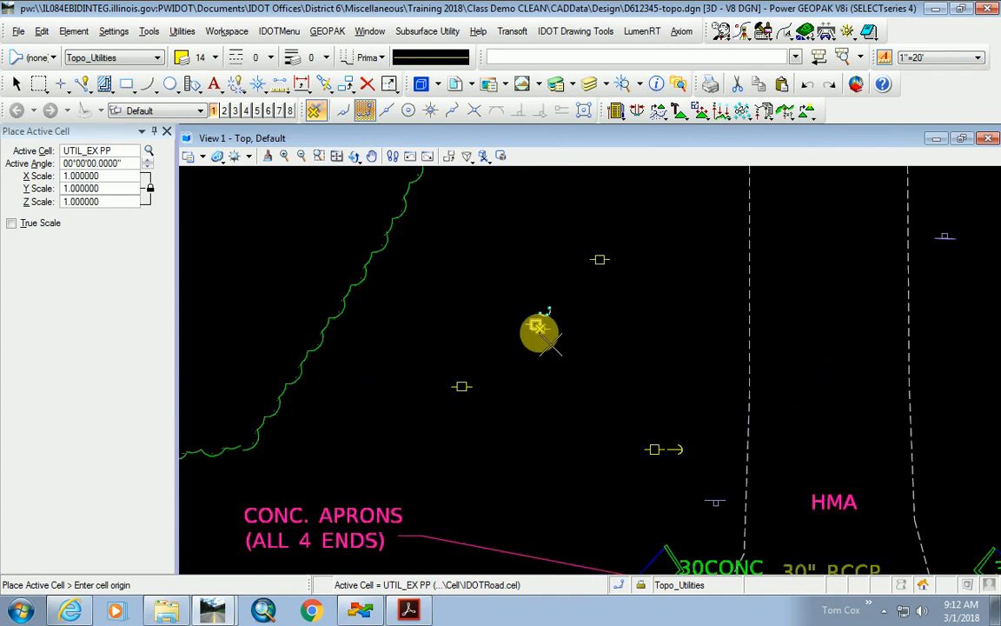
scroll(532, 341, up, 2)
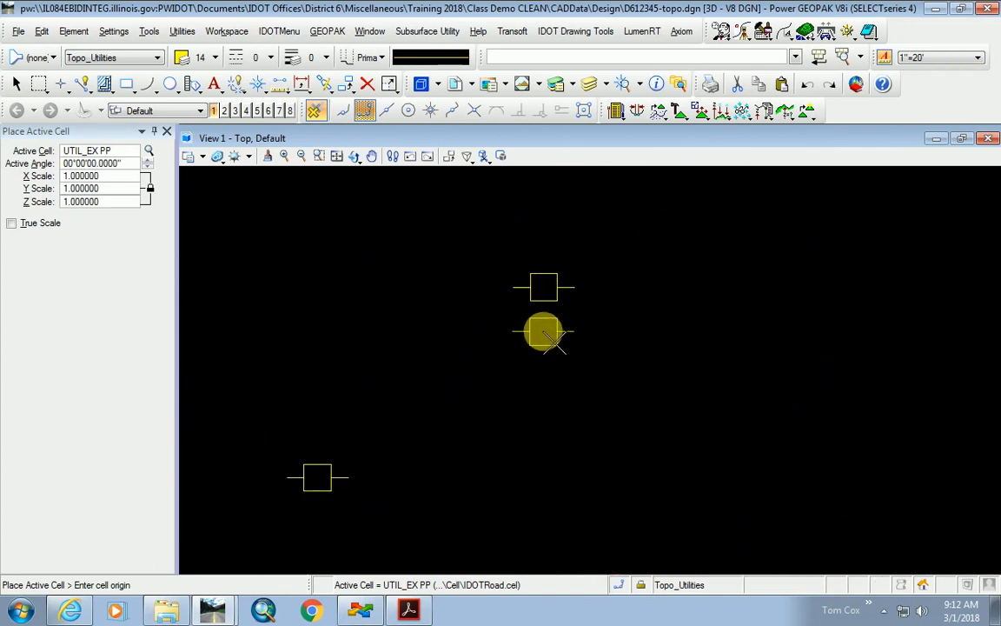
click(545, 337)
key(Escape)
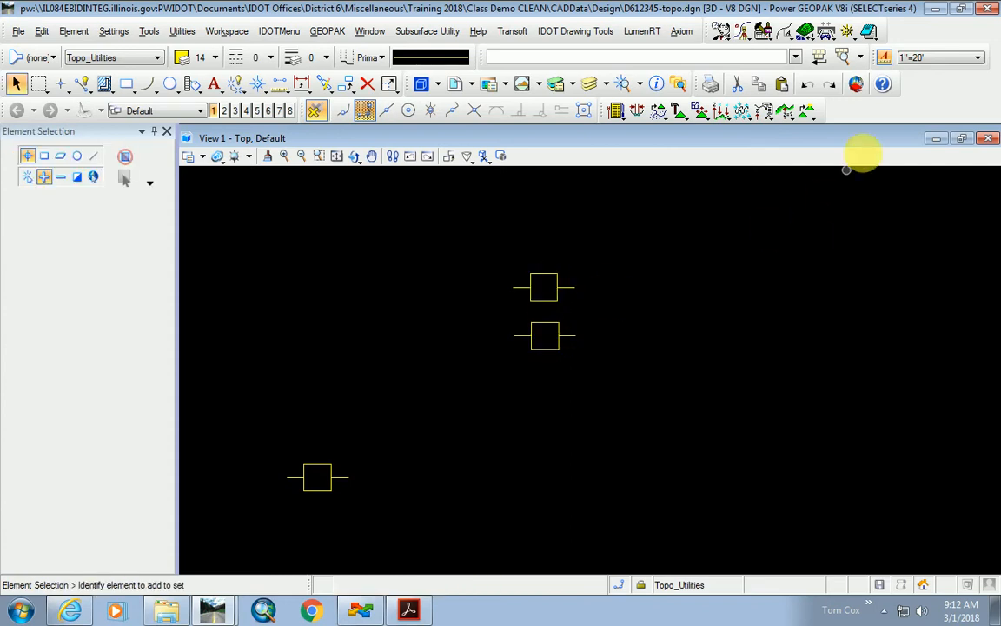
- Set the annotation scale to 1"=50' and delete the newly placed power pole
click(925, 59)
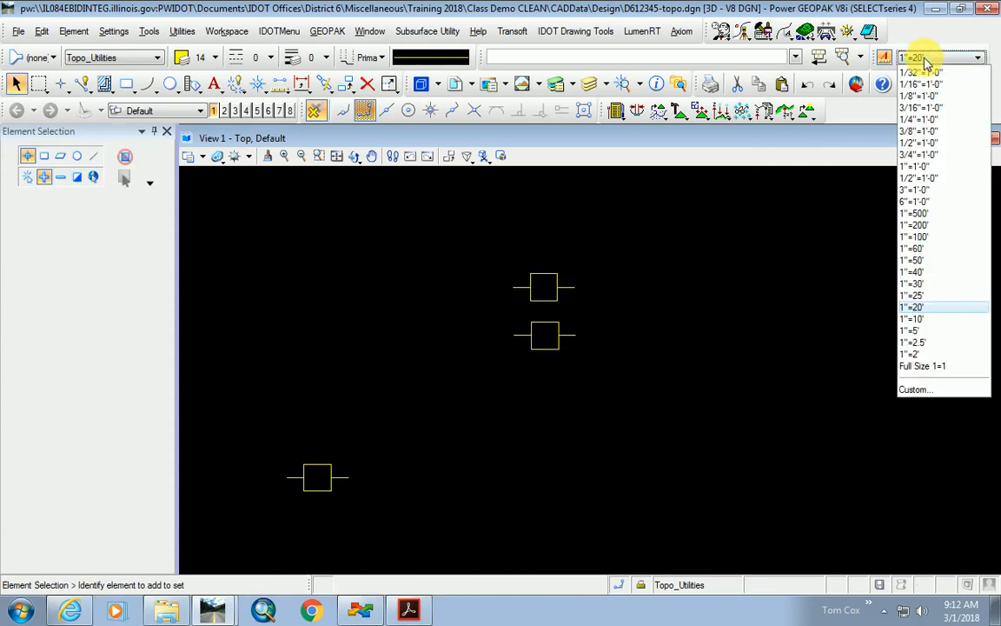
click(919, 260)
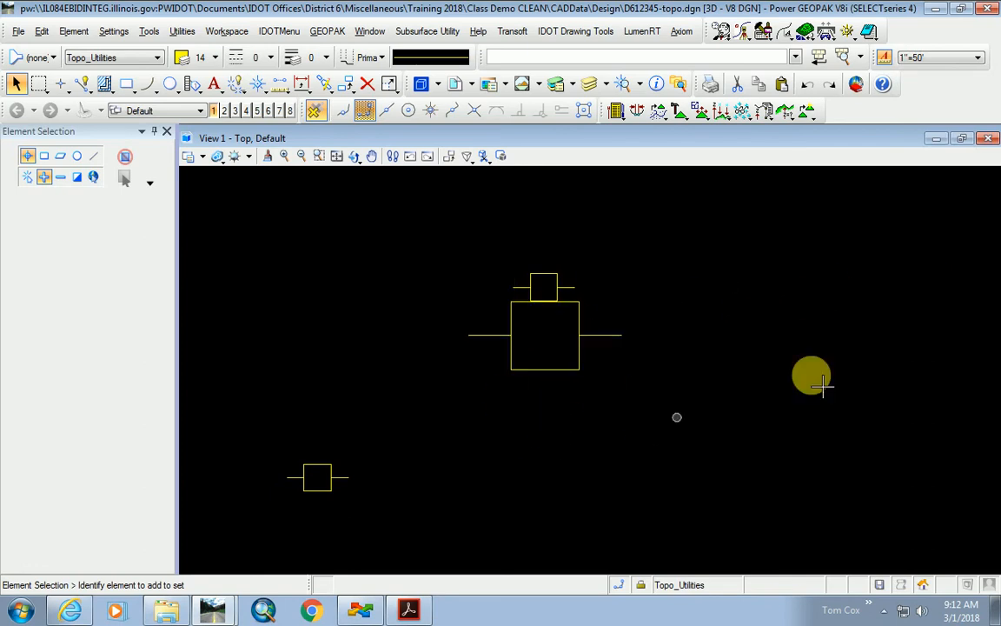
click(509, 367)
- Delete the plan sheet border enclosing the topo drawing
scroll(553, 370, up, 3)
scroll(554, 371, down, 5)
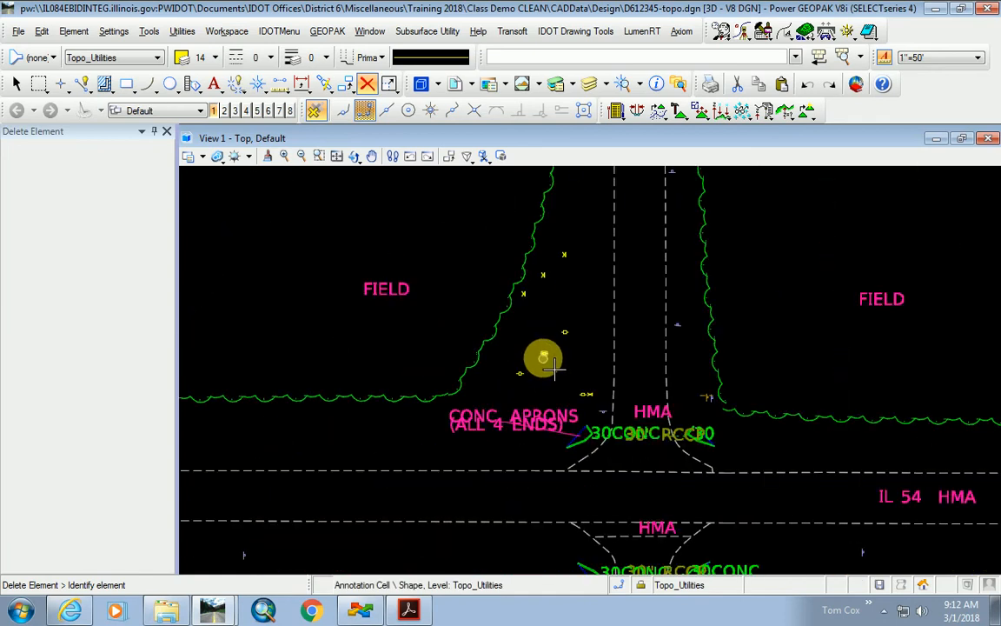
scroll(547, 373, down, 2)
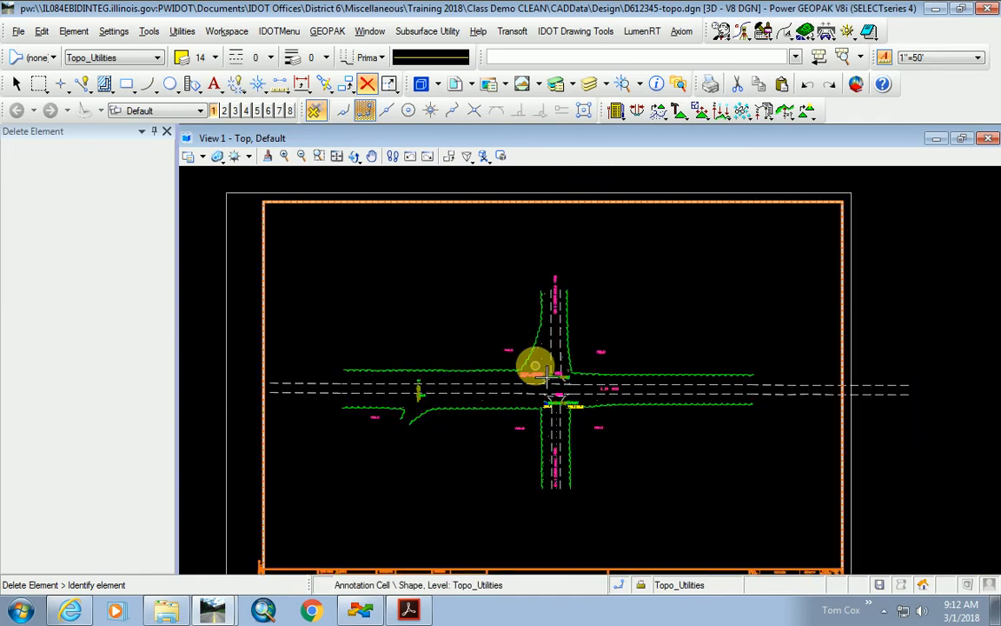
scroll(547, 375, up, 2)
scroll(545, 376, down, 2)
scroll(547, 374, down, 2)
scroll(544, 372, up, 5)
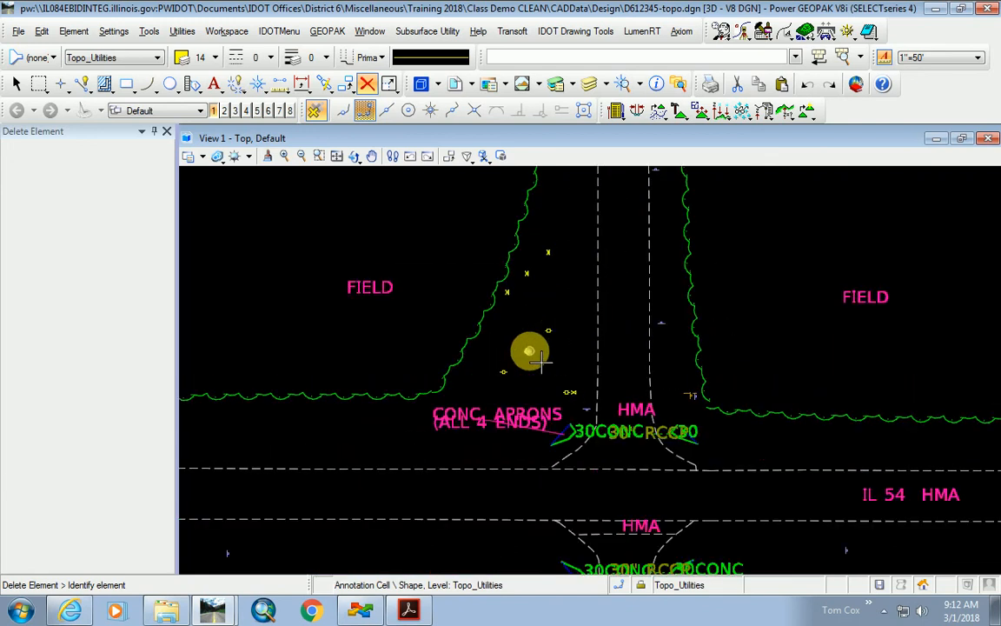
scroll(530, 351, down, 4)
scroll(658, 418, down, 2)
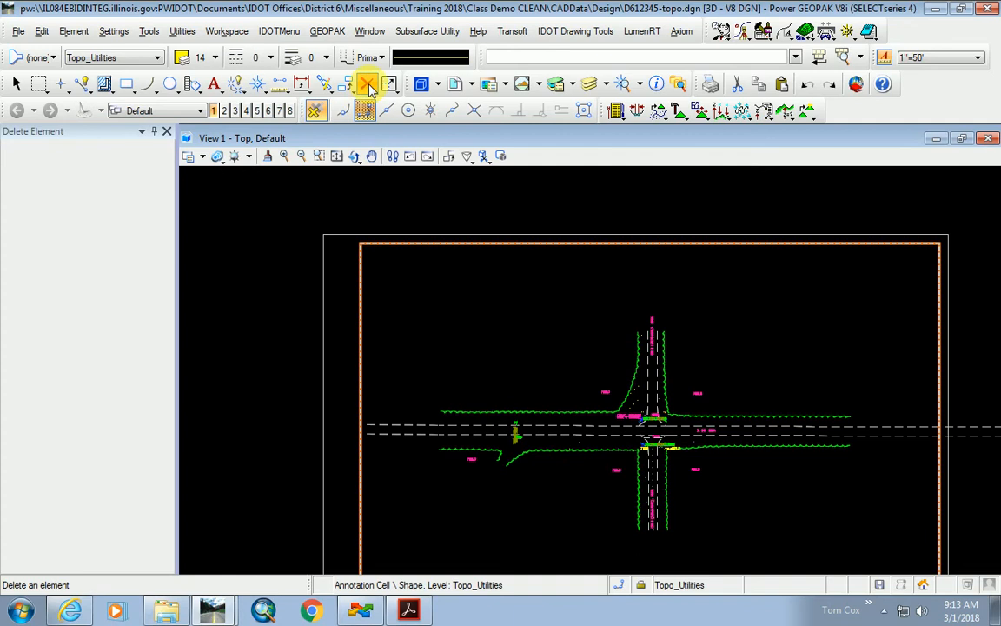
click(448, 244)
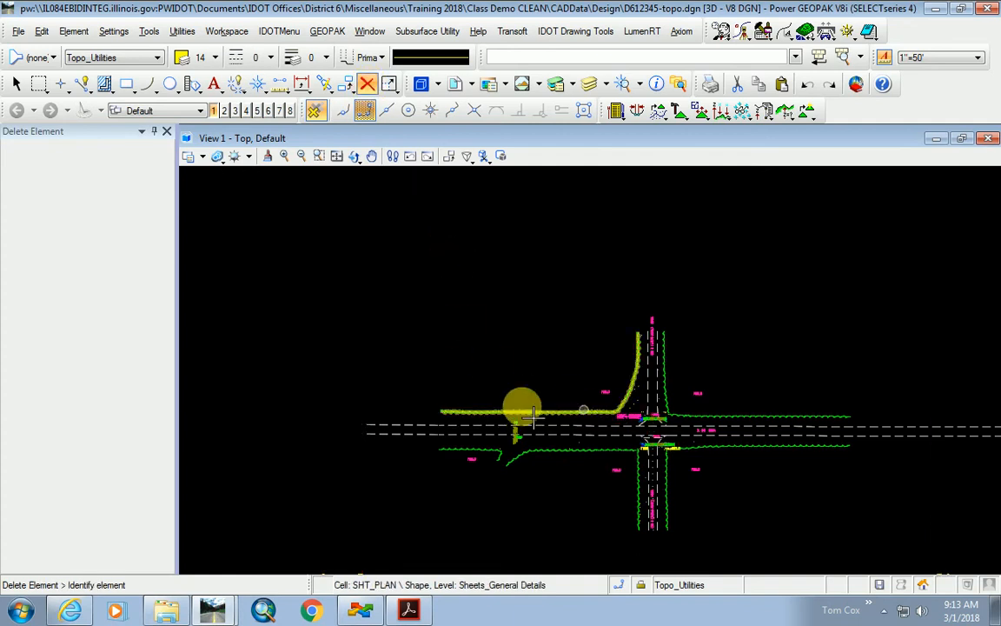
scroll(446, 410, down, 2)
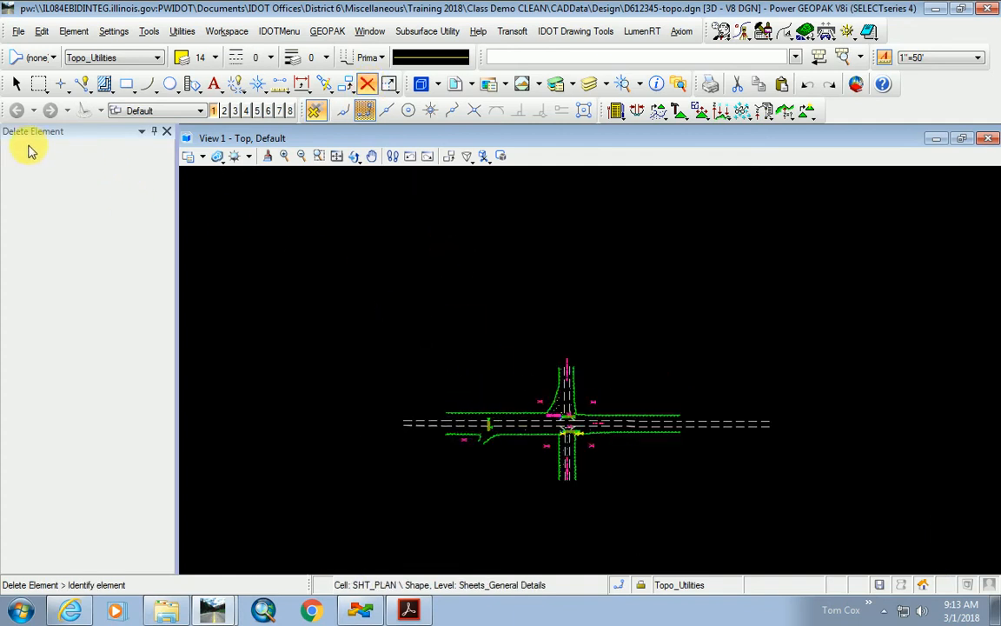
- Select all elements of the topo drawing with a block selection
click(17, 85)
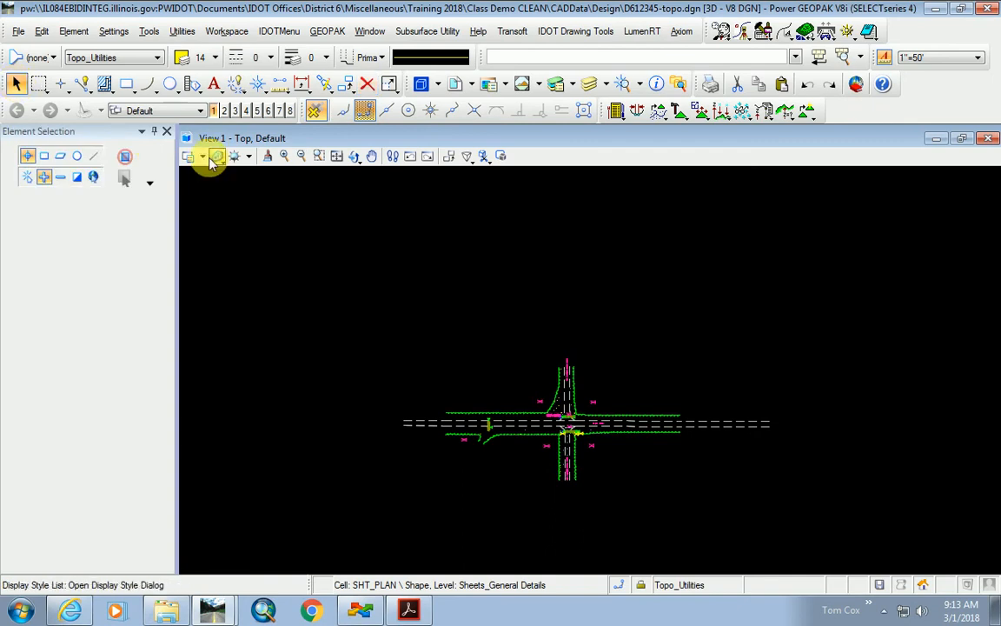
click(42, 156)
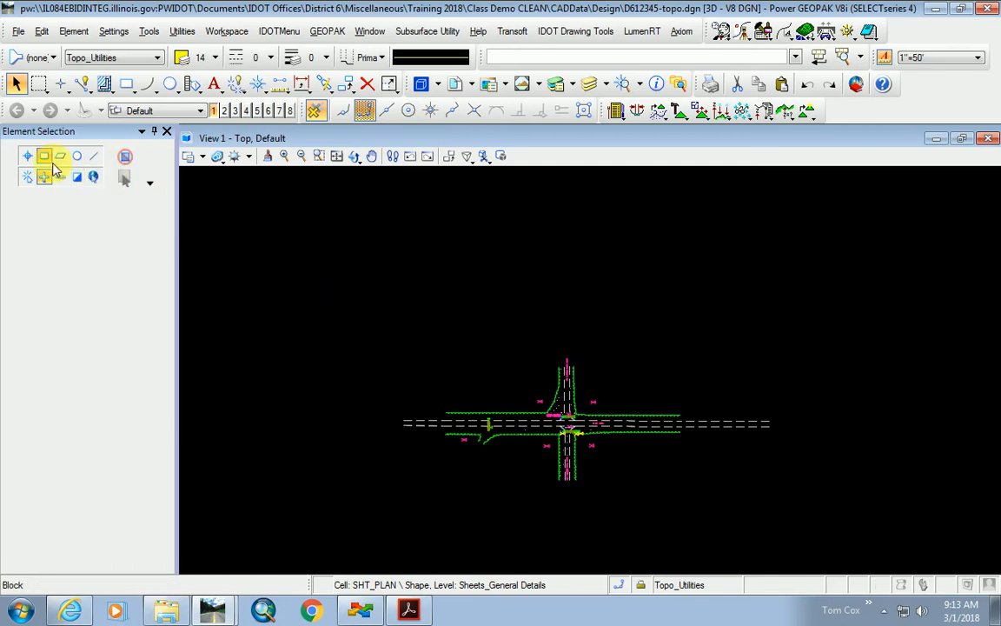
click(15, 83)
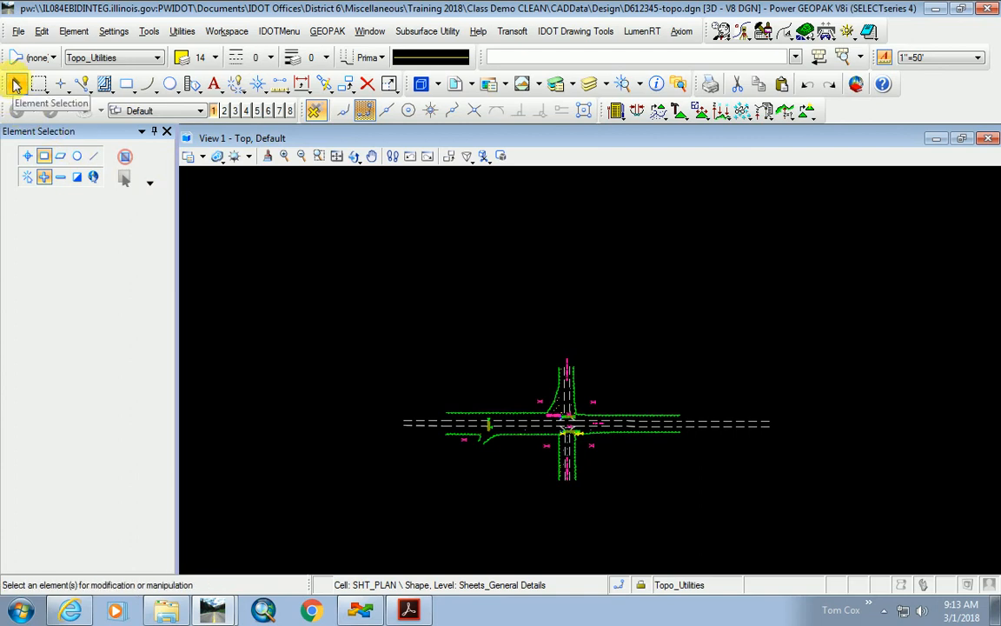
click(44, 156)
click(292, 302)
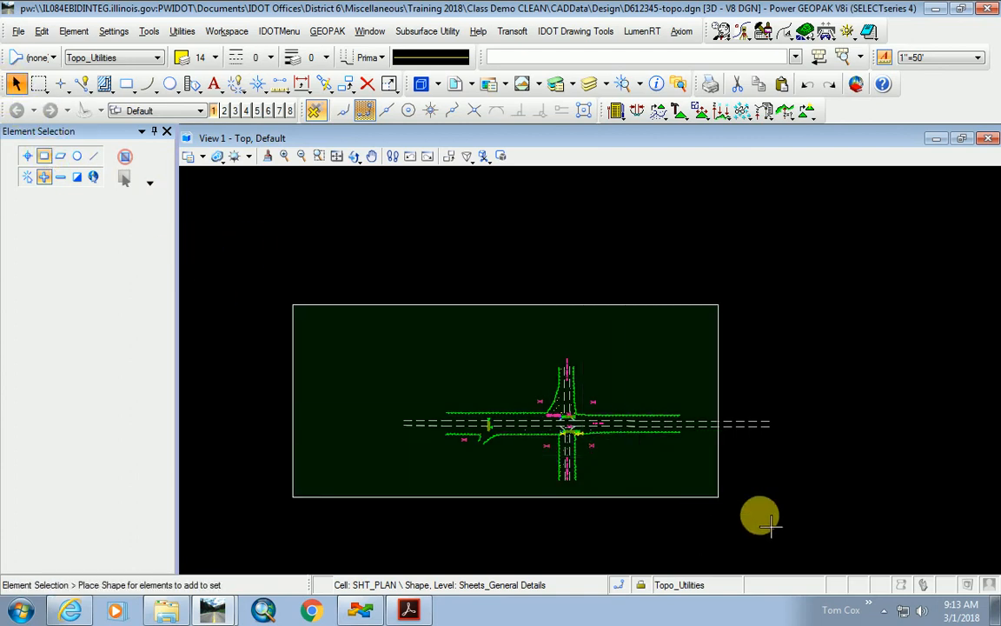
click(923, 544)
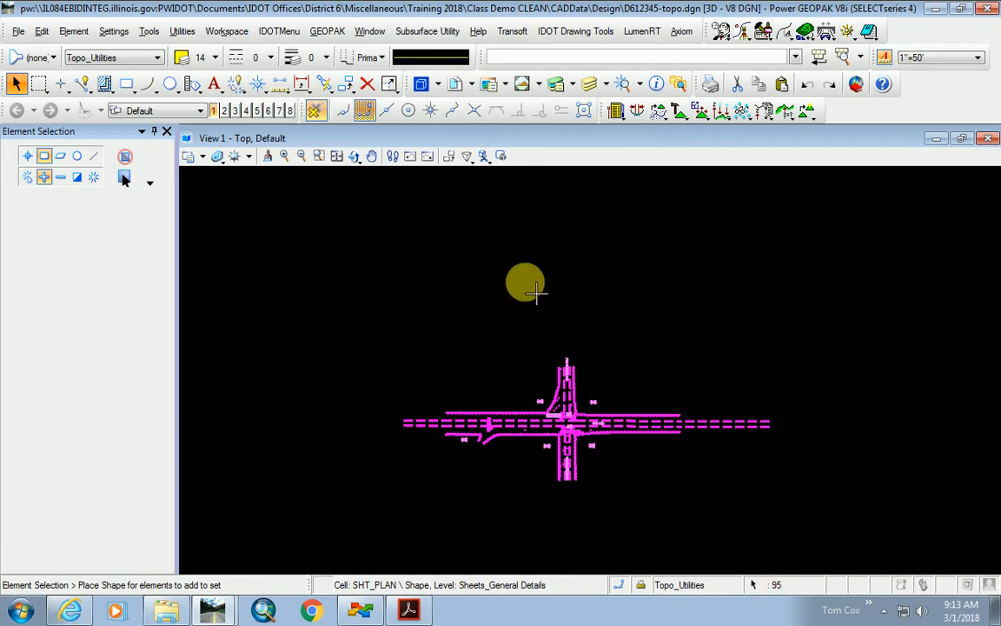
- Scale the cells in the selection set by a factor of 2.5 and check the utility symbols near the concrete aprons
click(266, 32)
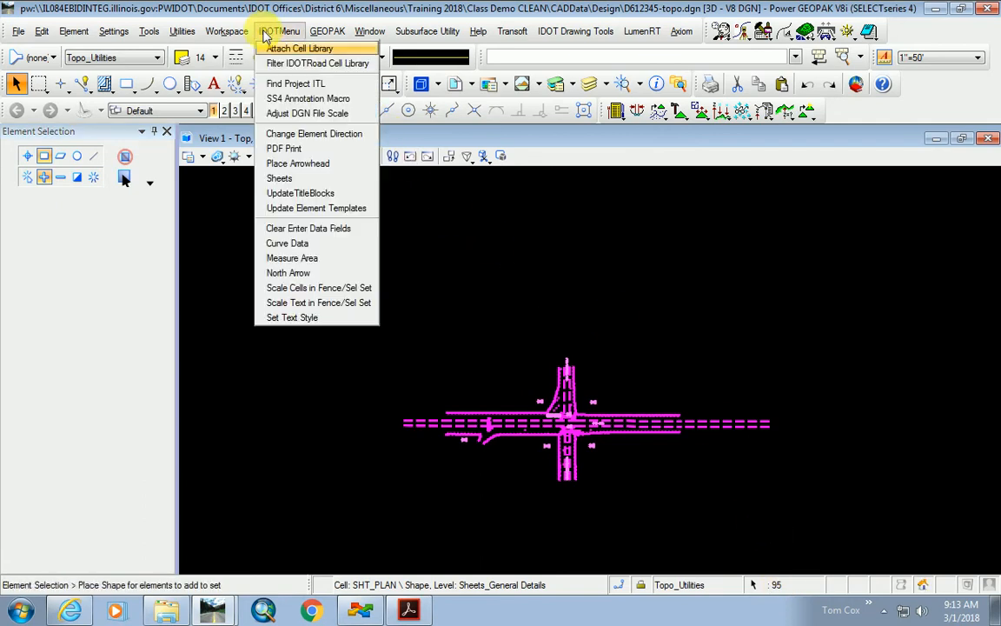
click(333, 290)
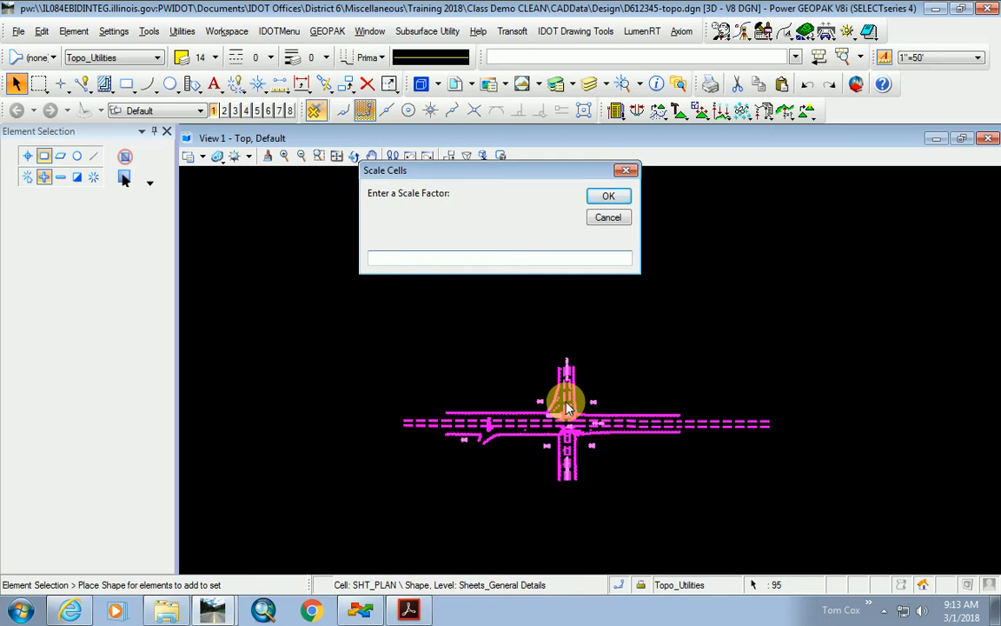
text(2.5)
click(561, 413)
click(608, 197)
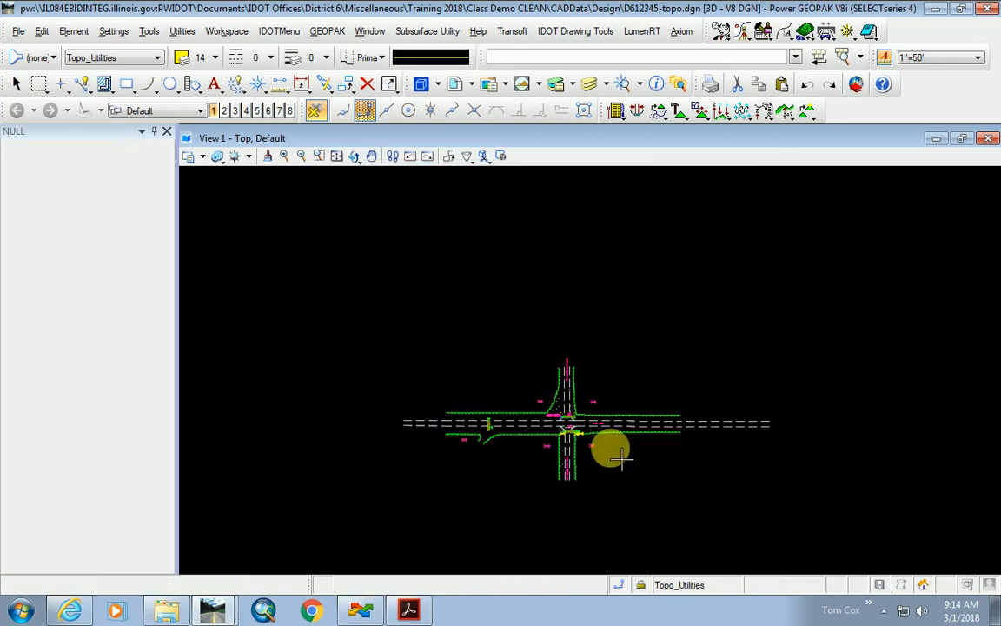
scroll(594, 431, up, 10)
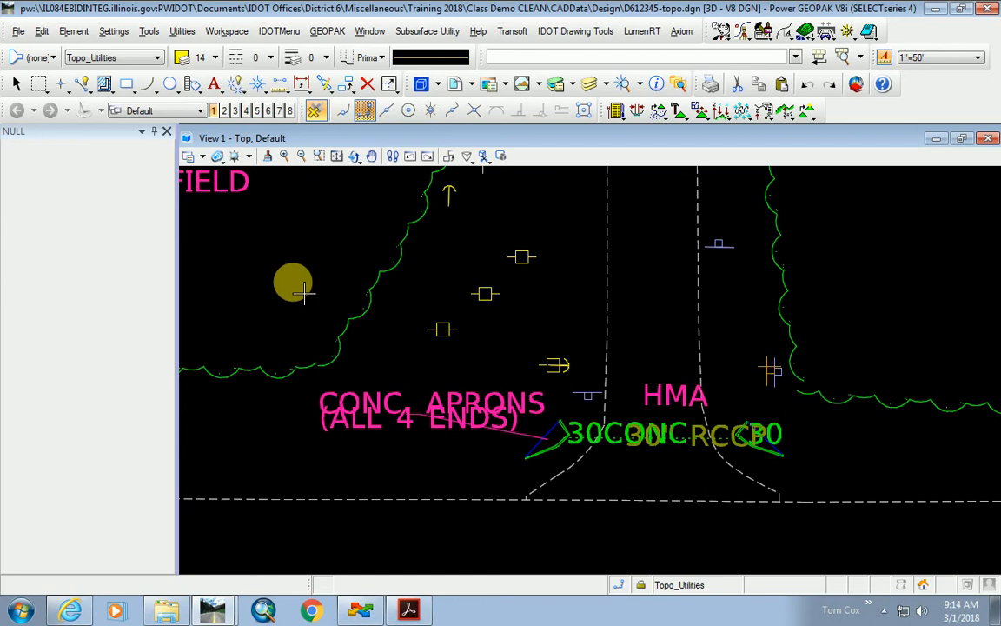
- Select all elements in the topo drawing
right_click(296, 287)
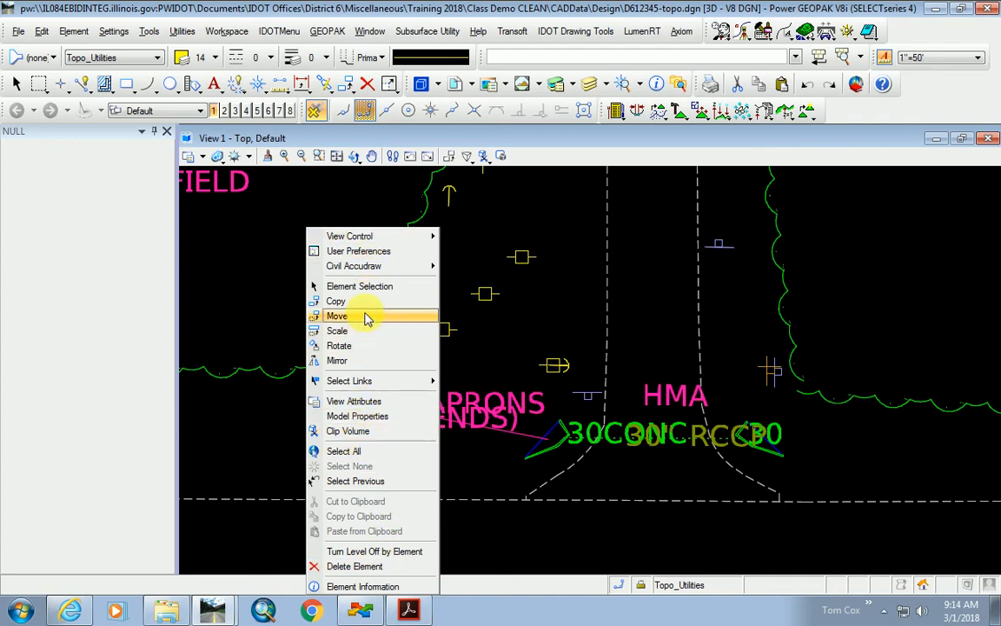
click(356, 452)
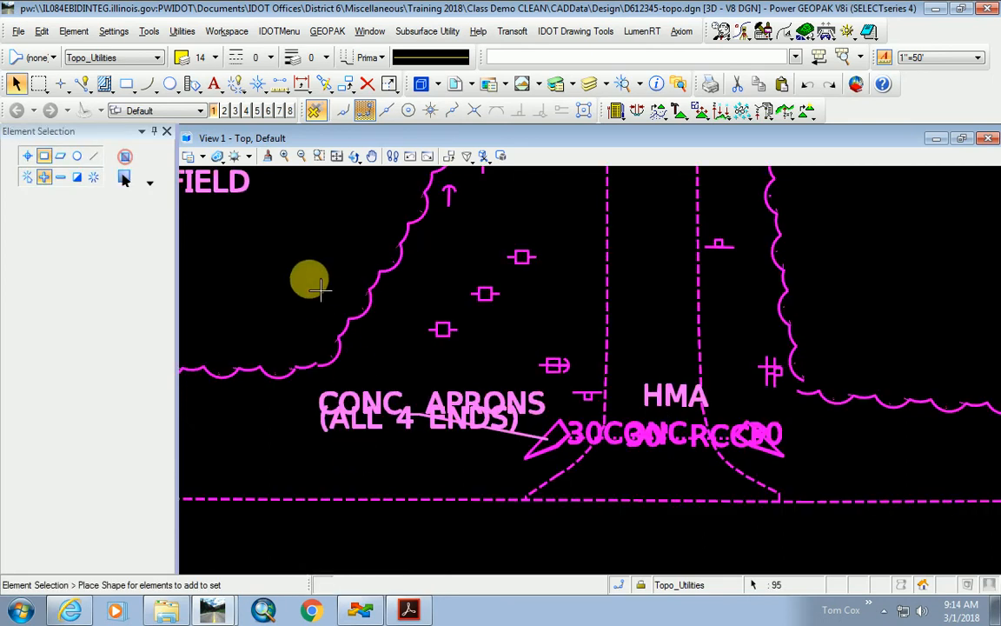
click(41, 31)
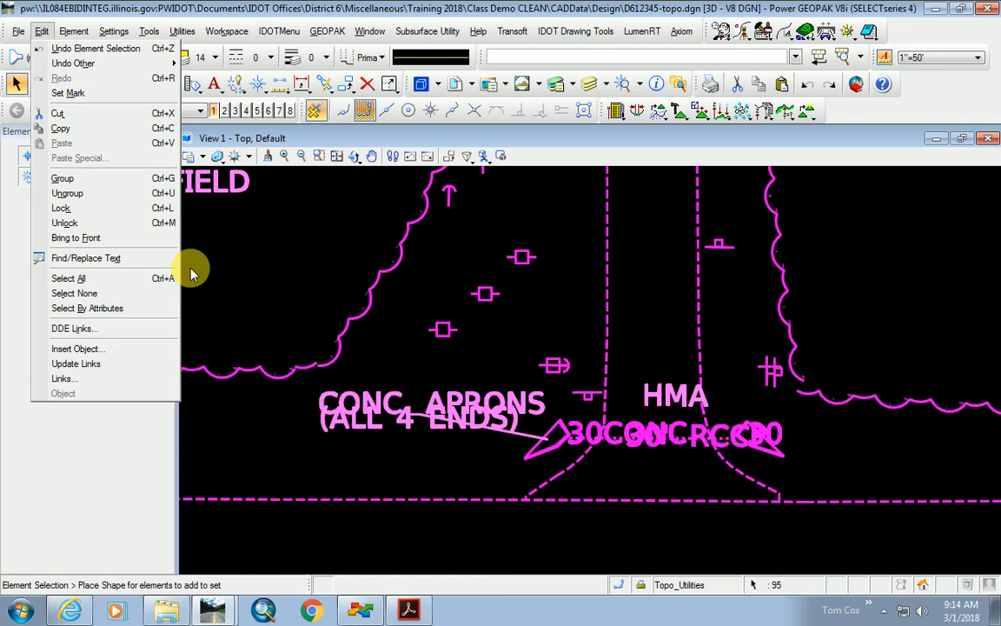
click(231, 276)
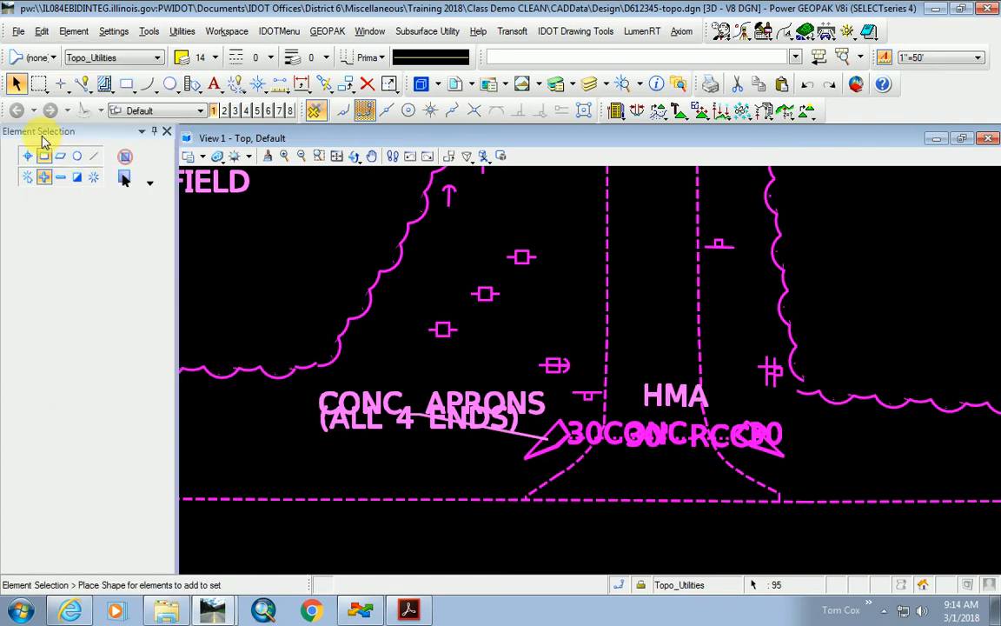
click(45, 161)
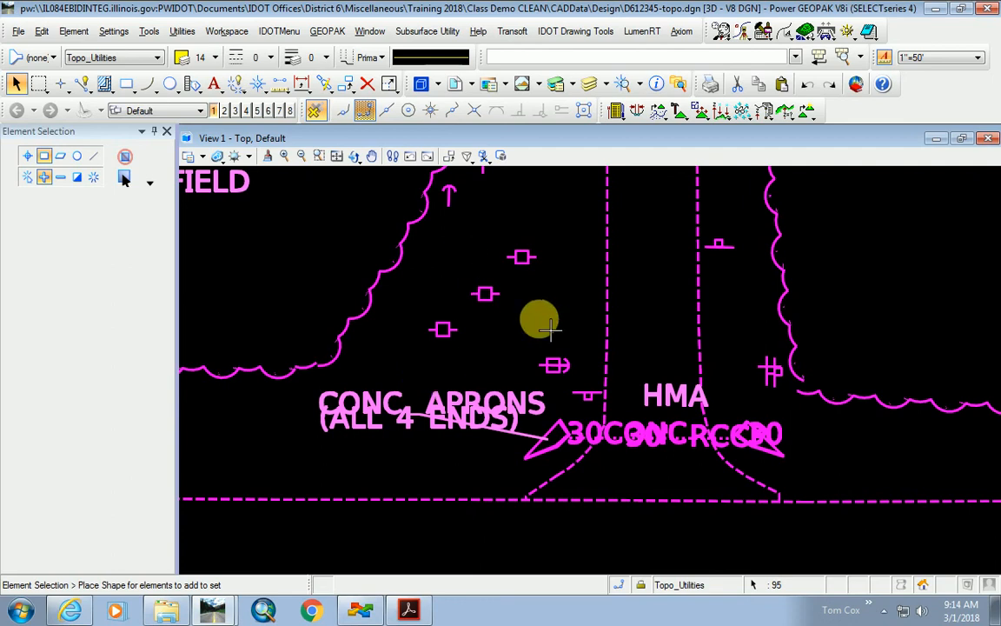
- Scale all cells in the selection set by a factor of .4
click(284, 33)
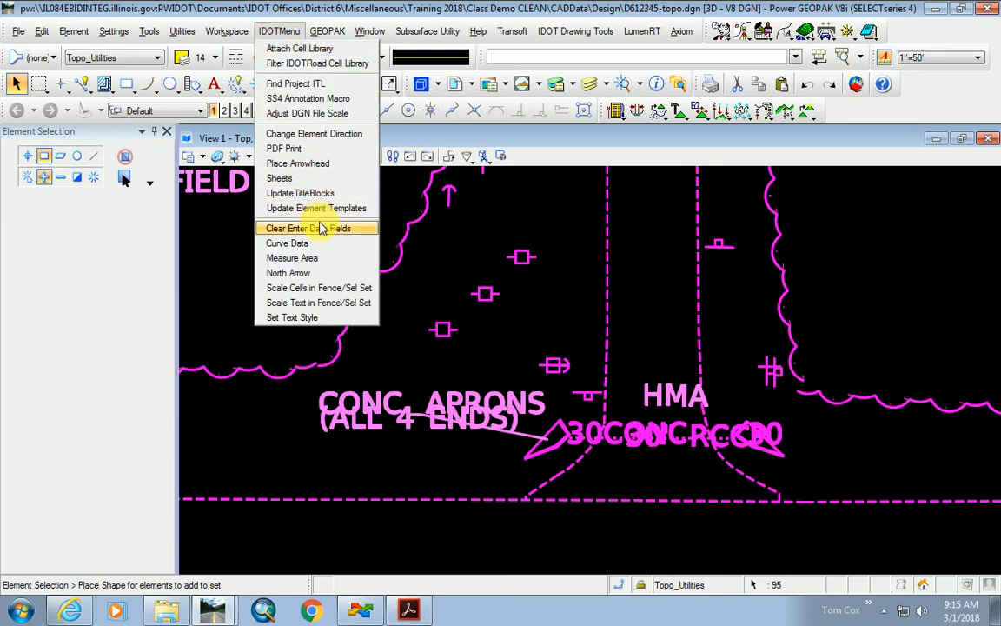
click(339, 289)
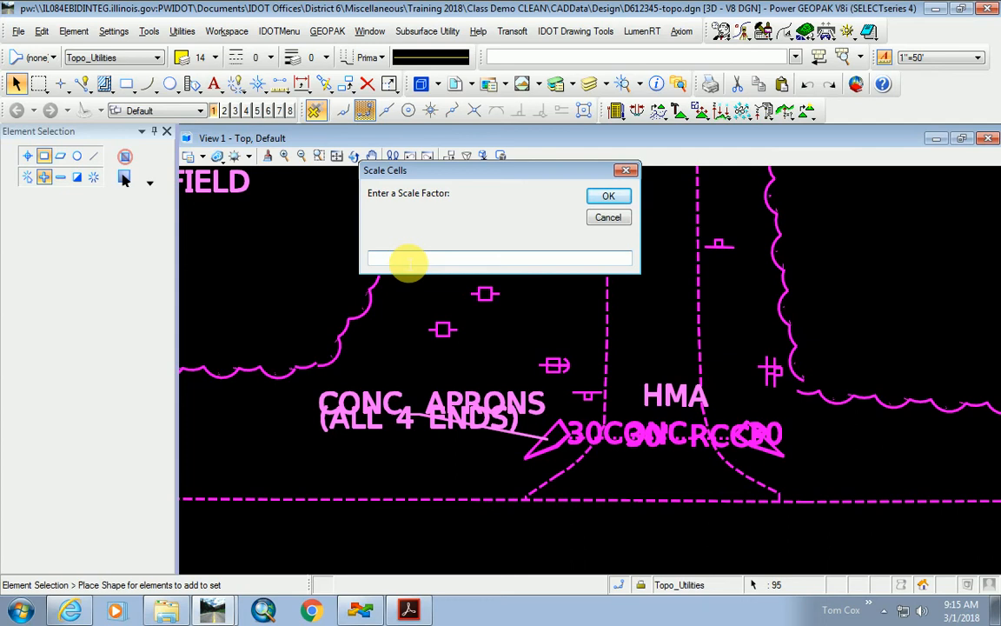
text(4)
key(Tab)
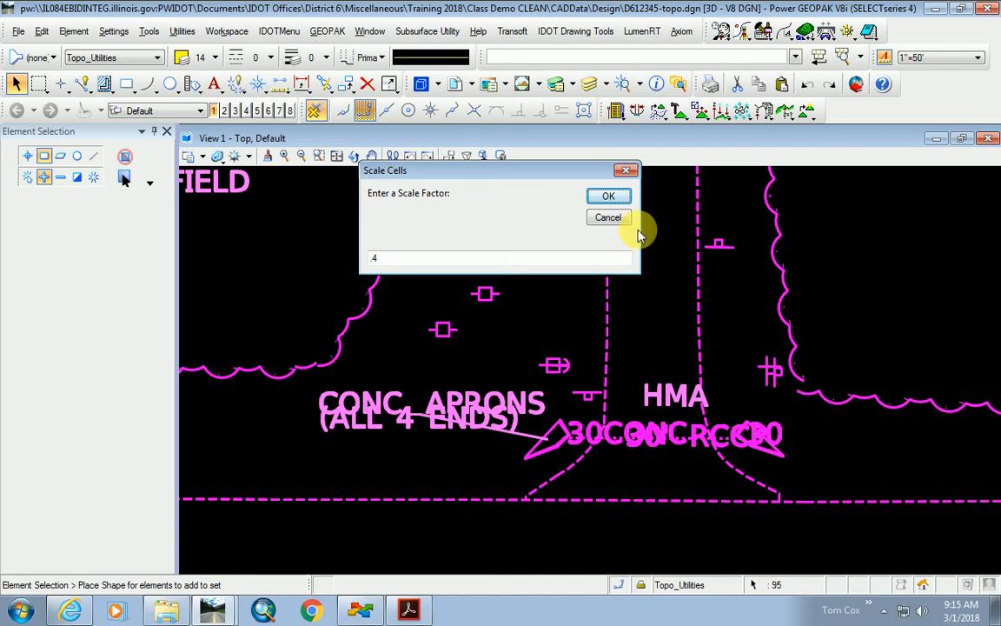
click(608, 197)
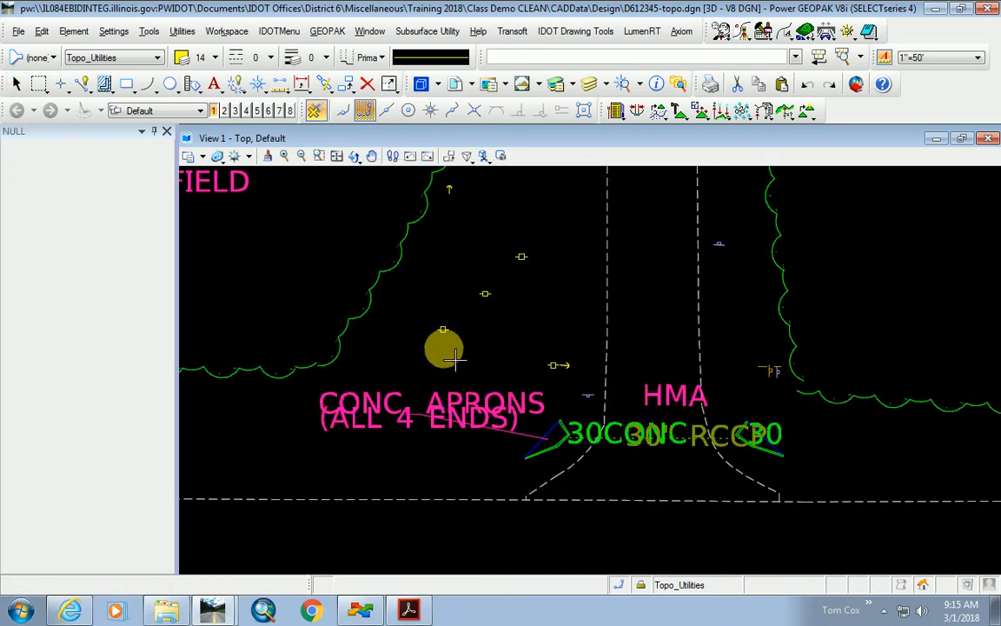
- Set the drawing's annotation scale to 1"=20' and check the text and line styles around the intersection
scroll(445, 336, up, 5)
scroll(504, 348, down, 10)
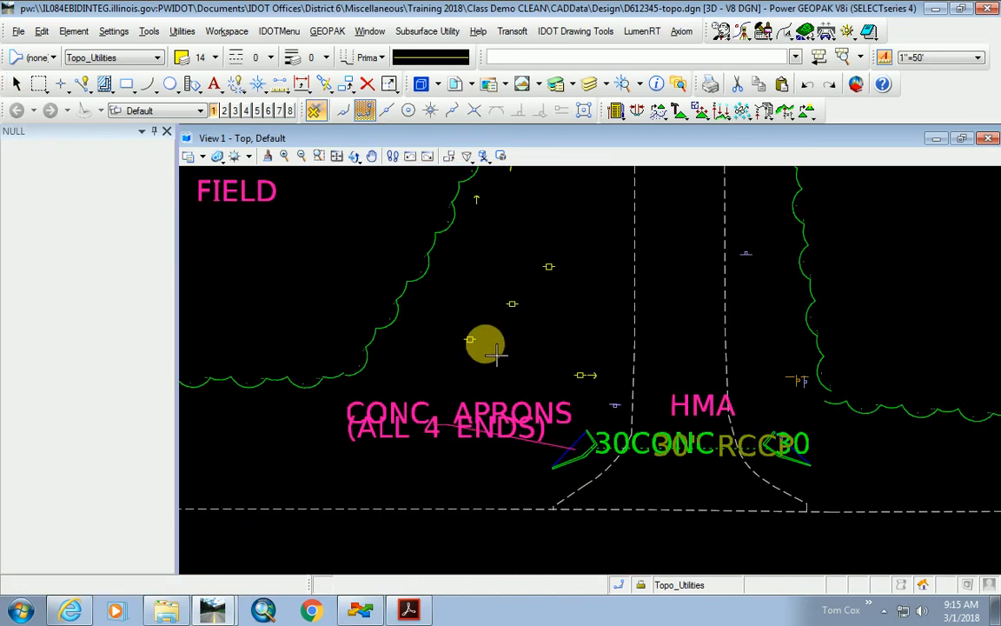
scroll(458, 379, up, 3)
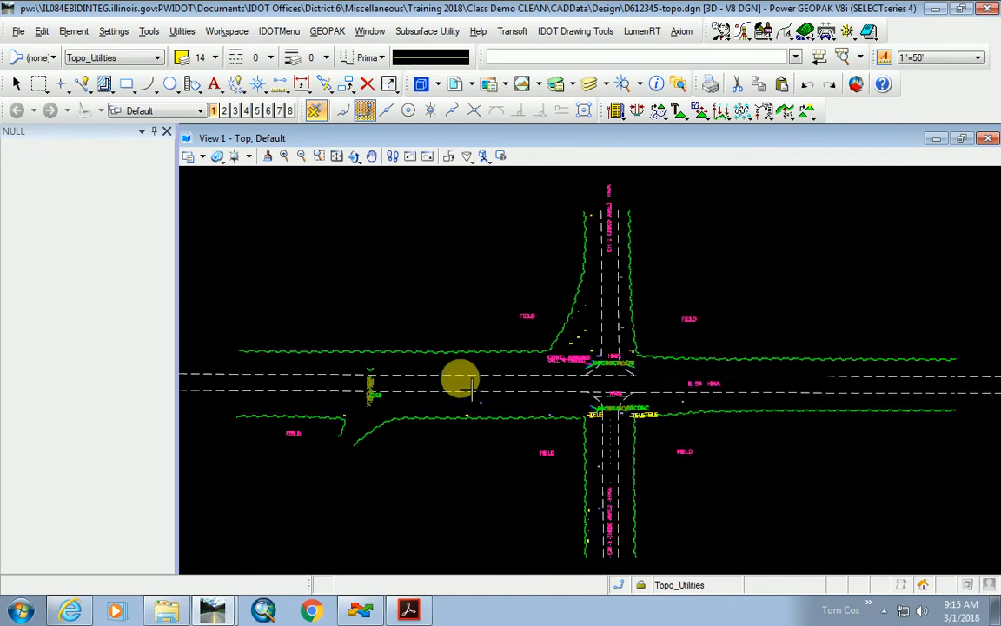
click(931, 58)
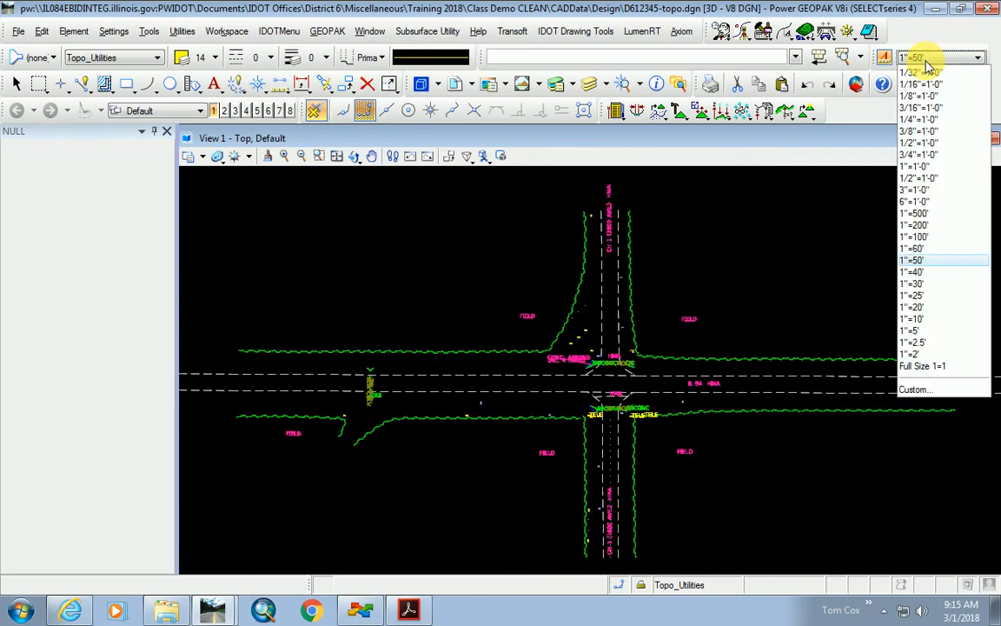
click(926, 307)
scroll(586, 393, down, 3)
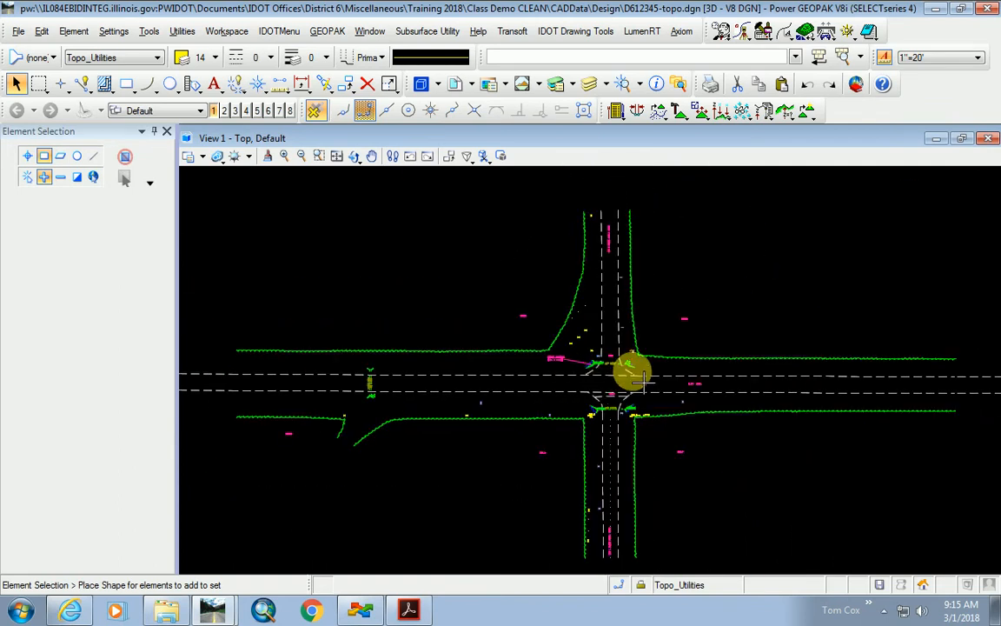
scroll(573, 380, down, 2)
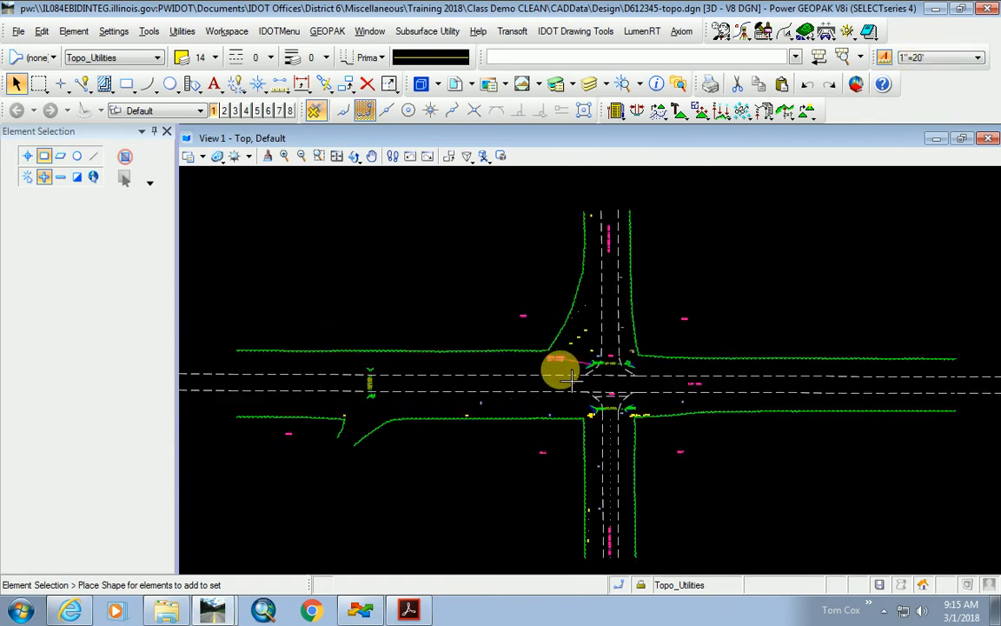
scroll(572, 376, up, 3)
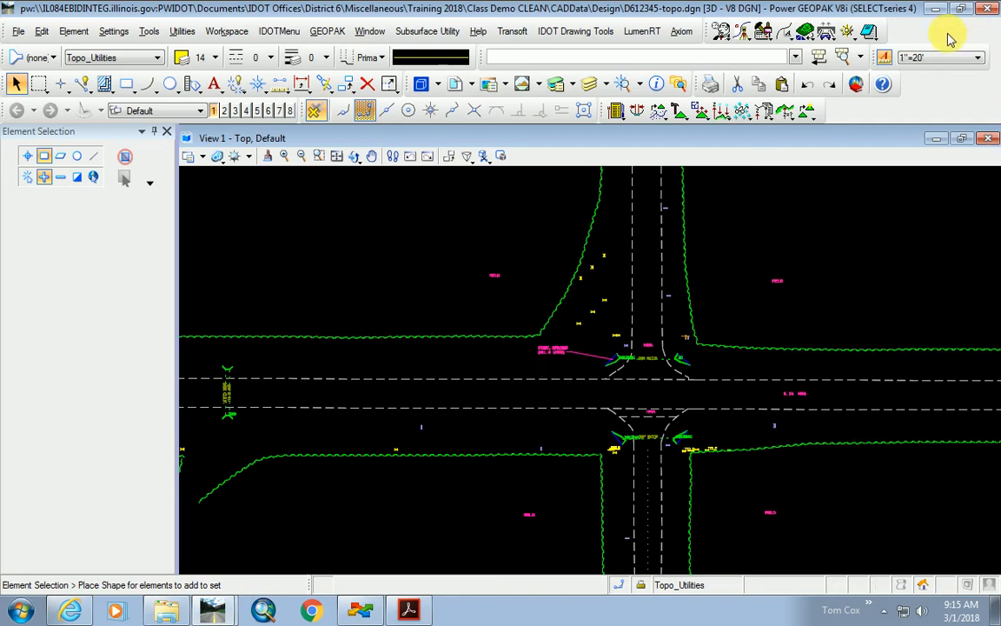
- Try the annotation scale at 1"=50' and 1"=10', and return it to 1"=20'
click(936, 59)
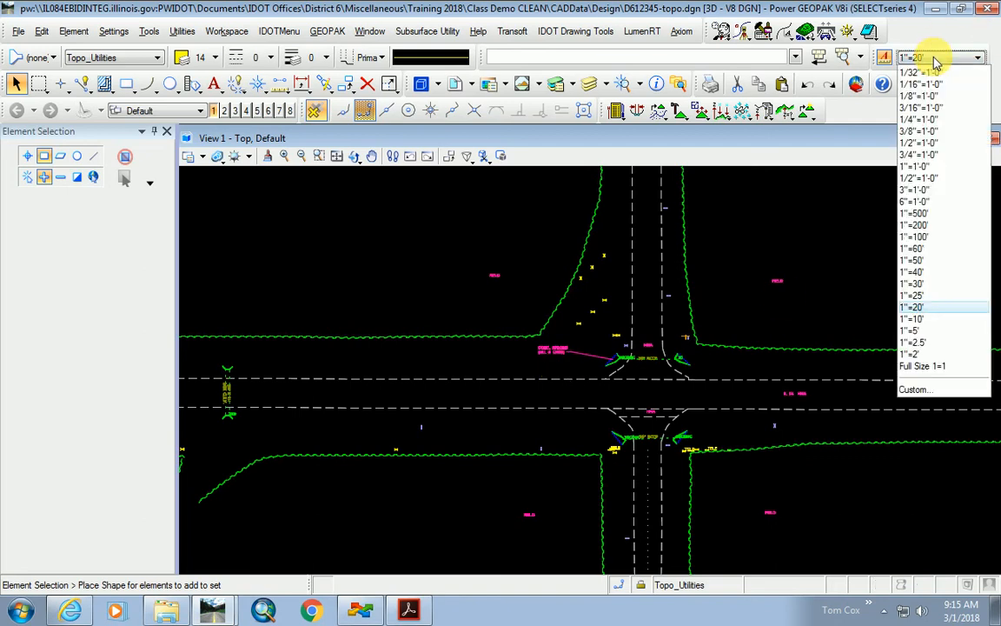
click(917, 259)
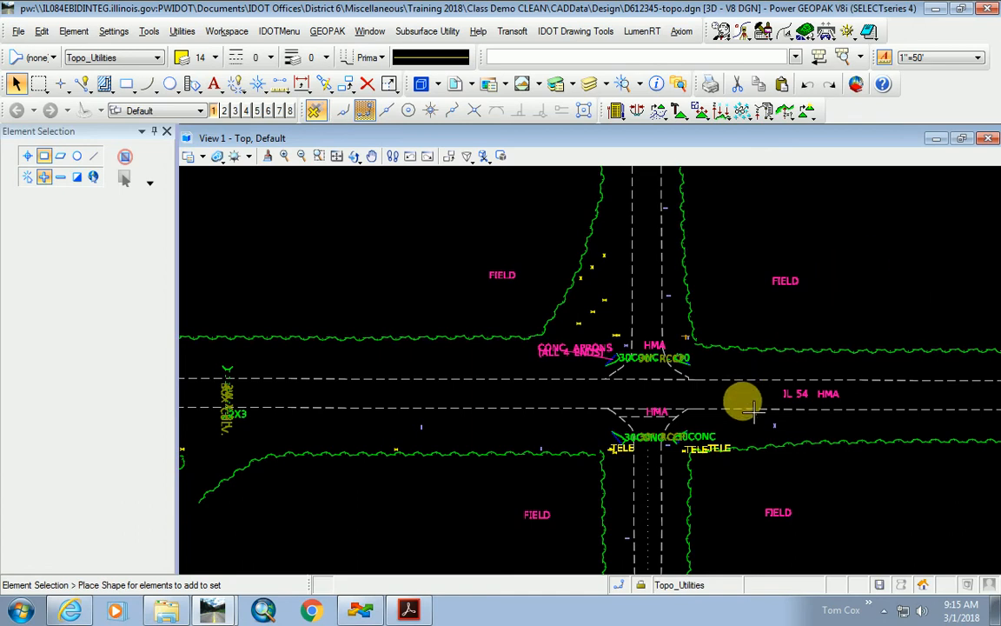
click(939, 57)
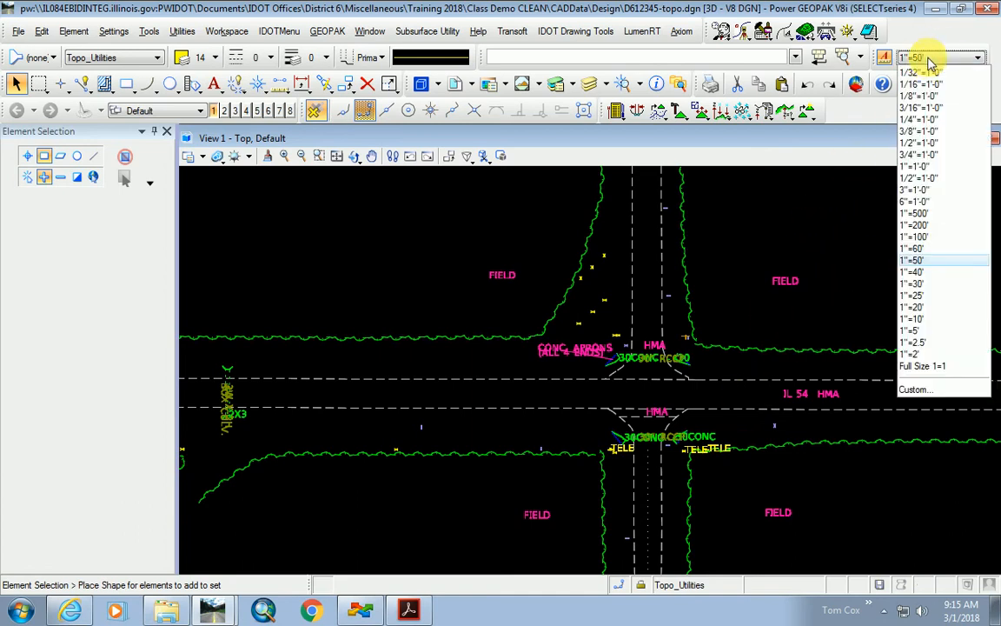
click(923, 319)
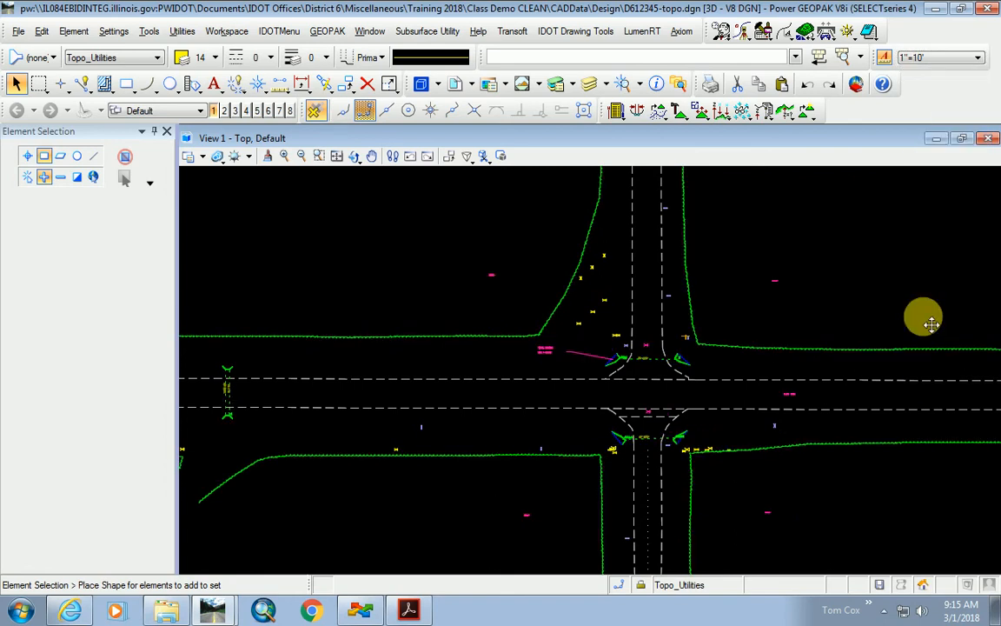
click(938, 57)
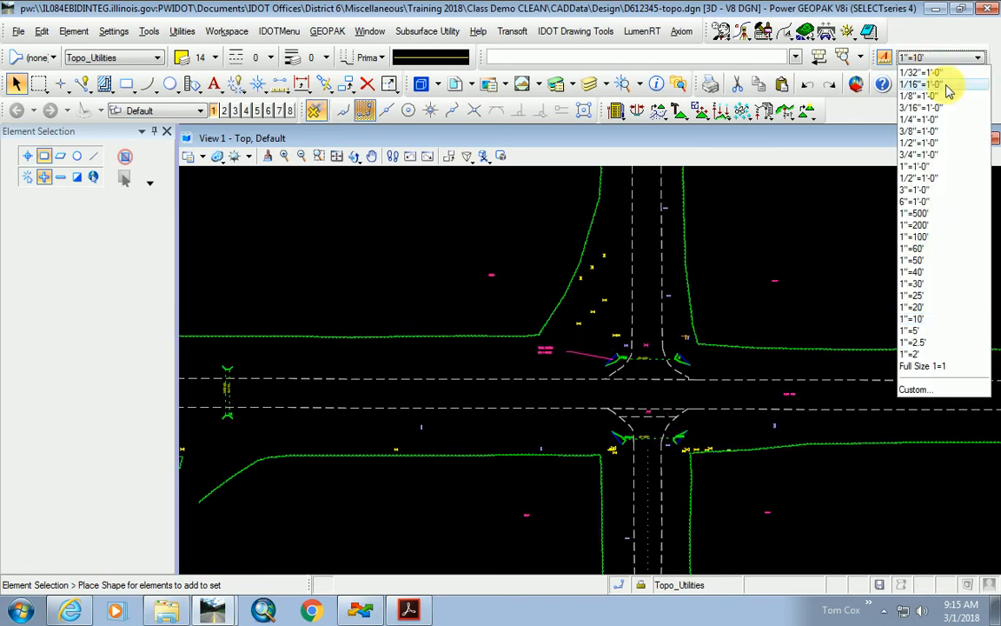
click(912, 308)
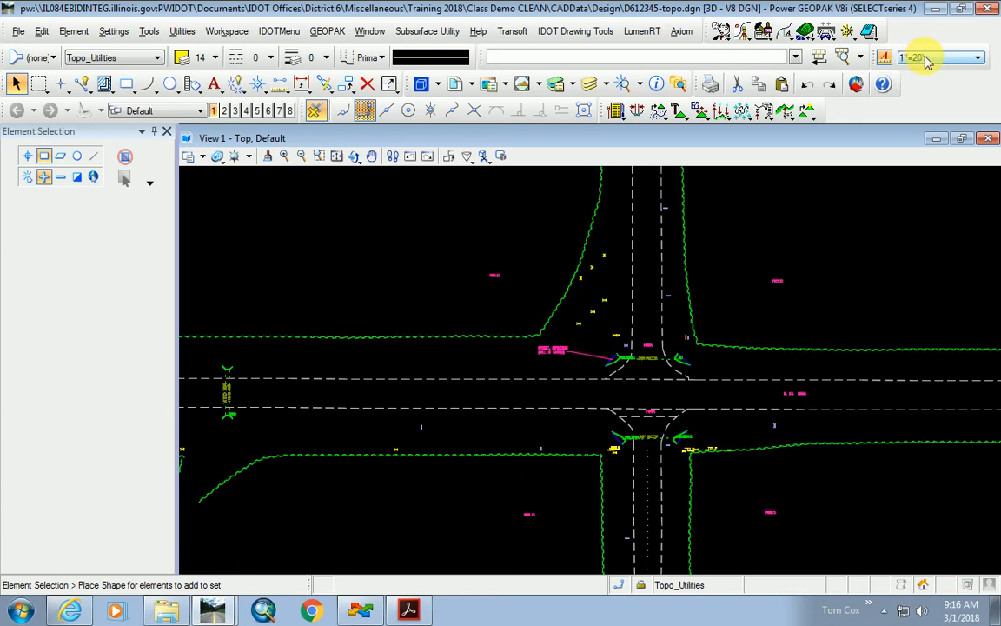
- Try the annotation scale at Full Size 1=1 while viewing the tree line and apron note, and restore 1"=20'
scroll(590, 393, up, 2)
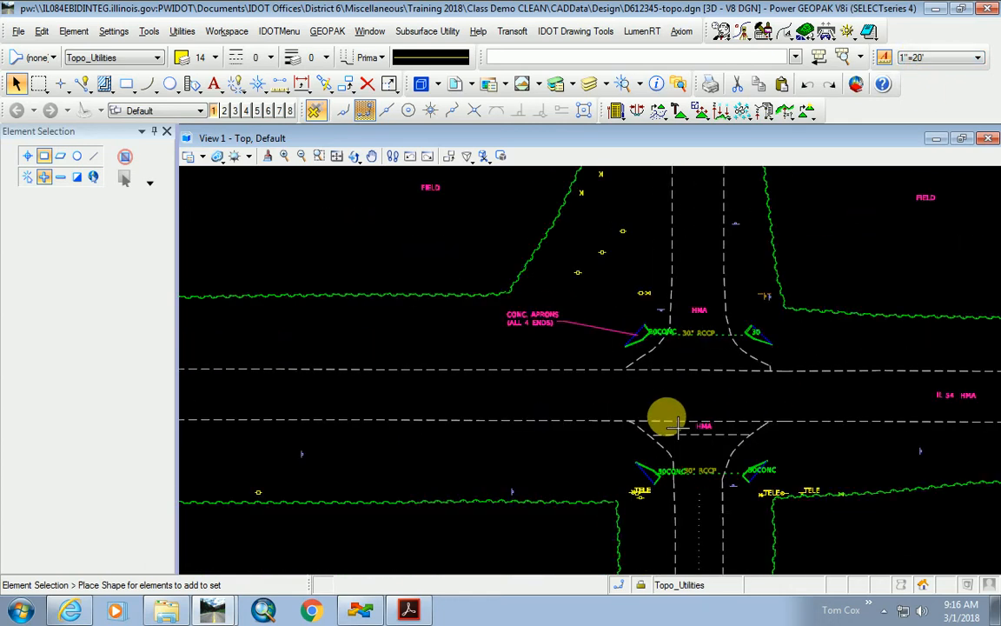
scroll(510, 235, up, 4)
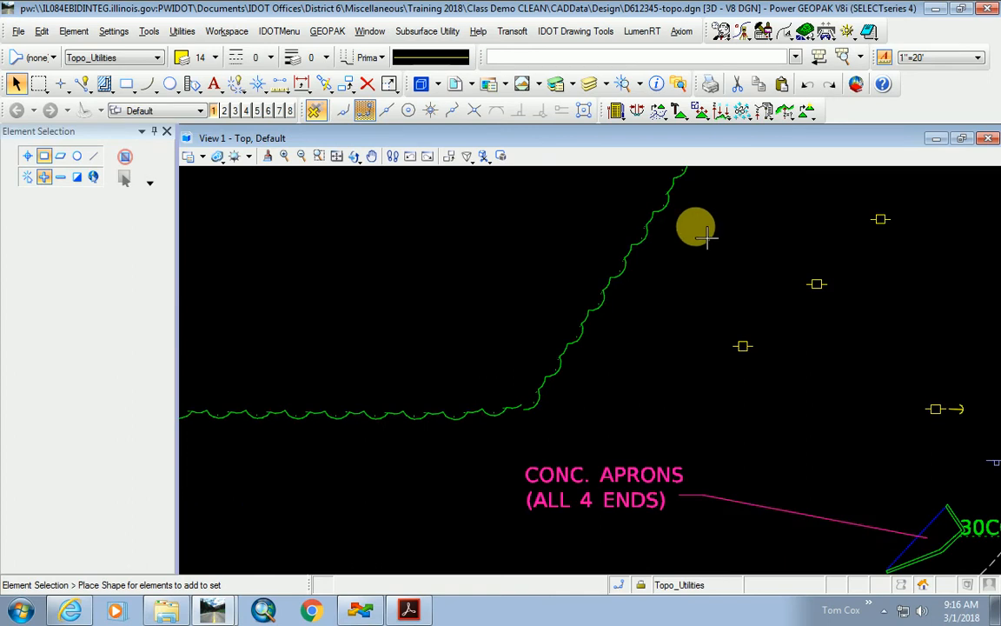
click(958, 59)
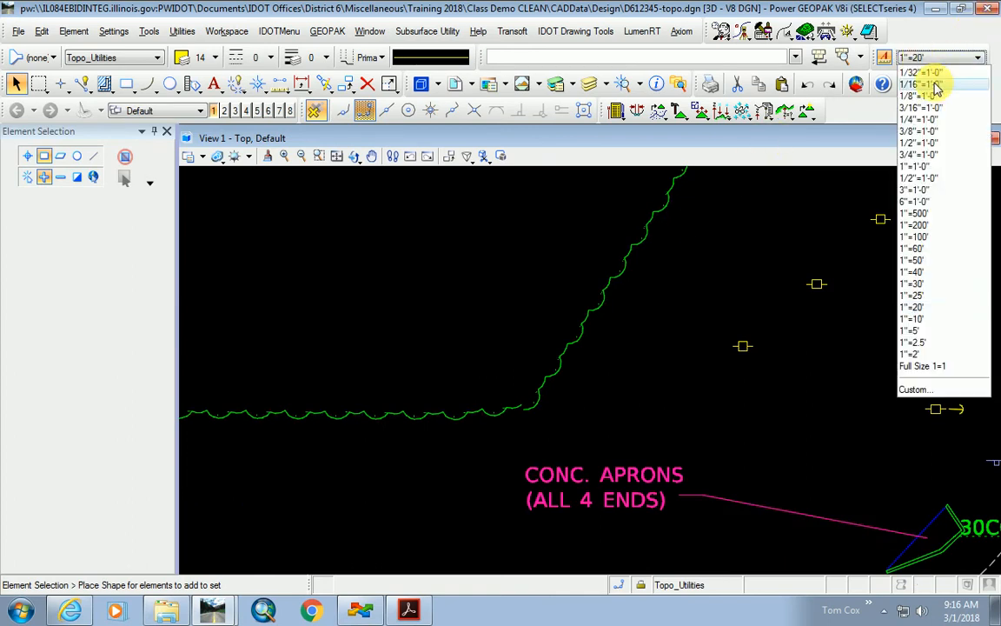
click(950, 367)
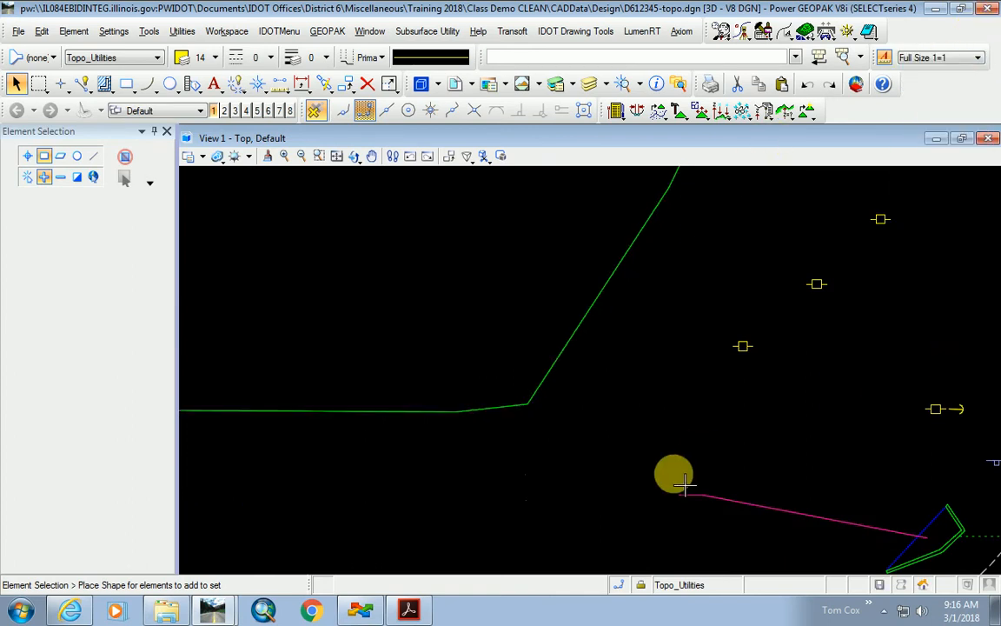
scroll(502, 422, down, 2)
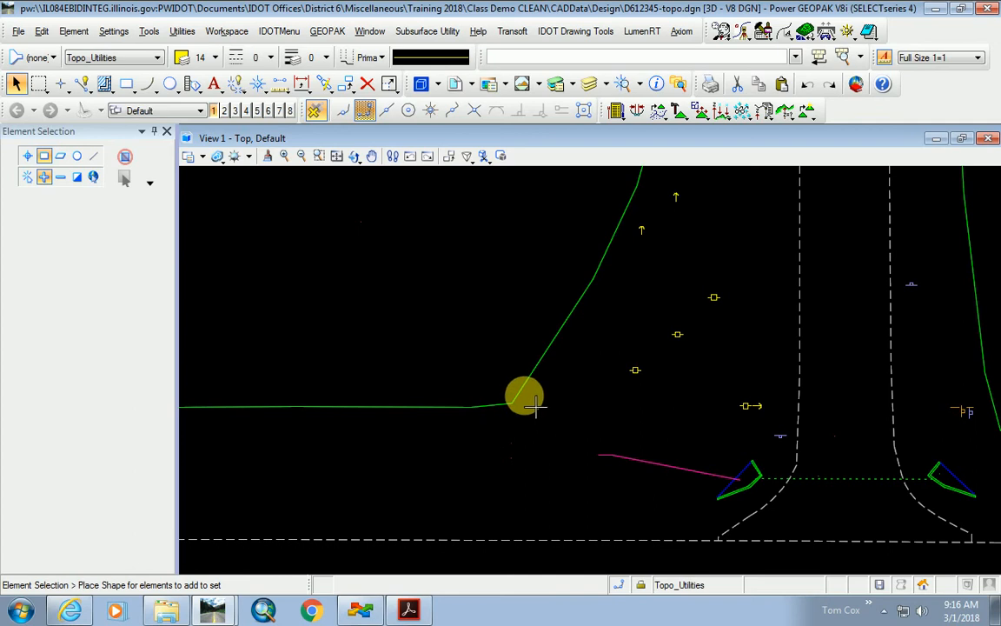
scroll(530, 397, up, 2)
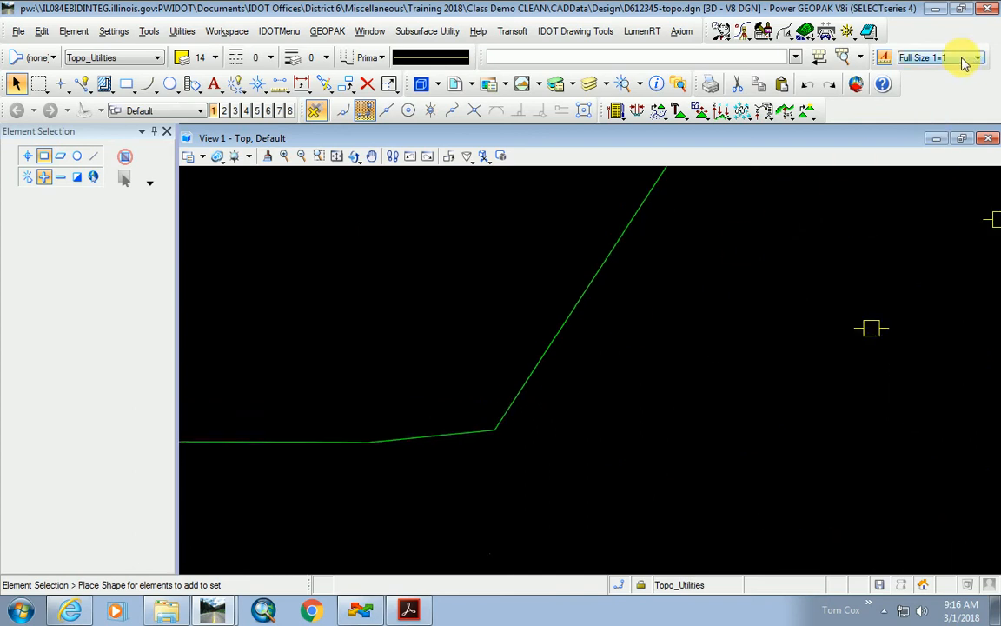
click(921, 57)
click(939, 307)
scroll(637, 362, down, 2)
scroll(547, 371, down, 1)
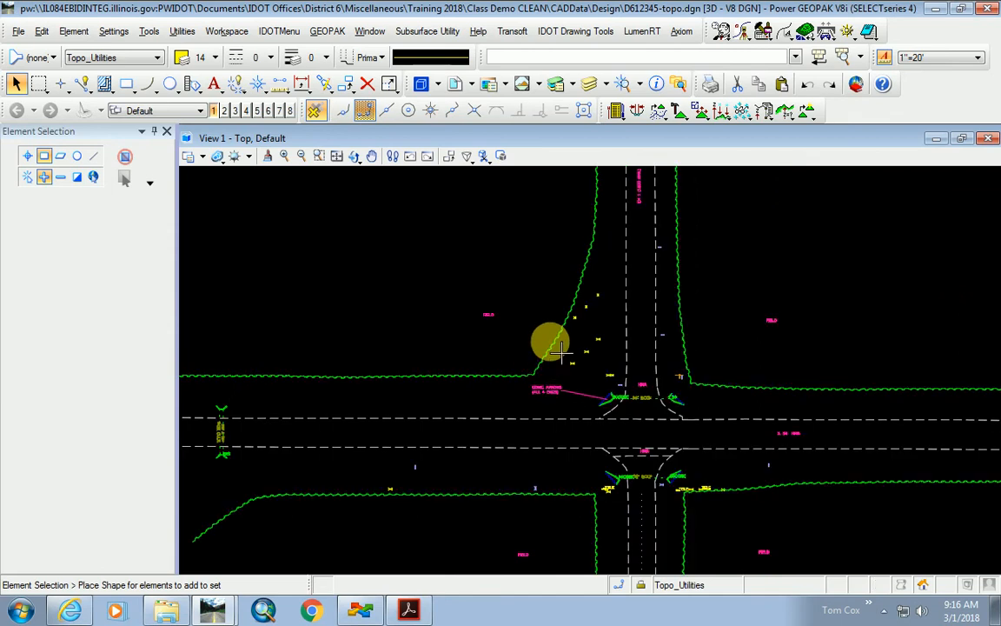
scroll(608, 380, down, 1)
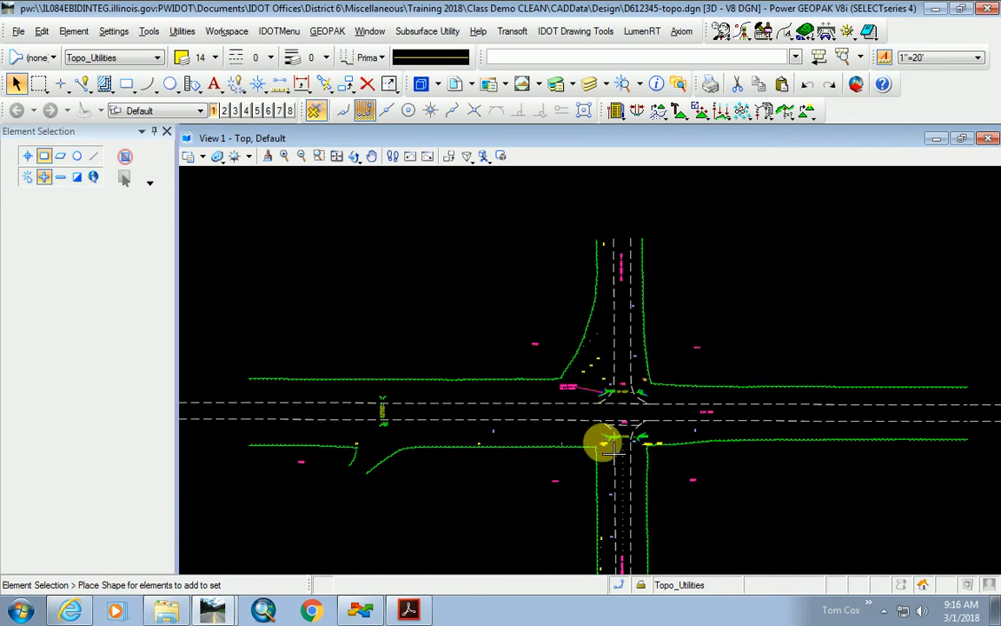
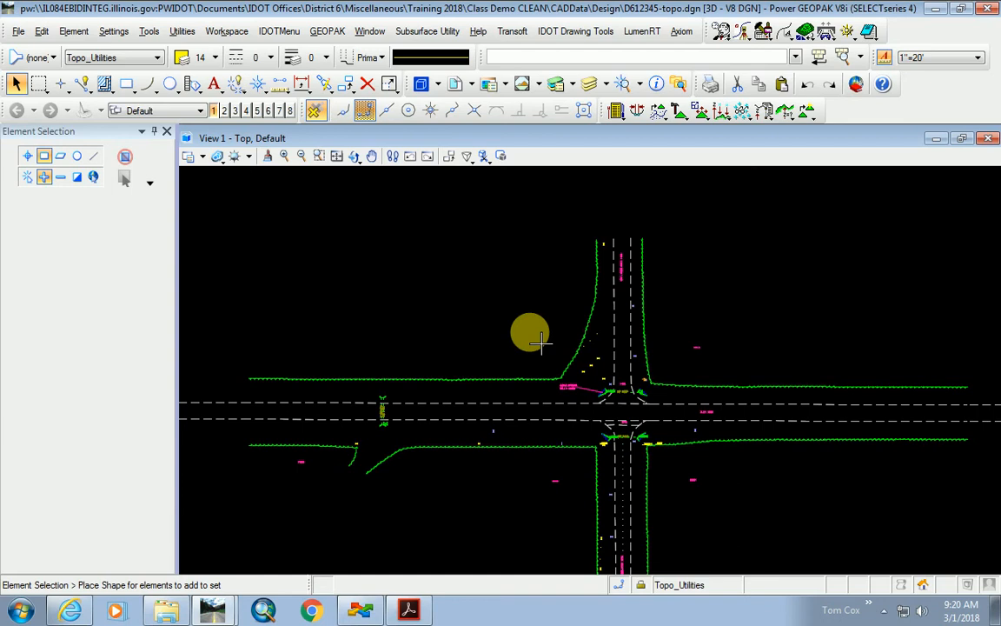
scroll(499, 347, down, 2)
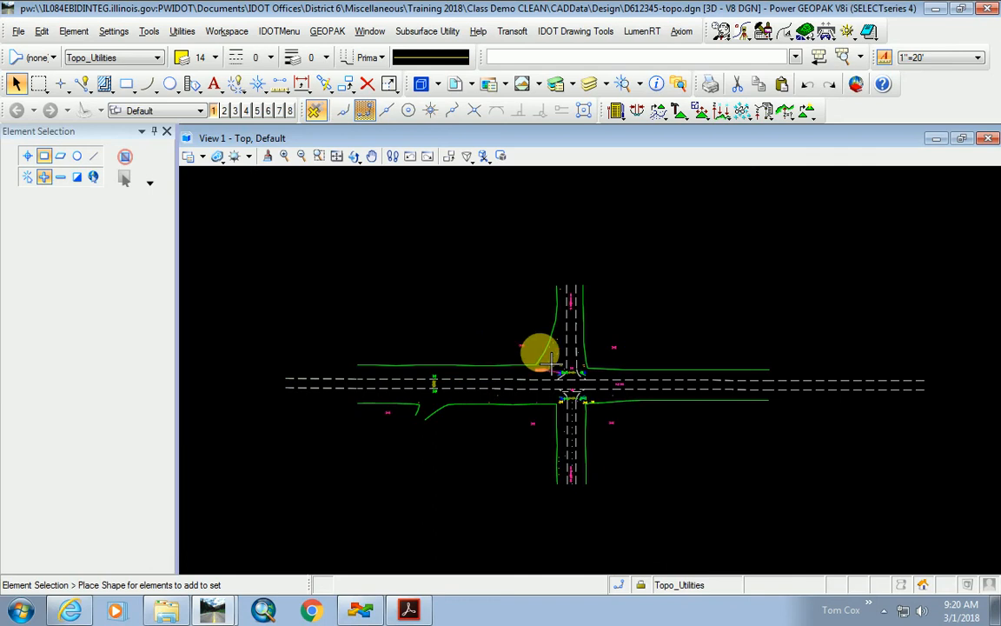
scroll(521, 375, up, 4)
scroll(608, 377, down, 2)
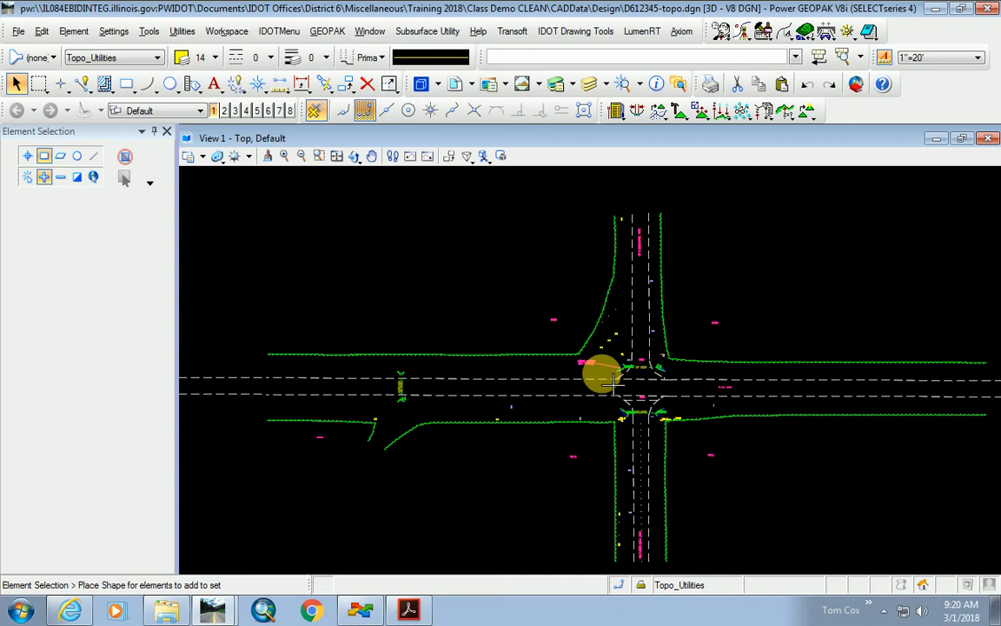
scroll(613, 380, up, 2)
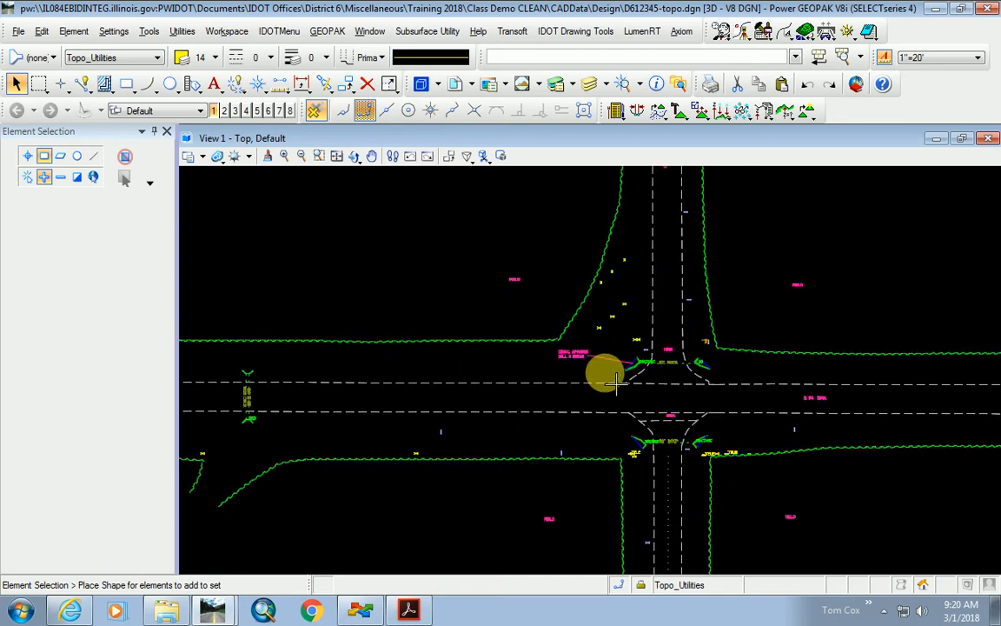
scroll(614, 380, up, 4)
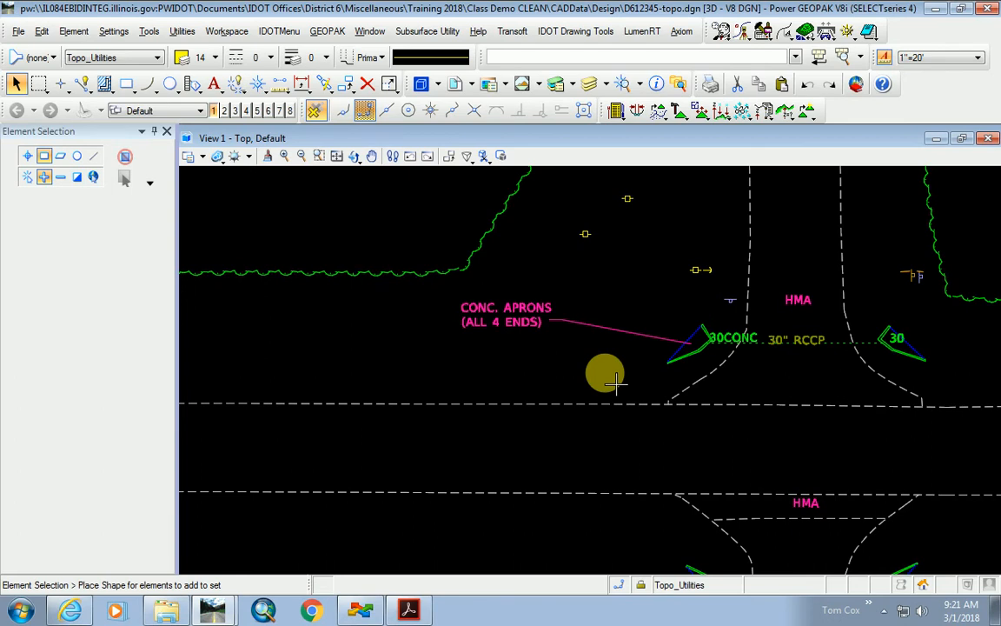
scroll(614, 383, down, 5)
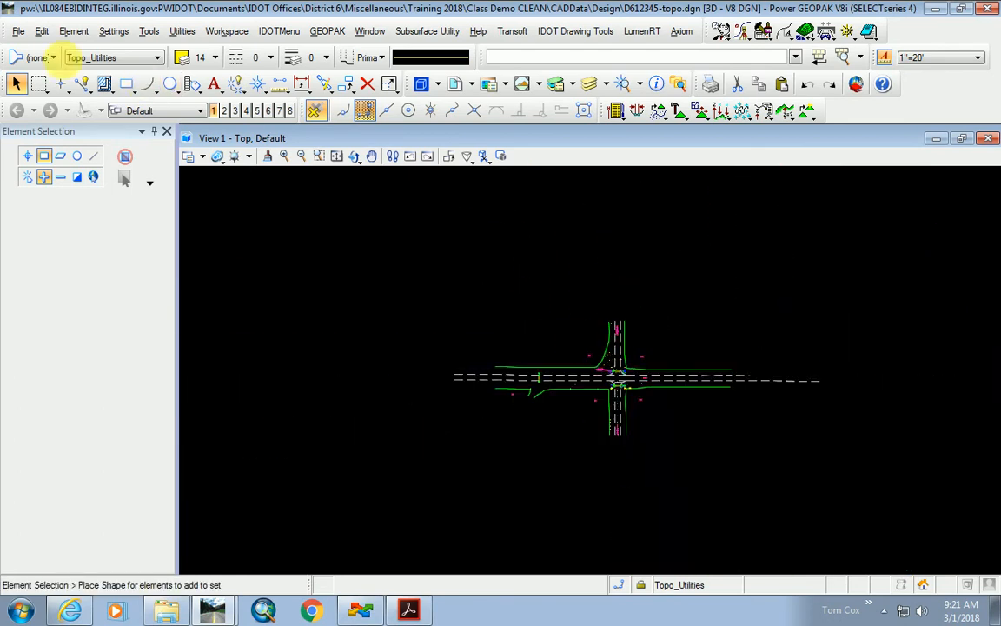
- Select all elements in the drawing and start the Change Text Attributes tool on the selection
right_click(355, 358)
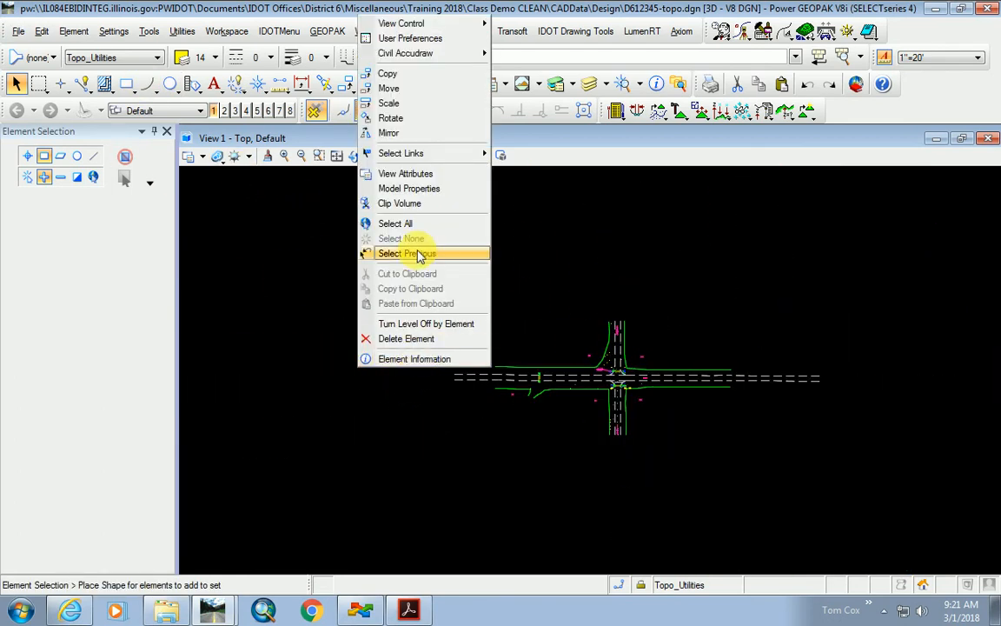
click(405, 224)
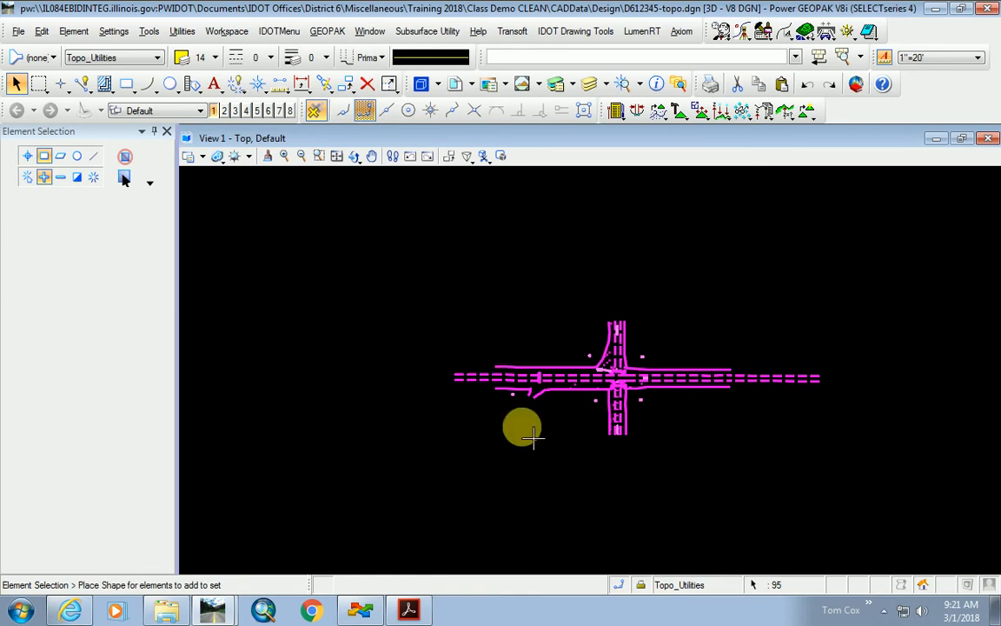
scroll(623, 376, up, 2)
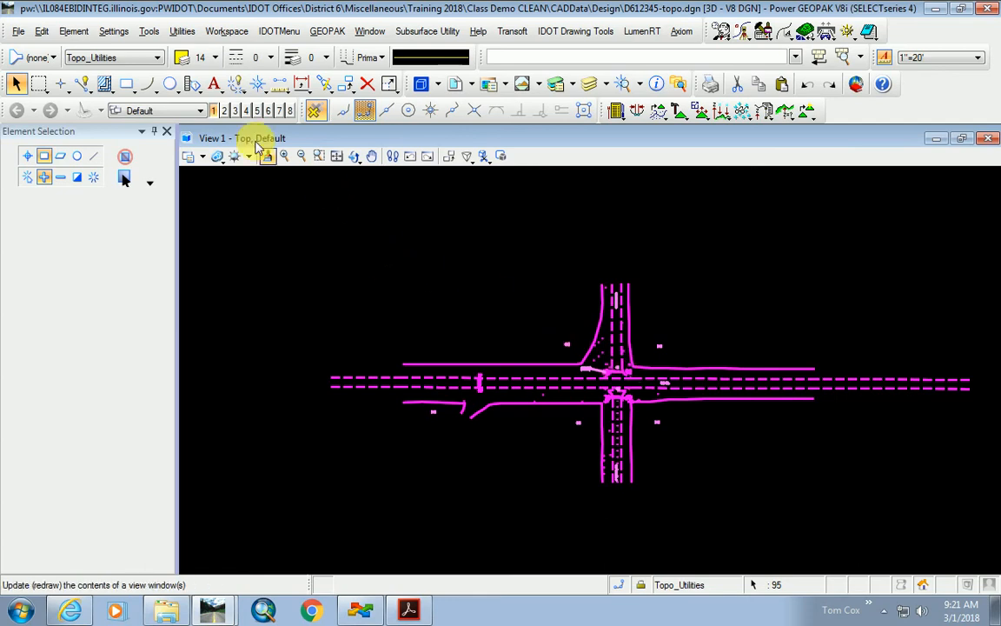
click(214, 85)
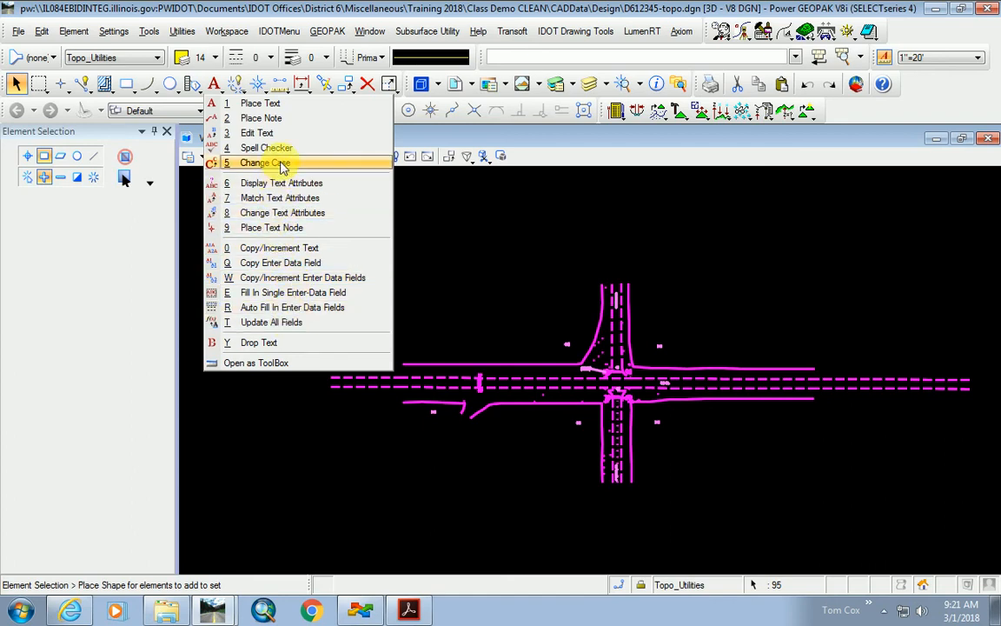
click(312, 215)
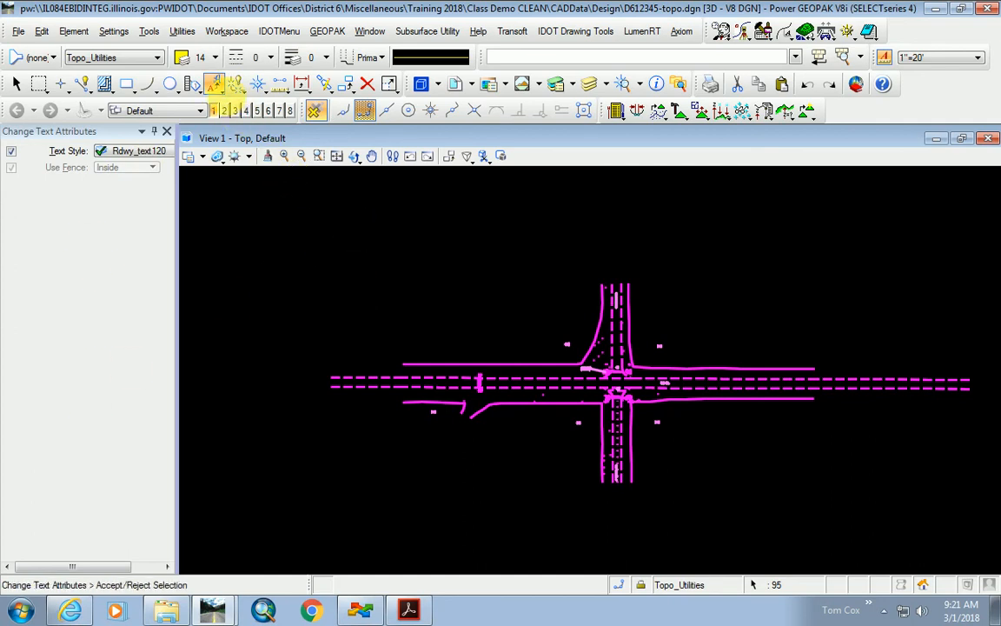
- Look up the Change Text Attributes tool among the Drawing tasks of Civil Tools, and close the task list
click(214, 84)
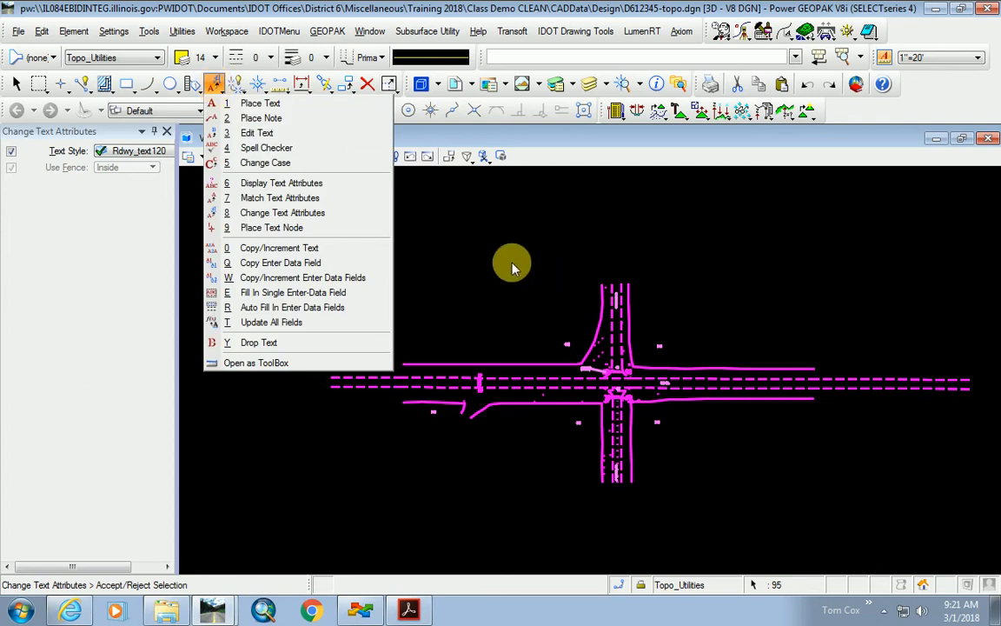
click(533, 270)
click(149, 31)
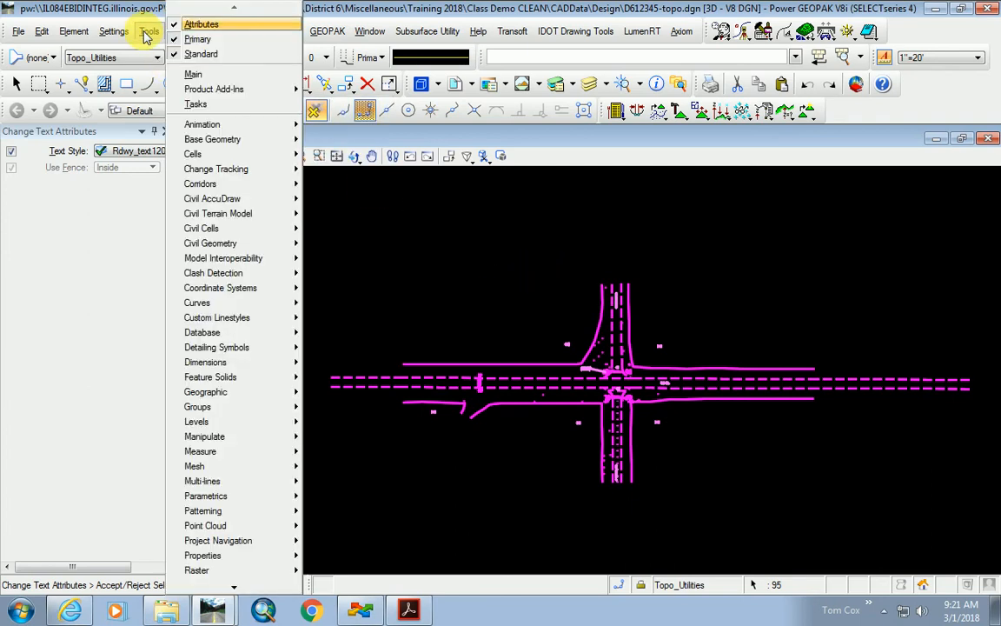
click(214, 104)
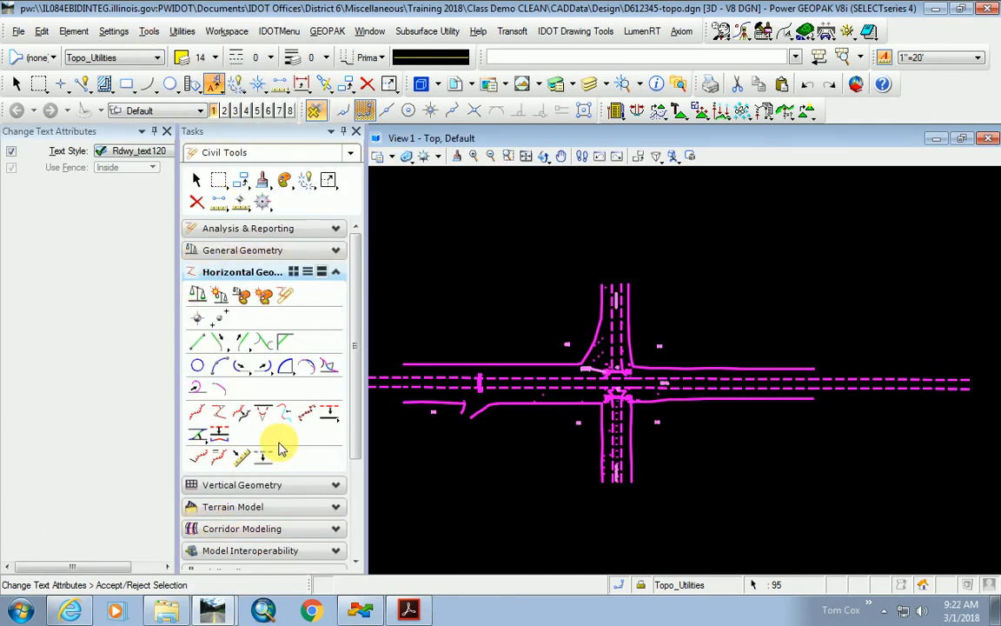
drag(351, 408, 353, 534)
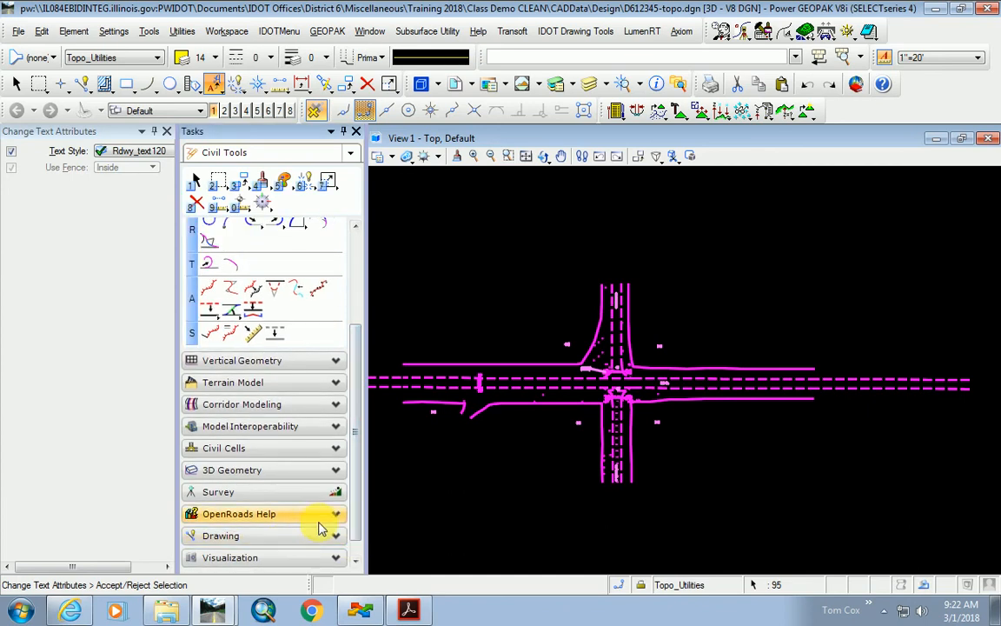
click(332, 539)
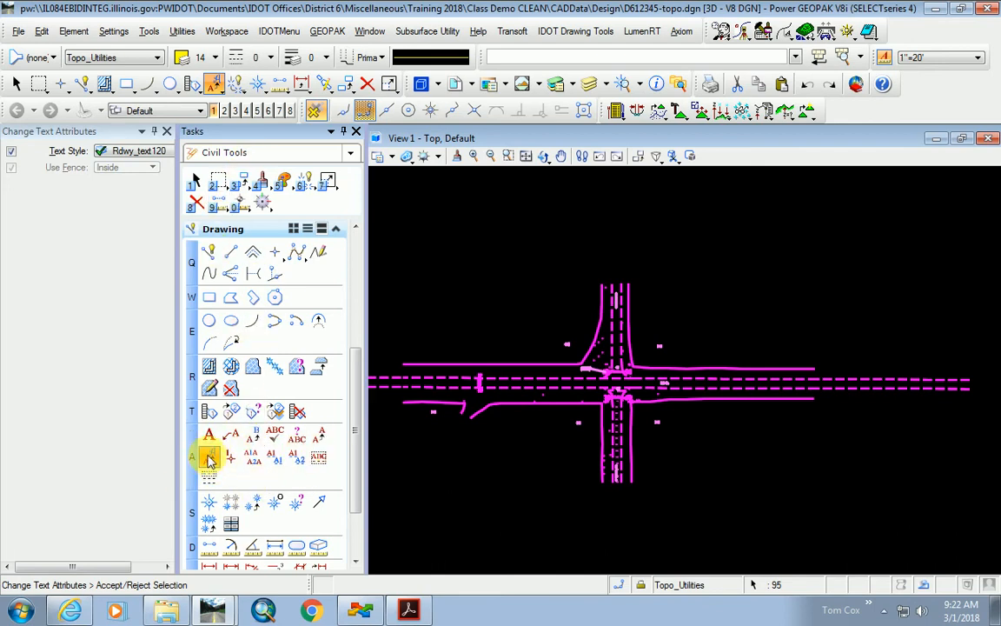
click(216, 86)
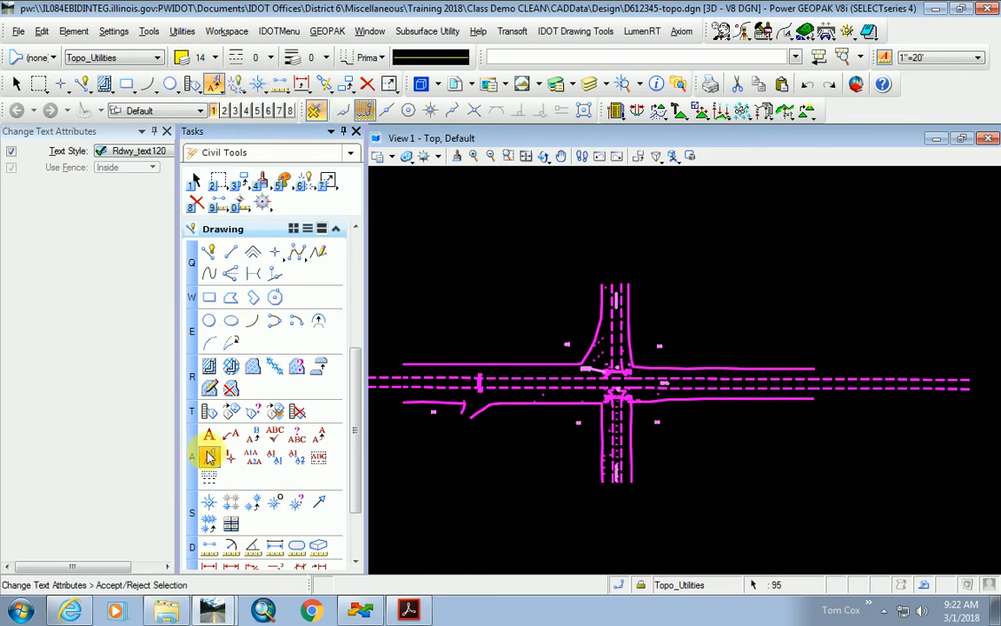
click(355, 132)
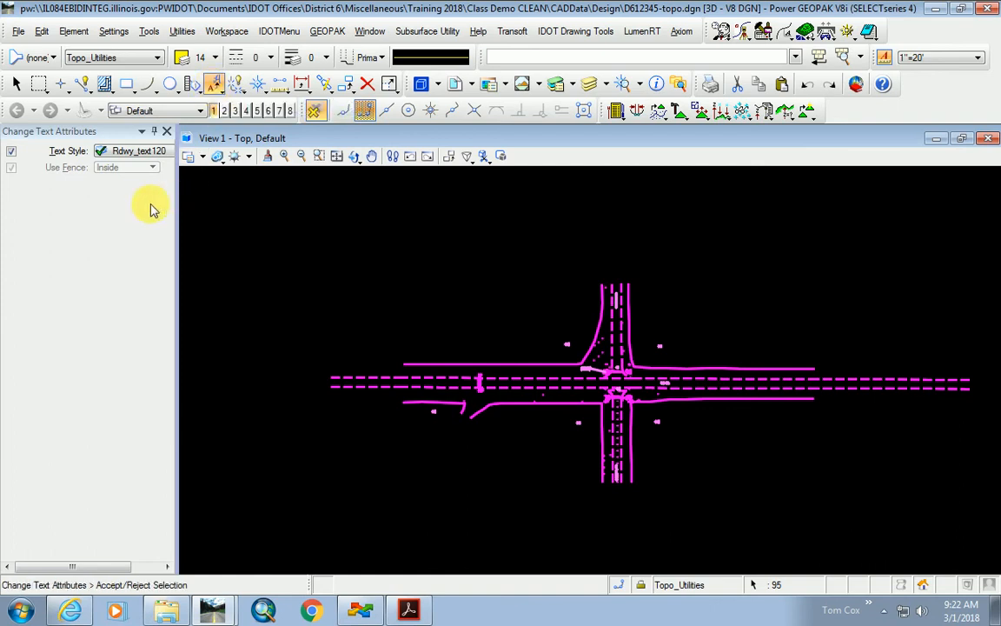
- Keep Rdwy_text120 as the text style and expand the Change Text Attributes settings to show all options
click(158, 153)
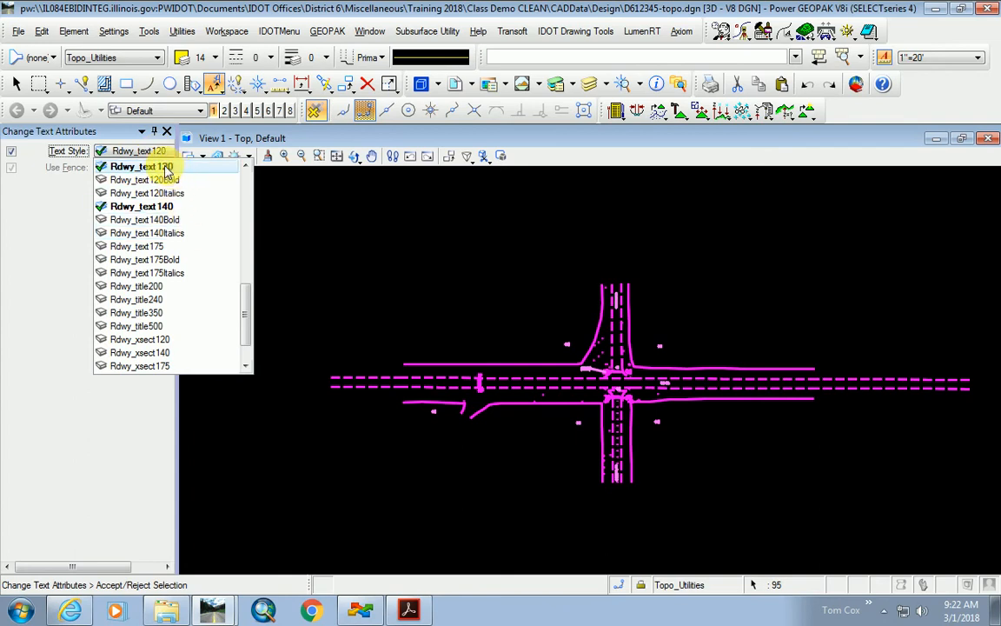
click(167, 168)
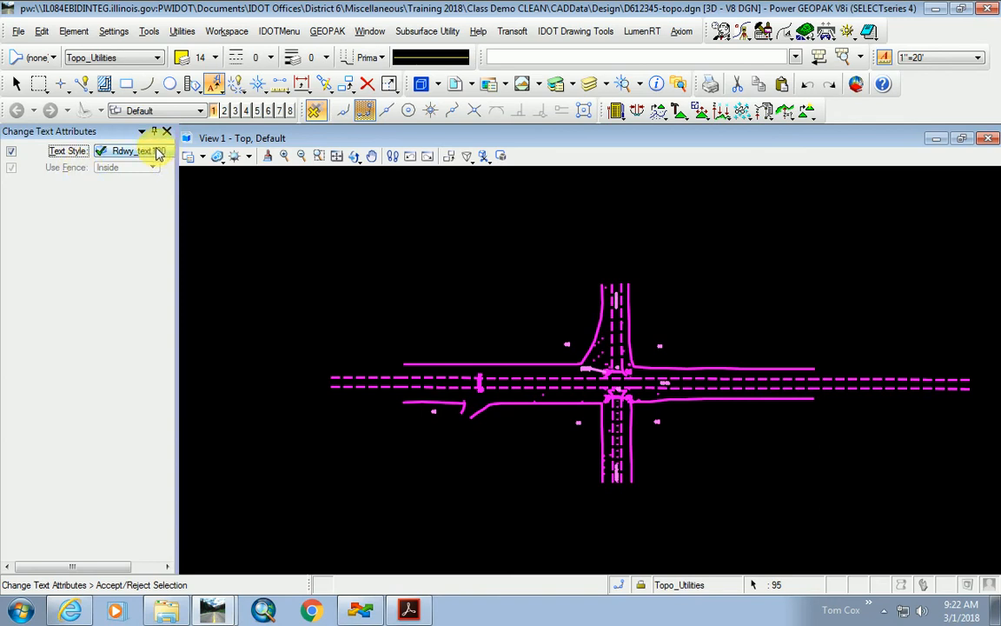
click(141, 132)
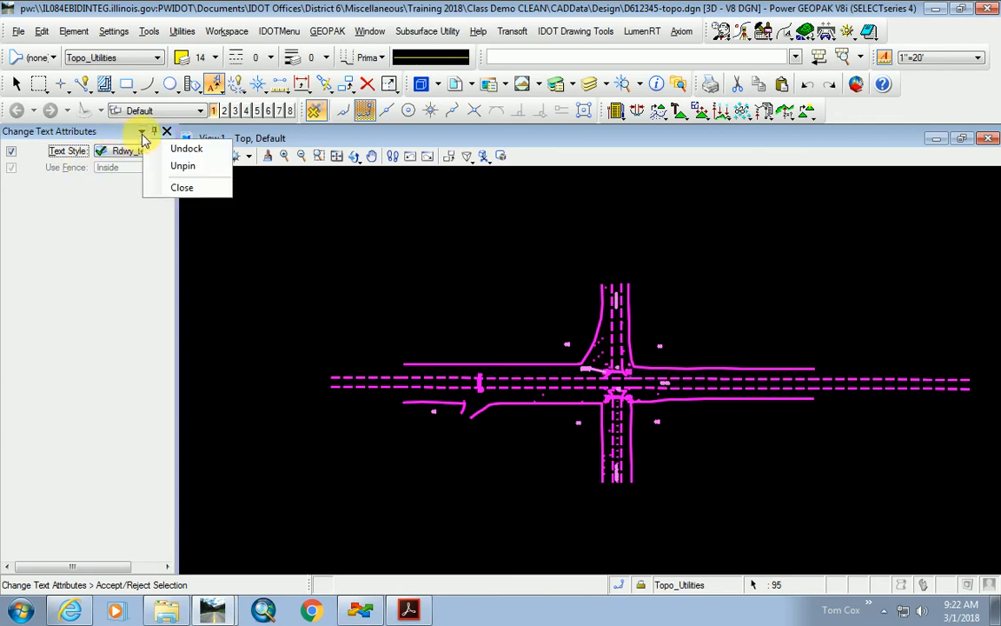
click(330, 358)
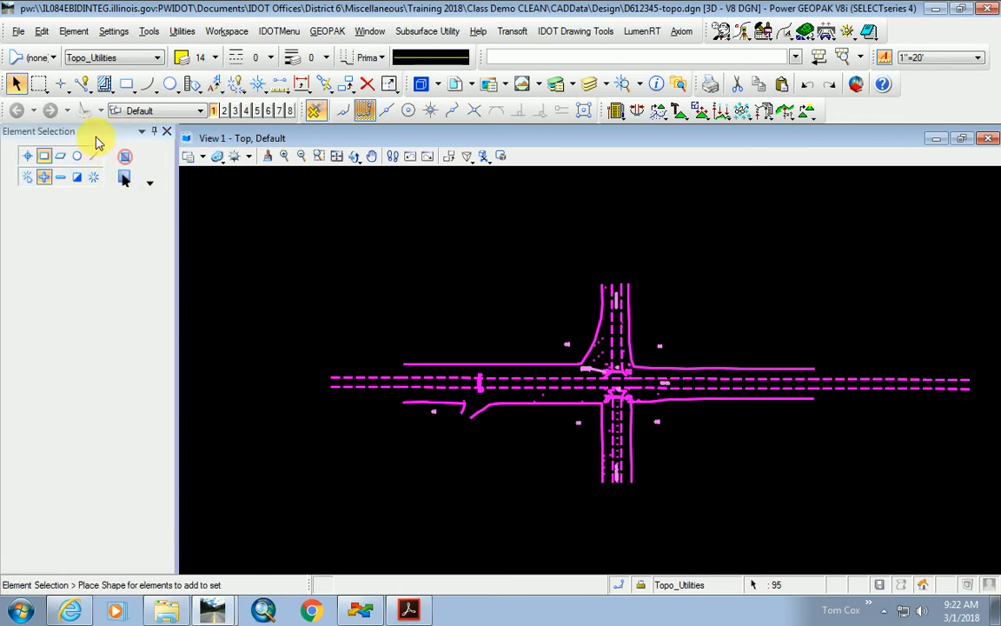
click(211, 84)
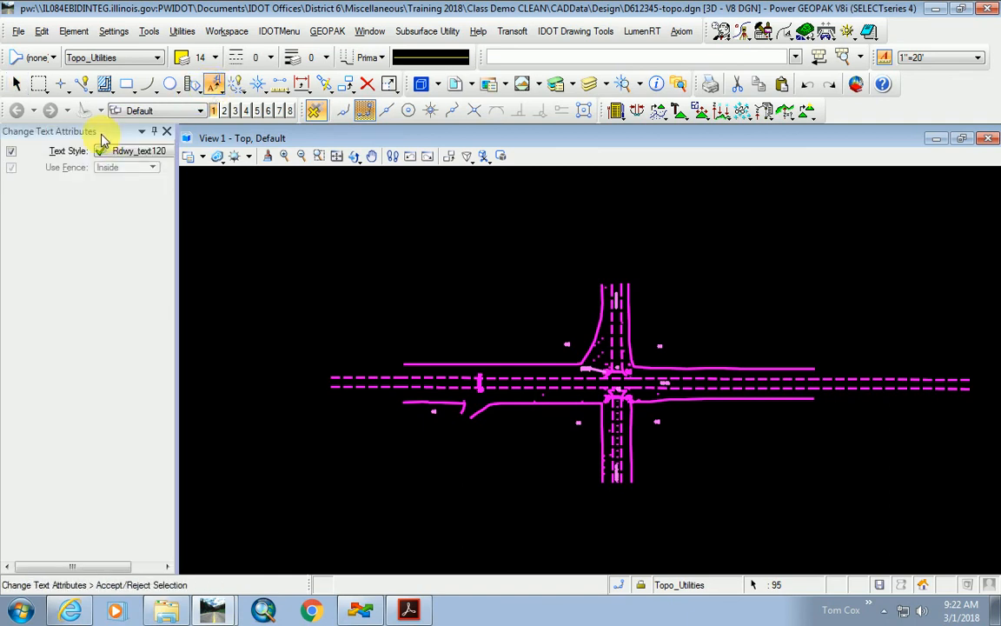
drag(101, 132, 194, 225)
click(439, 271)
drag(95, 293, 32, 351)
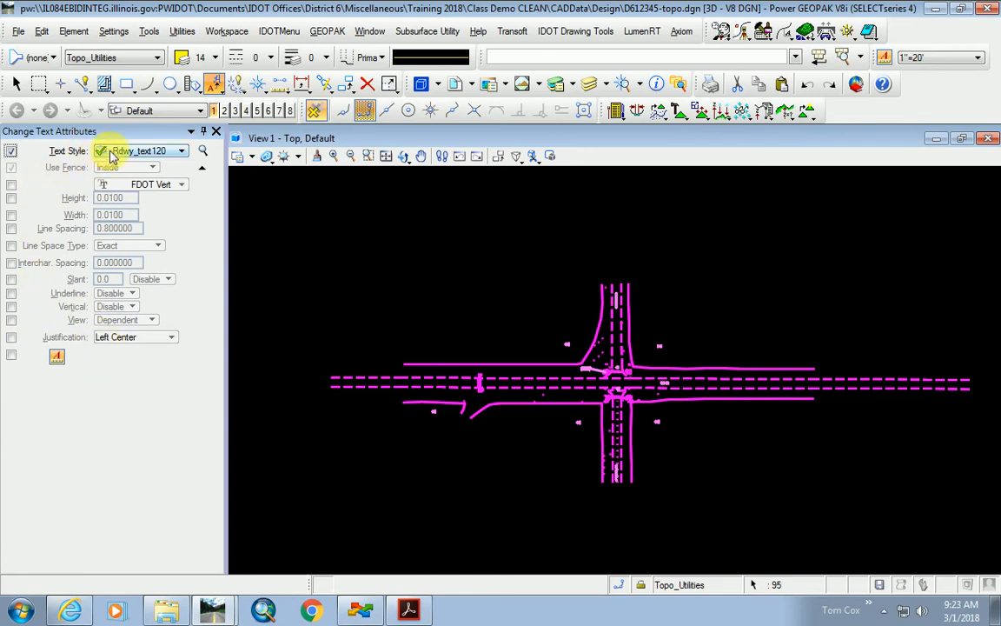
- Choose the Rdwy_text120 text style and include font, height, width, line spacing and line space type in the change
click(178, 151)
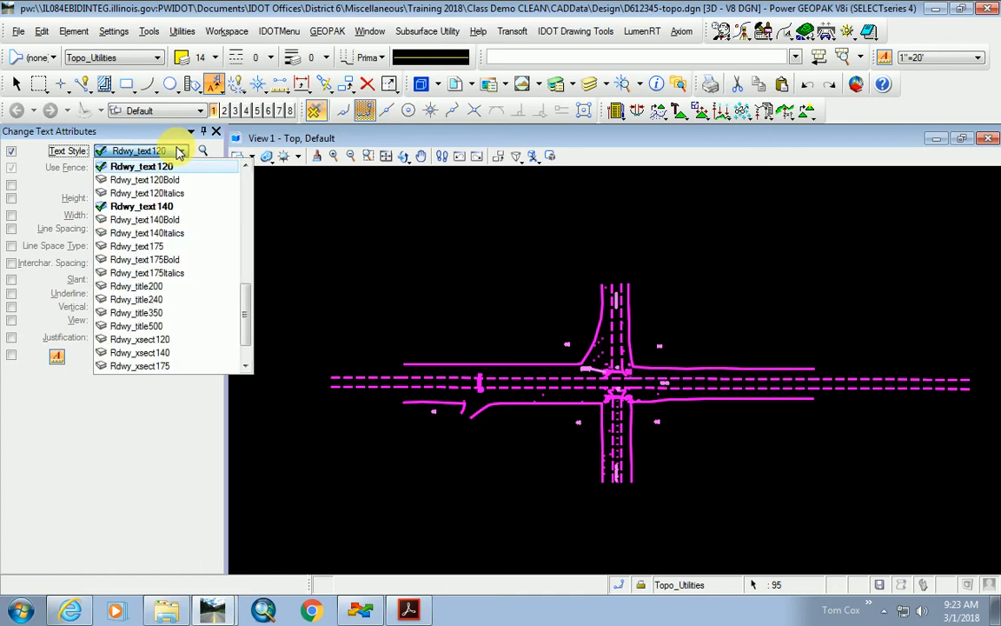
scroll(170, 252, up, 2)
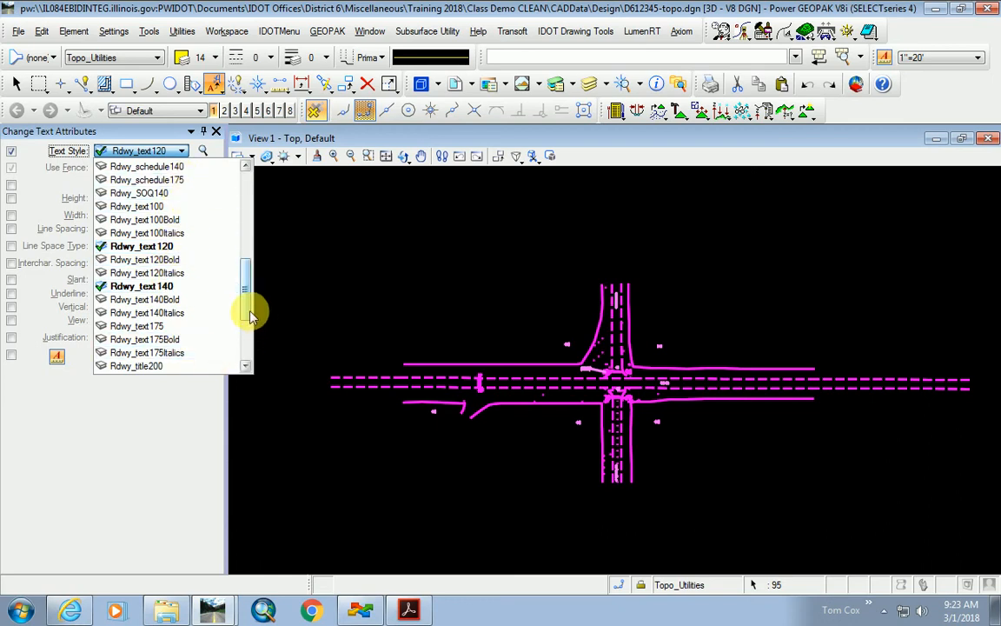
drag(250, 304, 249, 319)
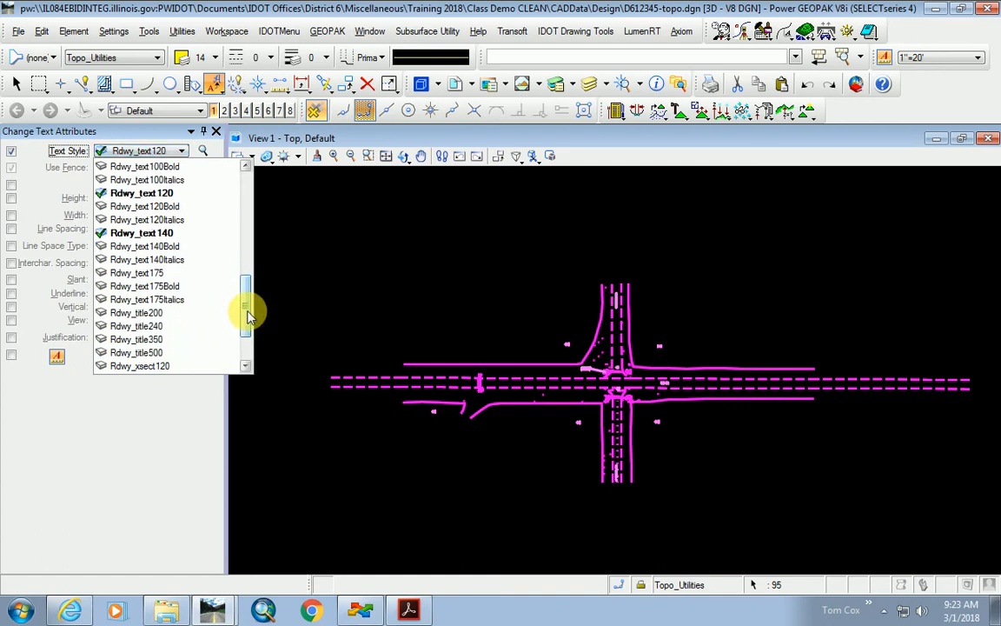
scroll(174, 224, up, 1)
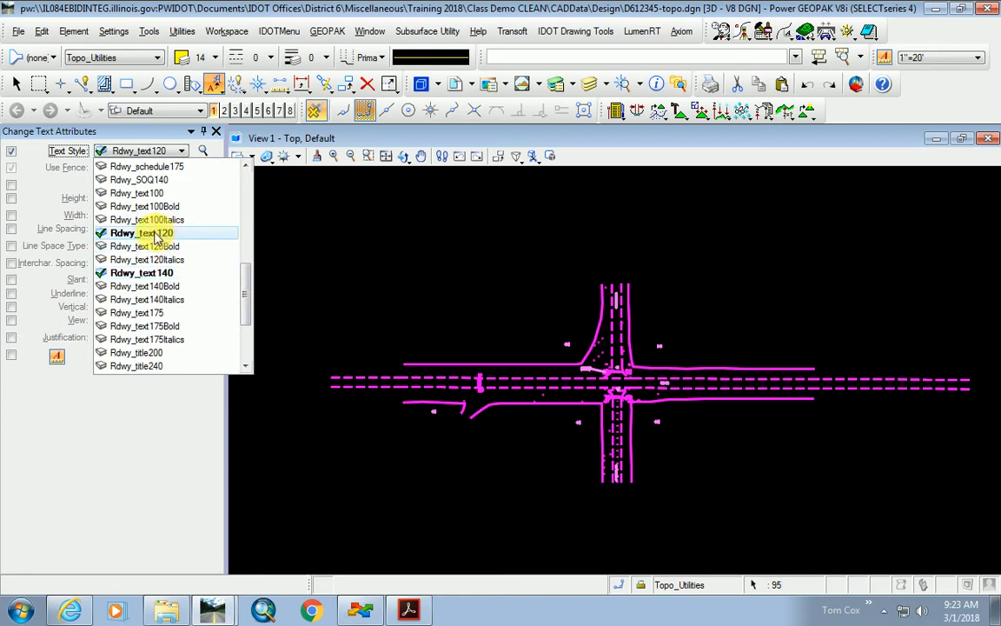
click(154, 234)
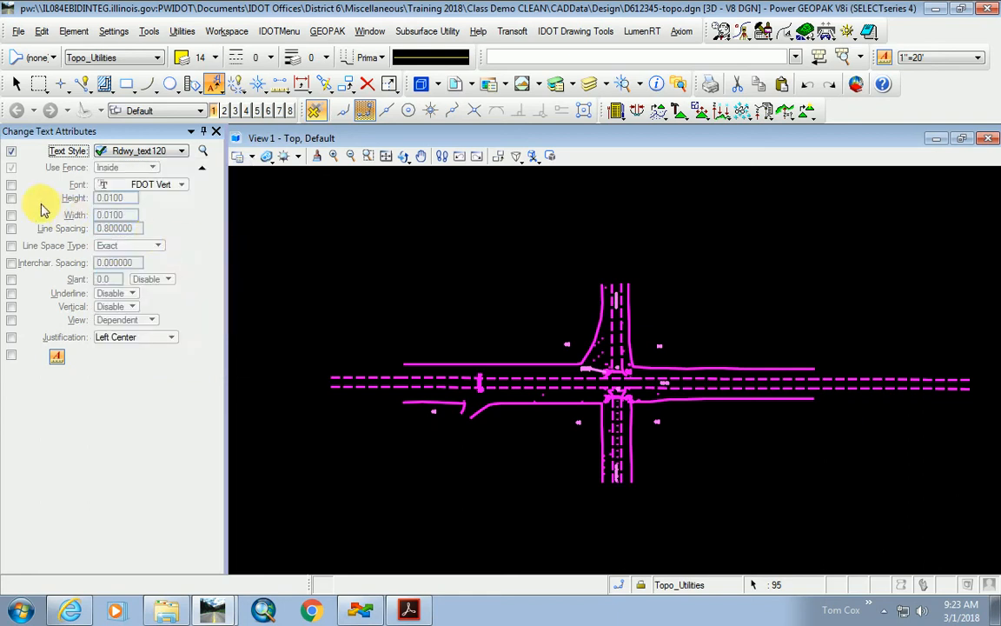
click(11, 184)
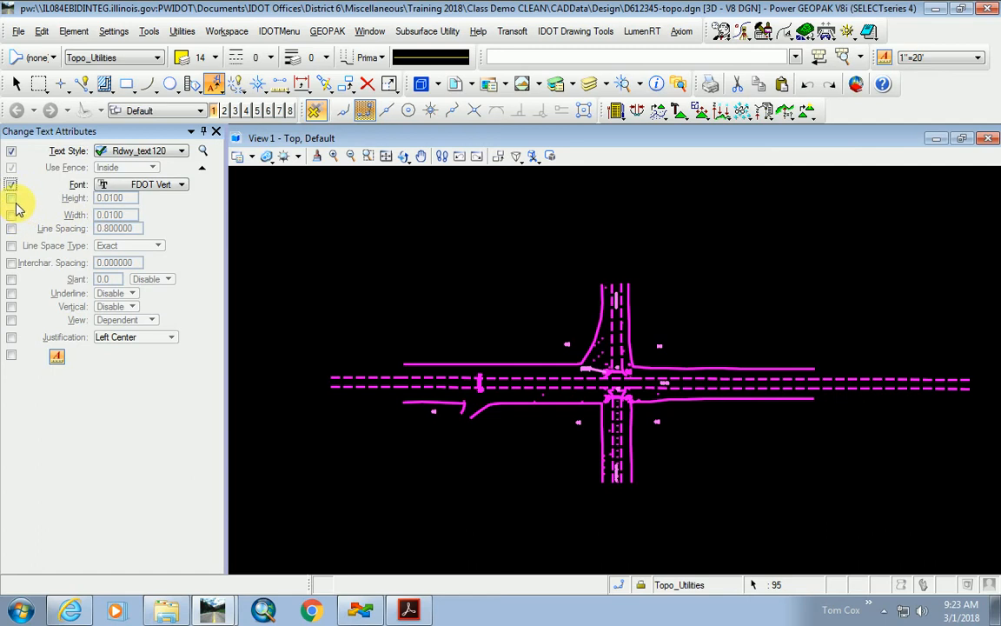
click(11, 198)
click(10, 215)
click(10, 227)
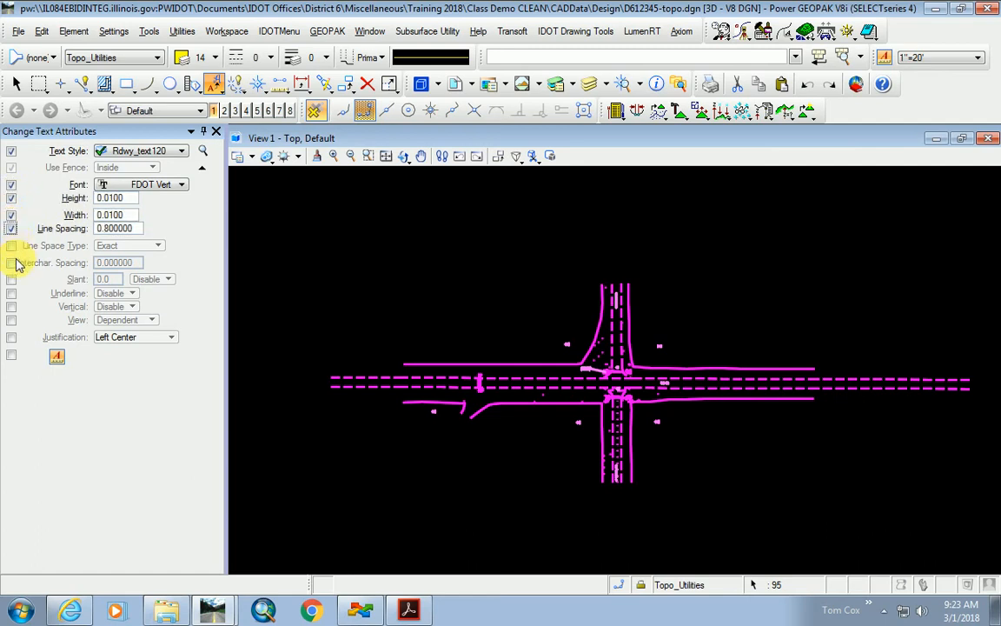
click(11, 245)
- Include annotation scale in the text attribute change and leave the annotation scale lock on
click(11, 354)
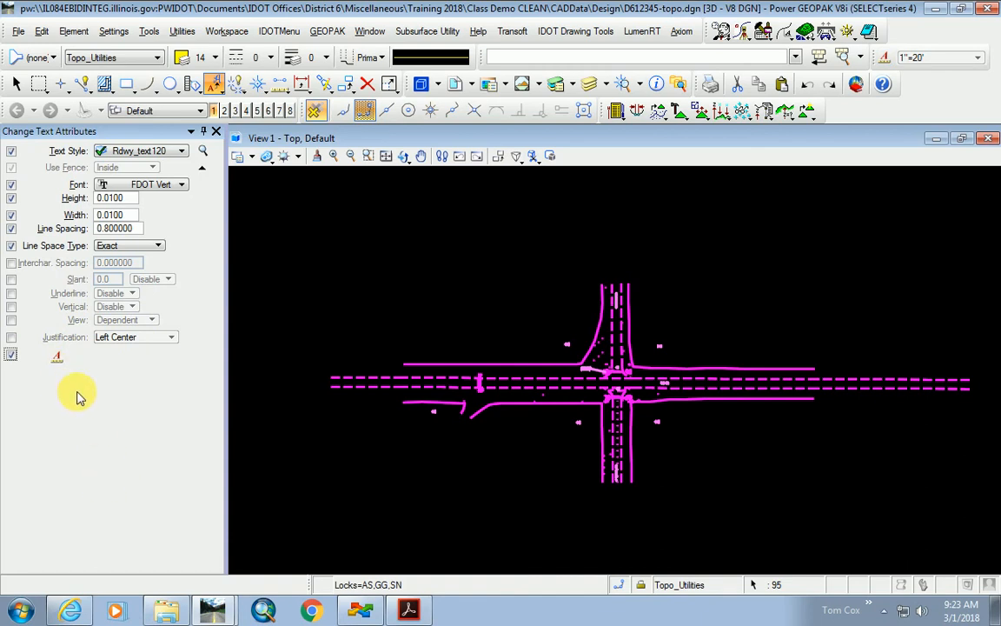
click(56, 354)
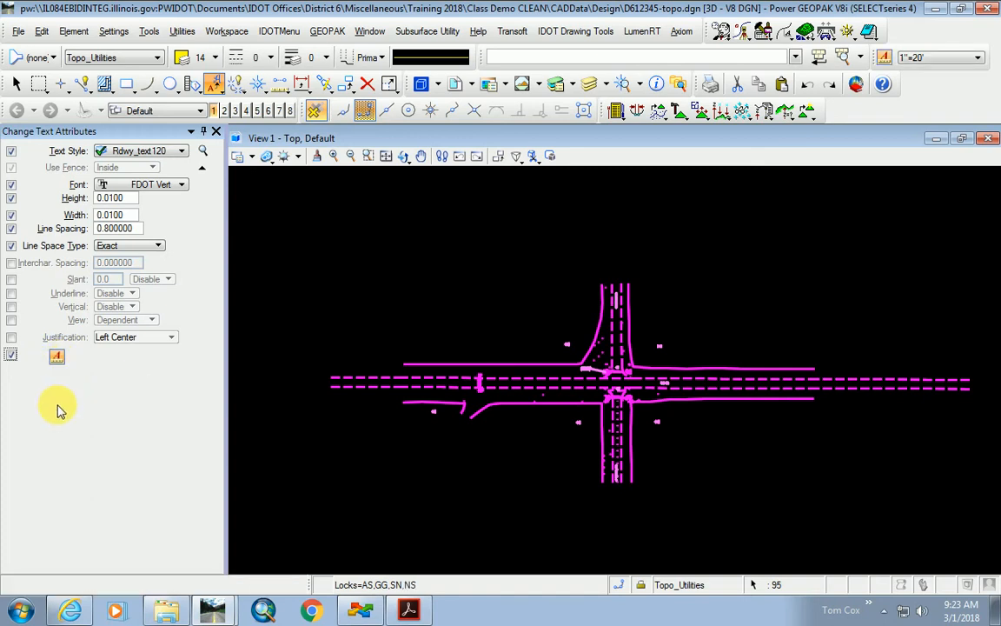
click(55, 356)
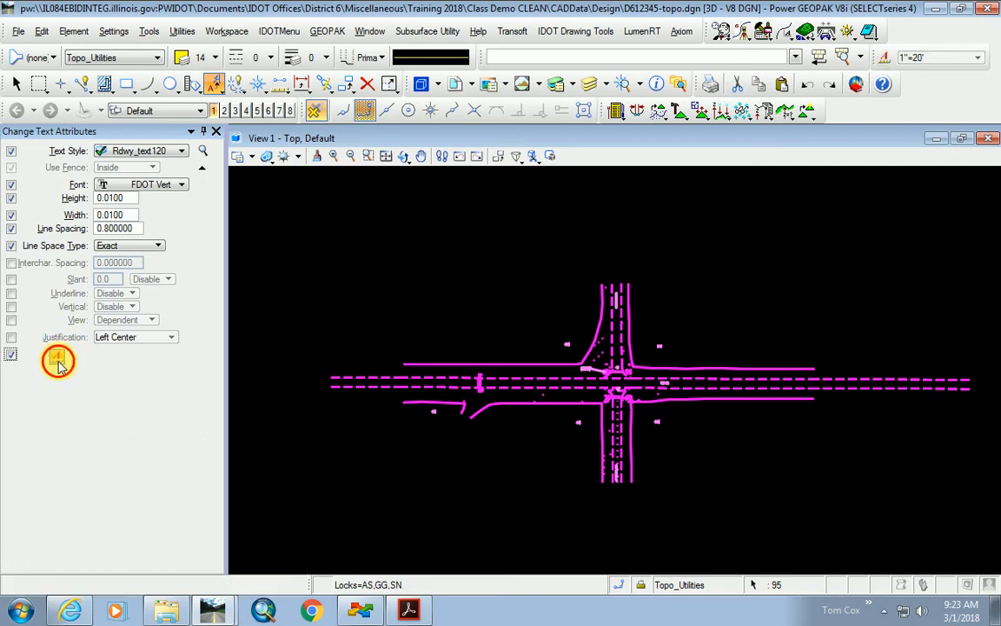
click(56, 355)
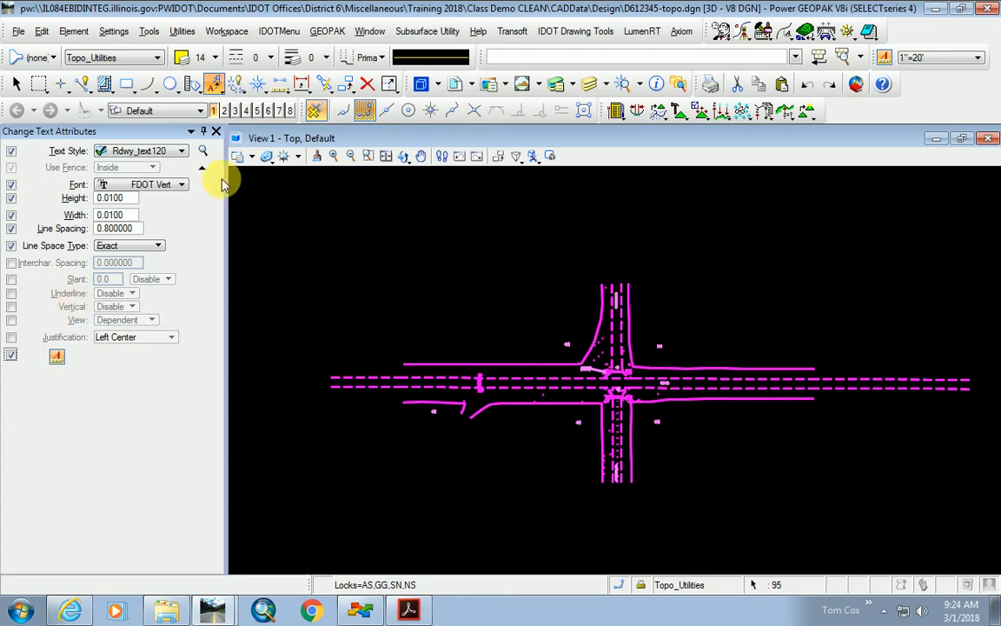
- Apply the Rdwy_text175 text style with its font, height, width, line spacing and line space type to all selected text
click(139, 151)
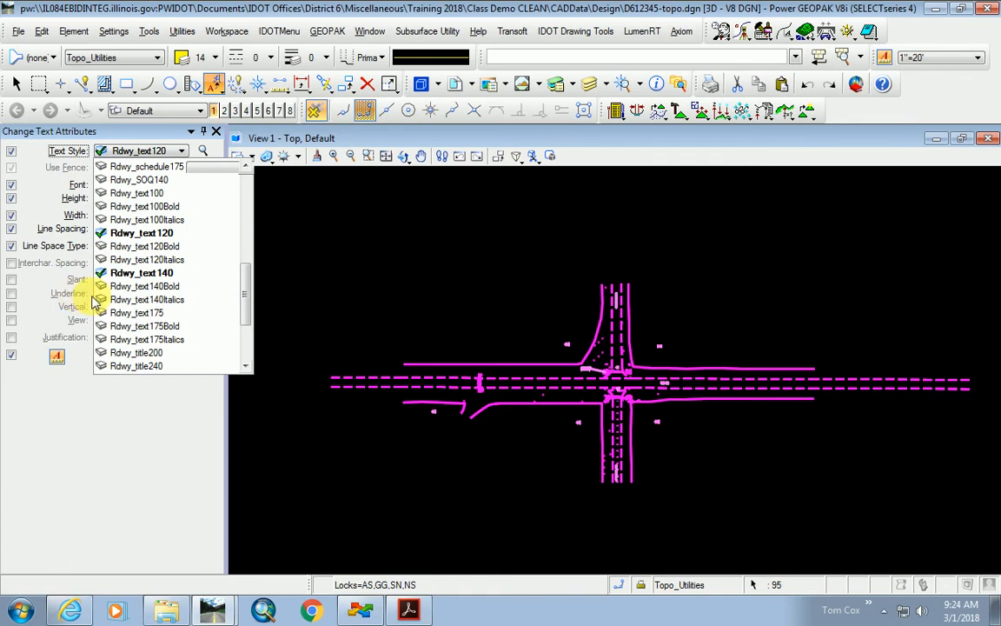
click(174, 312)
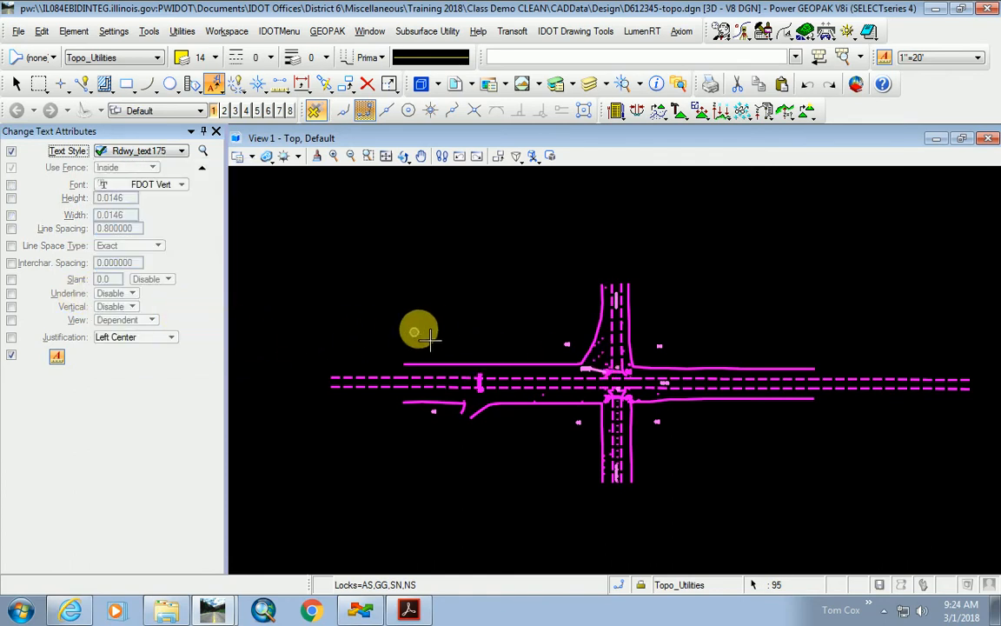
click(11, 184)
click(12, 198)
click(11, 215)
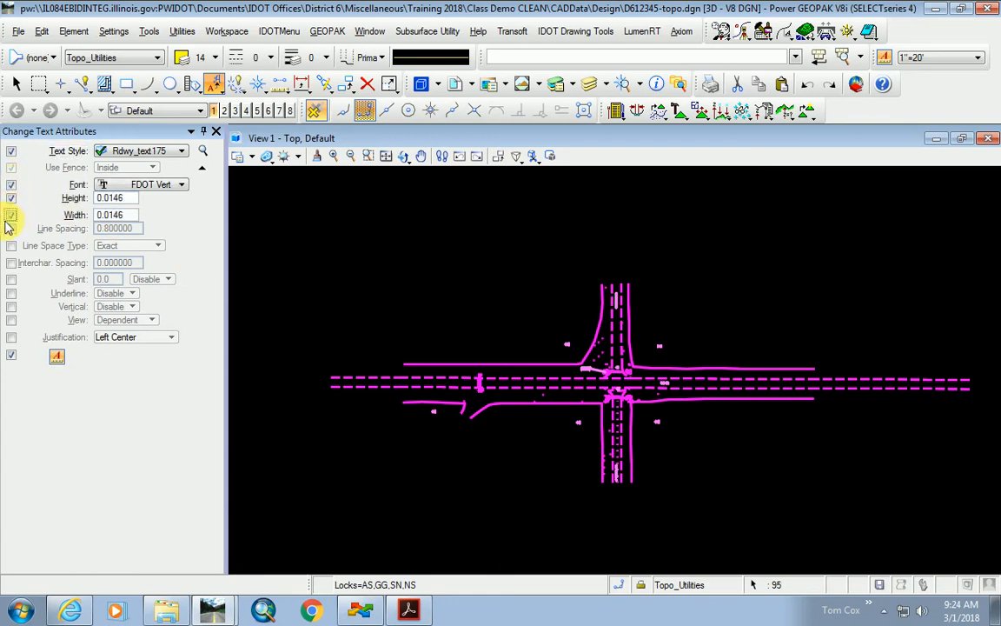
click(12, 246)
click(12, 227)
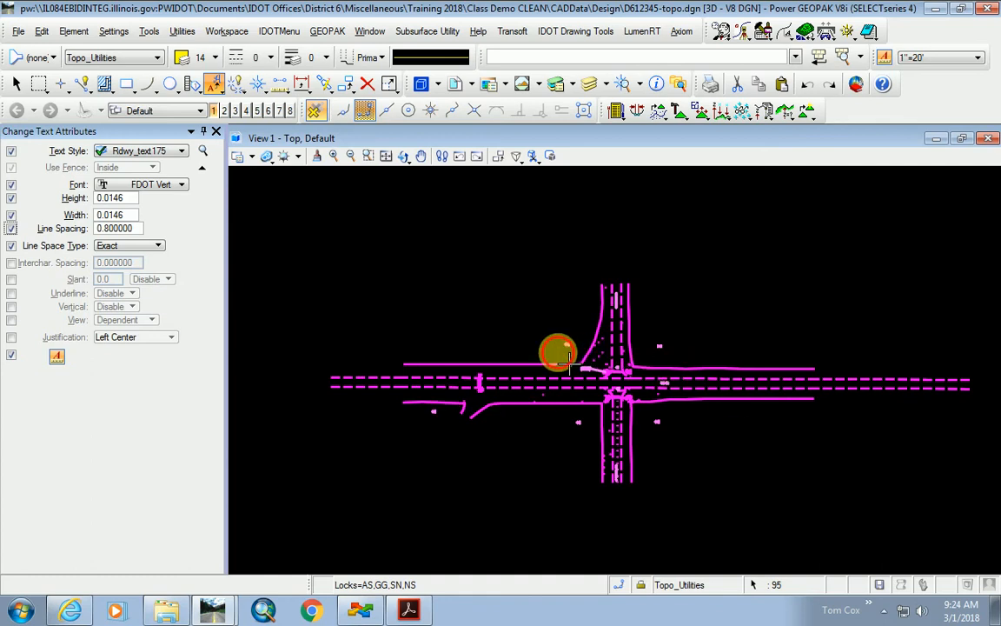
click(569, 363)
scroll(671, 395, up, 5)
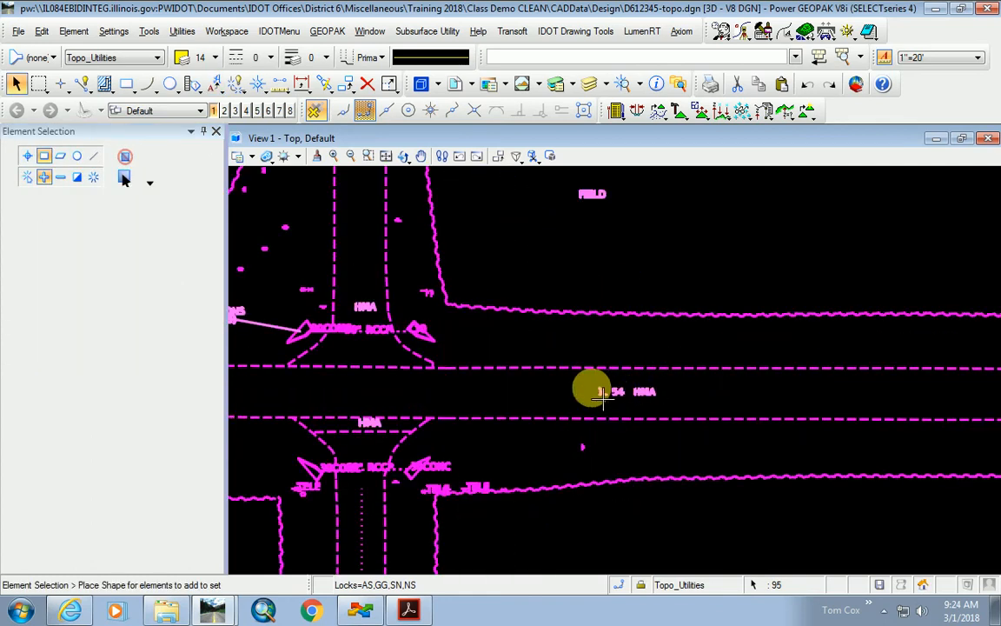
scroll(590, 430, up, 2)
scroll(590, 428, down, 2)
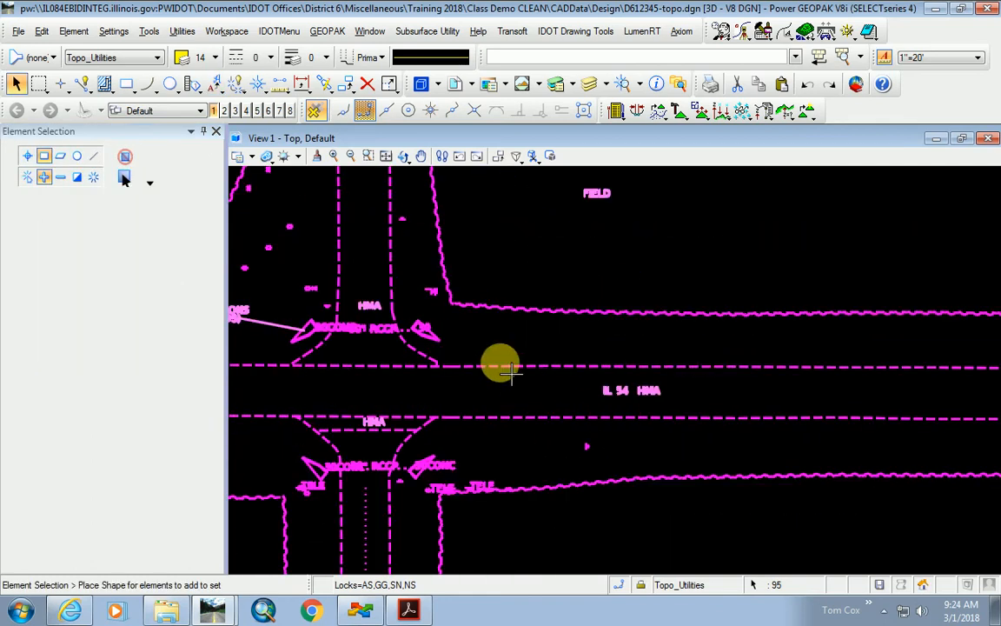
- Apply the Rdwy_text120 text style to all the selected text with annotation scale included
click(213, 83)
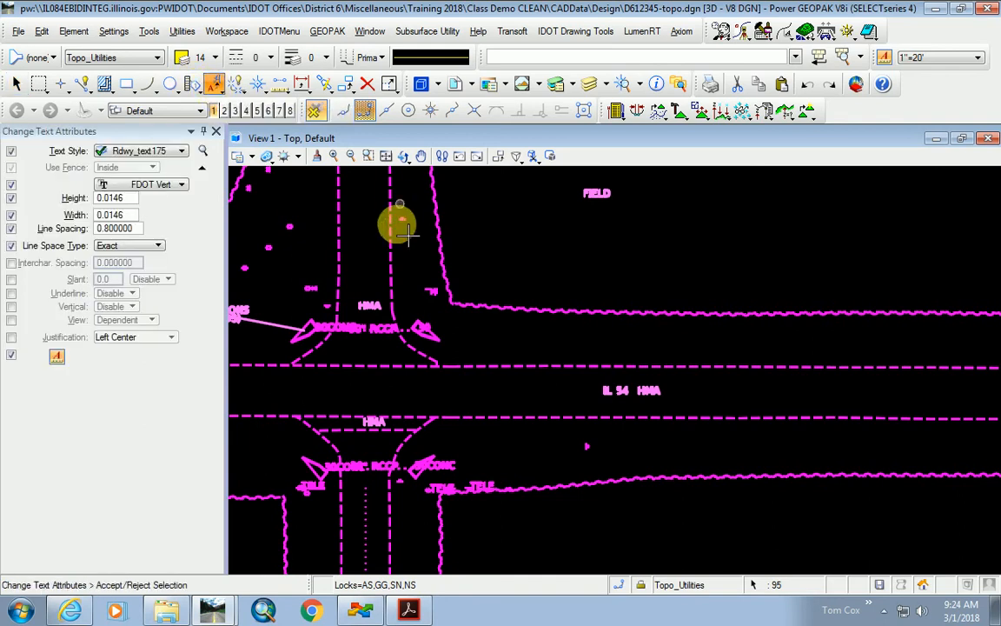
click(155, 150)
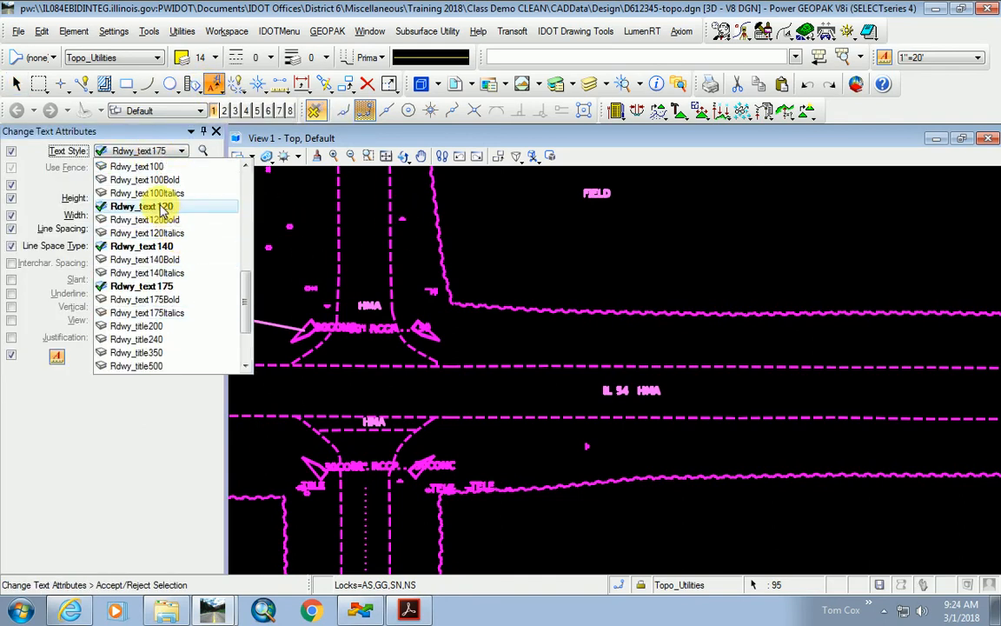
click(162, 206)
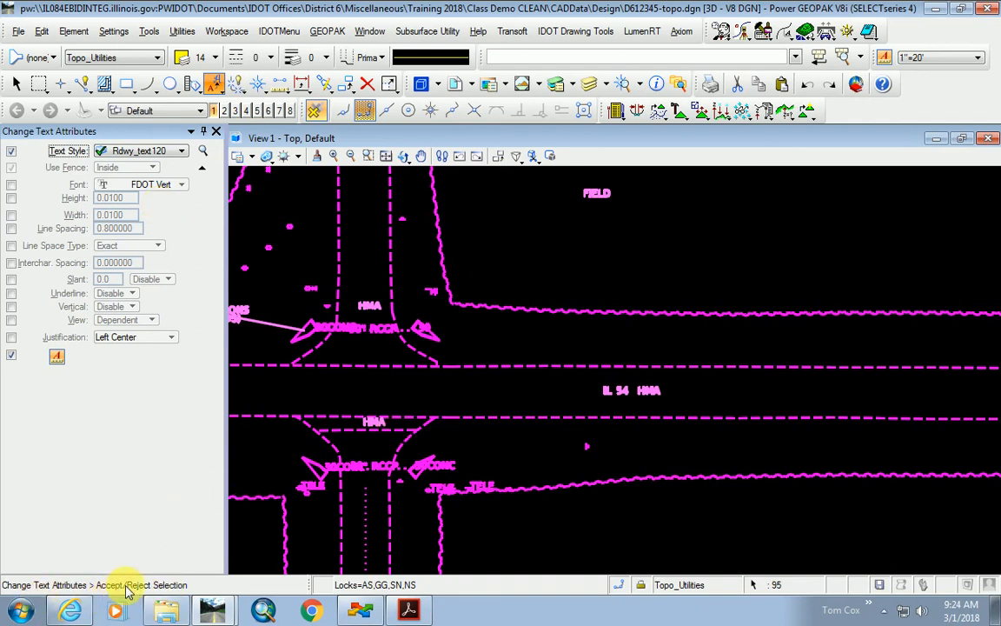
click(548, 277)
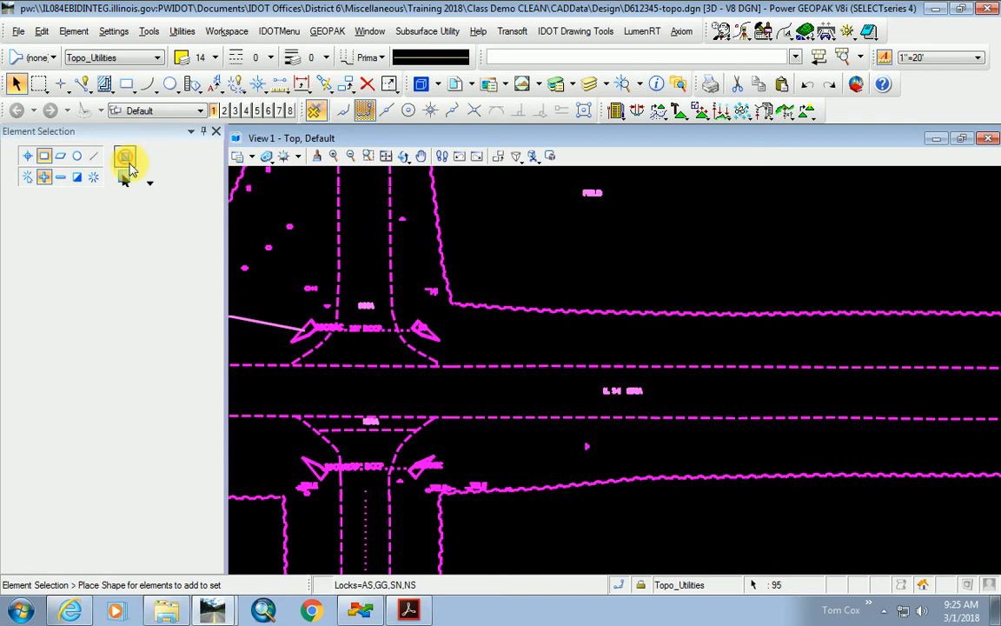
- Clear the selection of all elements in the topo drawing
scroll(664, 422, down, 3)
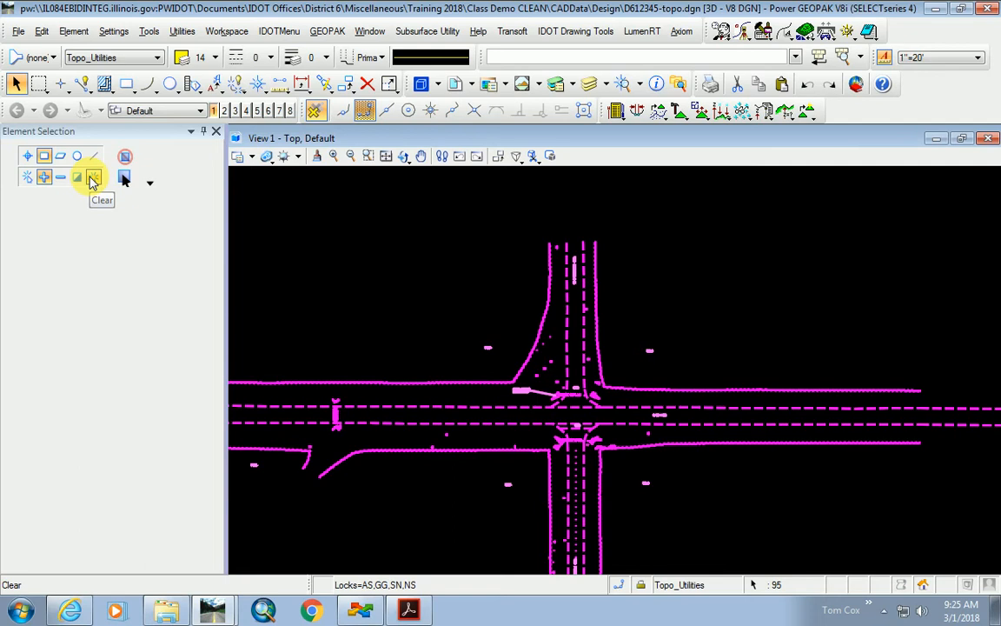
click(93, 178)
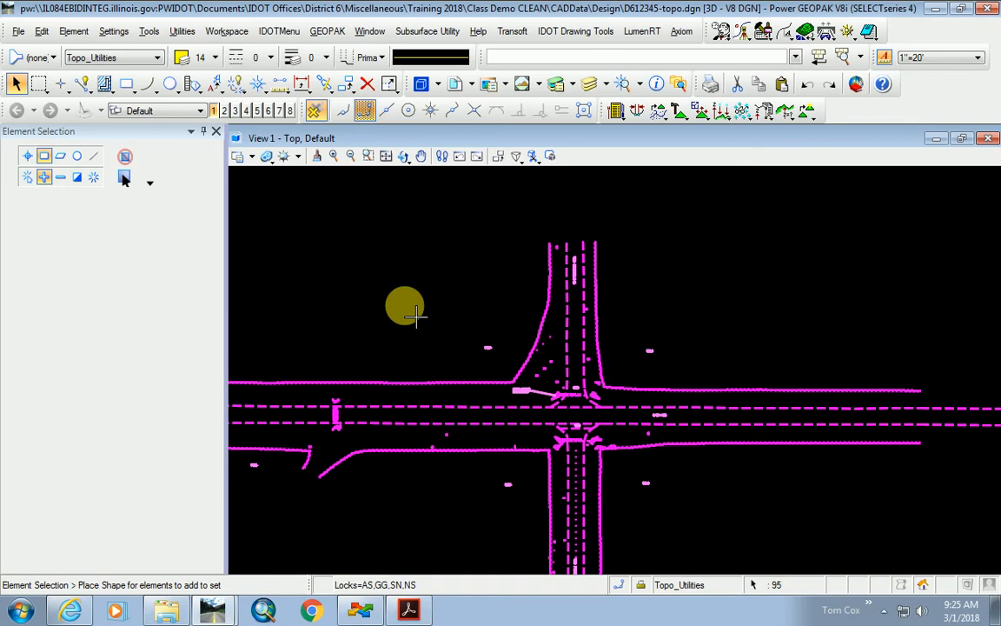
key(Escape)
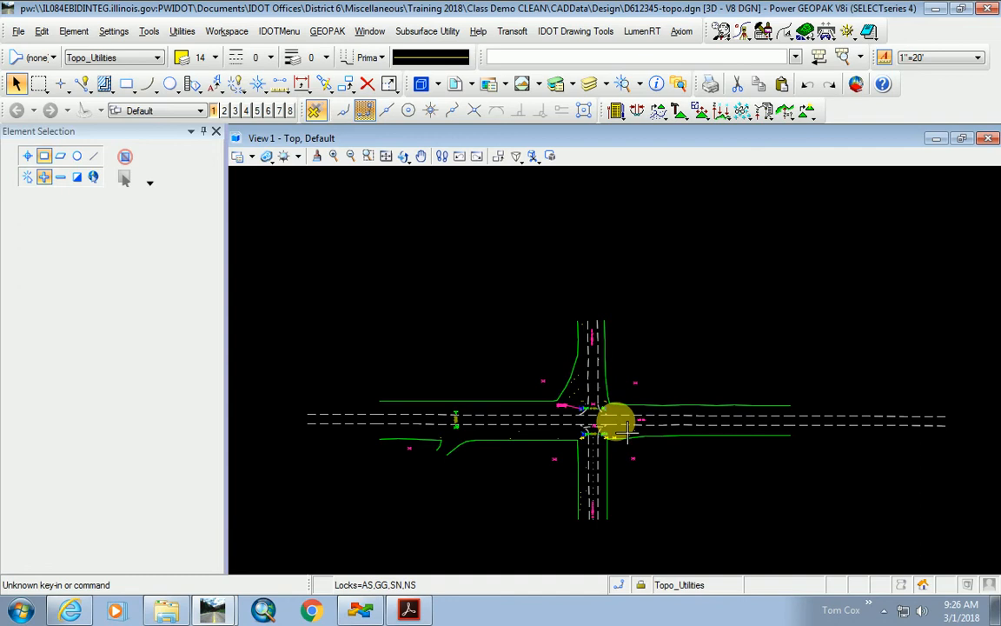
- Show the extended Element Selection settings and select all elements in the drawing
scroll(608, 427, up, 5)
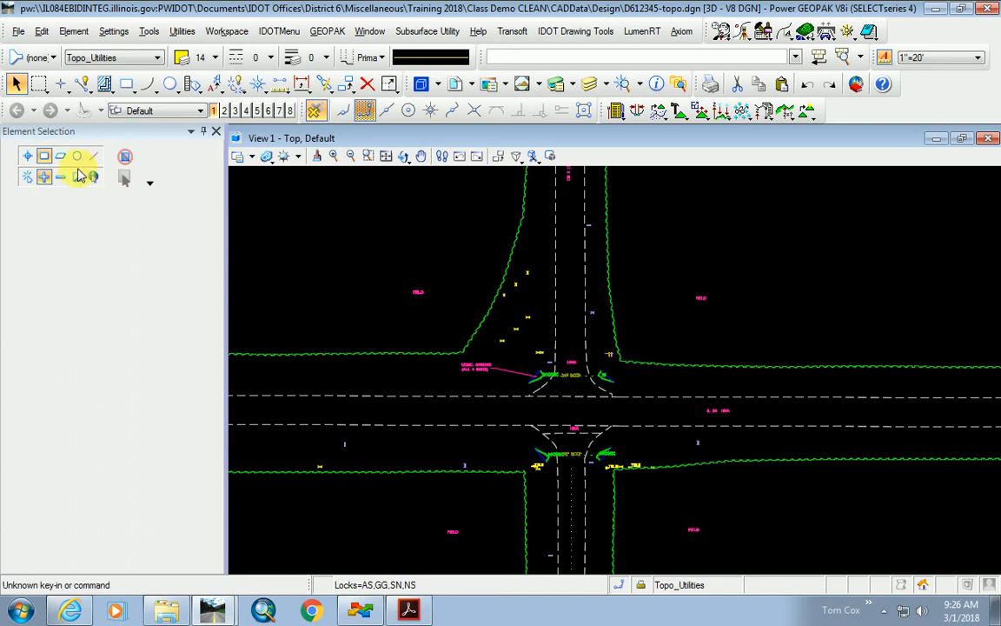
click(44, 156)
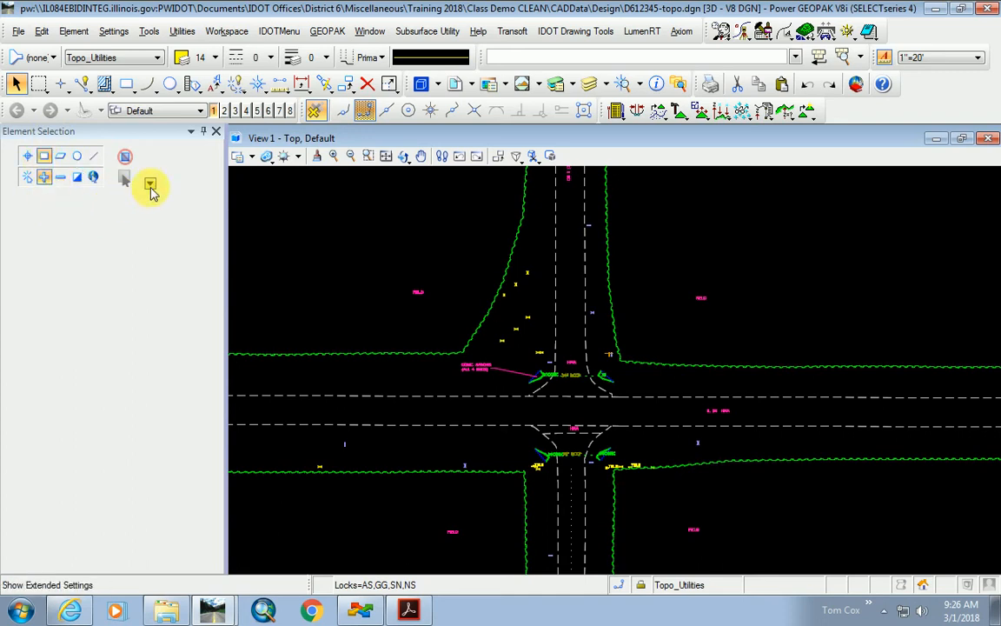
click(150, 183)
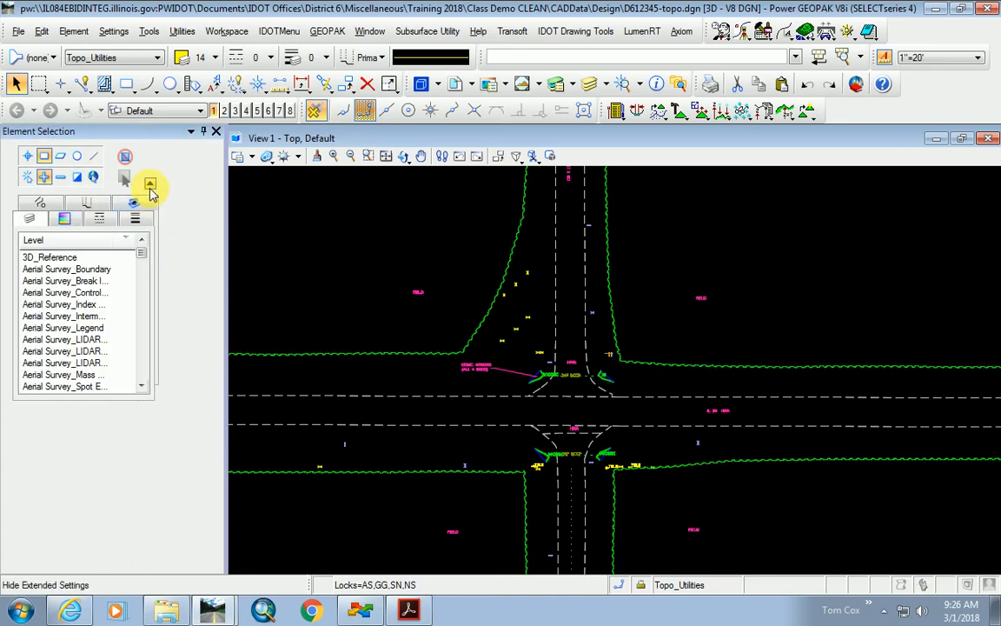
scroll(419, 308, down, 4)
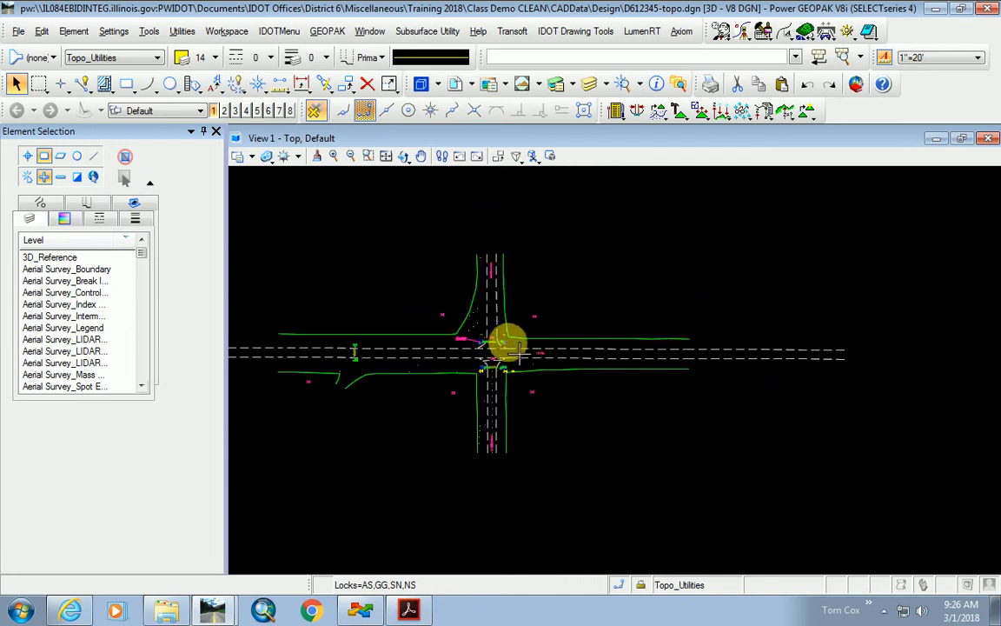
scroll(521, 349, down, 2)
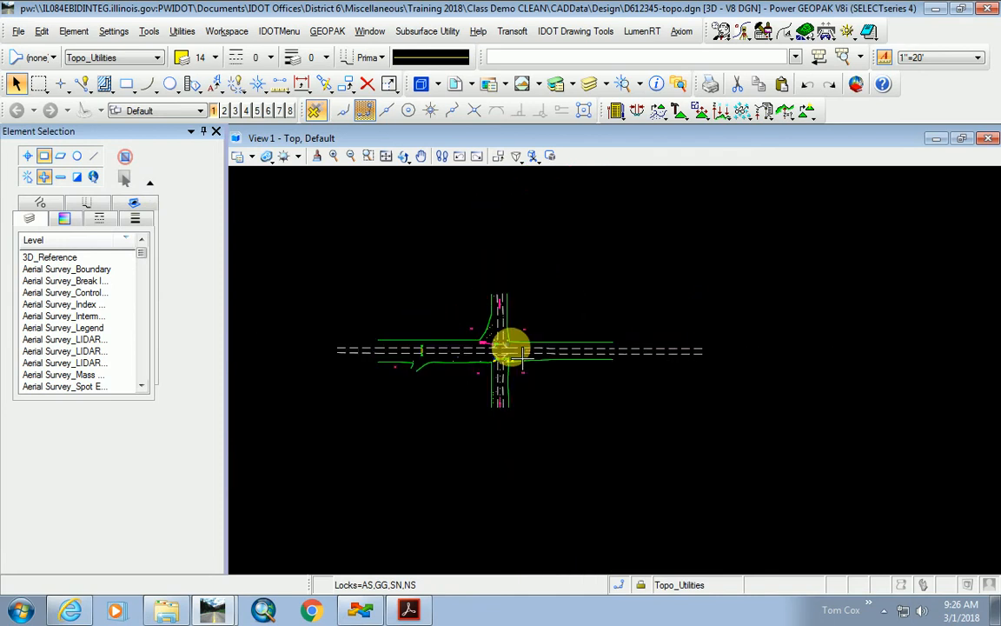
right_click(449, 245)
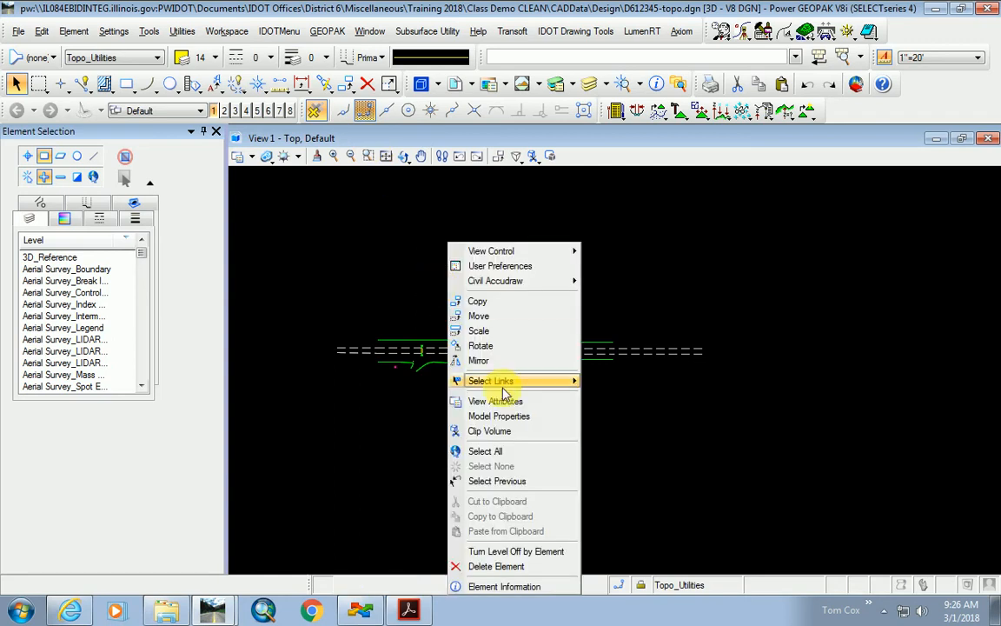
click(507, 450)
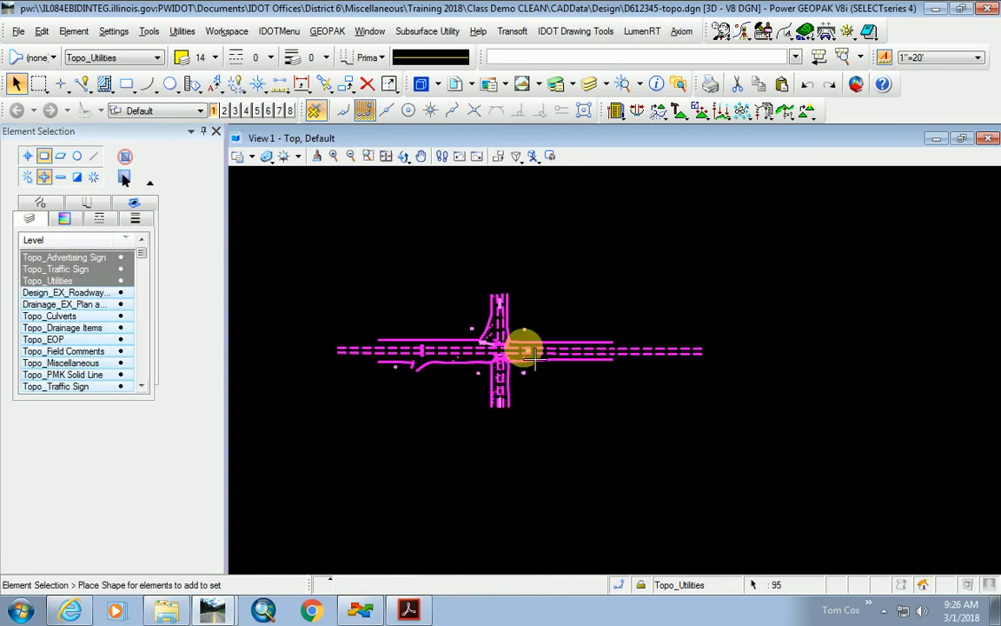
- Remove the CONC. APRONS text and one nearby utility pole cell individually from the selection set, and clear the rest of the selection
scroll(534, 358, up, 3)
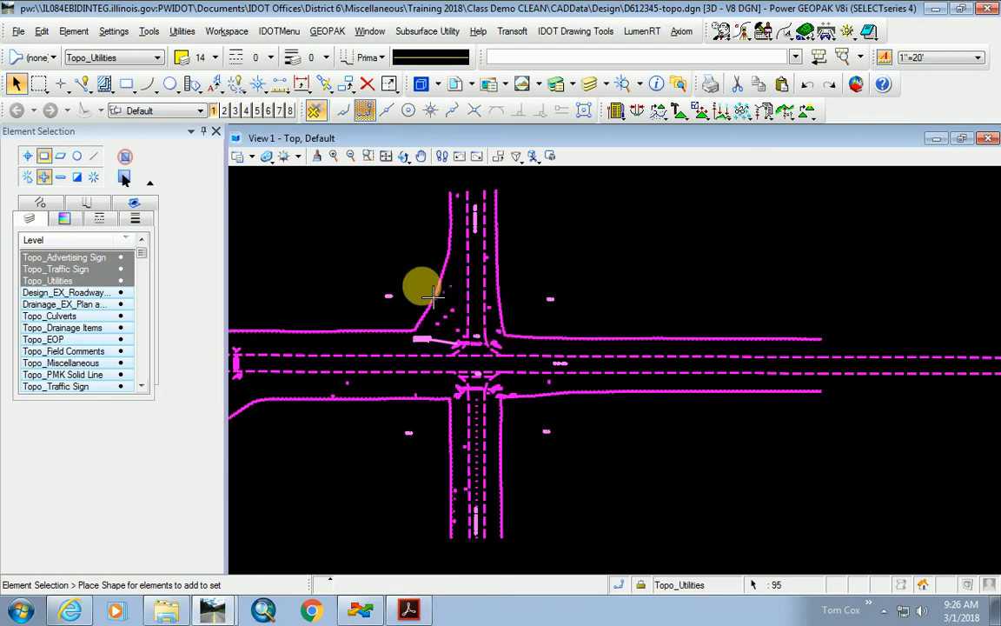
click(60, 178)
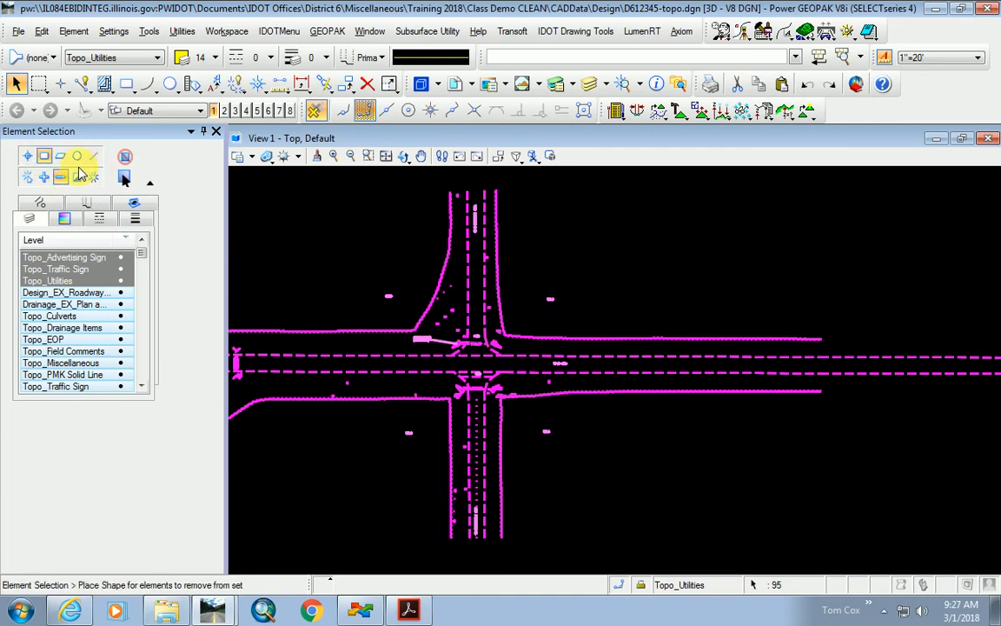
click(26, 162)
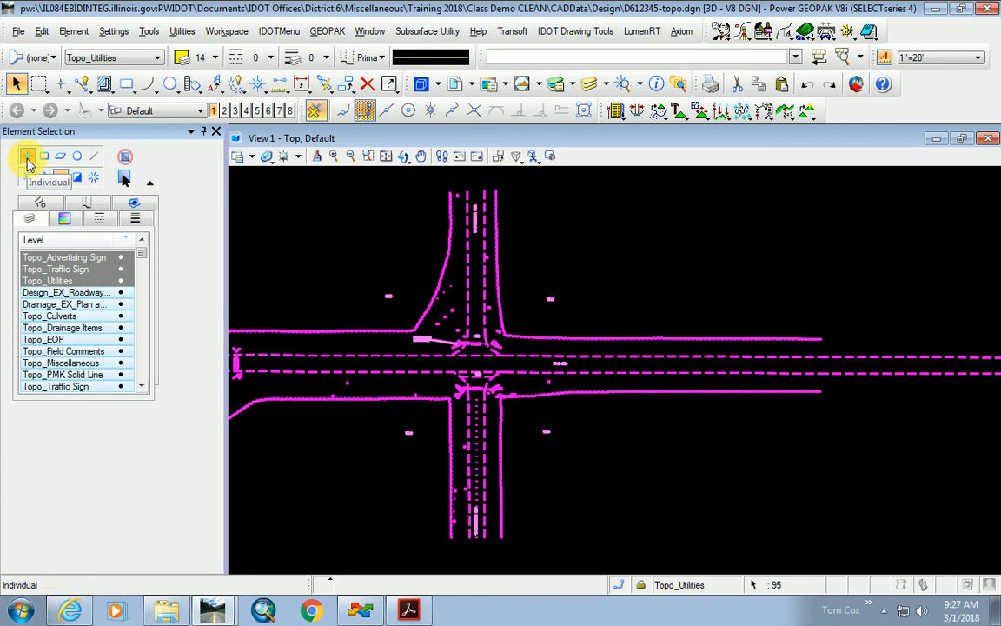
scroll(413, 329, up, 2)
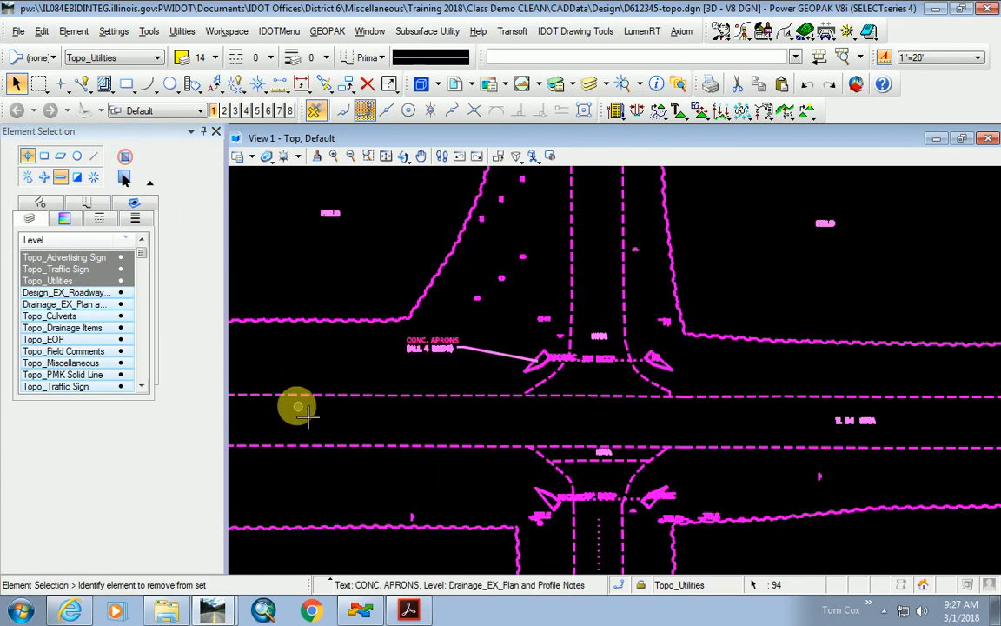
click(477, 295)
scroll(496, 320, up, 2)
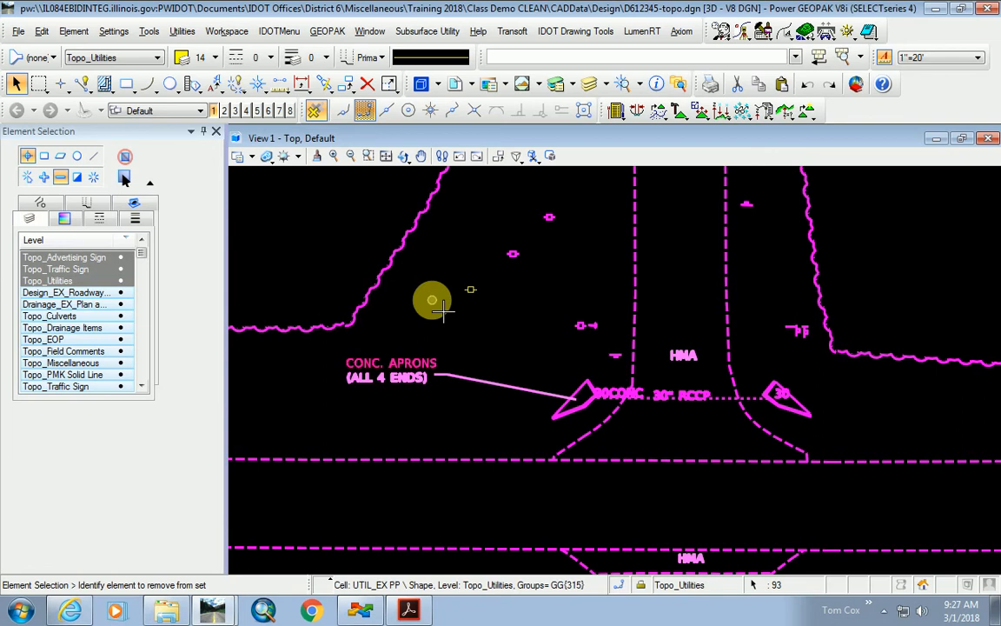
click(124, 177)
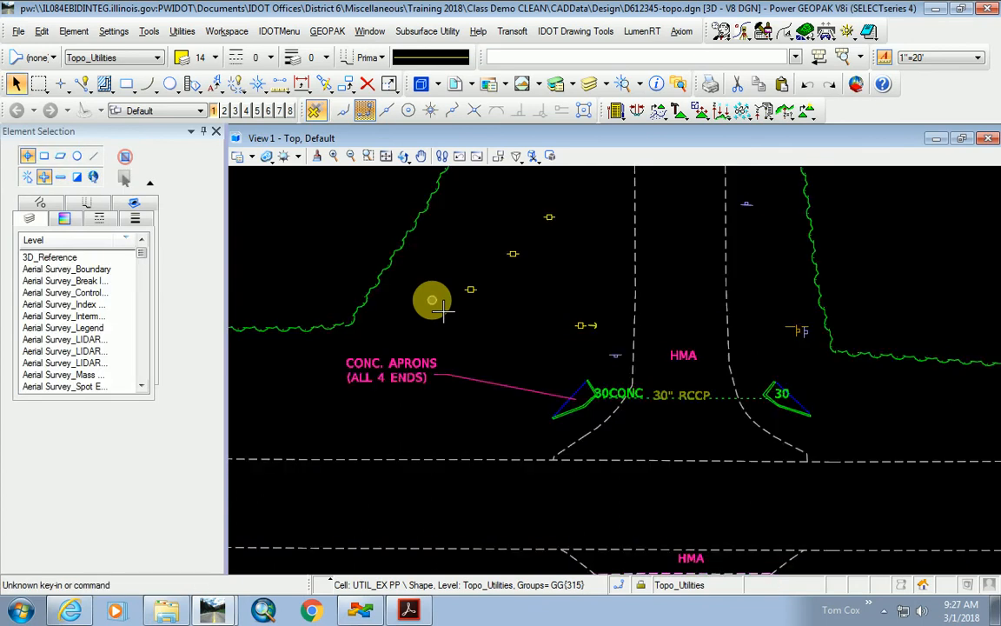
- Select every element containing an Arc by element type, and clear that selection
scroll(693, 360, down, 5)
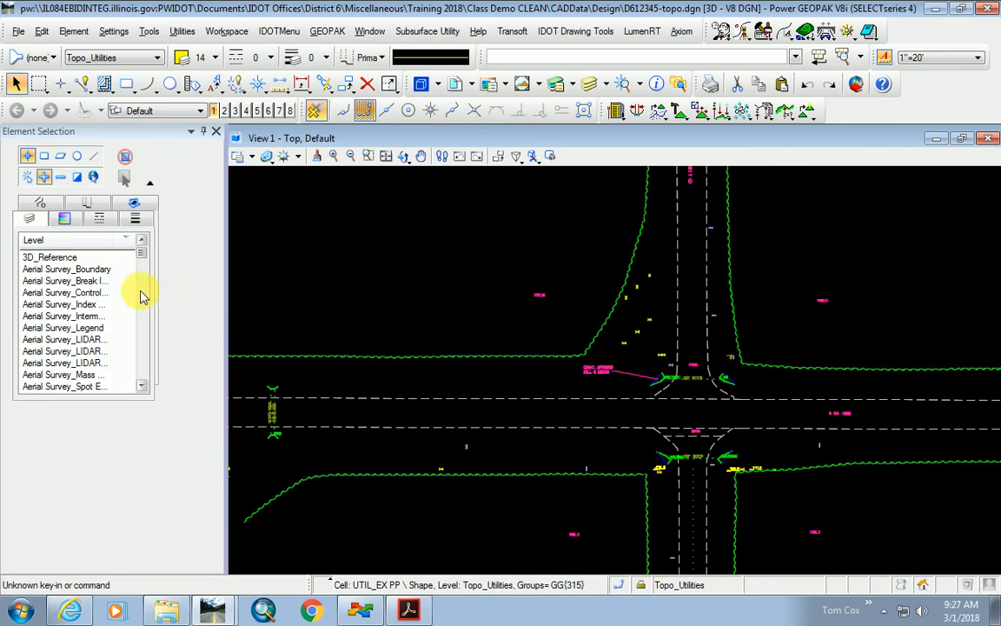
click(37, 204)
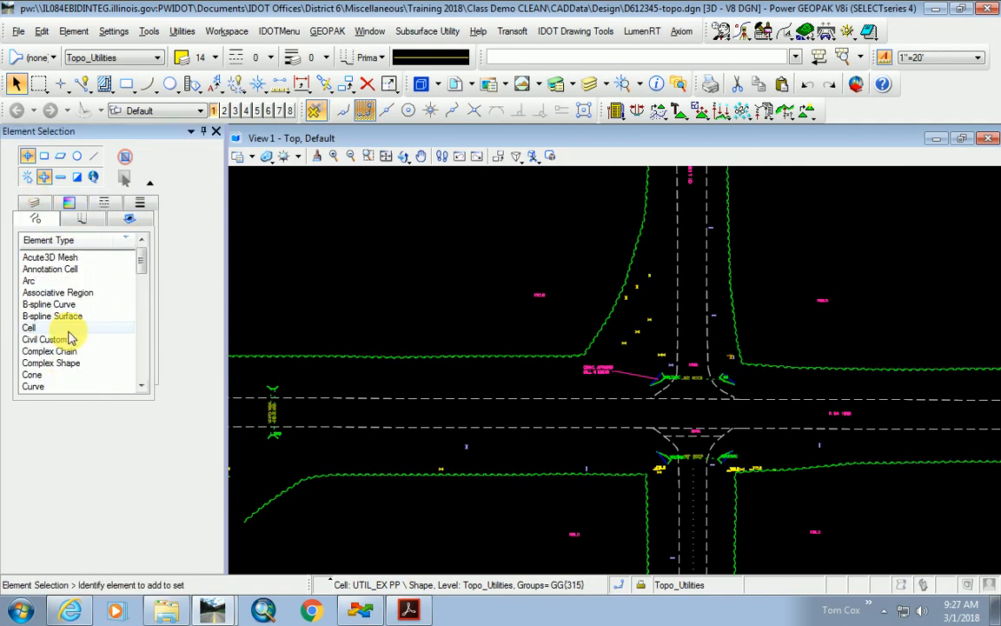
click(31, 282)
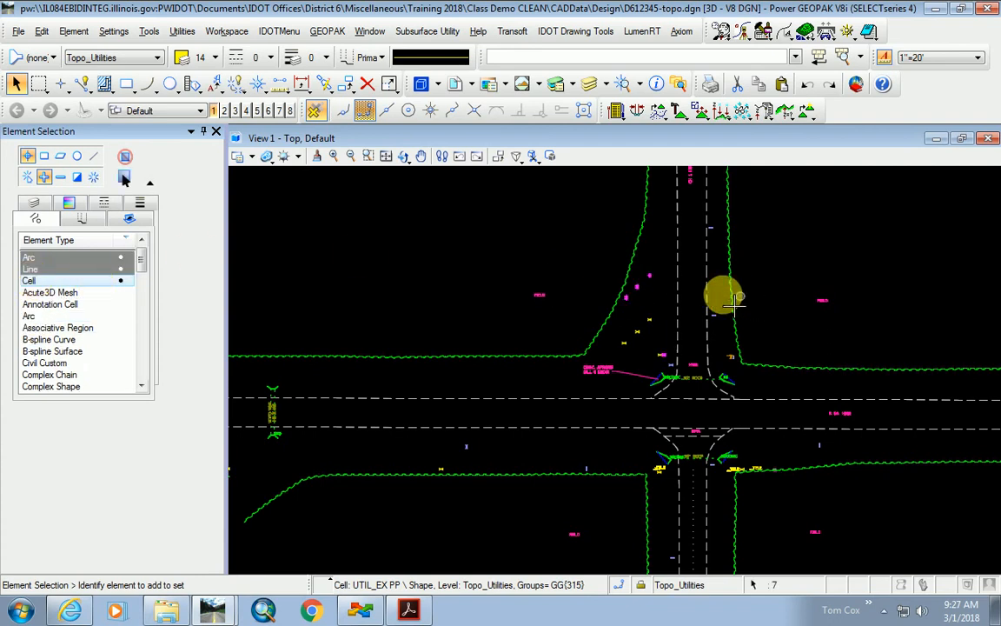
scroll(647, 300, up, 5)
click(36, 260)
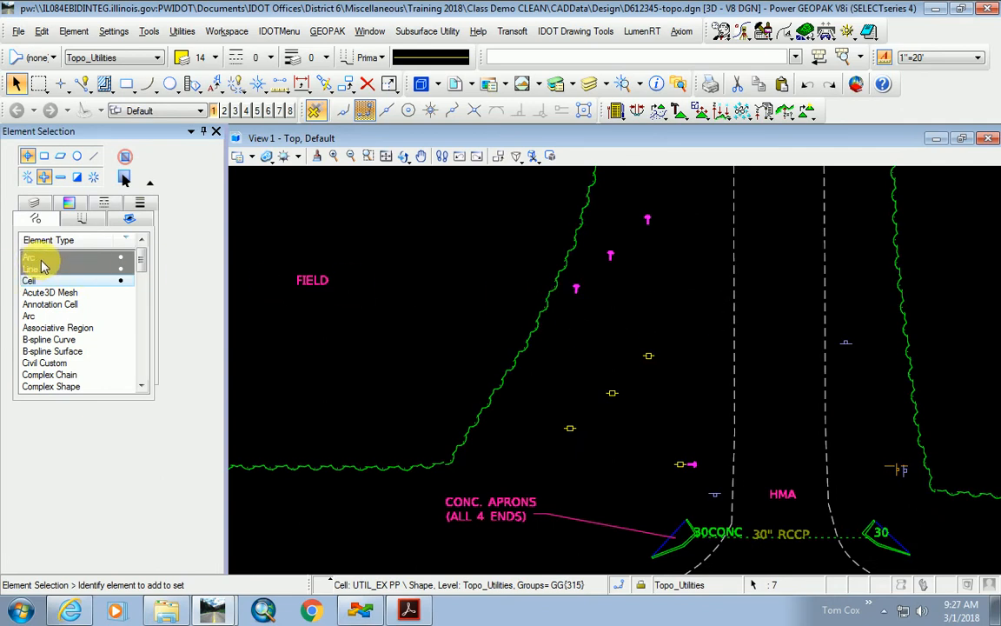
click(38, 259)
- Select every Cell in the drawing by element type, and release the selection
scroll(87, 326, down, 5)
scroll(87, 330, up, 5)
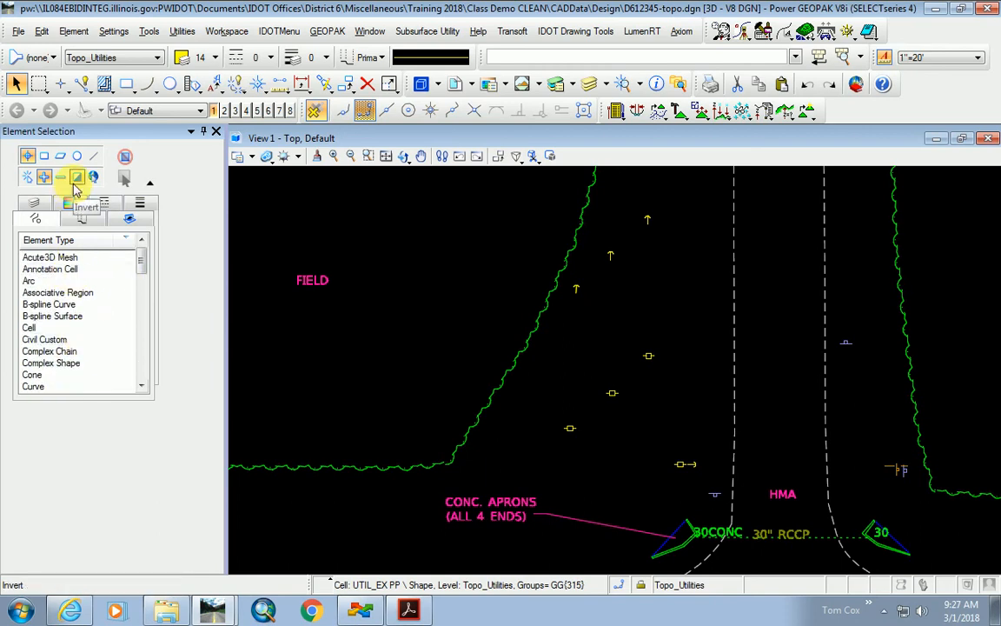
click(37, 329)
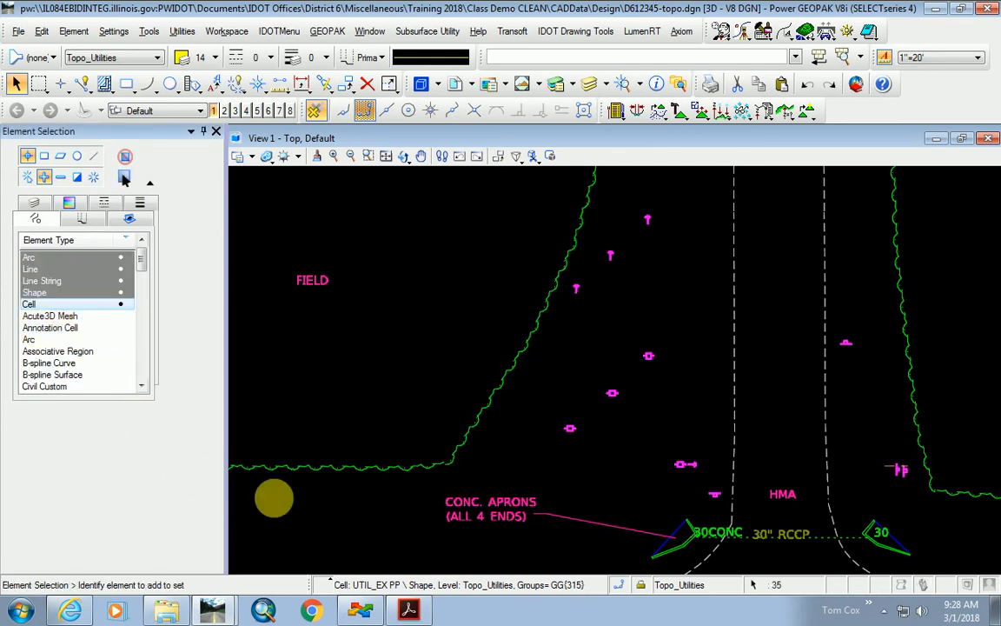
click(98, 287)
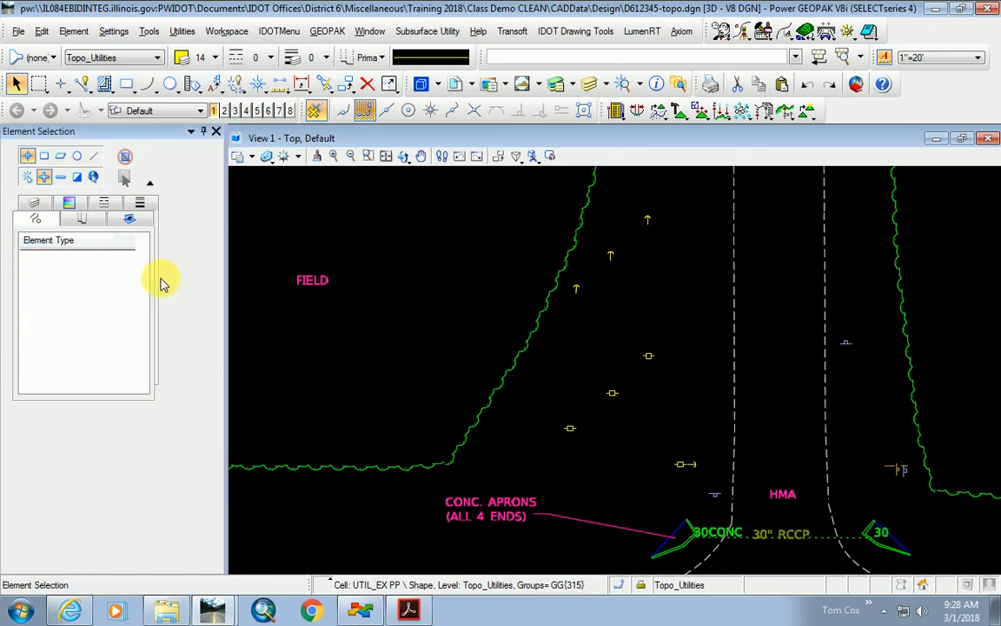
- Look through the color, line weight and line style filters available for selecting elements
click(71, 206)
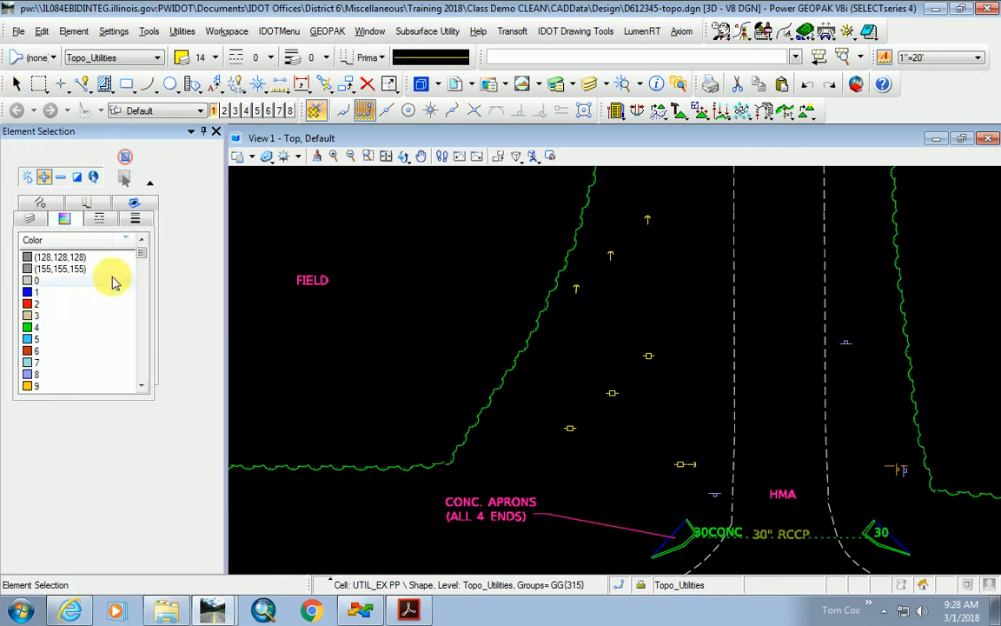
click(135, 218)
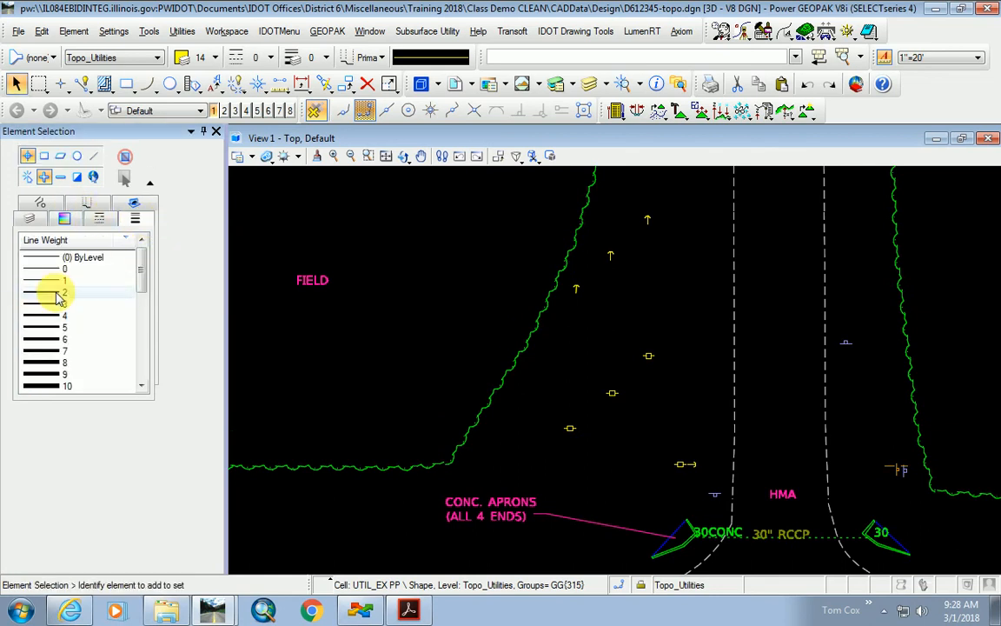
click(99, 218)
scroll(96, 352, down, 4)
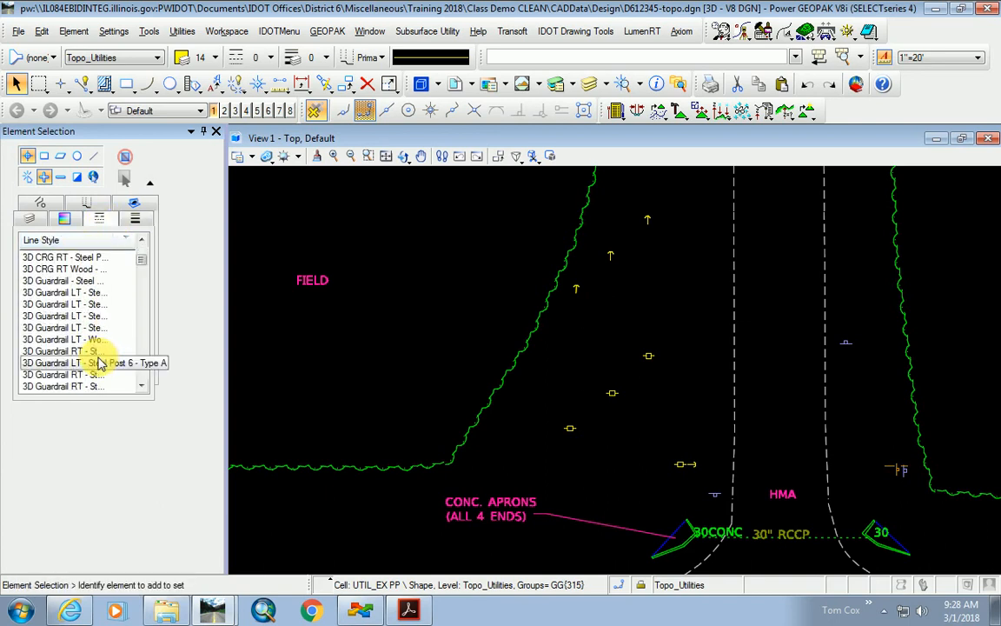
scroll(83, 341, down, 8)
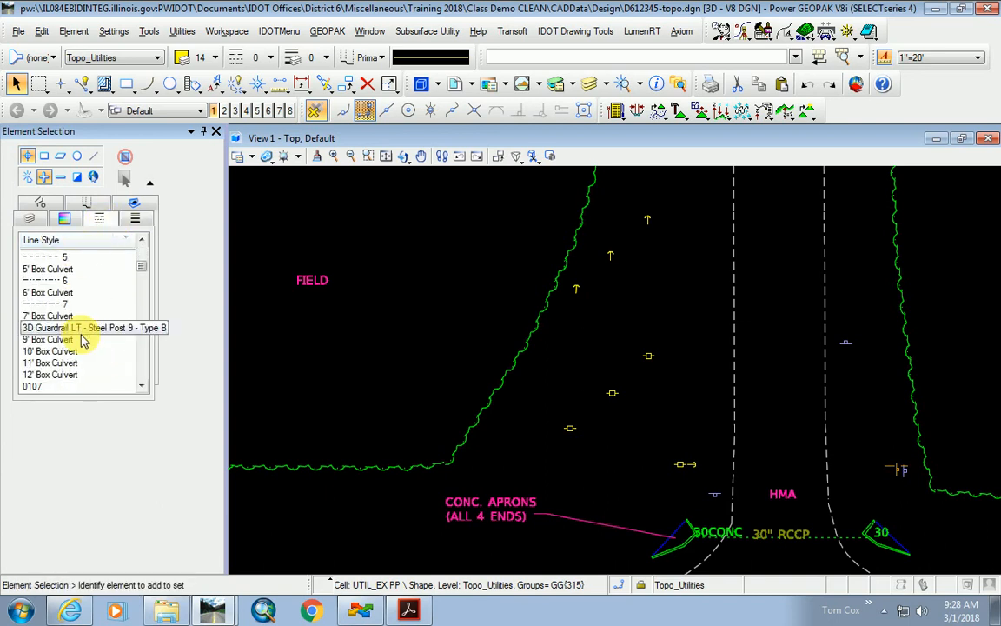
scroll(84, 339, up, 5)
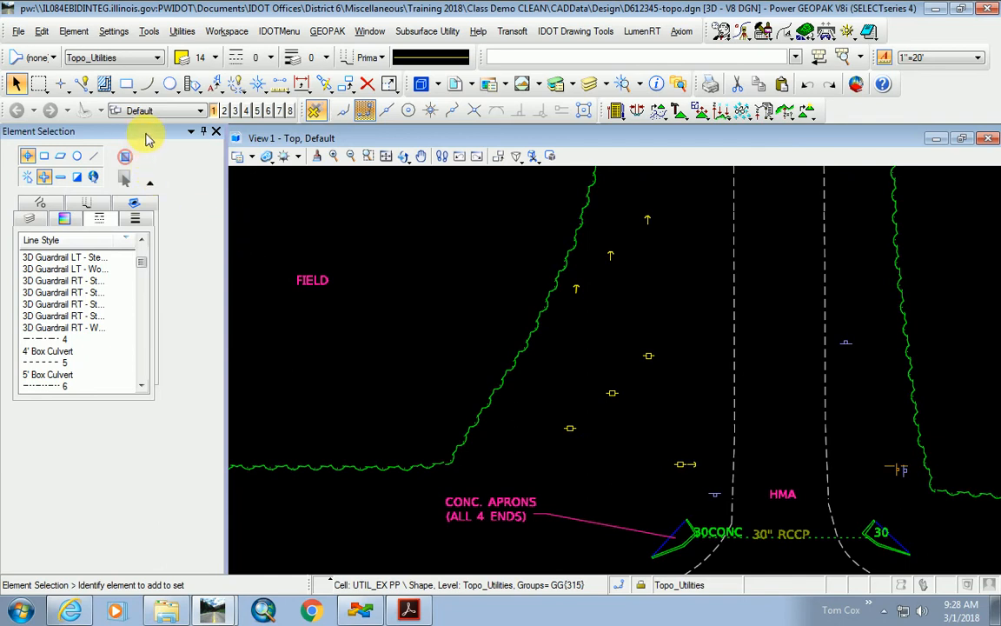
- Float the Element Selection settings over the view, close and reopen them, and hide their extended settings
drag(146, 139, 437, 314)
click(459, 306)
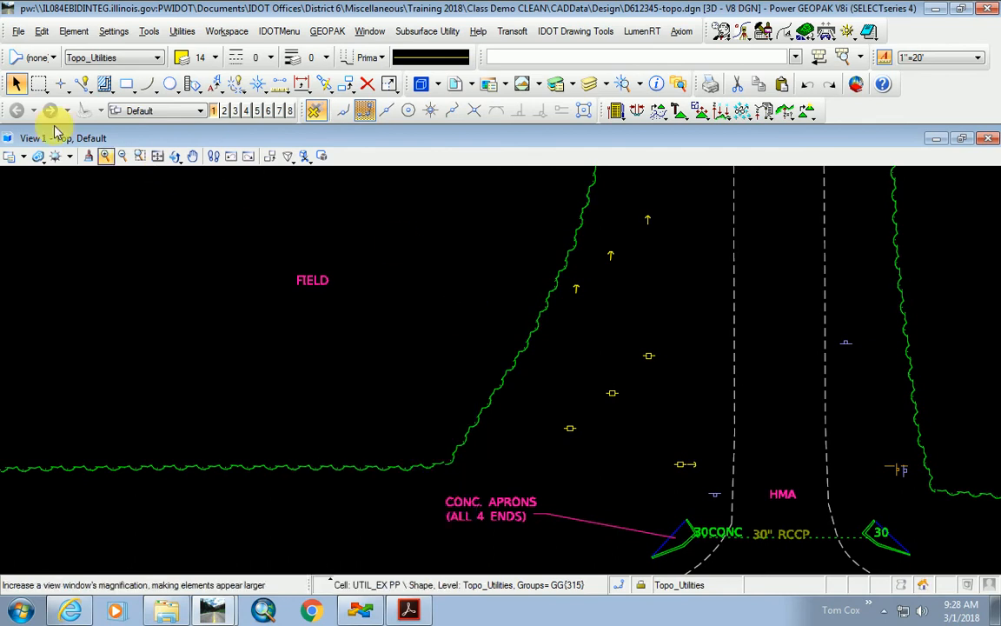
click(16, 84)
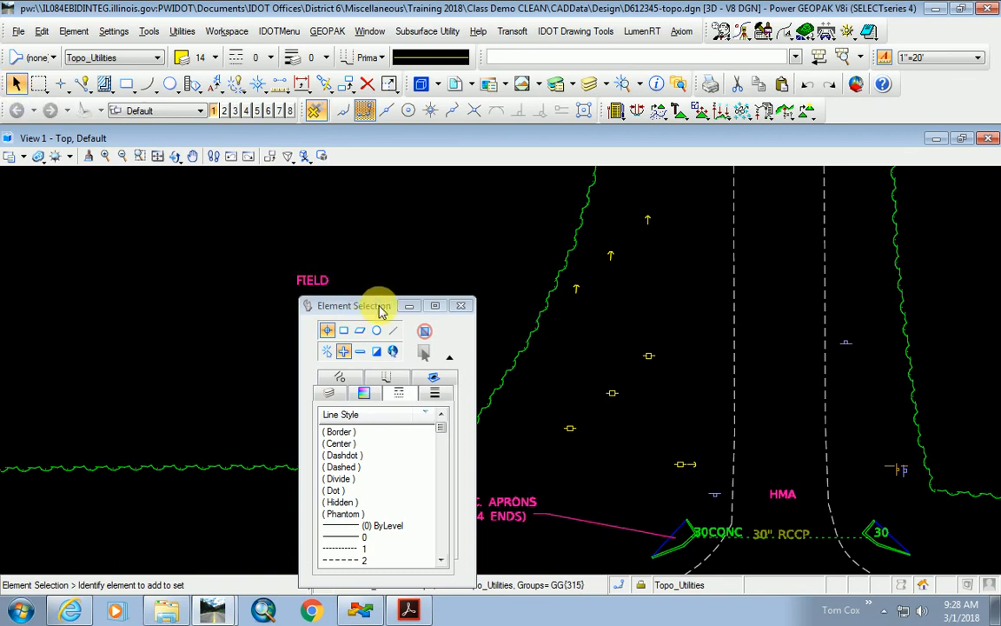
mouse_move(365, 305)
mouse_down()
mouse_move(253, 255)
mouse_move(353, 285)
mouse_up()
click(339, 308)
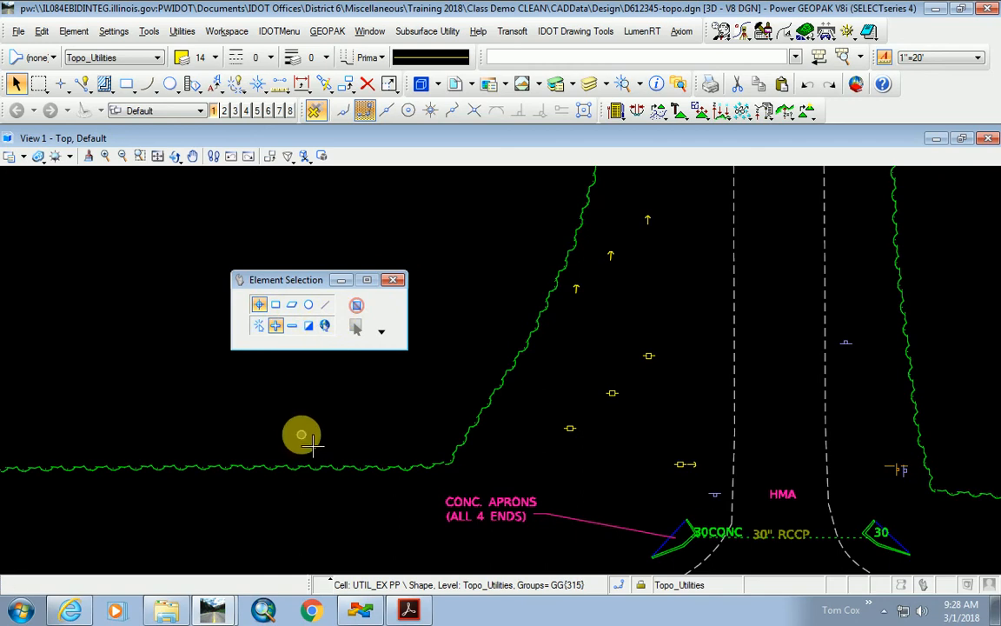
- Show the extended settings of Element Selection and move the dialog away from the field area
click(381, 332)
click(381, 332)
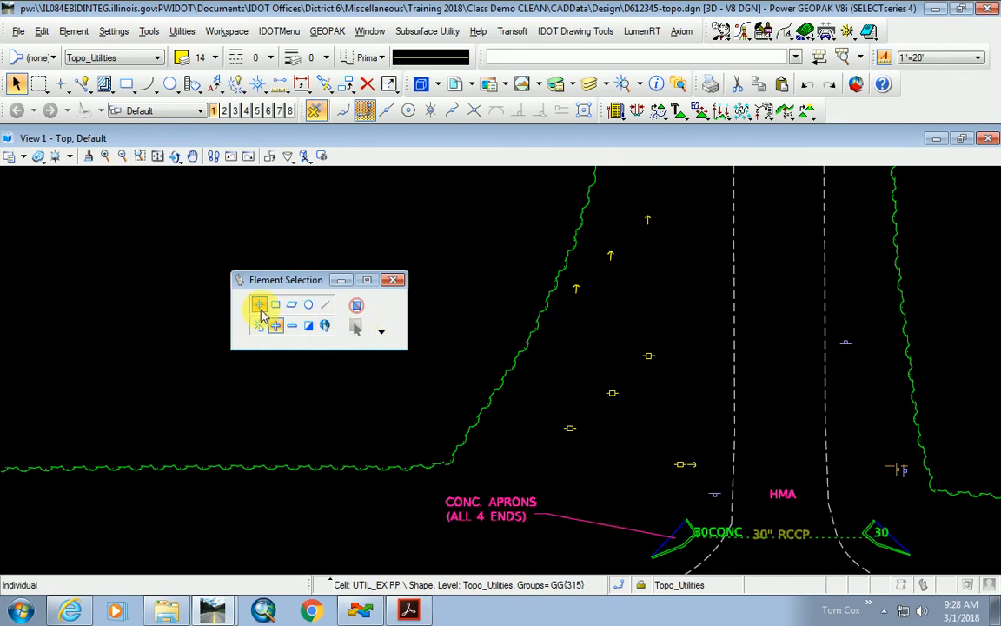
click(382, 333)
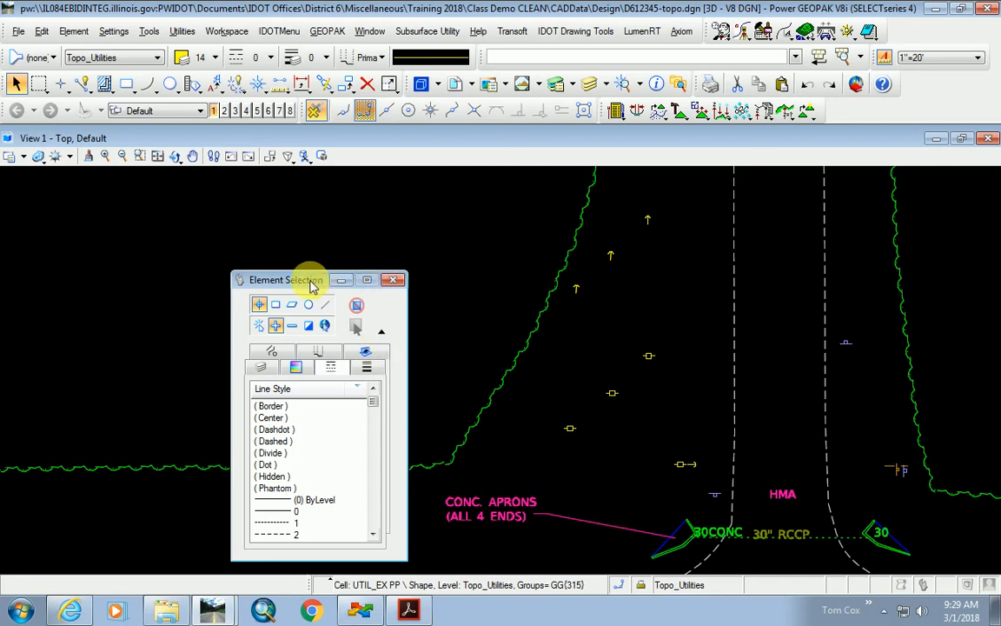
drag(286, 280, 538, 225)
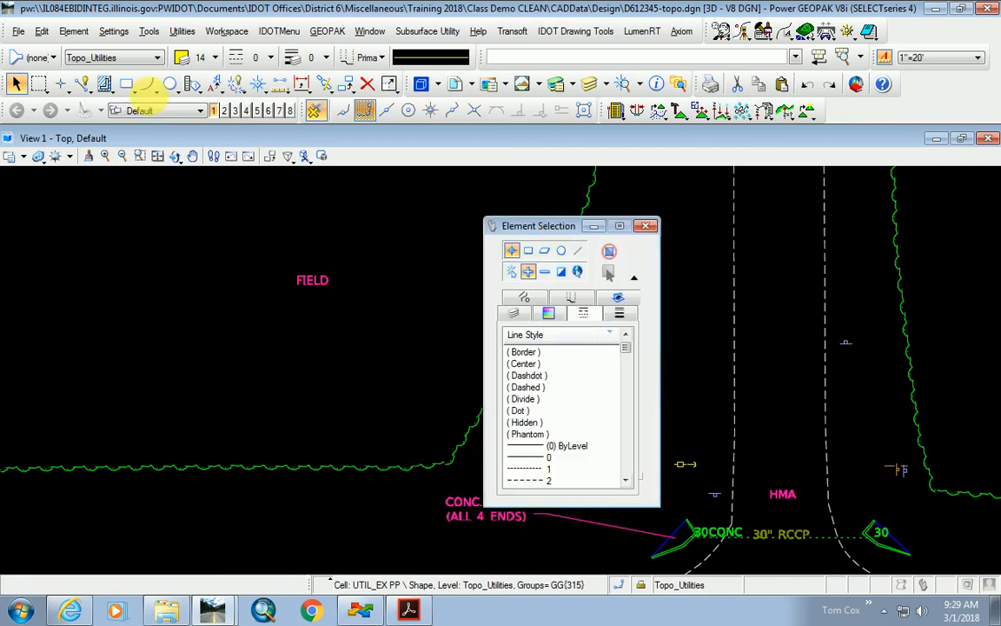
- Open Select By Attributes and arrange it beside Element Selection so that the yellow utility symbols stay clear
click(41, 34)
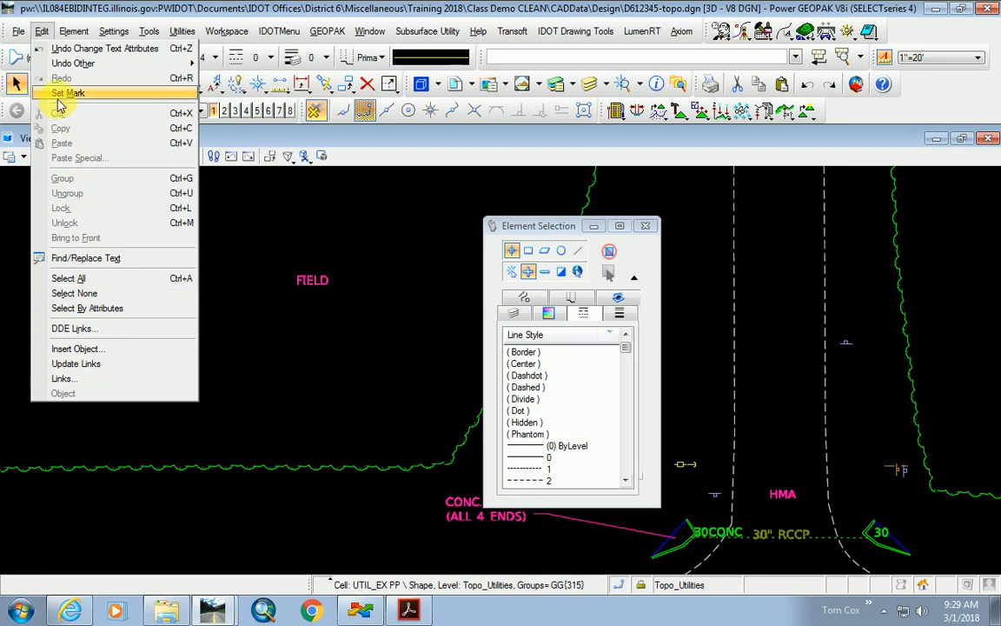
click(103, 308)
drag(364, 153, 222, 233)
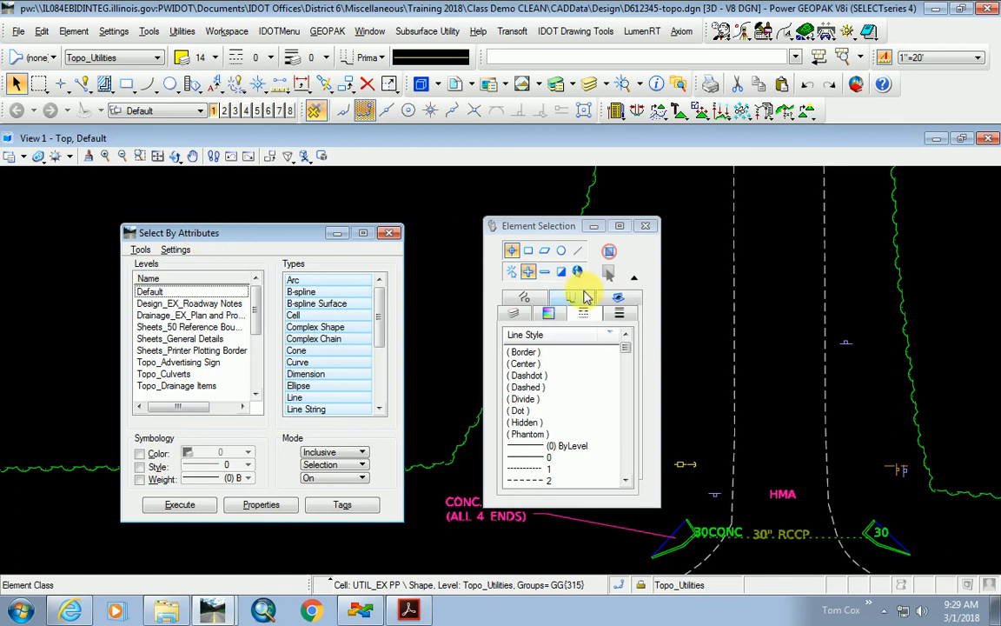
click(521, 227)
drag(801, 318, 789, 284)
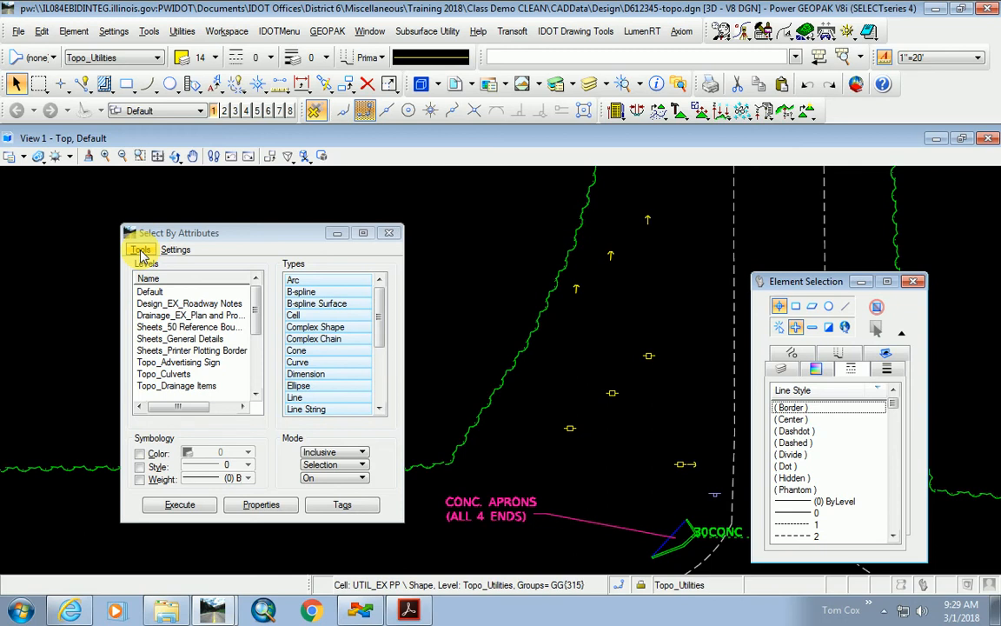
- Set the Select By criteria from one of the yellow power pole symbols and select every matching UTIL_EX PP cell
click(141, 251)
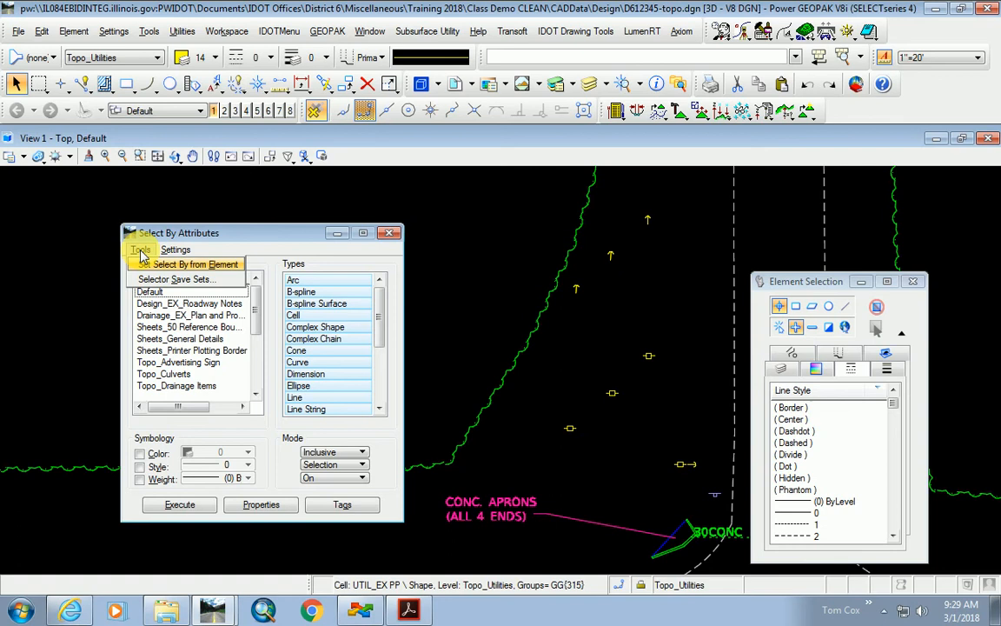
click(157, 266)
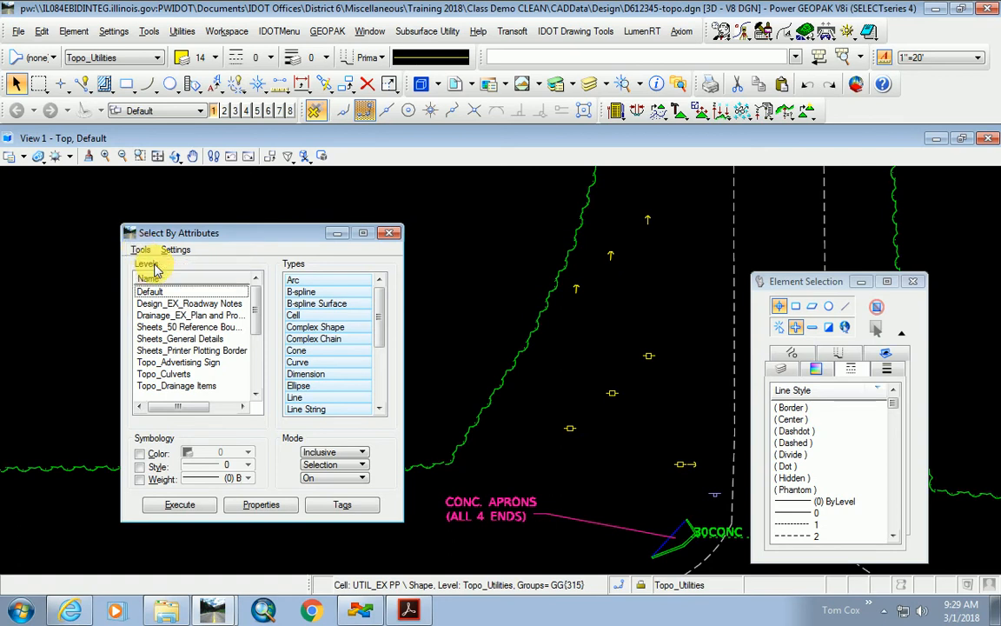
click(582, 443)
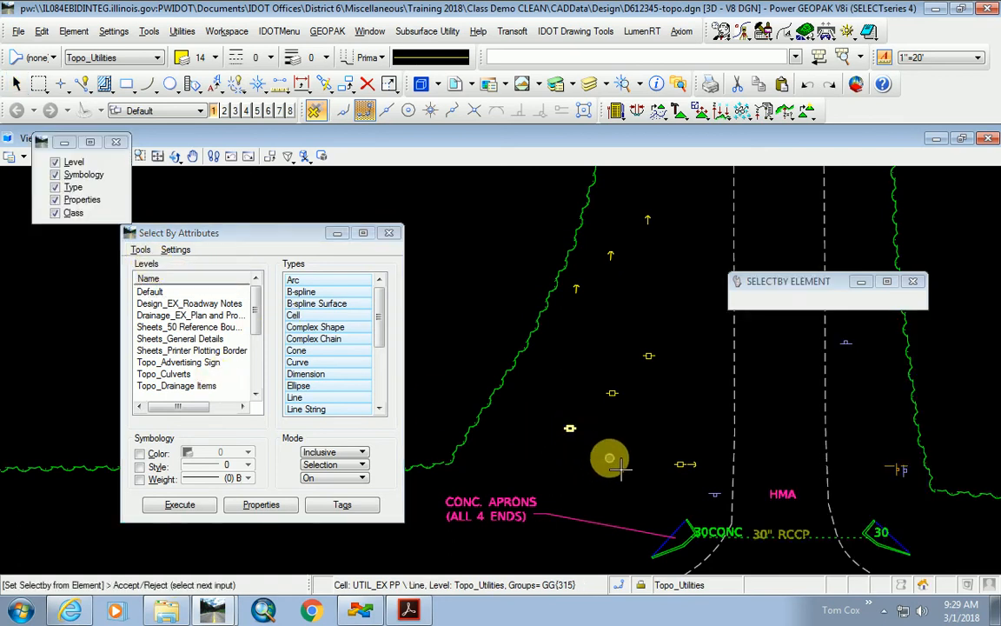
click(582, 444)
click(179, 505)
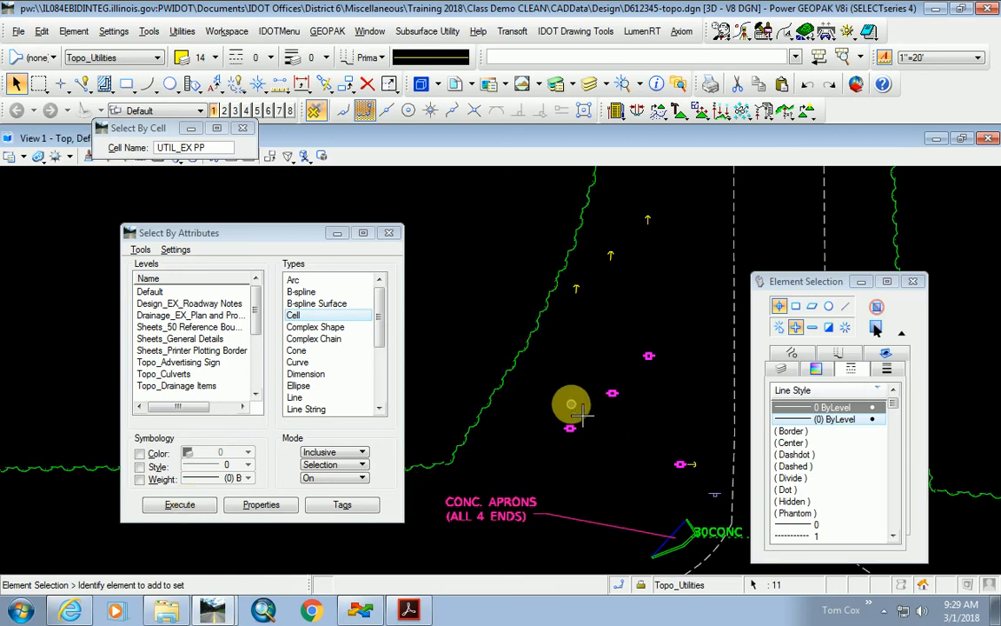
scroll(576, 411, down, 3)
scroll(574, 409, up, 3)
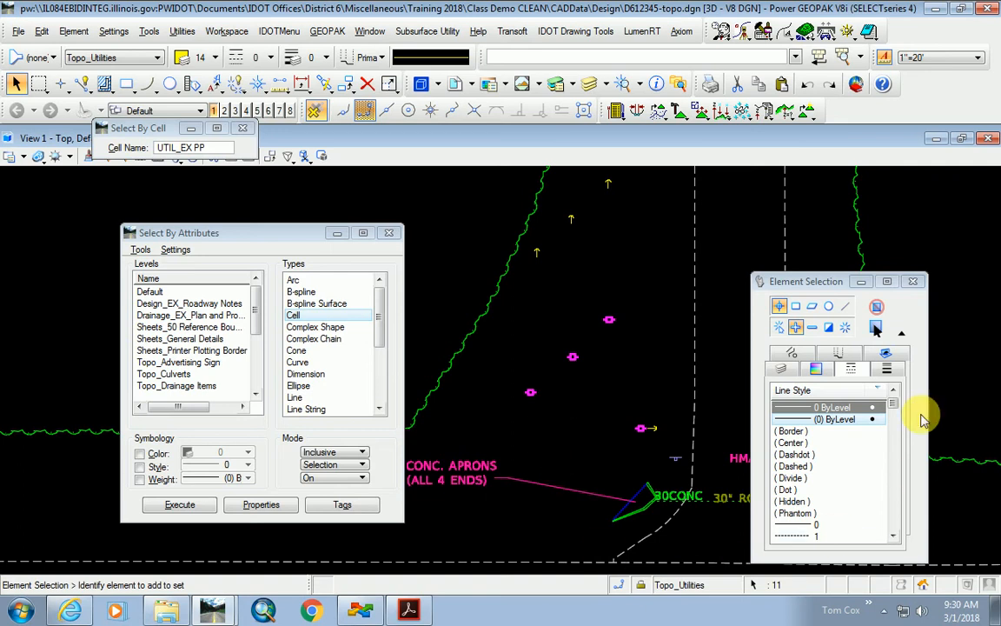
click(796, 354)
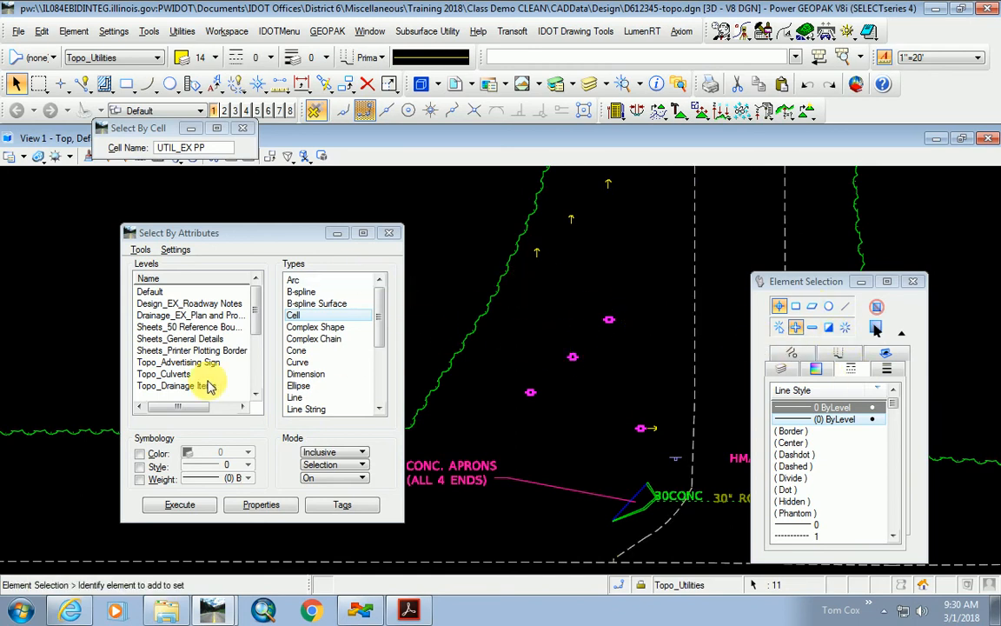
drag(263, 237, 265, 214)
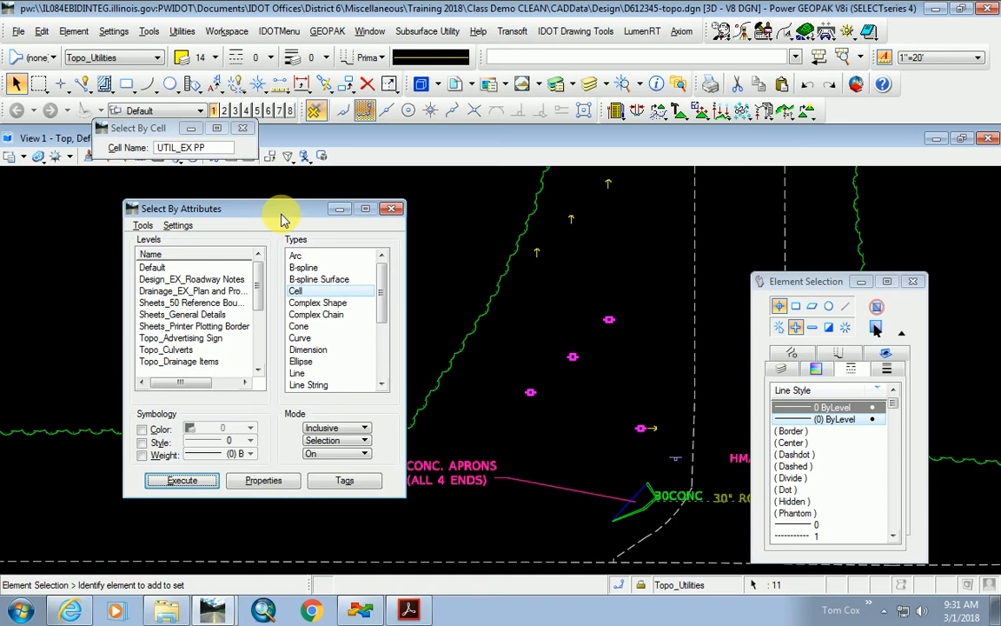
- Draw a closed five-sided shape just below the FIELD label with Place Shape
click(126, 83)
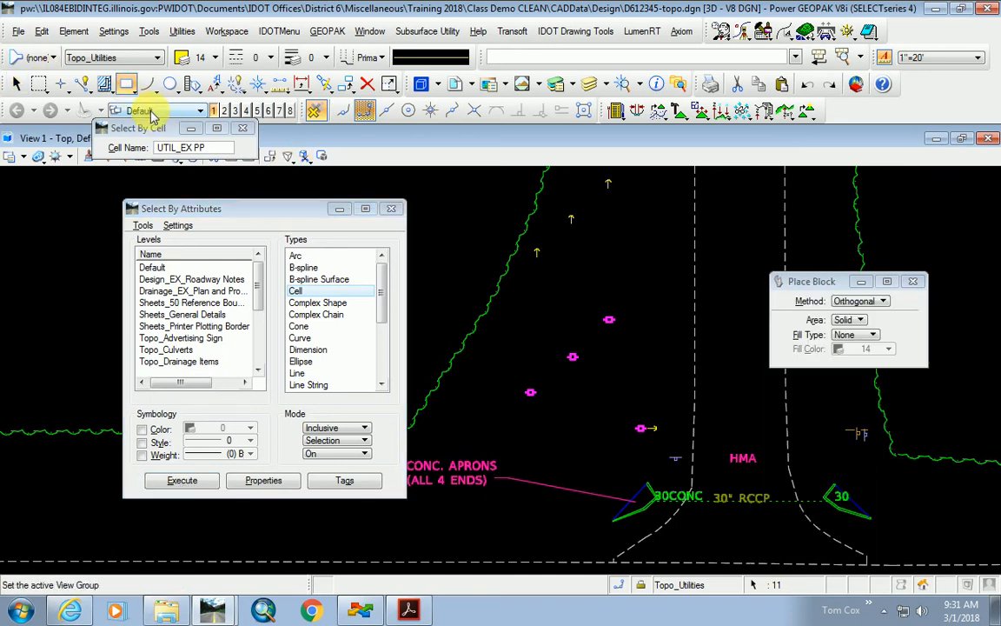
click(126, 83)
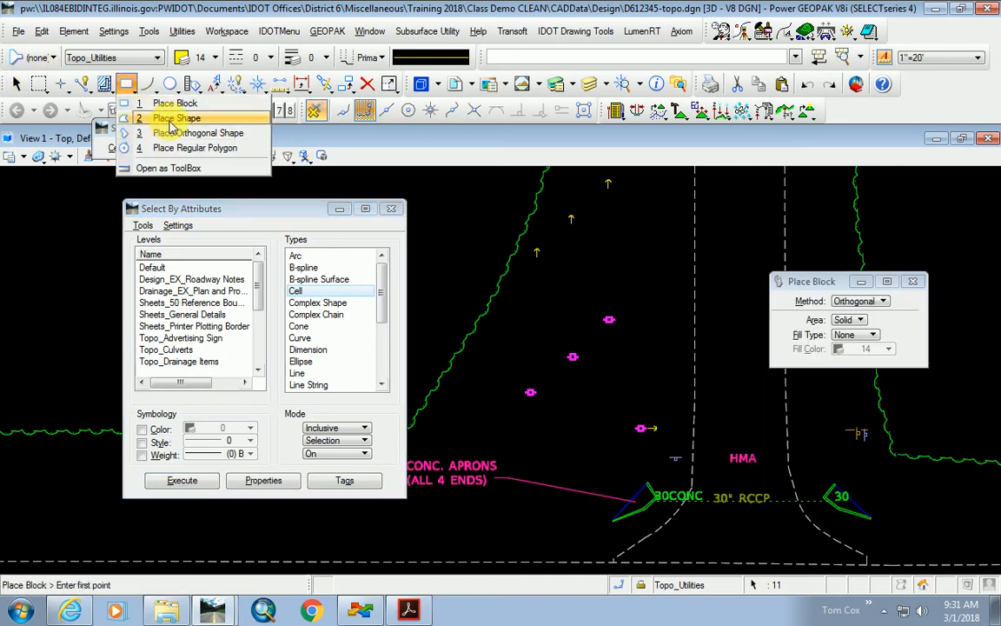
click(174, 118)
drag(256, 208, 480, 329)
click(163, 302)
click(198, 268)
click(295, 301)
click(274, 332)
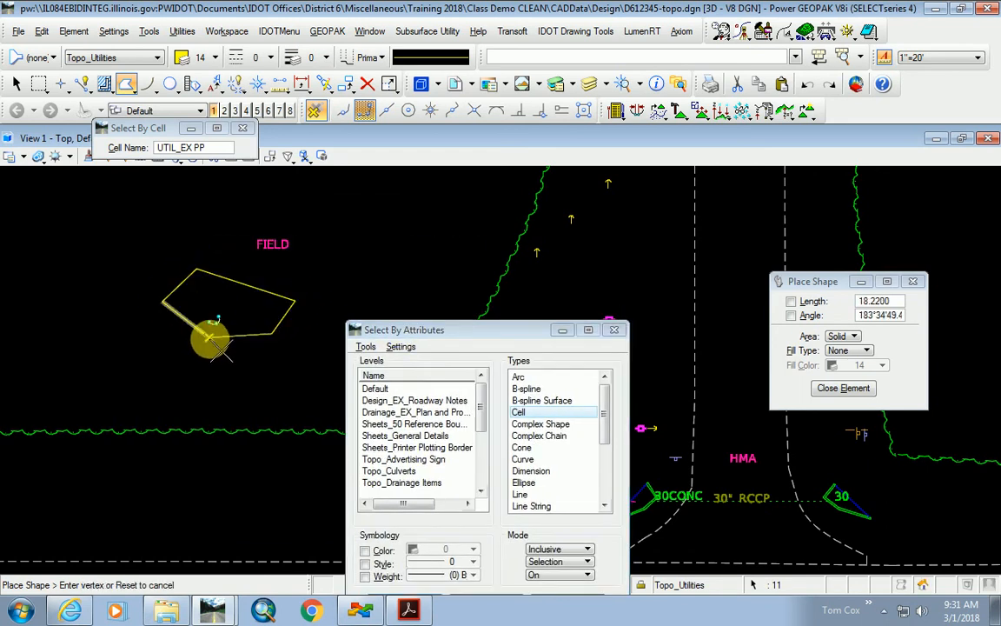
click(209, 337)
click(163, 303)
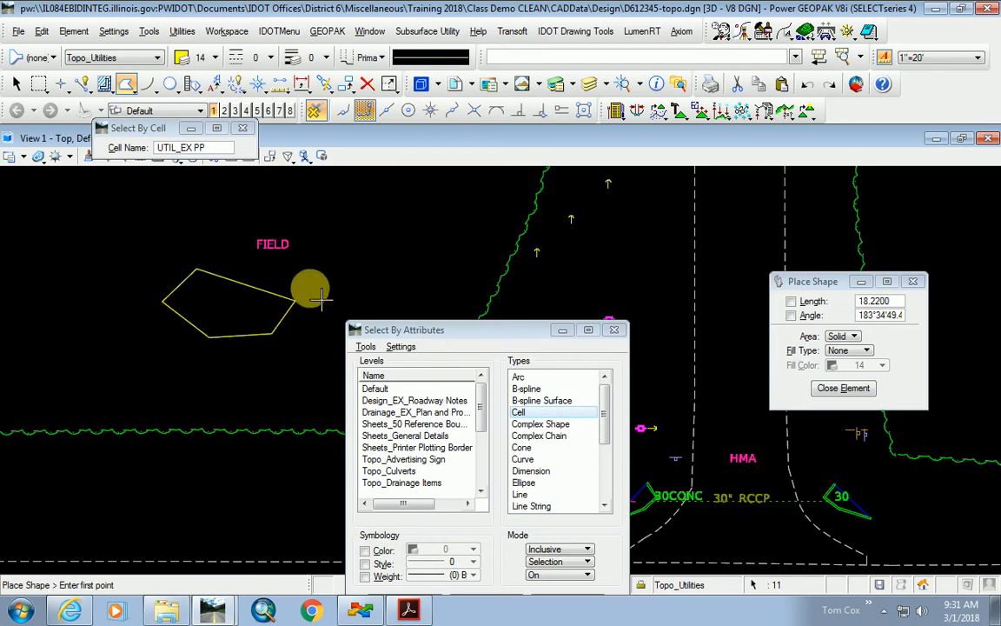
- Delete the selected UTIL_EX PP cells and the five-sided shape below the FIELD label
click(368, 85)
click(274, 294)
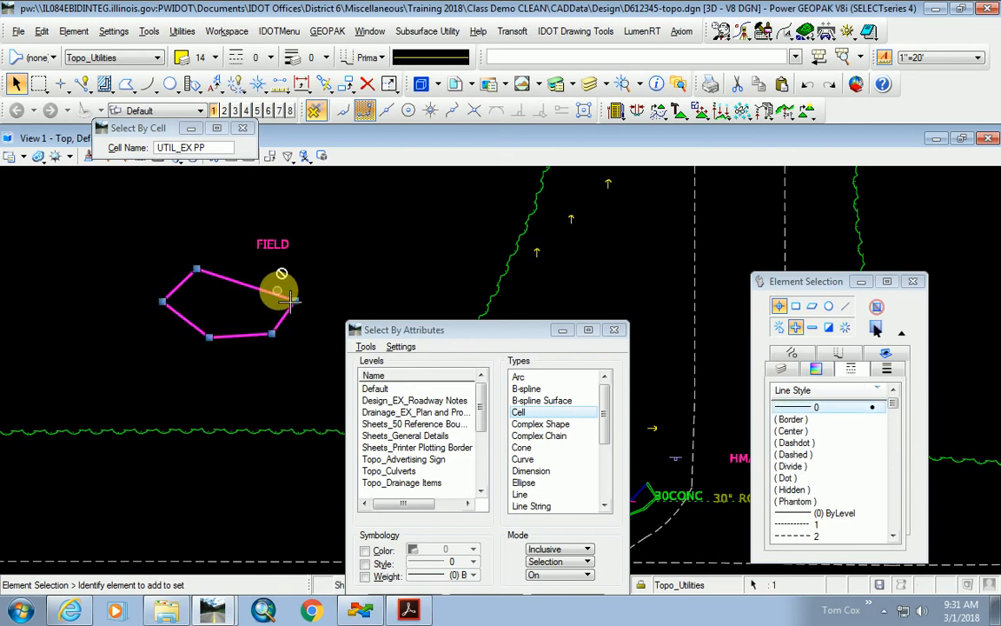
click(367, 86)
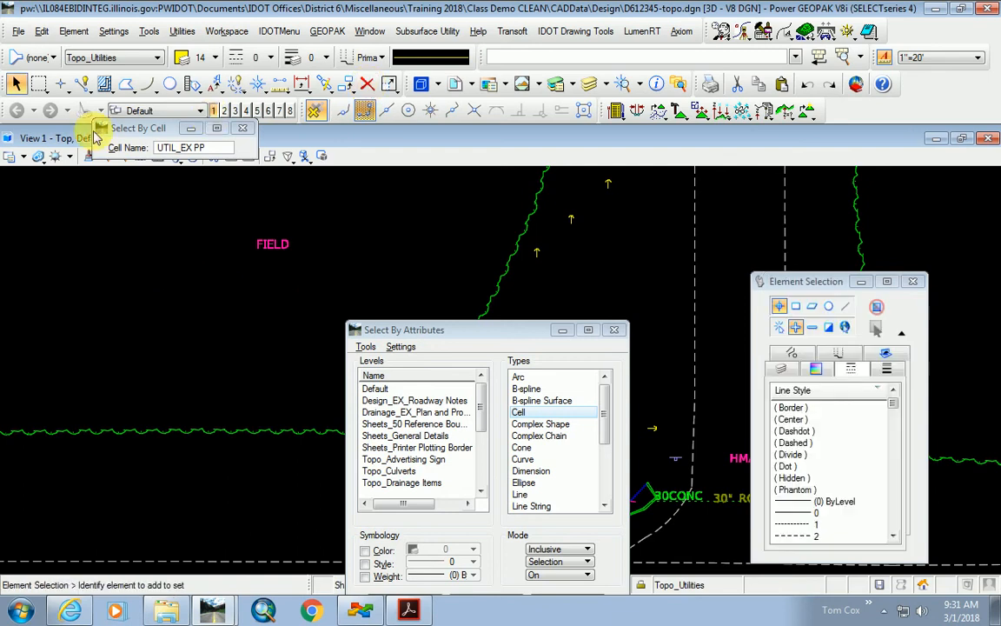
- Place a small circle by its center in the field area and scatter thirteen copies of it around the FIELD label
click(170, 84)
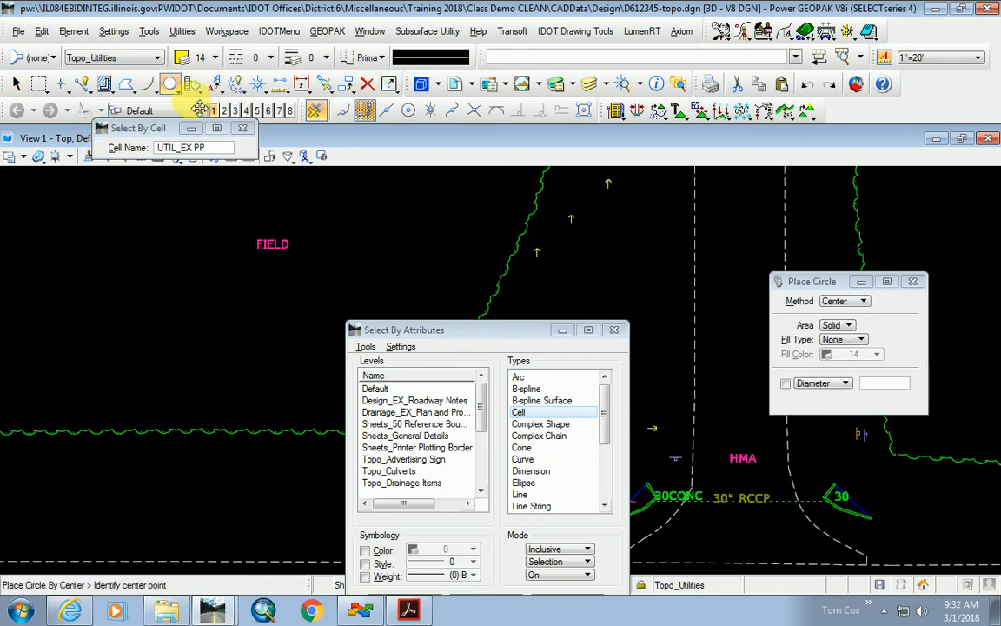
click(128, 328)
click(137, 322)
drag(341, 87, 358, 94)
click(145, 341)
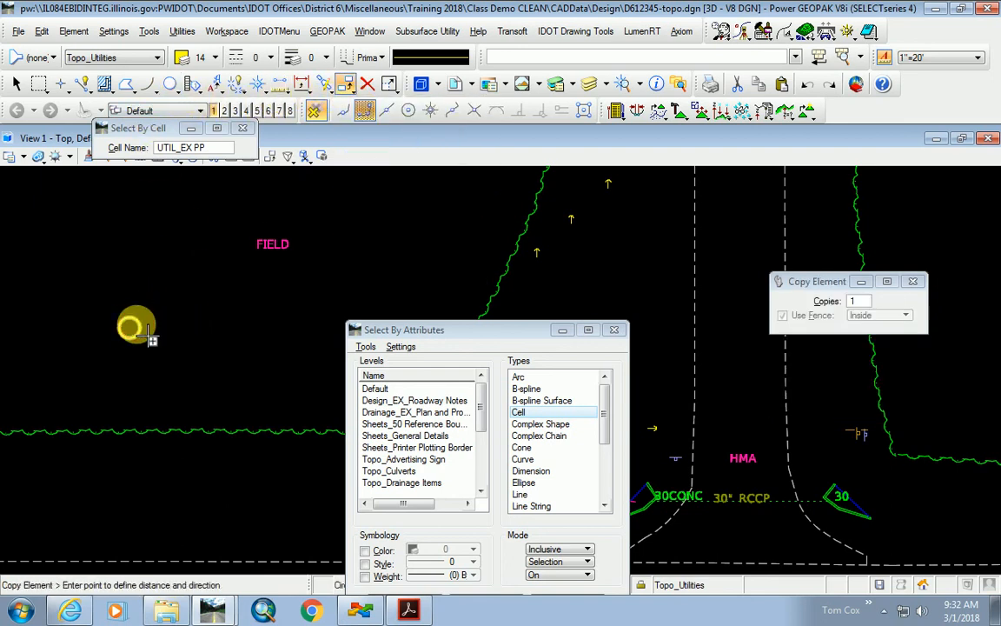
click(185, 356)
click(175, 292)
click(135, 231)
click(261, 261)
click(289, 342)
click(341, 310)
click(388, 277)
click(381, 207)
click(217, 215)
click(166, 231)
click(166, 274)
click(193, 318)
click(217, 326)
right_click(246, 331)
- Set the Select By criteria from one of the circles and select every matching ellipse
click(16, 86)
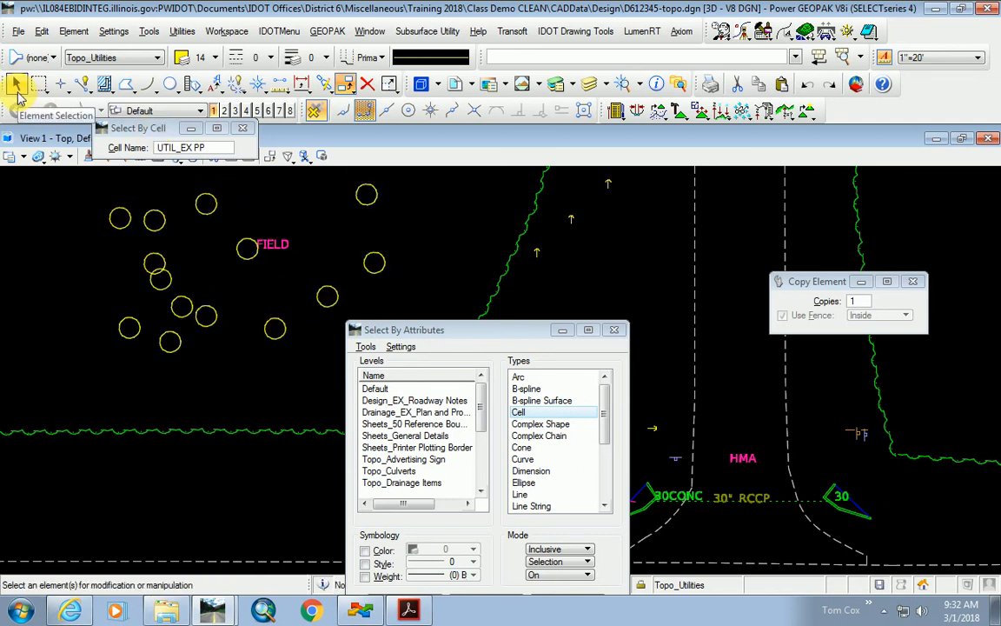
click(365, 346)
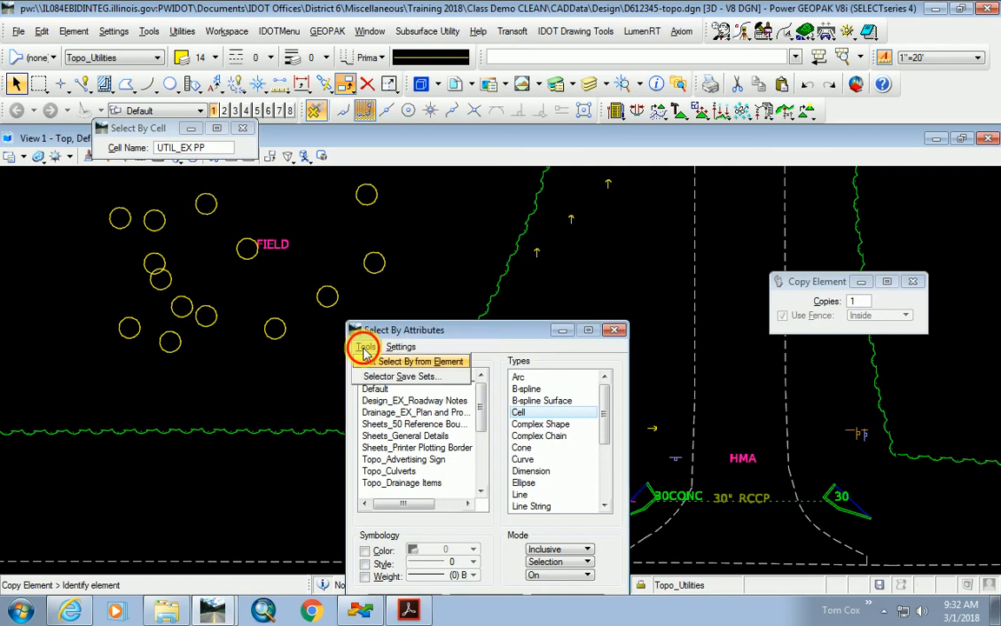
click(375, 361)
click(158, 224)
click(174, 243)
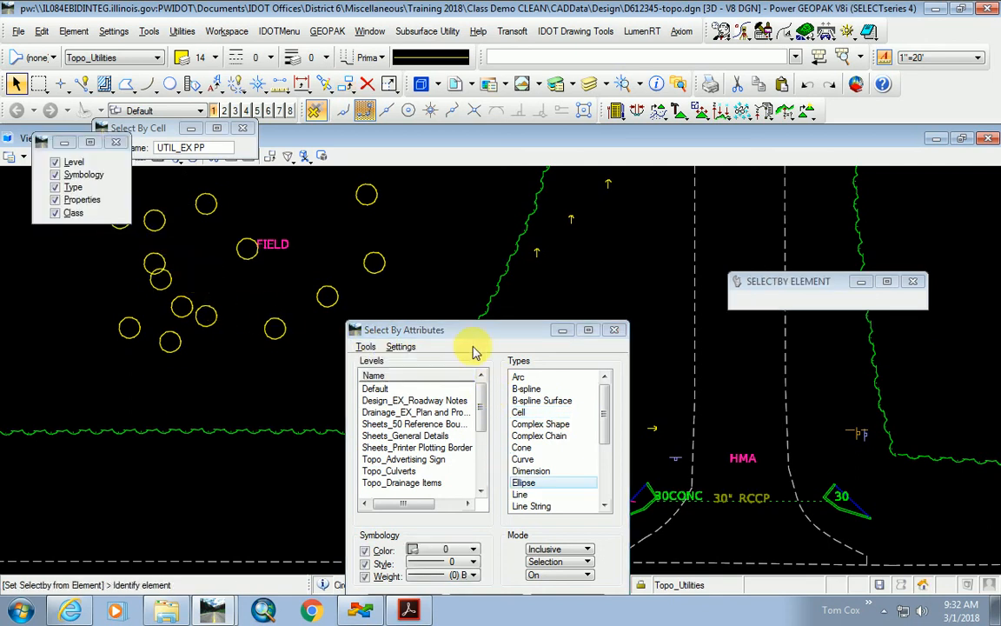
drag(460, 332, 584, 267)
click(546, 534)
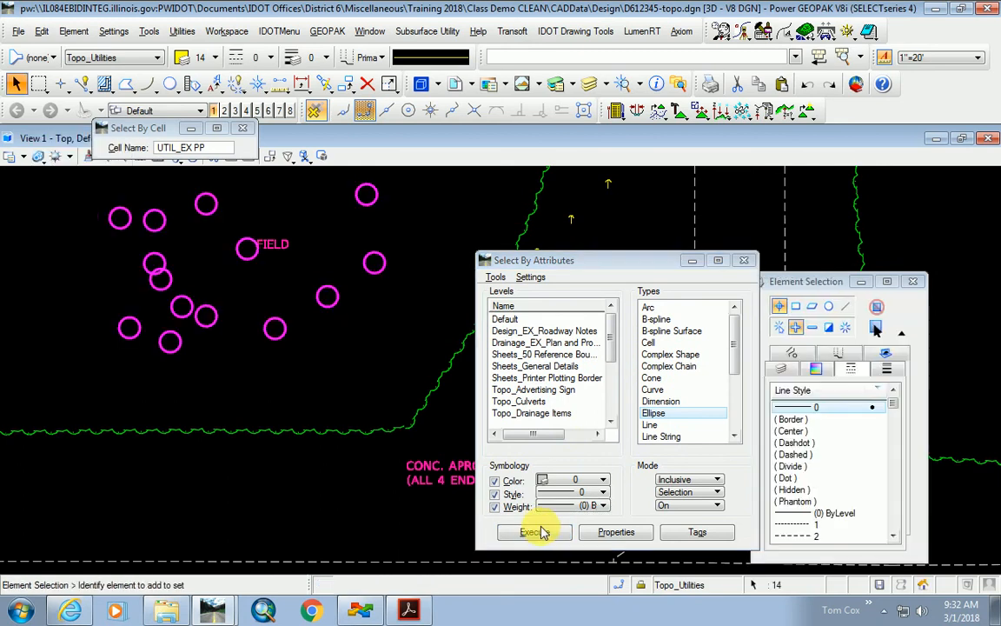
- Set the line weight of the selected circles to 7 and delete them all
click(318, 59)
click(315, 182)
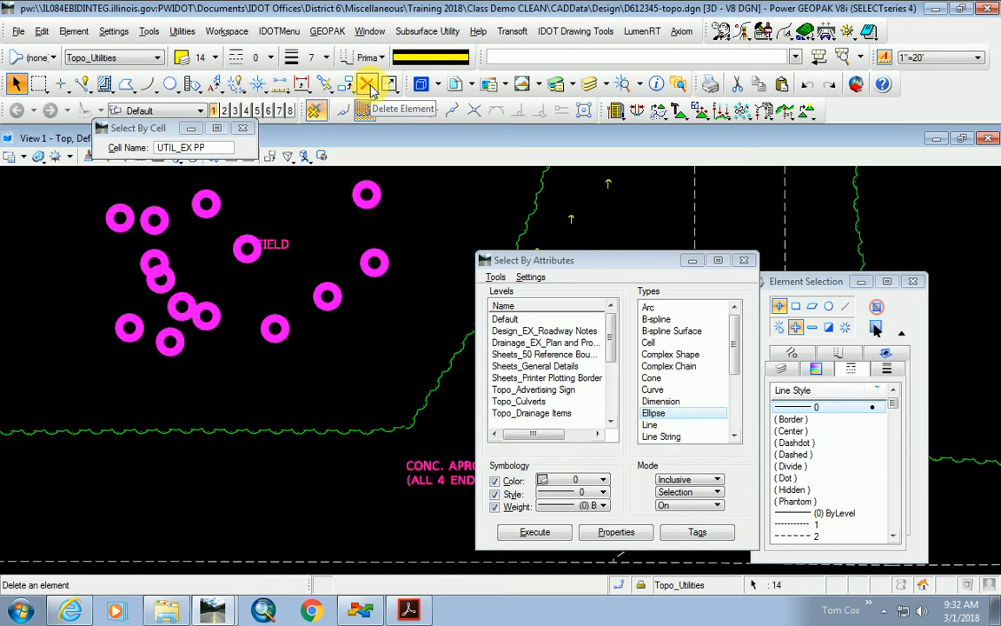
click(366, 84)
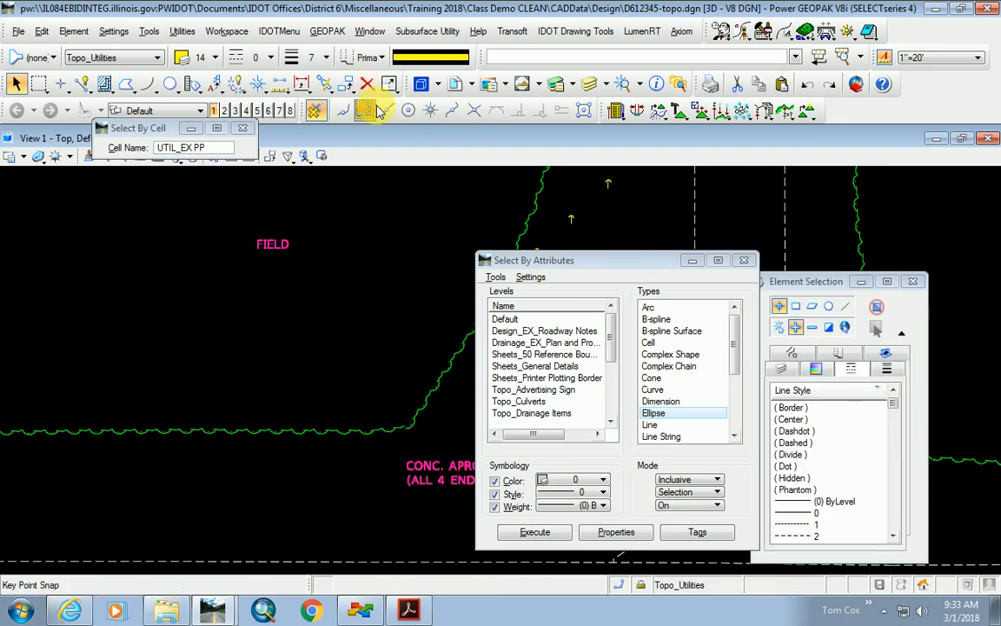
- Place one circle by its center in the open area northwest of the intersection, and delete it
scroll(397, 310, down, 4)
scroll(387, 303, down, 2)
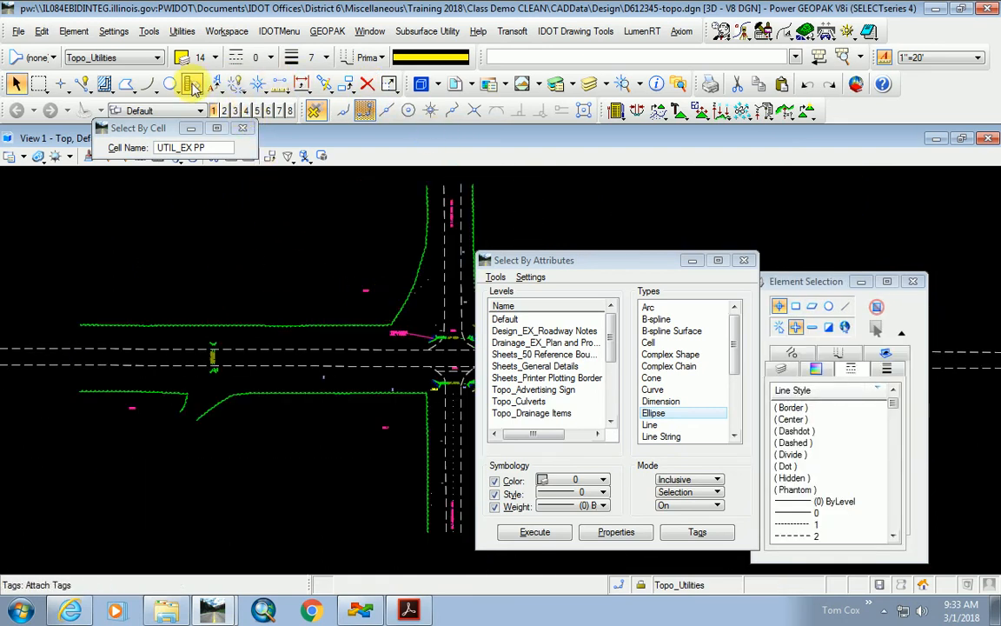
drag(171, 83, 221, 134)
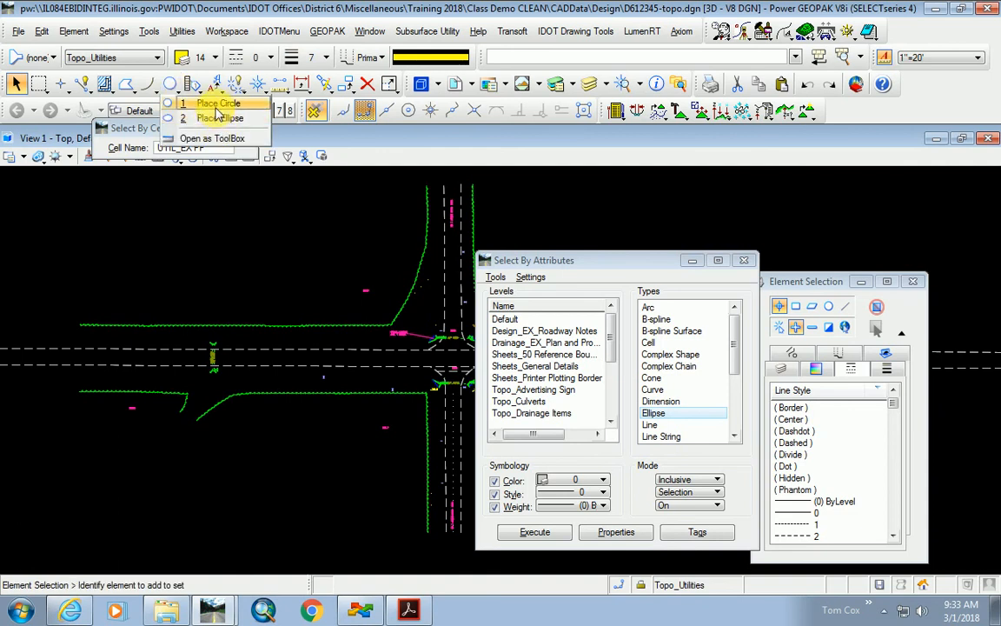
click(212, 226)
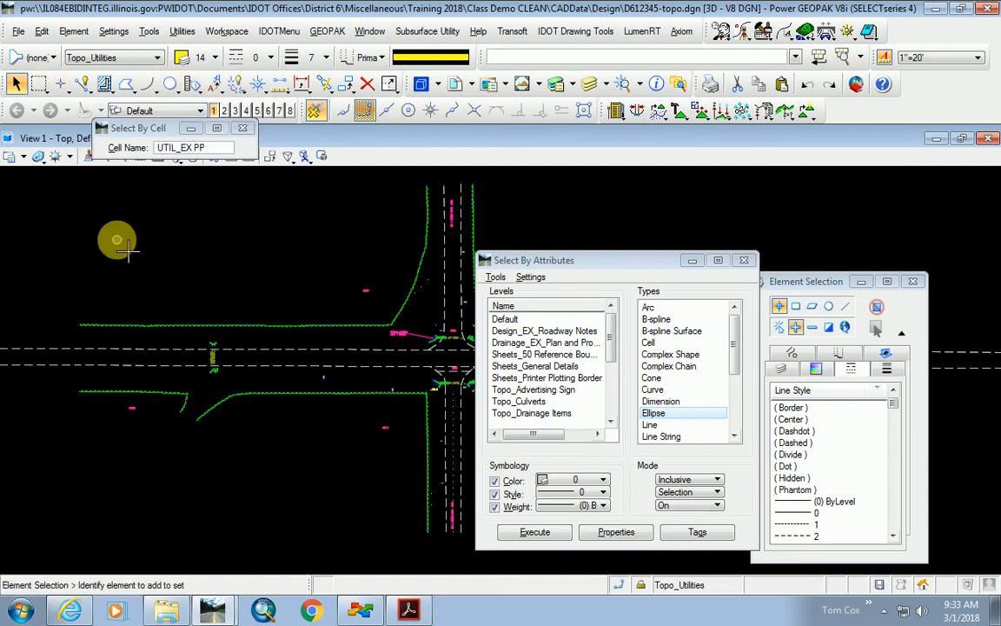
drag(169, 83, 199, 104)
click(201, 103)
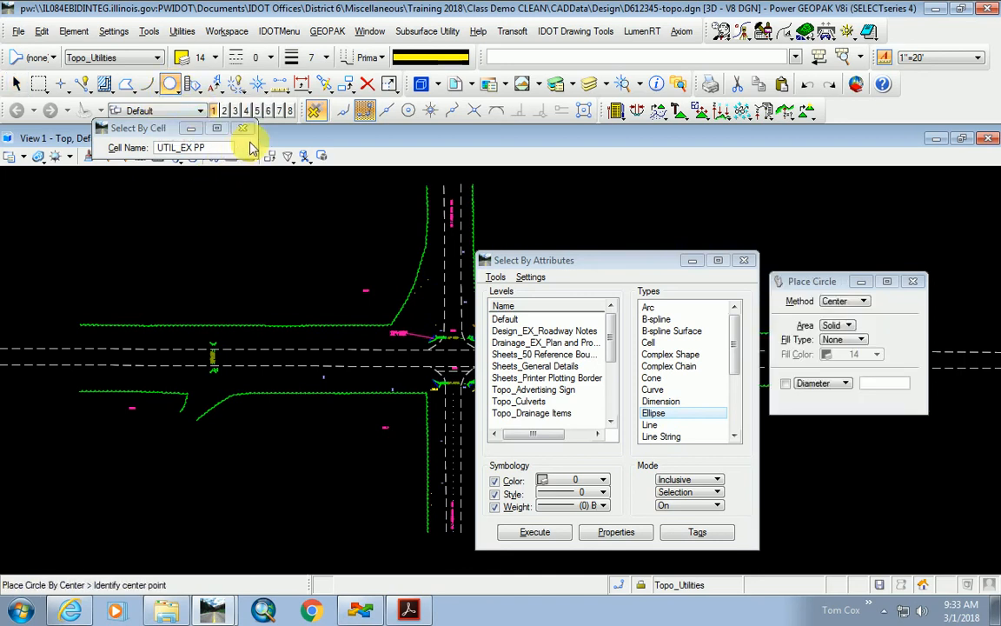
click(93, 250)
click(106, 253)
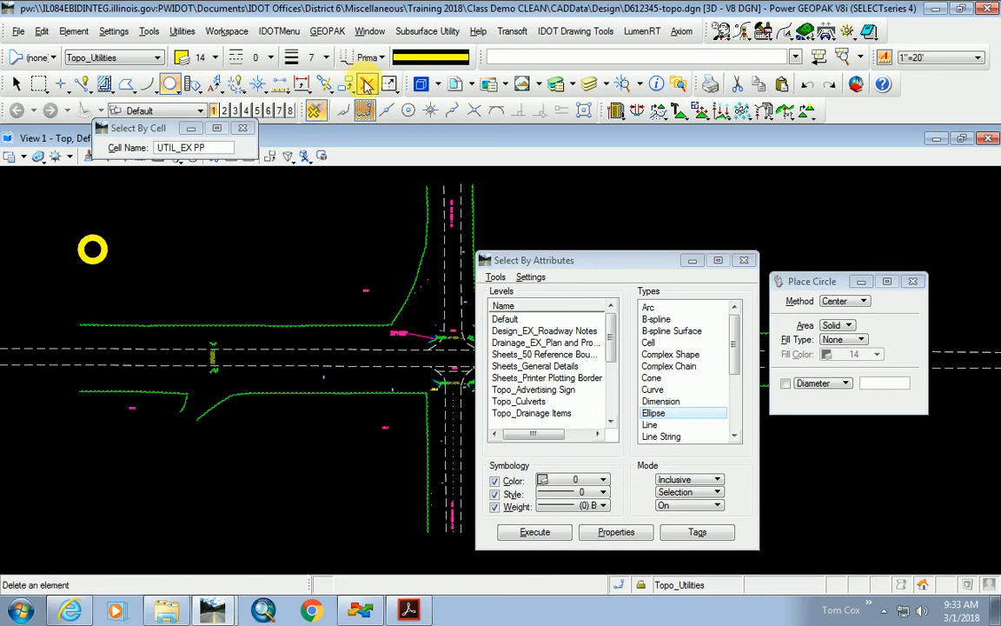
click(367, 84)
click(99, 271)
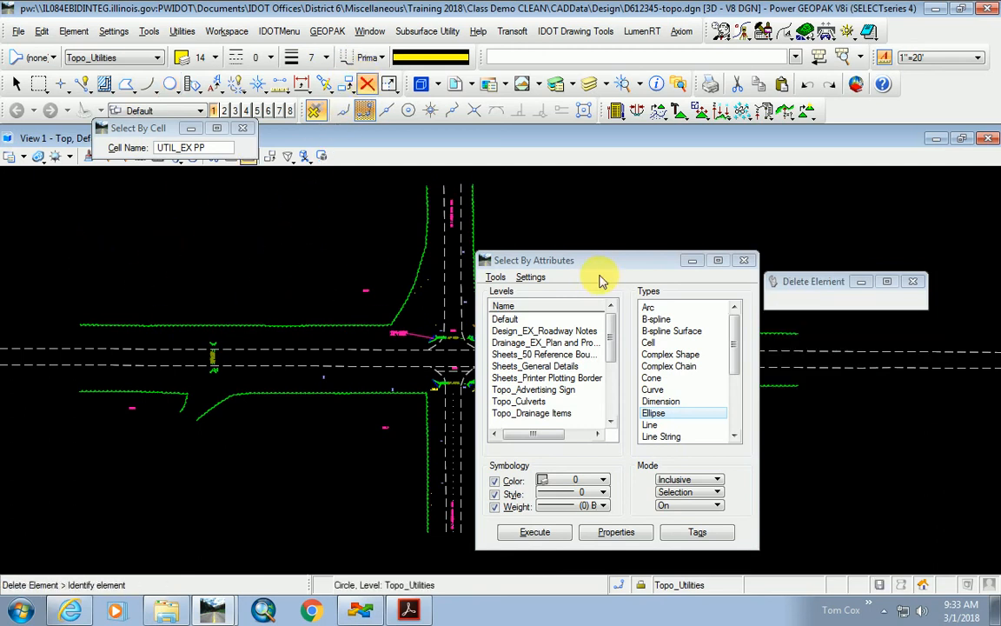
- Close the Select By Attributes dialog and stop its element filtering
drag(634, 260, 616, 202)
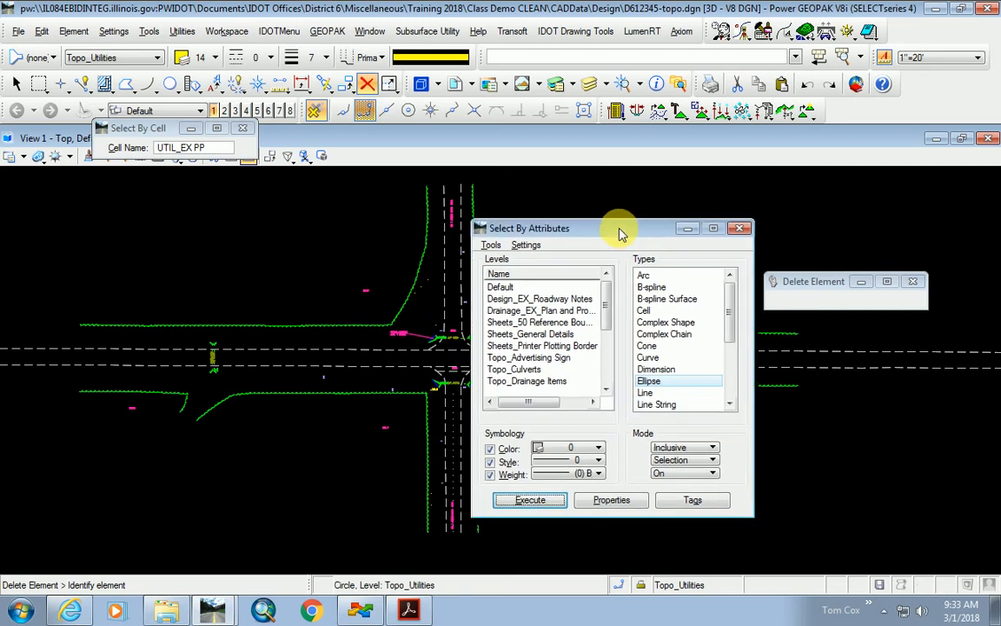
click(727, 202)
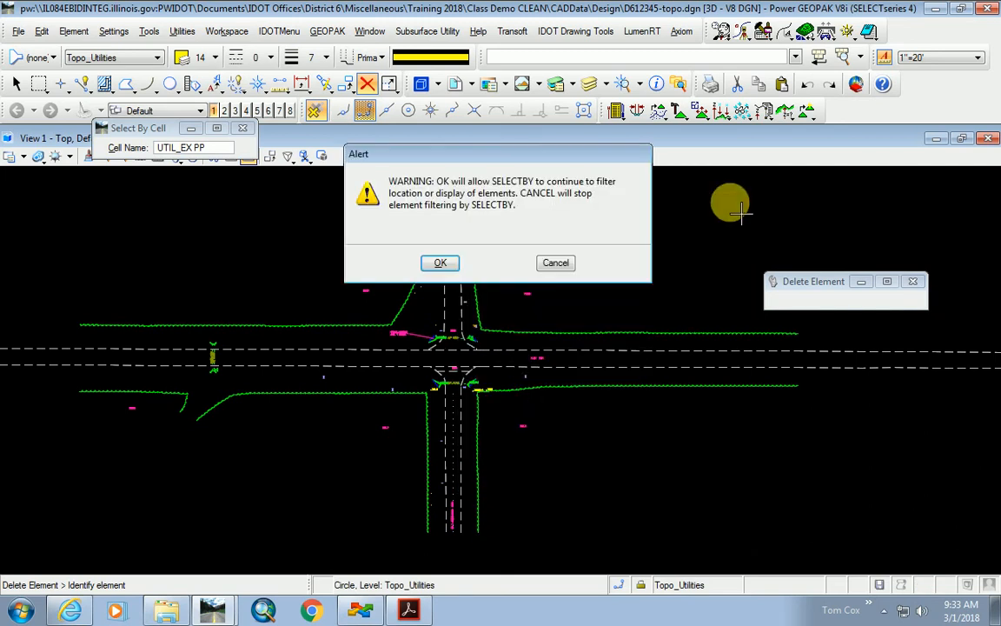
click(557, 264)
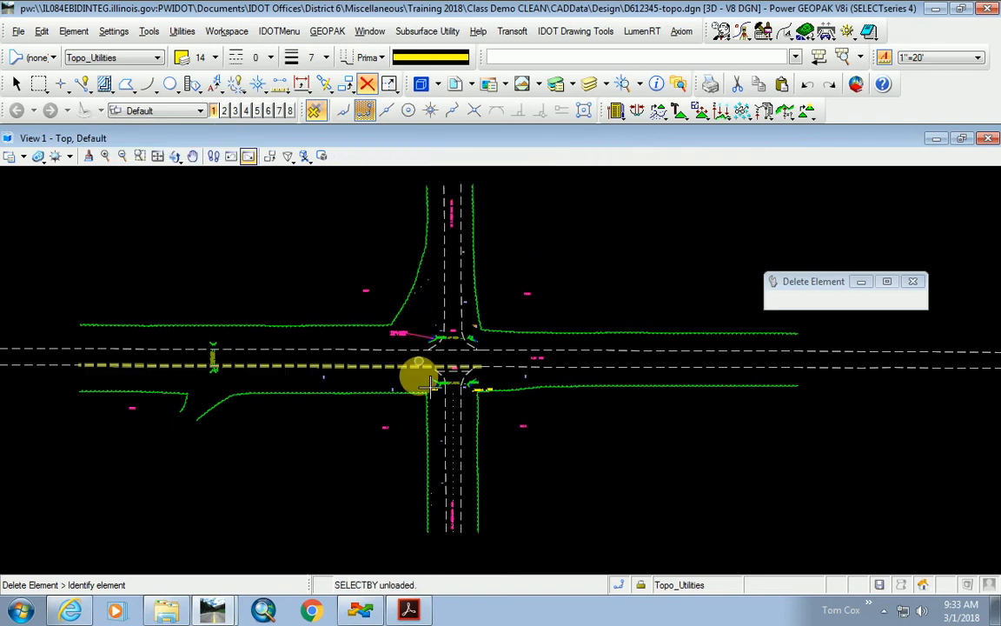
scroll(410, 343, up, 3)
scroll(408, 309, up, 2)
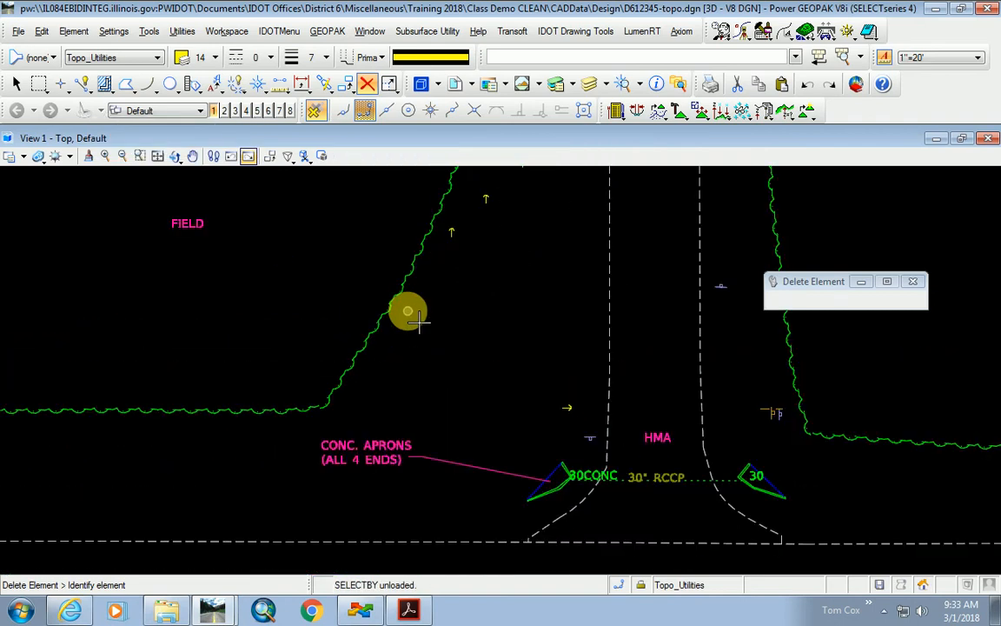
scroll(405, 306, down, 2)
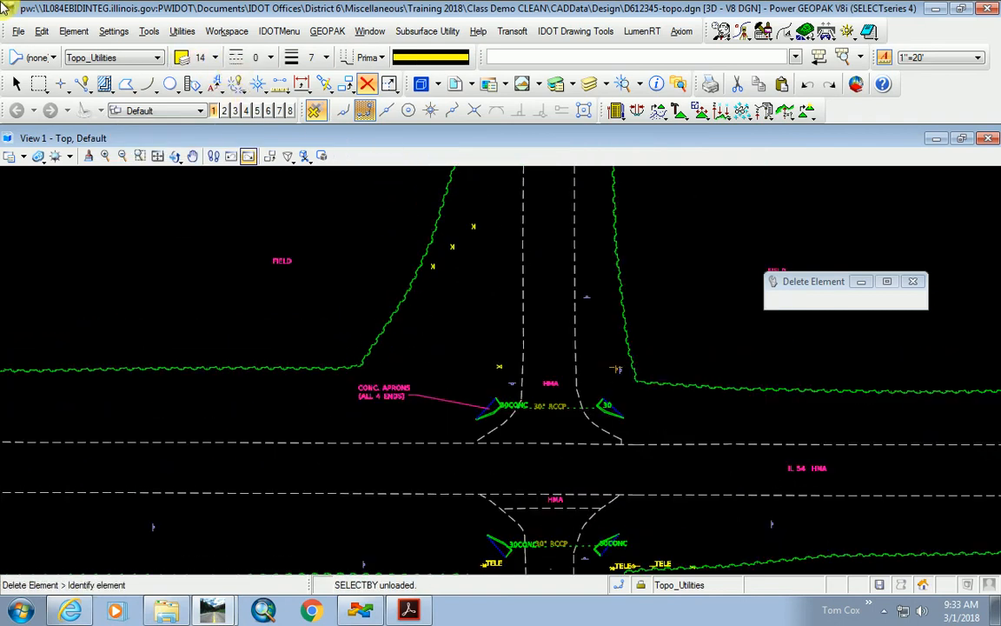
- Step back through the last circle's deletion and placement and the earlier circle edits, undoing one operation at a time
click(43, 33)
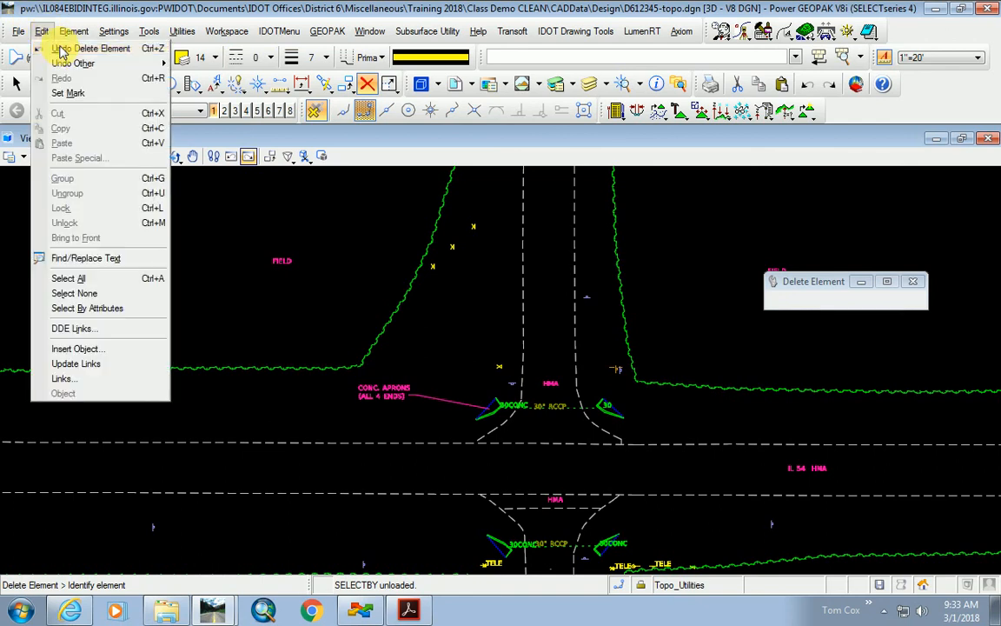
click(57, 49)
scroll(429, 252, up, 3)
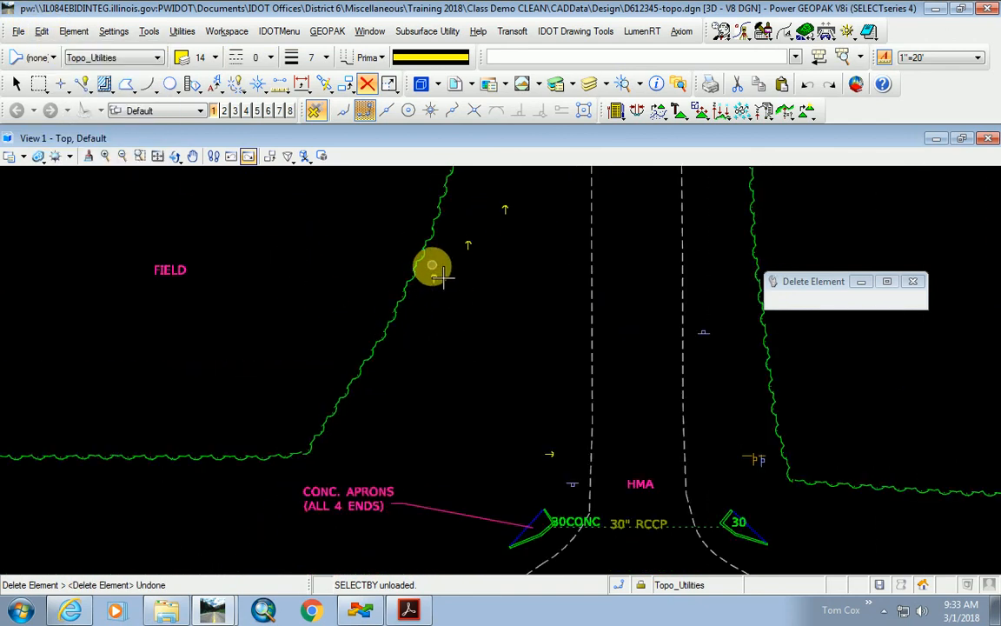
scroll(435, 276, down, 3)
click(17, 31)
click(317, 241)
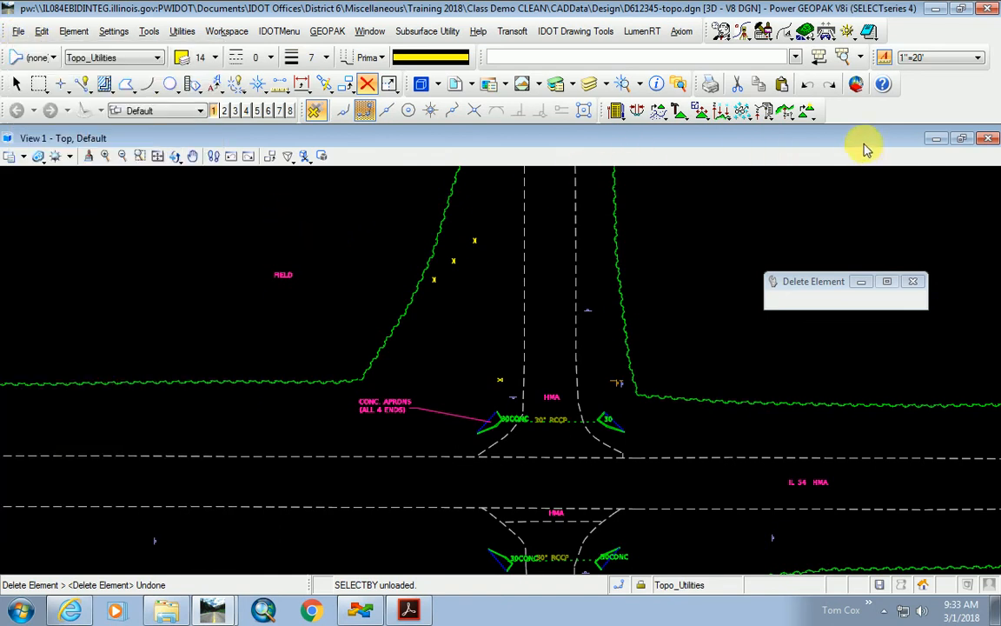
click(808, 87)
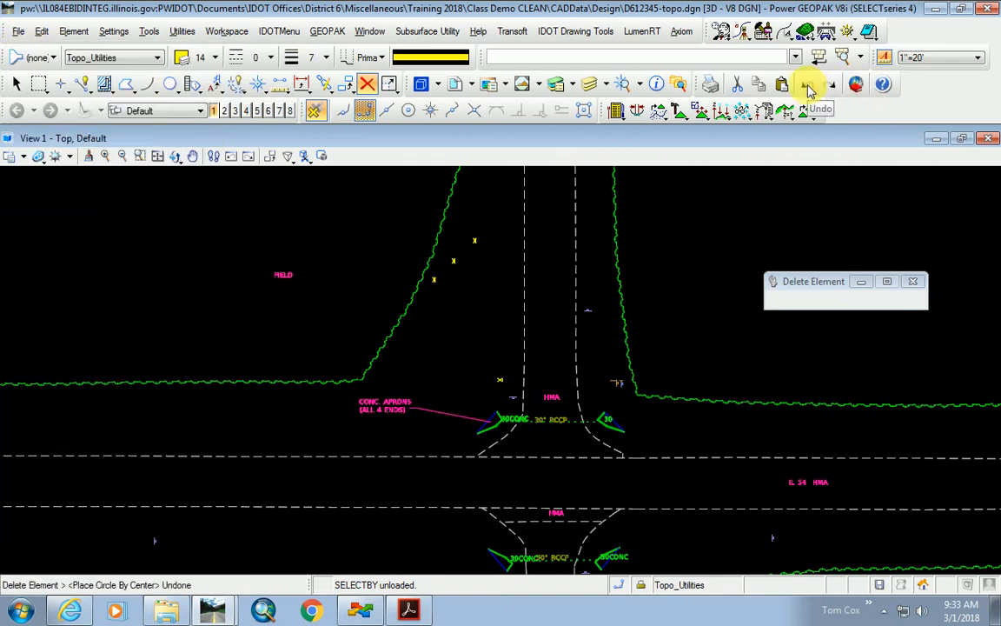
click(808, 87)
click(808, 87)
click(808, 87)
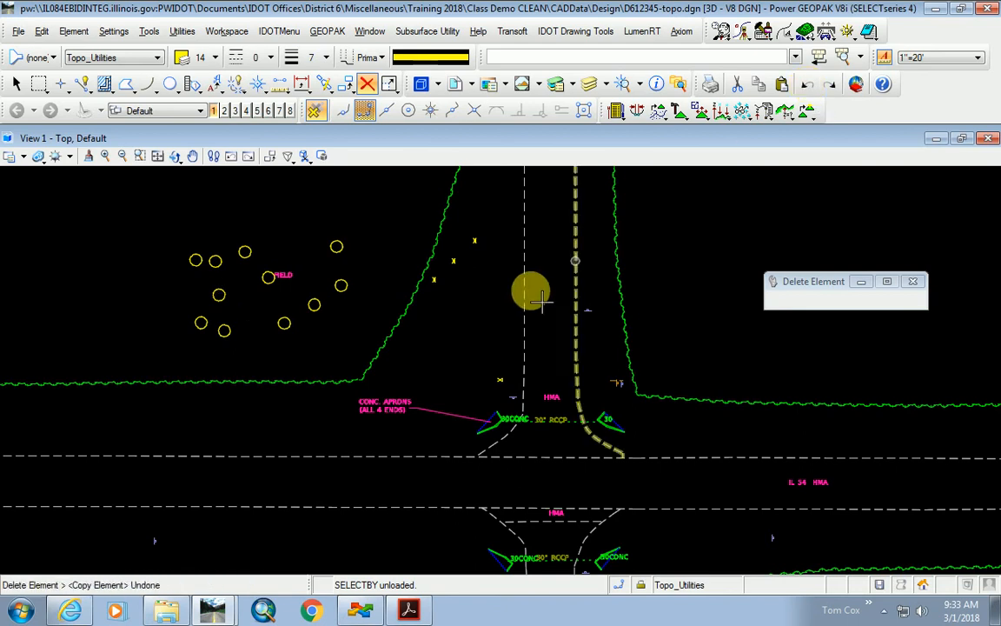
- Undo more of the circle copies around the FIELD label one by one
scroll(439, 374, up, 3)
scroll(457, 363, down, 3)
scroll(457, 363, down, 3)
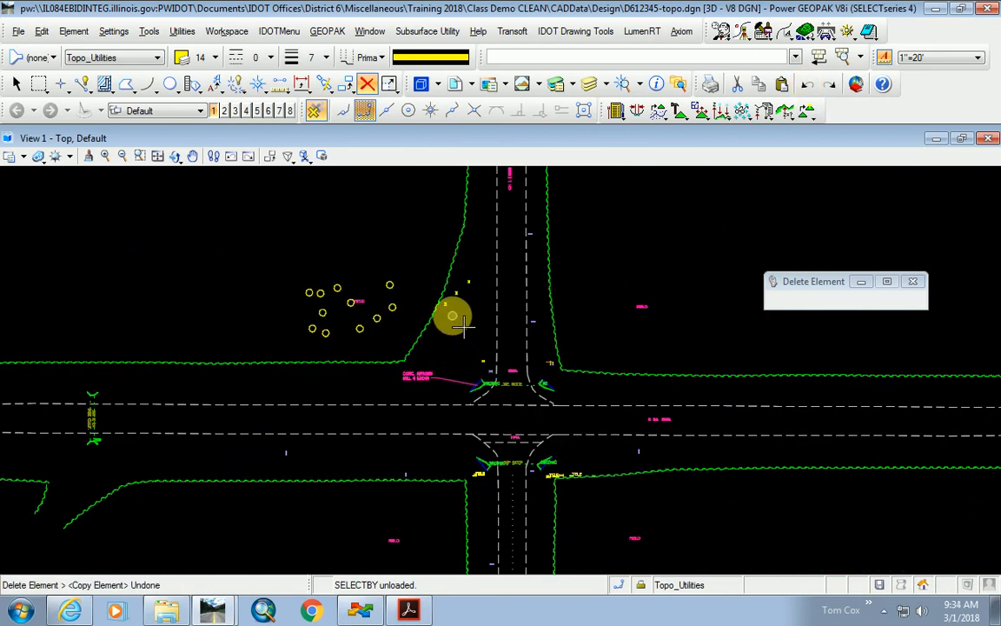
scroll(455, 316, up, 3)
scroll(463, 326, up, 2)
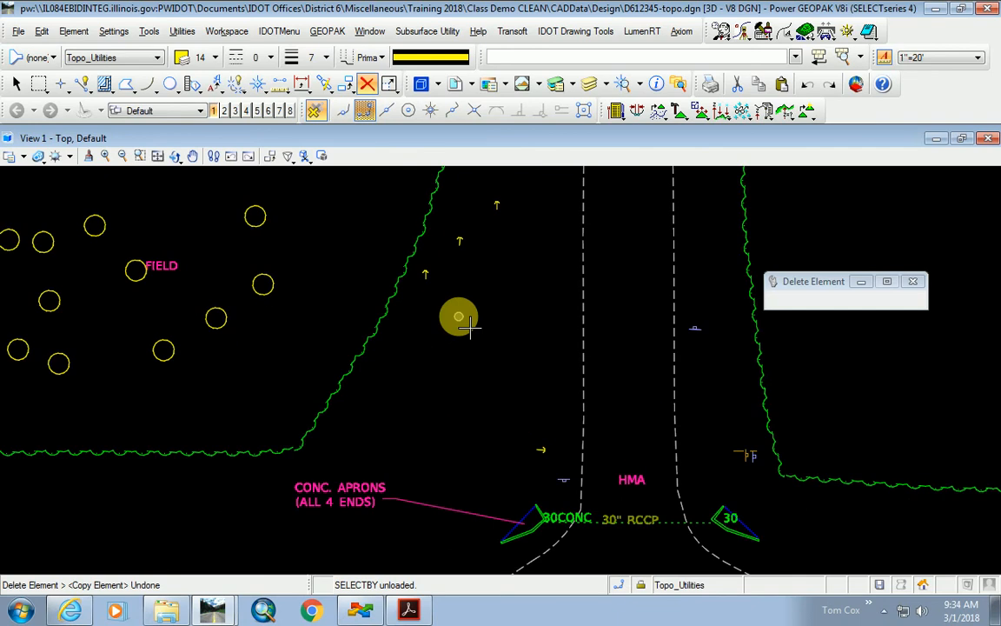
click(807, 85)
click(807, 84)
click(807, 84)
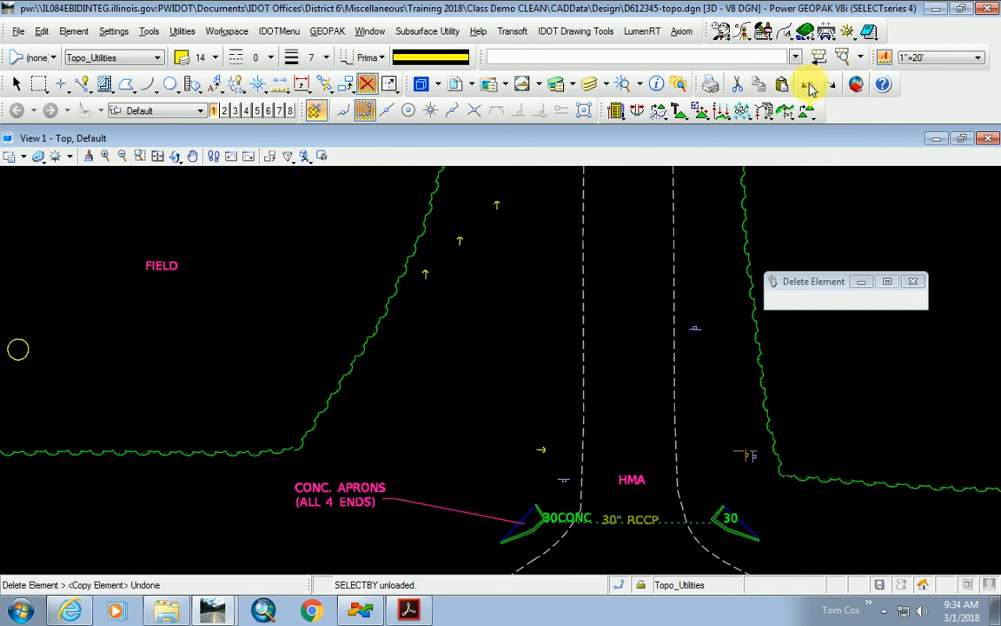
- Undo all changes made to the drawing at once
click(41, 31)
mouse_move(82, 63)
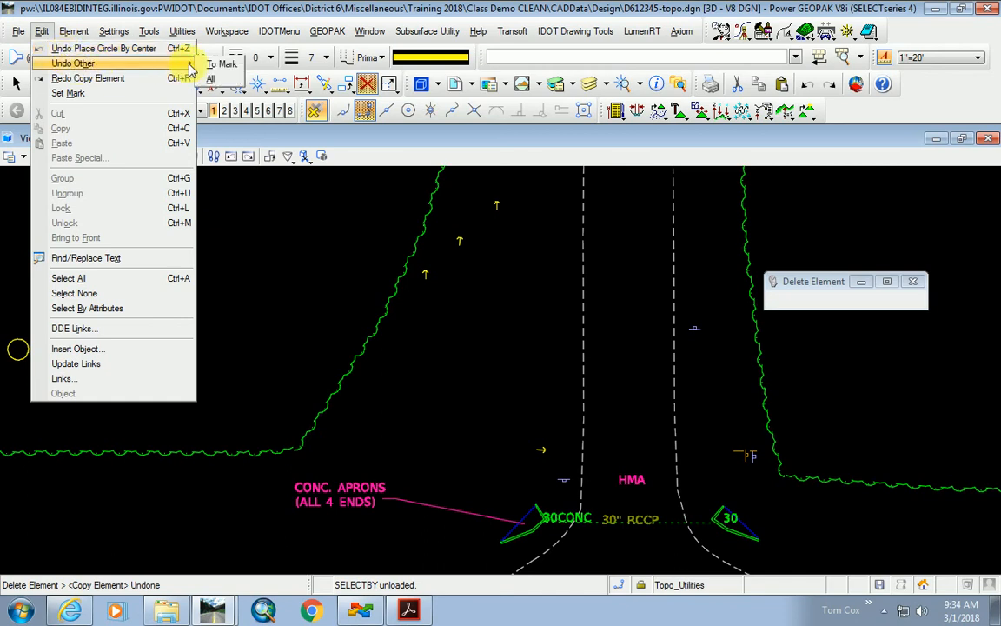
click(210, 79)
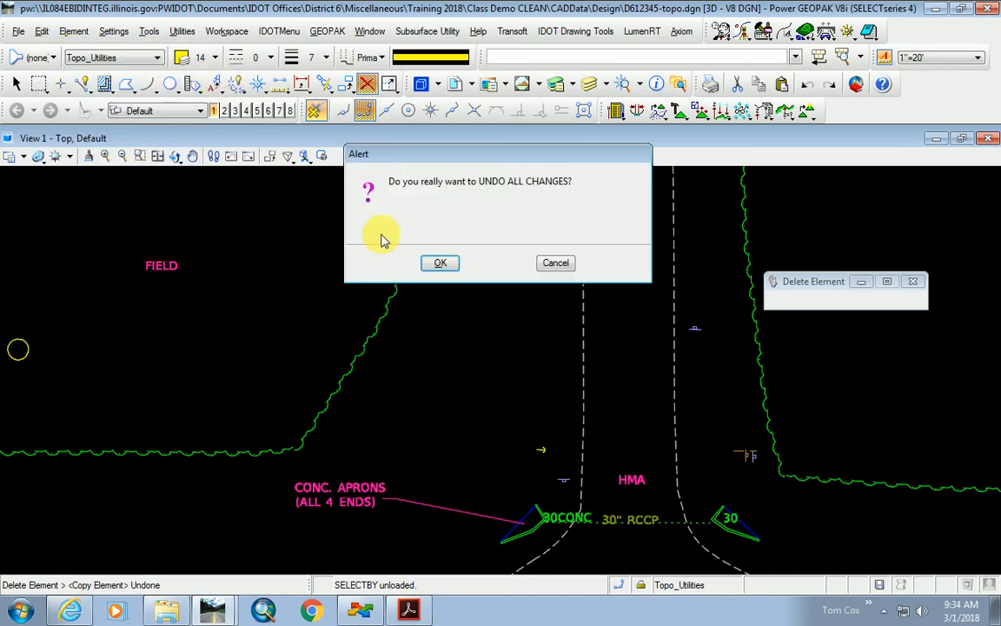
click(440, 262)
- Examine the utility symbols and annotations around the intersection and along its north leg
scroll(487, 308, down, 2)
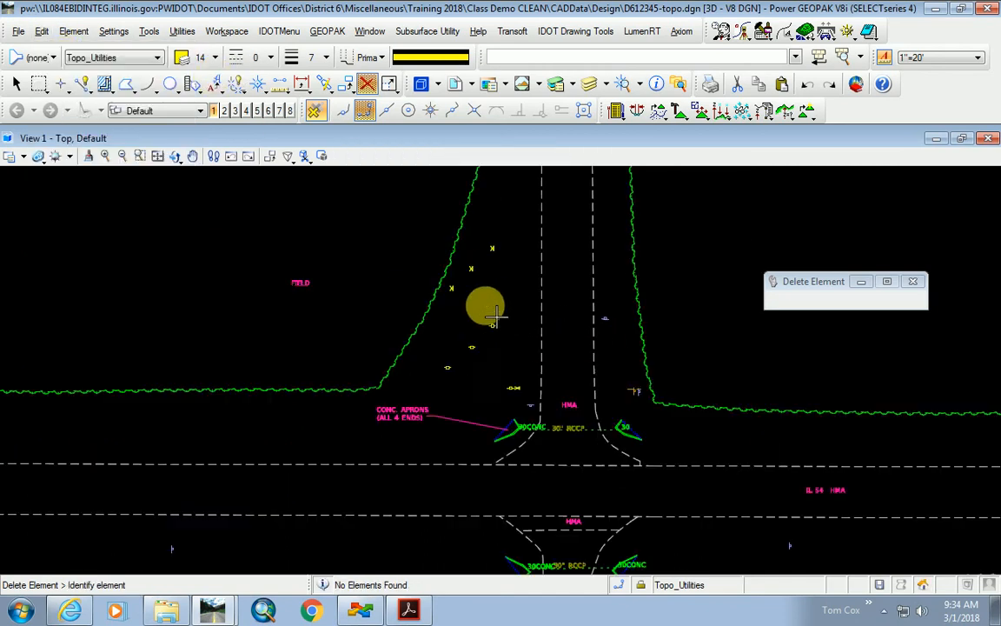
scroll(493, 314, down, 2)
scroll(492, 329, up, 4)
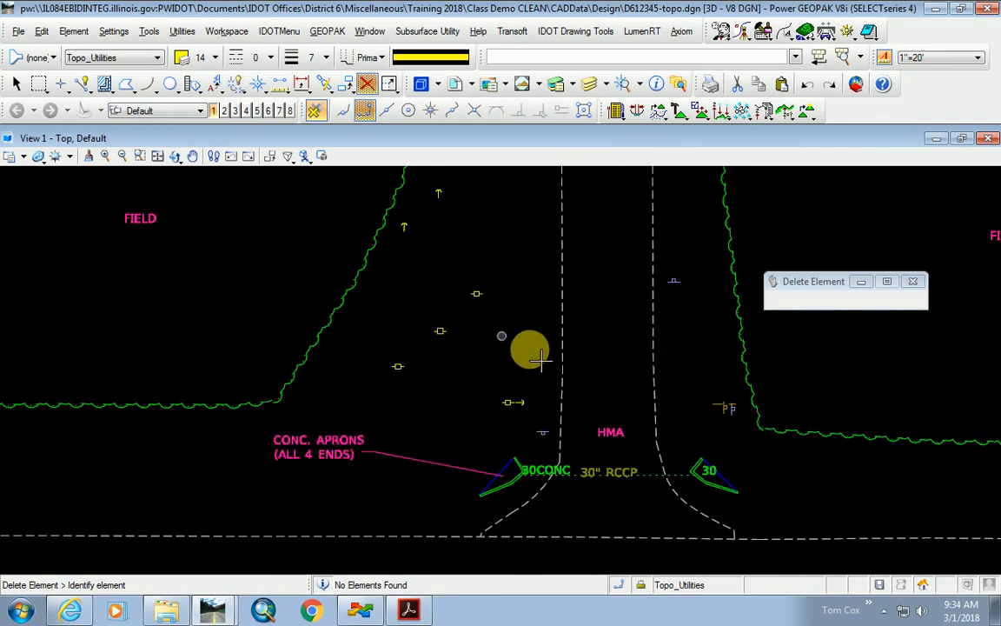
scroll(541, 358, down, 2)
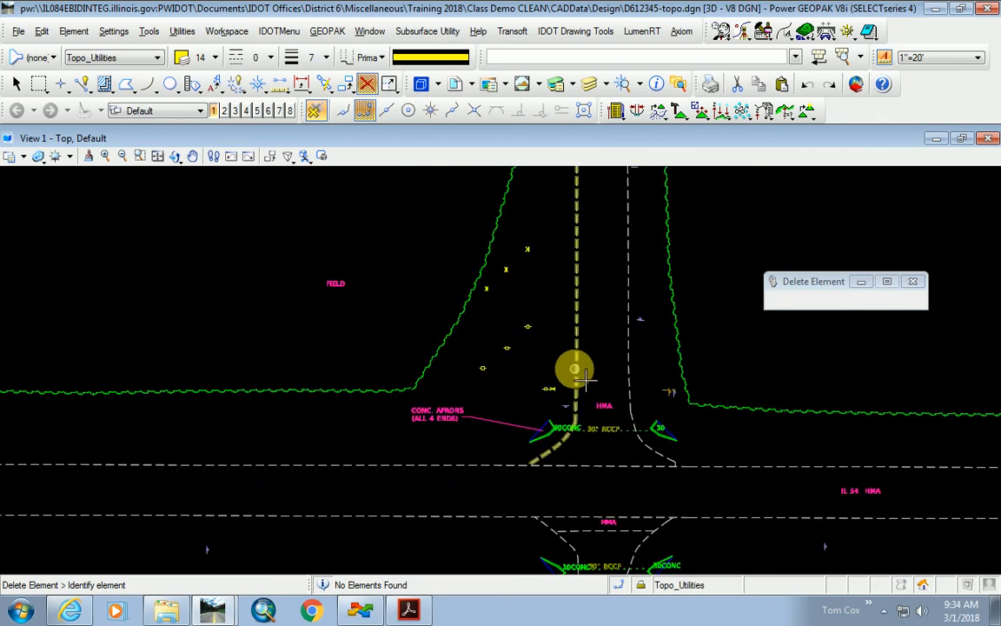
scroll(511, 365, up, 3)
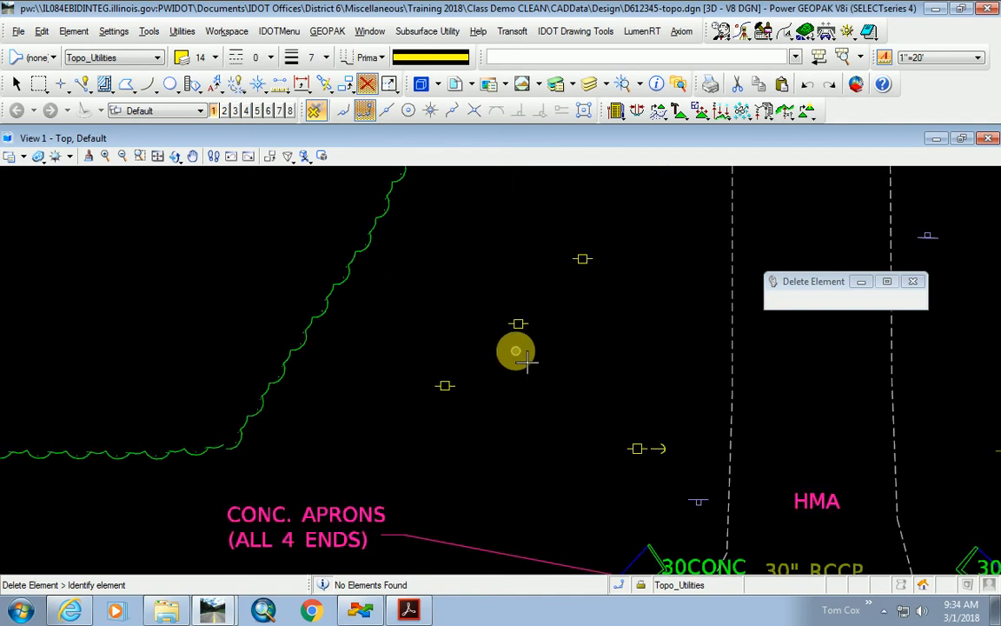
scroll(525, 361, down, 5)
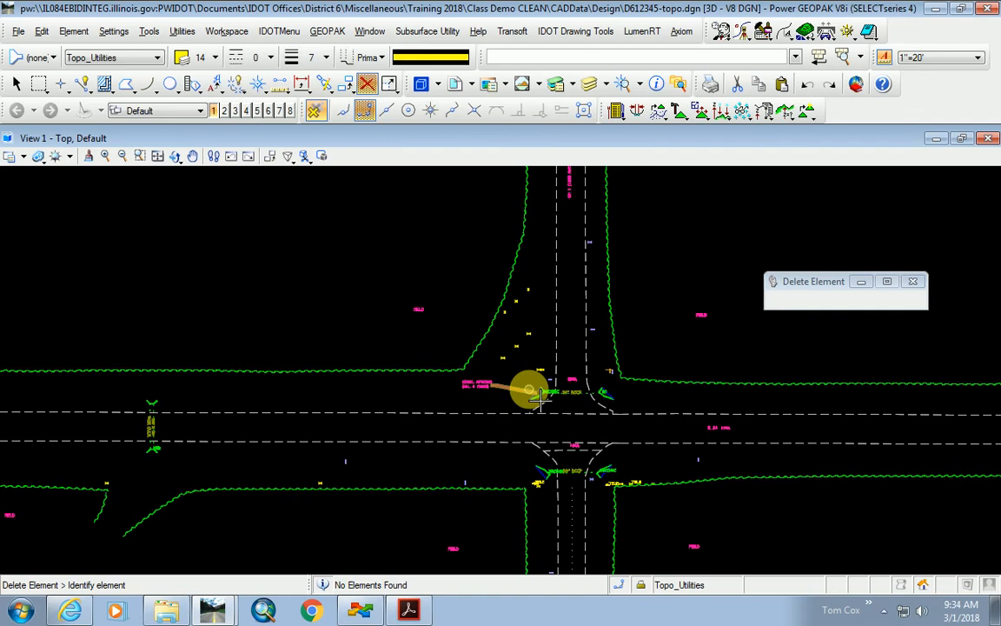
scroll(583, 388, up, 3)
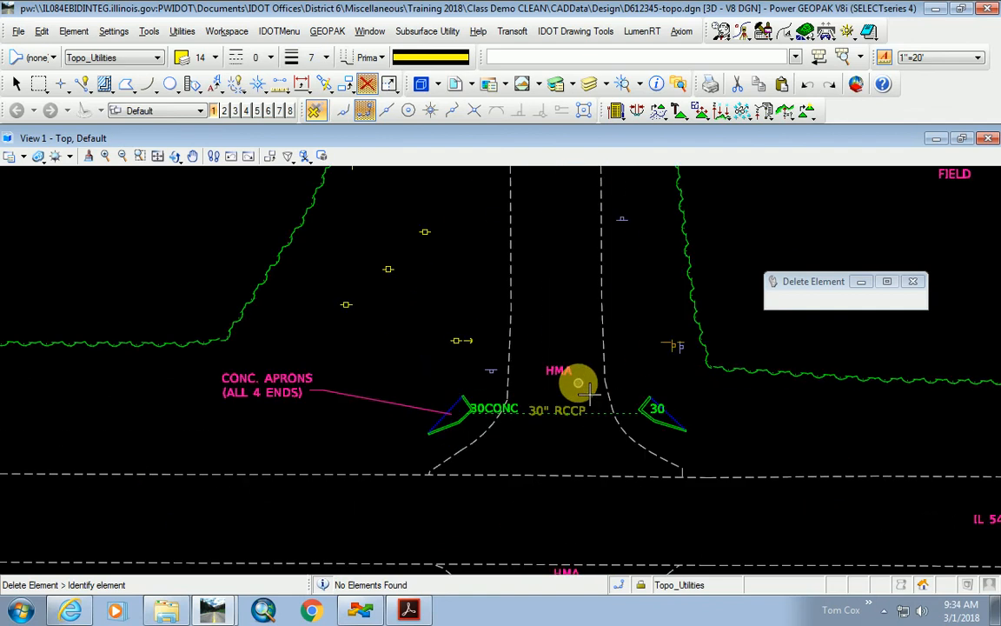
scroll(560, 378, down, 4)
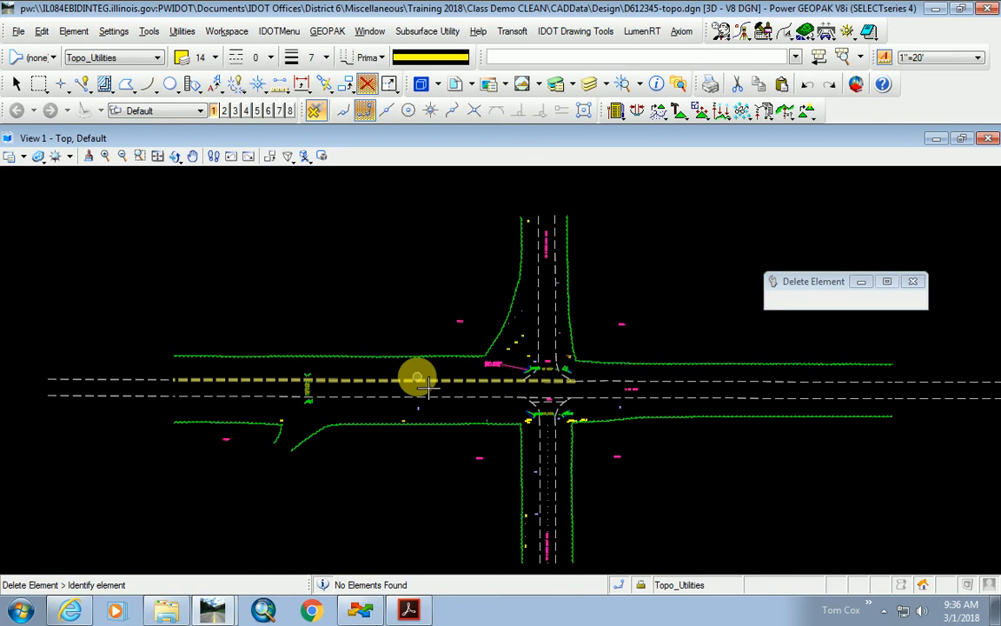
click(263, 58)
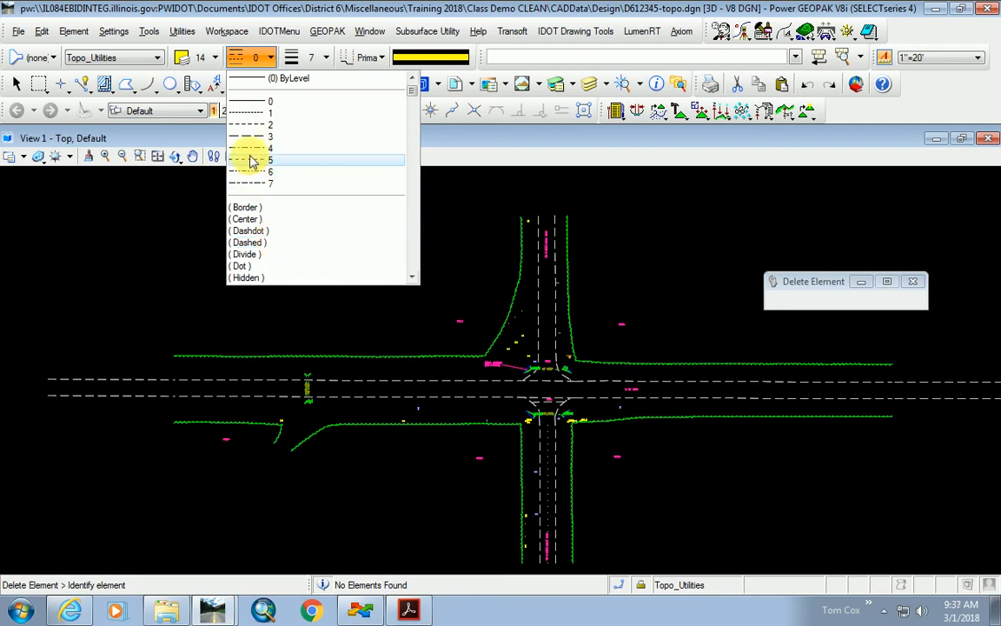
click(178, 201)
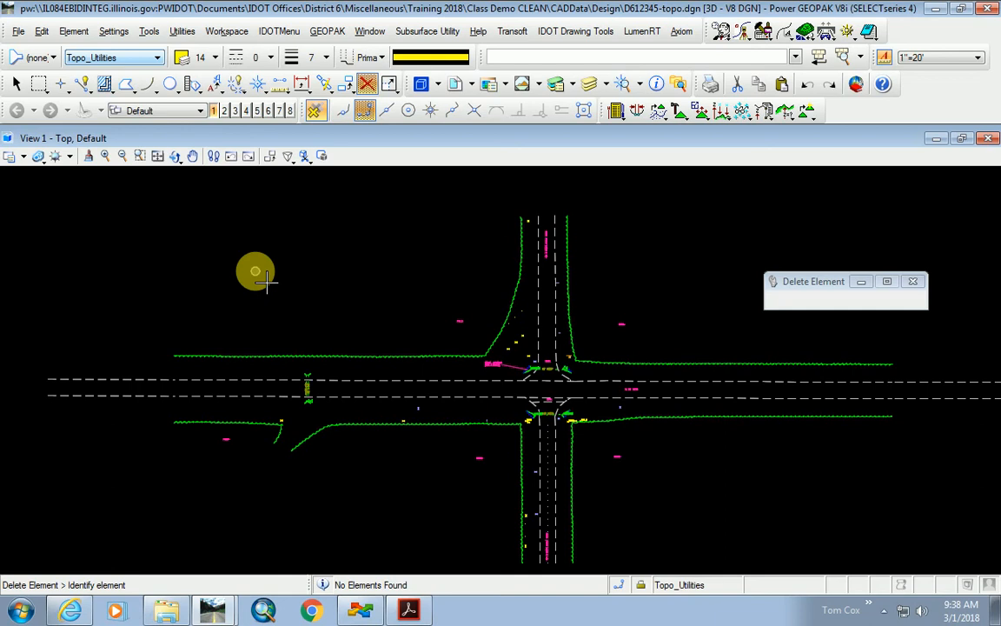
scroll(476, 270, up, 6)
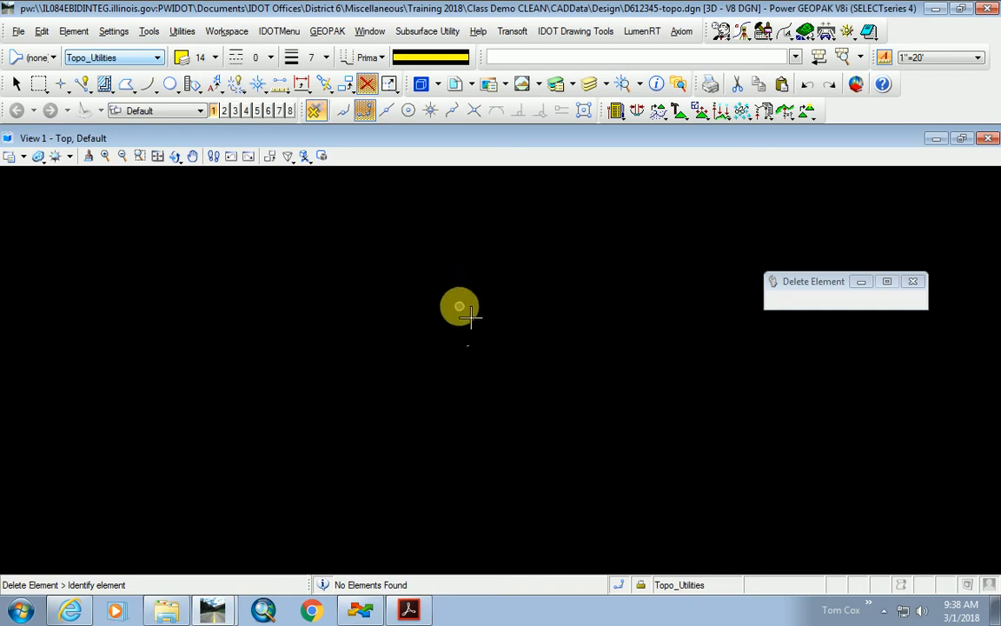
scroll(466, 355, up, 3)
scroll(448, 364, down, 5)
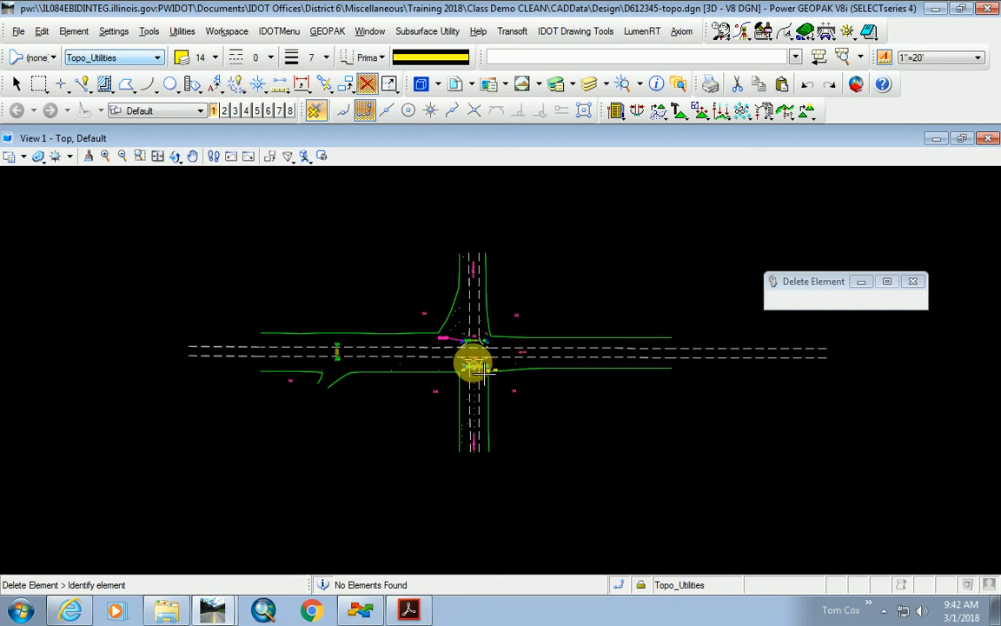
- Start the Select Geographic Coordinate System tool and open its library of coordinate systems
click(149, 31)
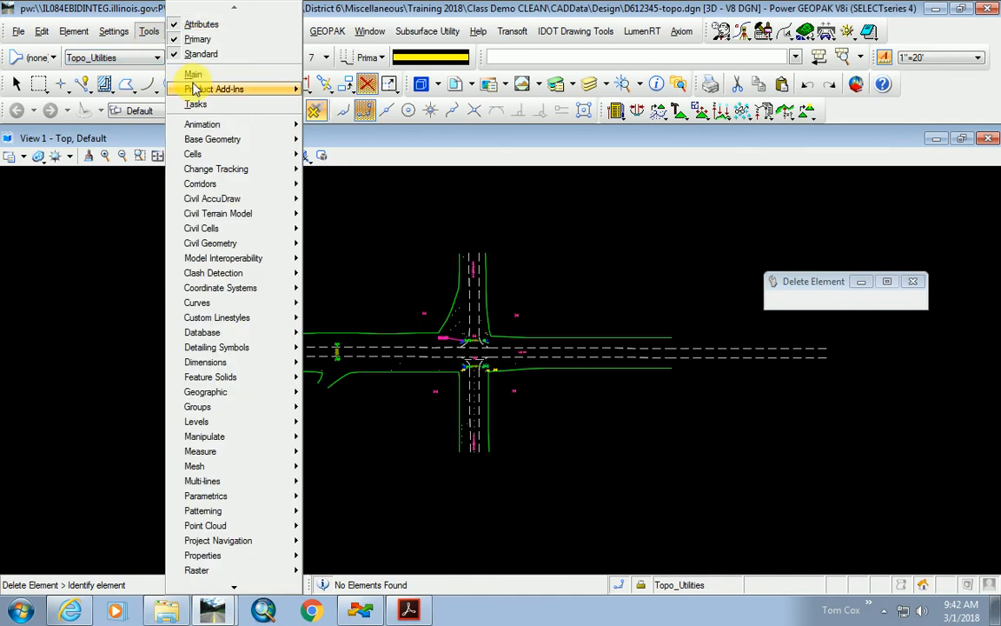
mouse_move(206, 157)
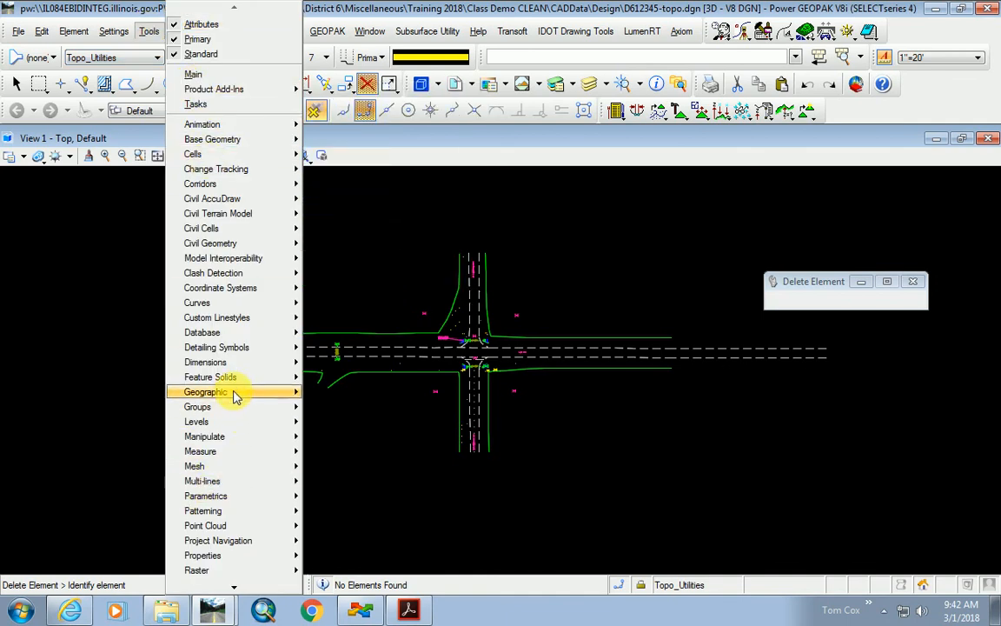
mouse_move(235, 395)
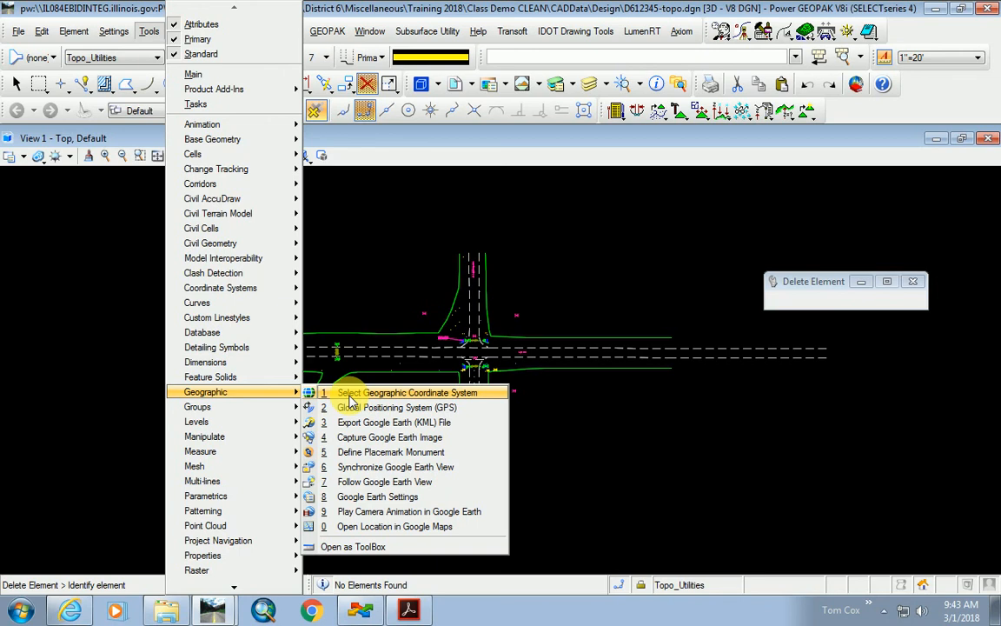
click(349, 395)
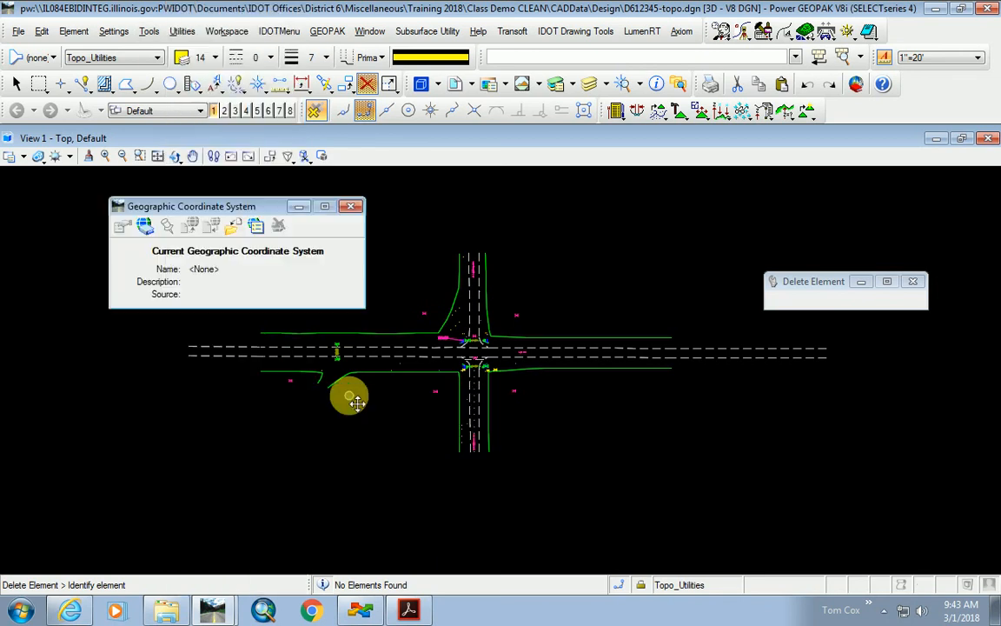
drag(248, 209, 445, 211)
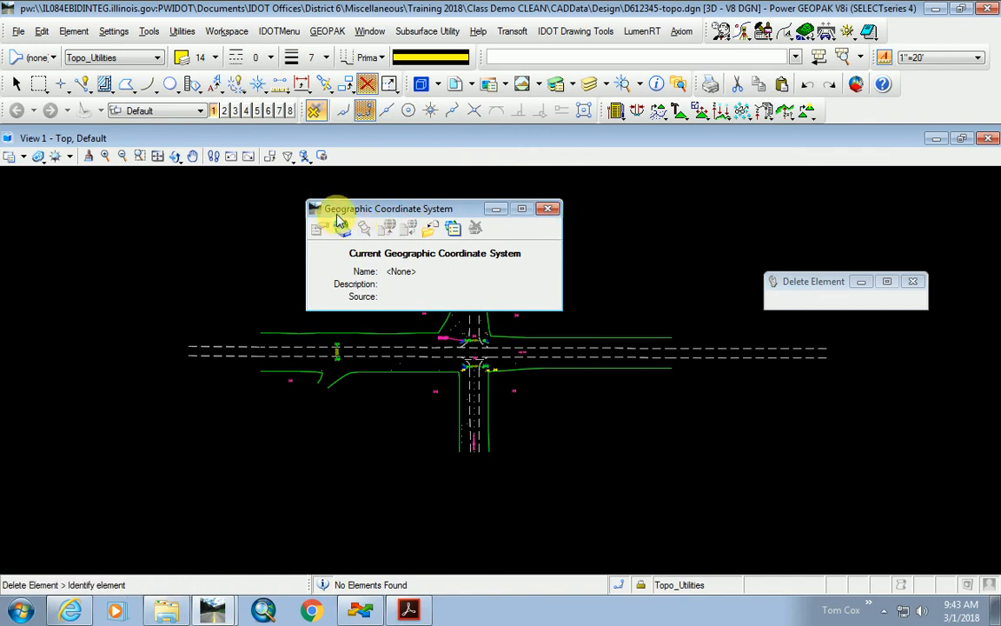
click(341, 228)
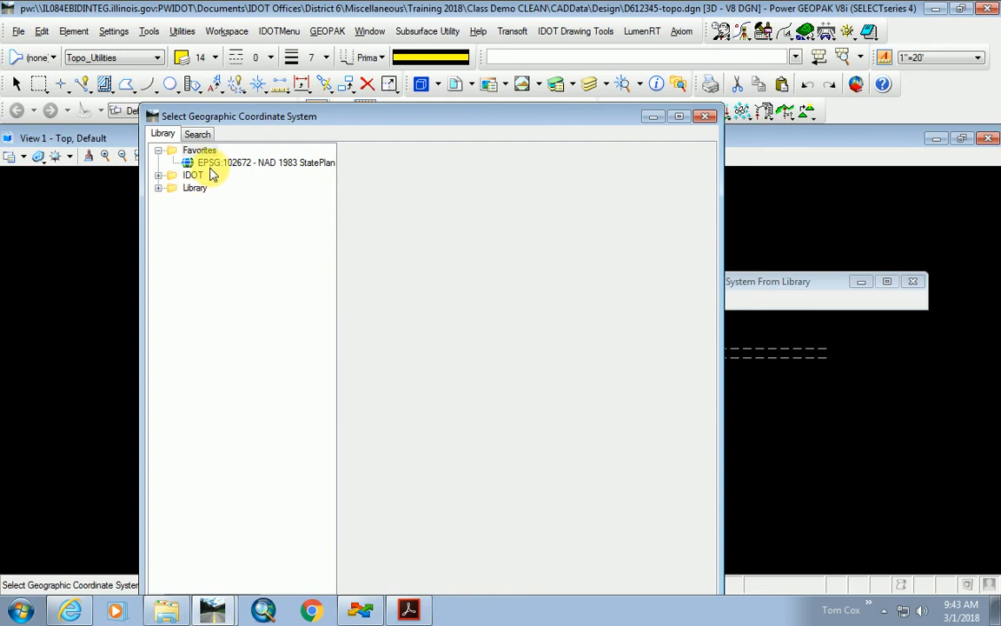
- Examine the details of the favourite coordinate system EPSG:102672, NAD 1983 StatePlane Illinois West FIPS 1202 Feet
click(290, 165)
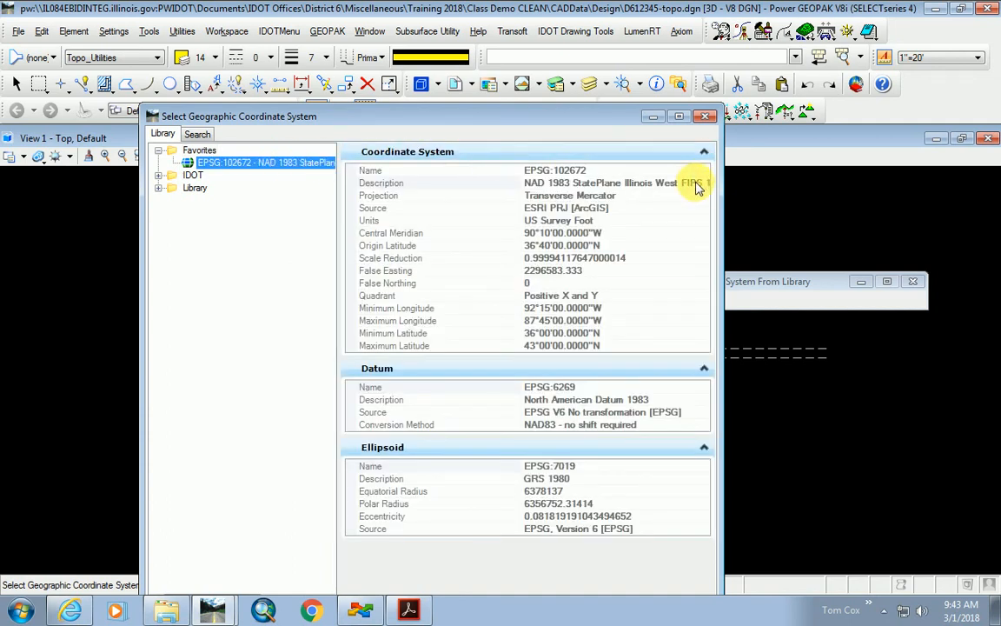
drag(722, 189, 875, 217)
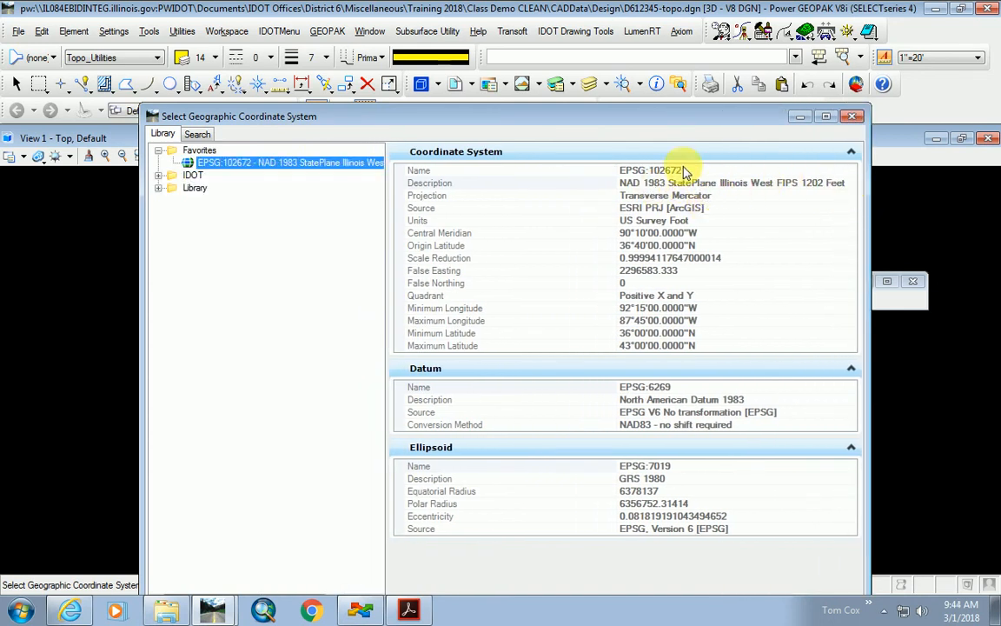
click(779, 183)
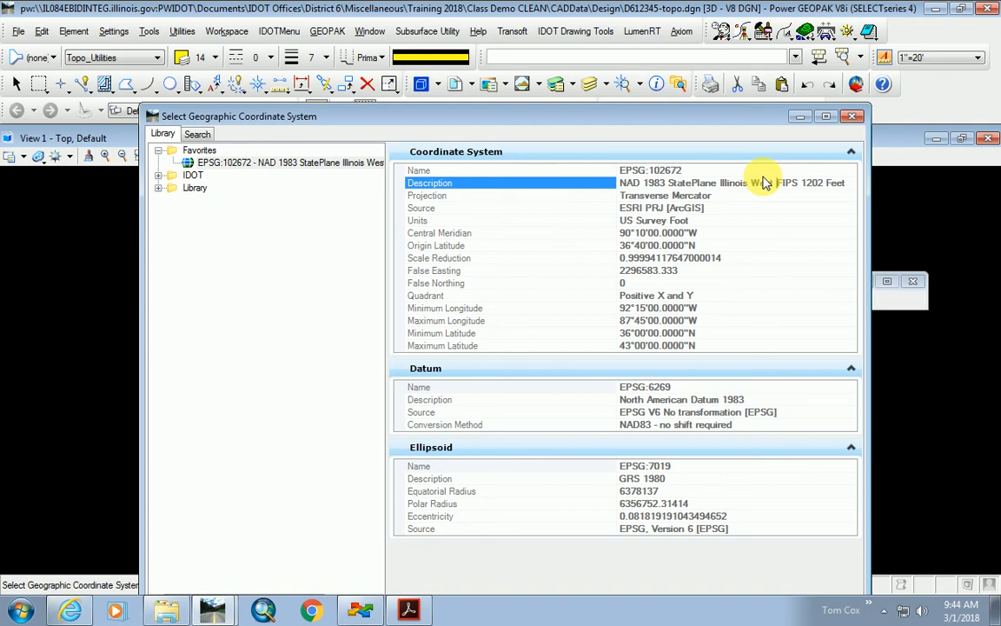
- Browse the library's projected North American coordinate systems down to Illinois, and close the coordinate system windows without assigning one
click(158, 189)
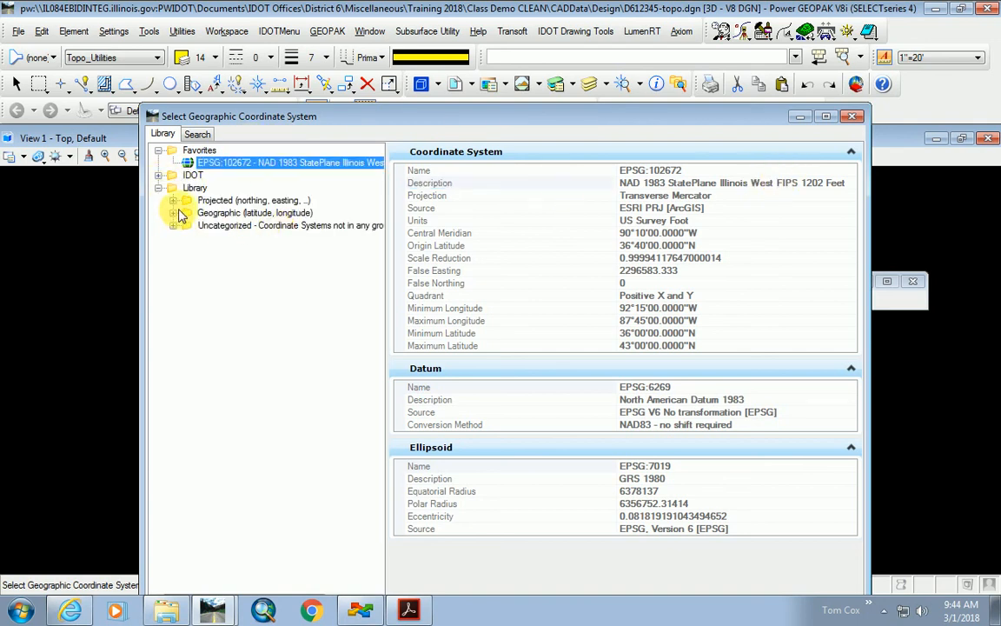
click(243, 214)
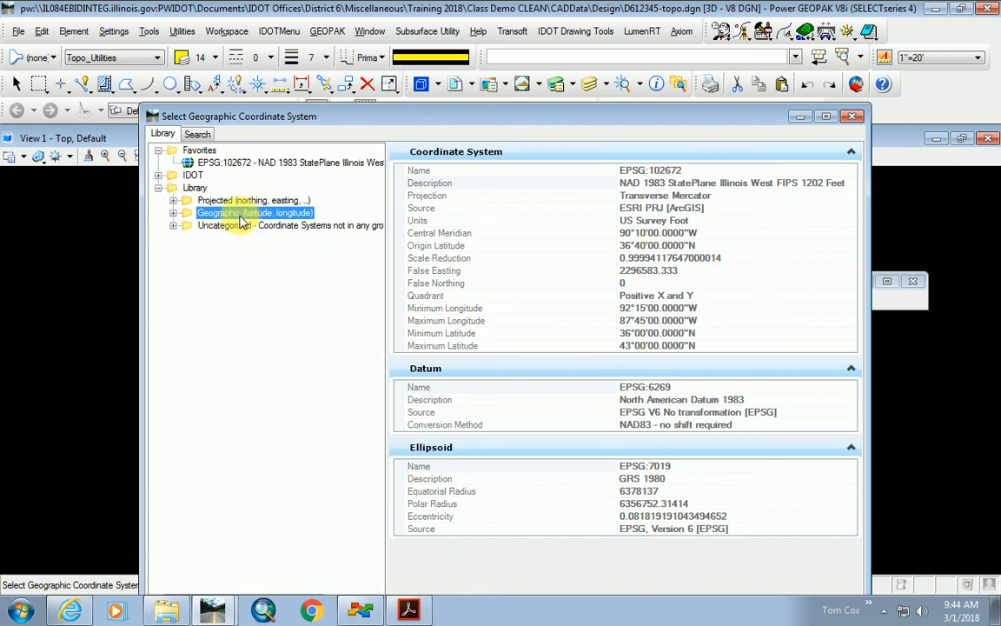
click(217, 201)
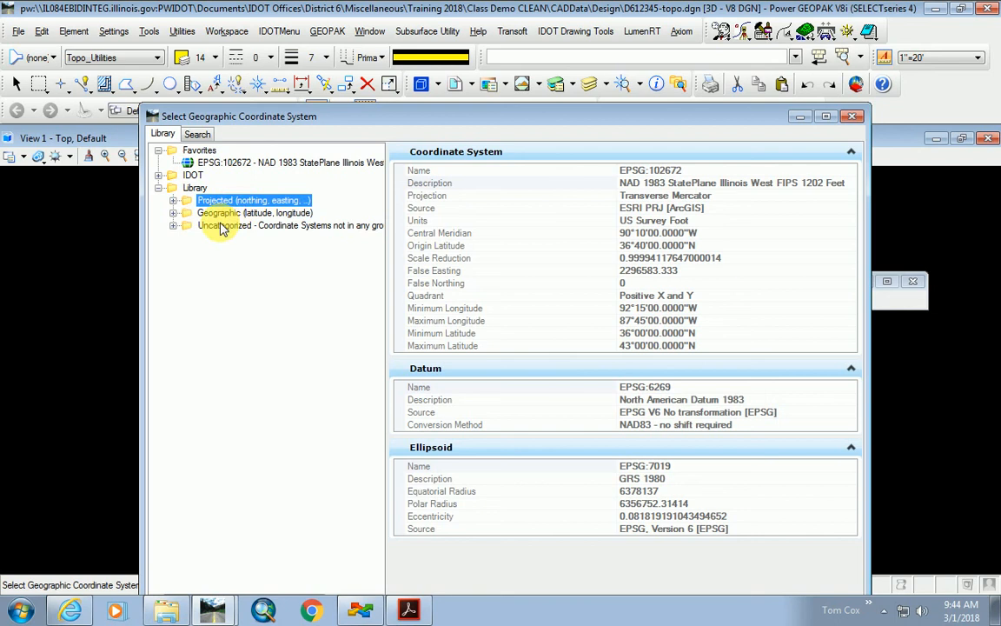
click(214, 214)
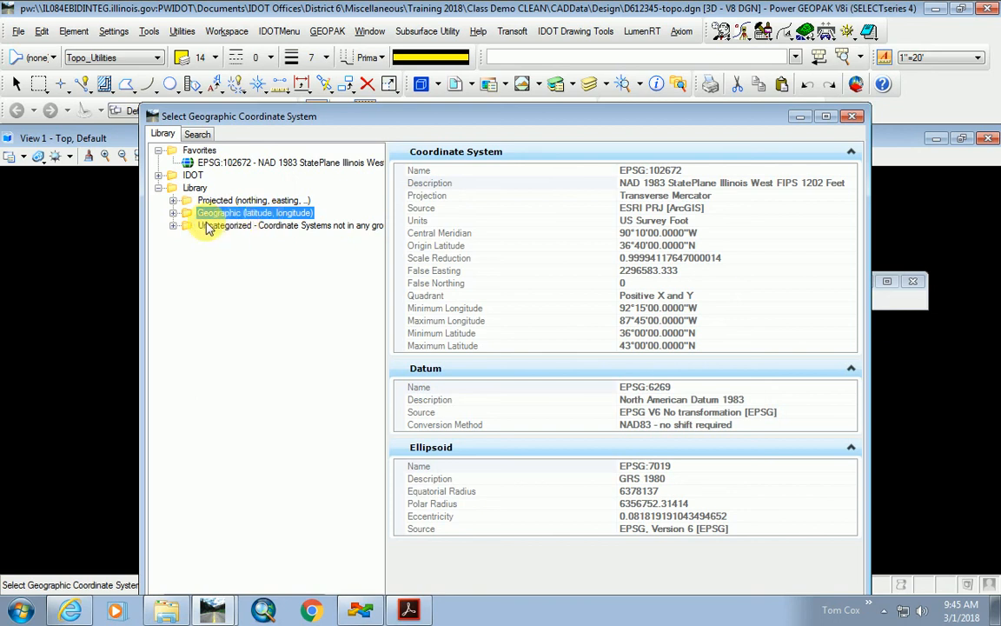
click(173, 201)
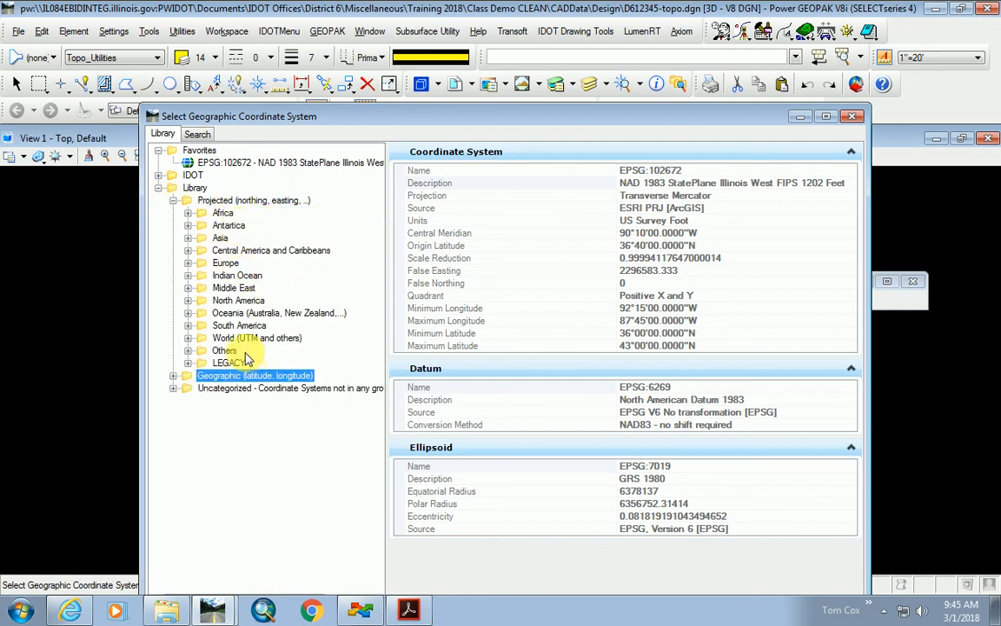
click(188, 301)
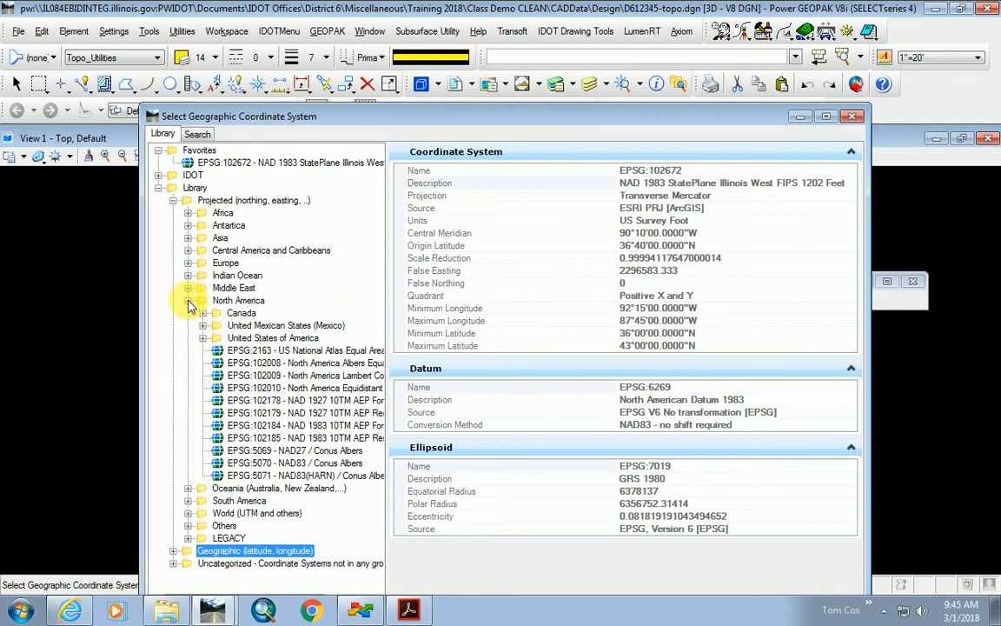
click(203, 338)
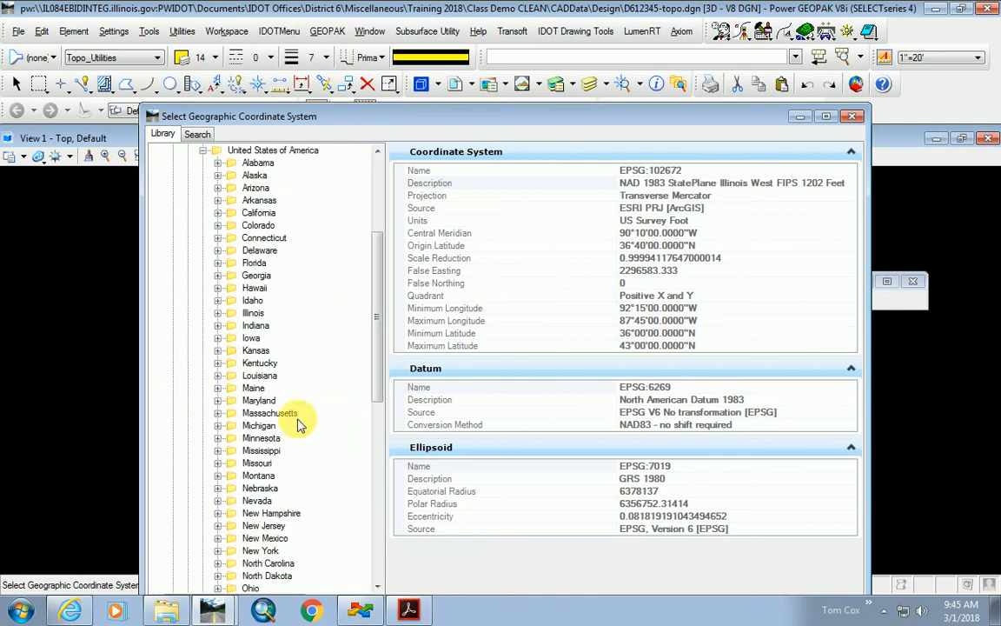
click(217, 313)
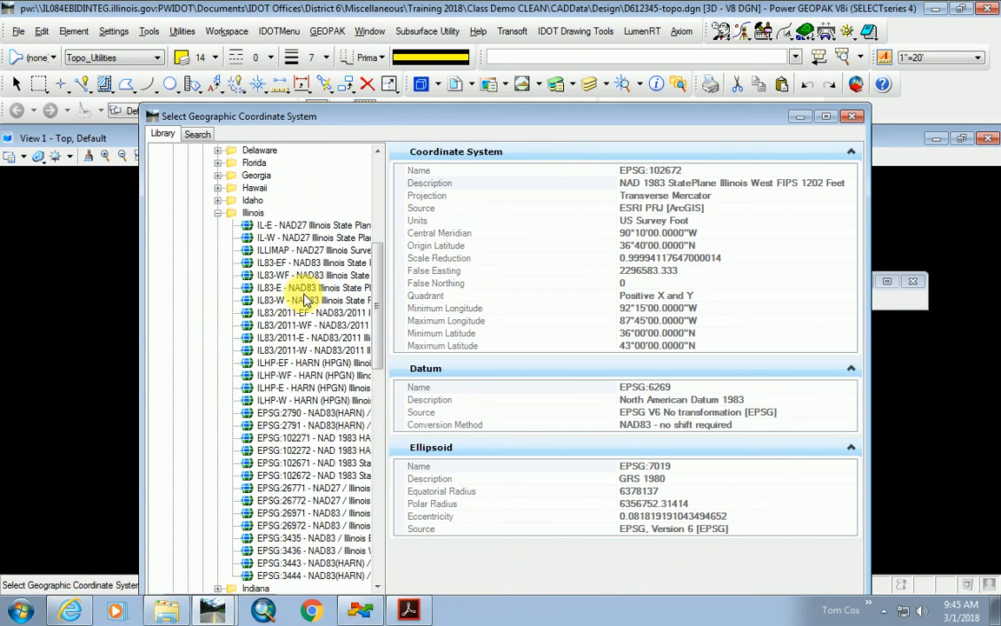
drag(399, 207, 496, 215)
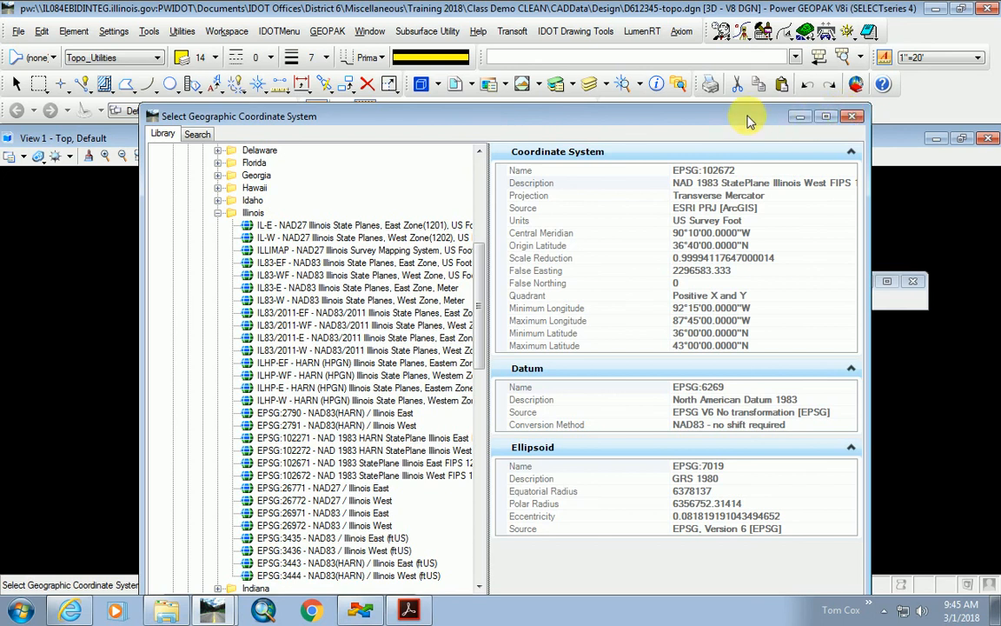
drag(749, 122, 664, 165)
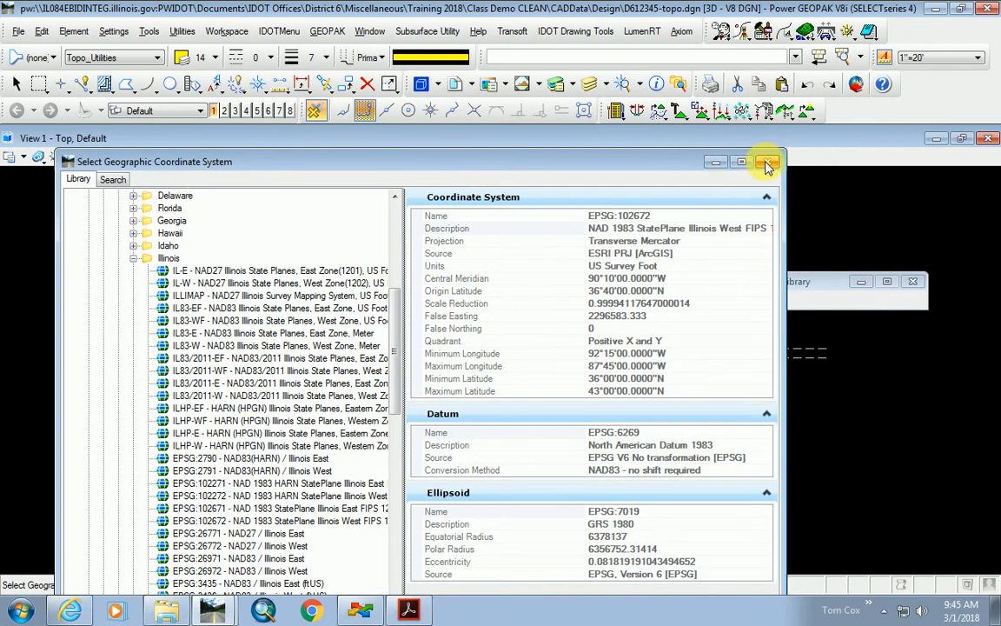
click(768, 165)
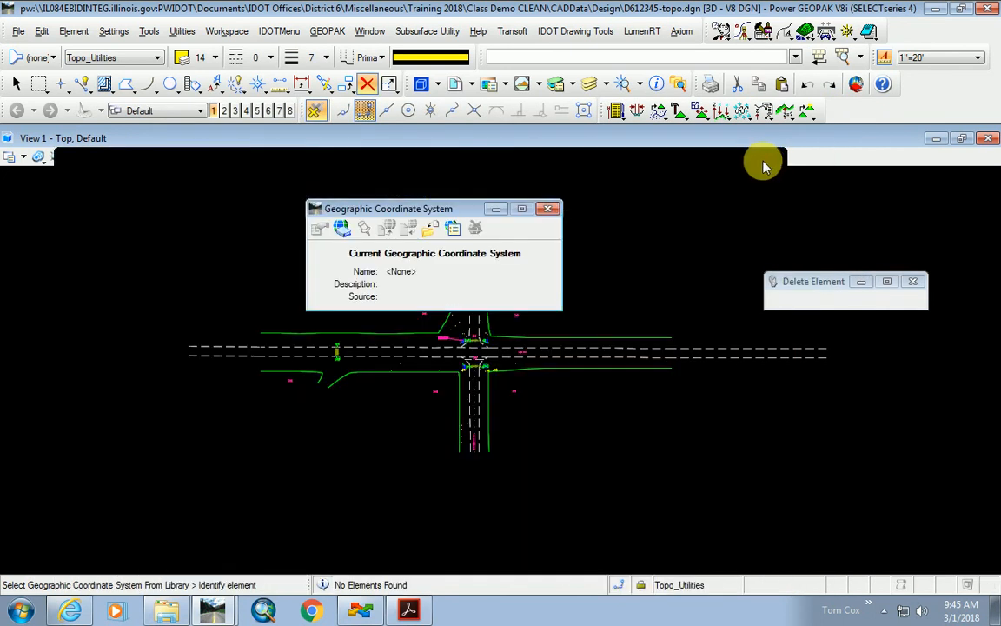
click(548, 209)
scroll(439, 356, up, 4)
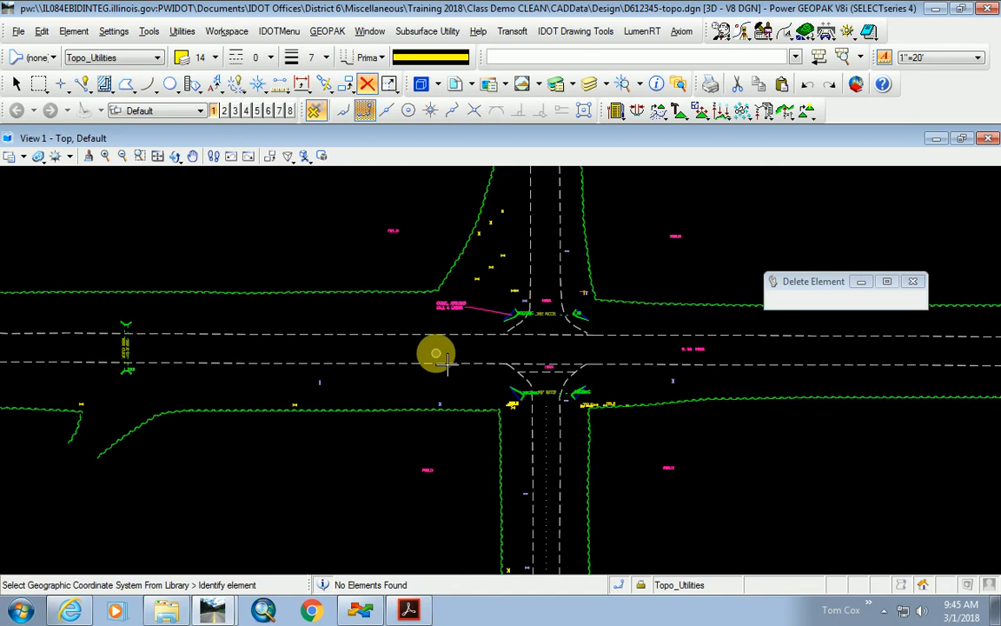
scroll(446, 362, down, 2)
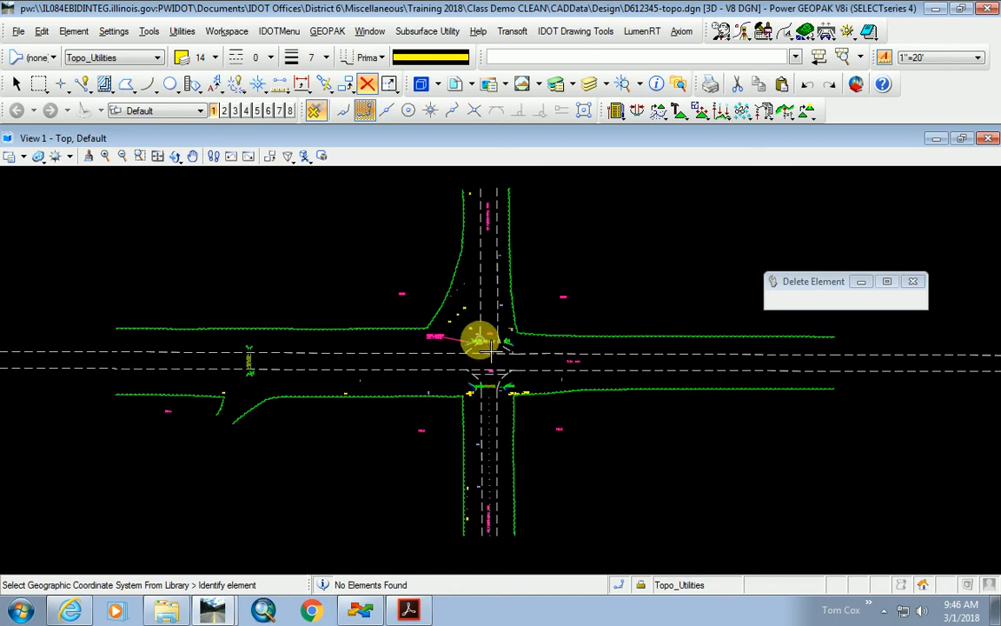
scroll(486, 344, up, 2)
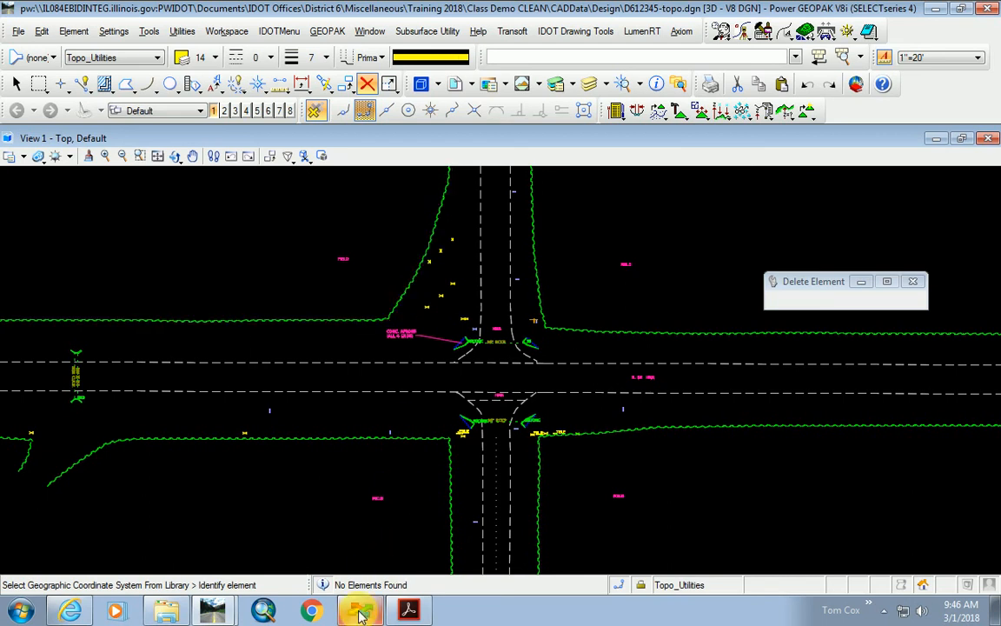
click(350, 536)
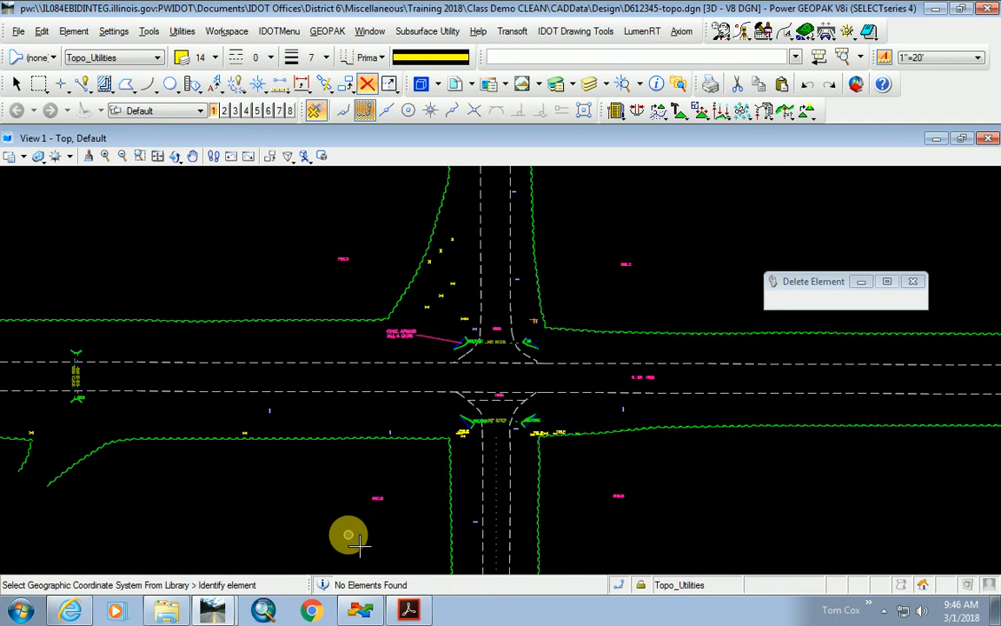
- Switch to ProjectWise Explorer and locate job309.gpk in the GPK folder under GEOPAK Project Mgr
click(360, 609)
click(150, 342)
click(198, 356)
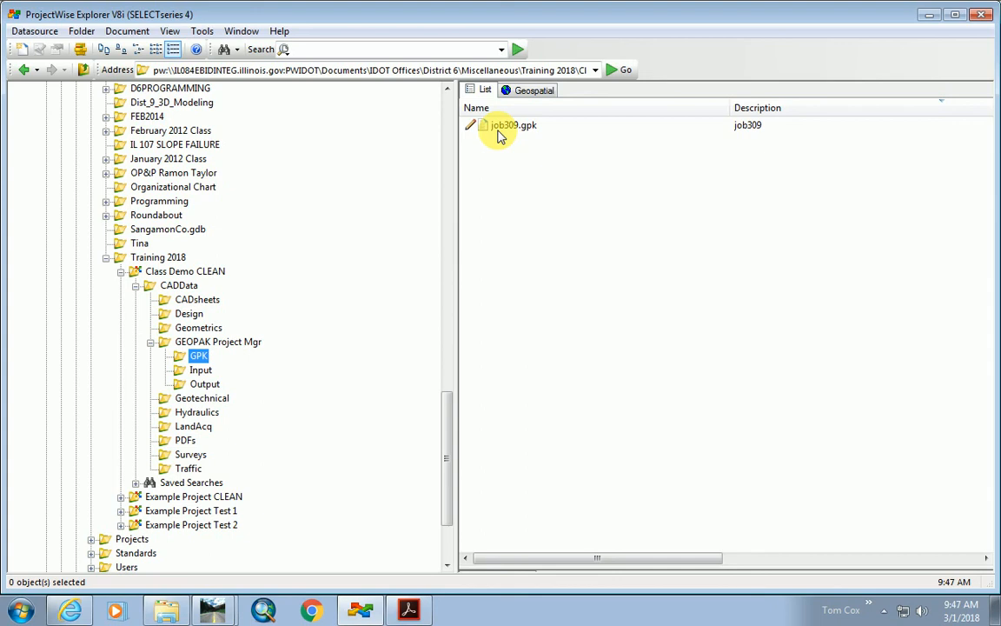
click(525, 127)
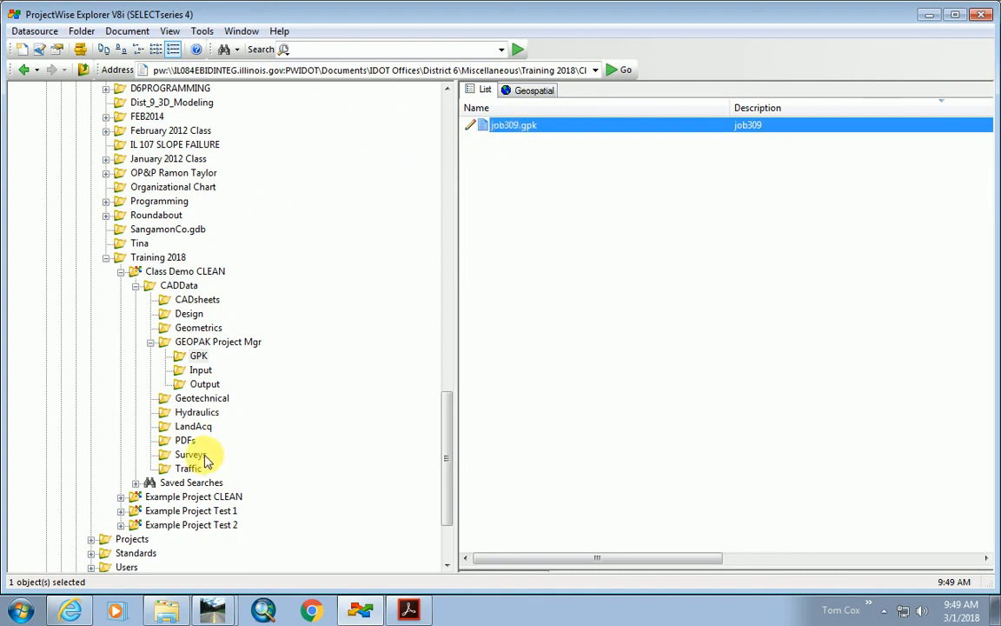
- Look at the existing topo file esurveyga.dgn and the existing alignment file esurveyal.dgn in the Surveys folder
click(188, 455)
click(521, 155)
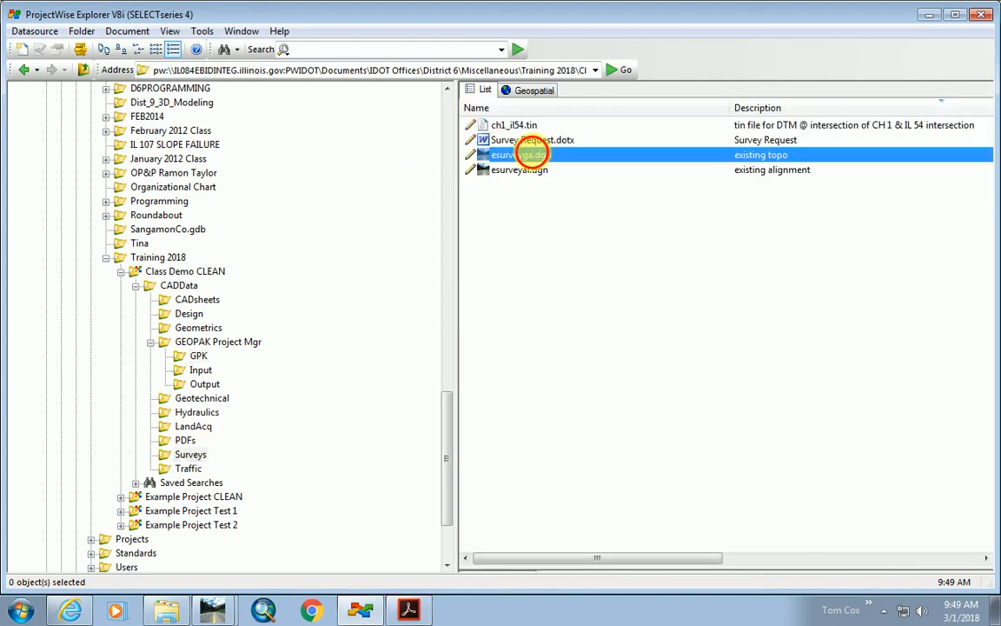
click(538, 170)
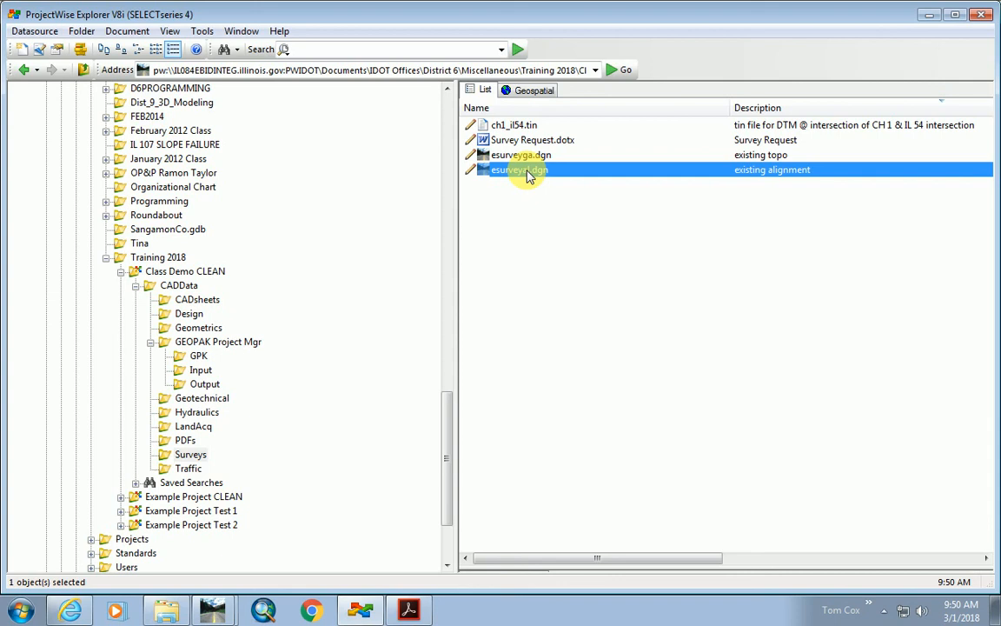
- Open D612345-alignment.dgn from the project's Design folder and return to the opened drawing
click(183, 314)
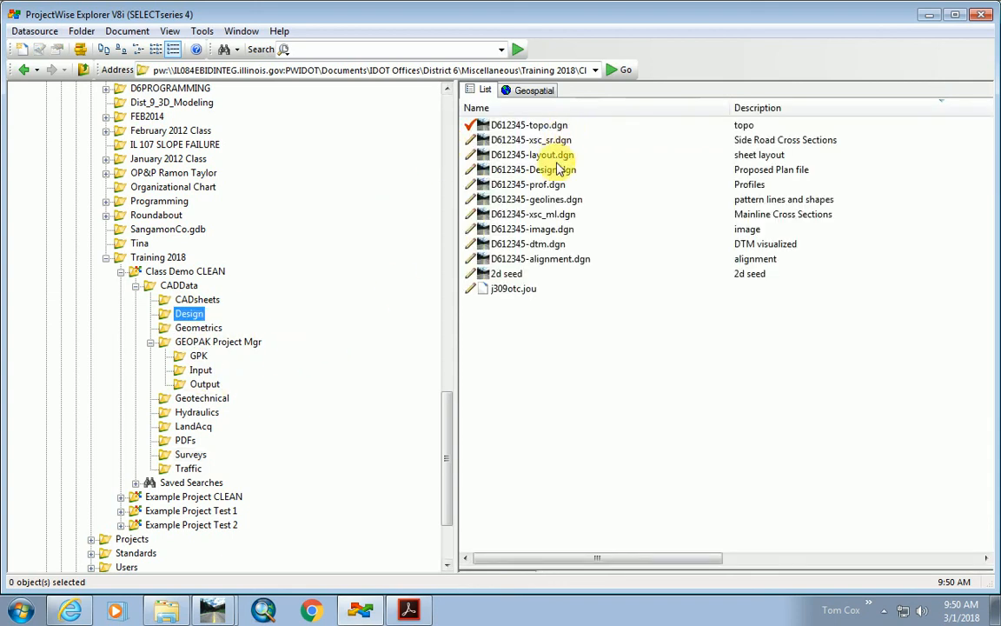
double_click(532, 259)
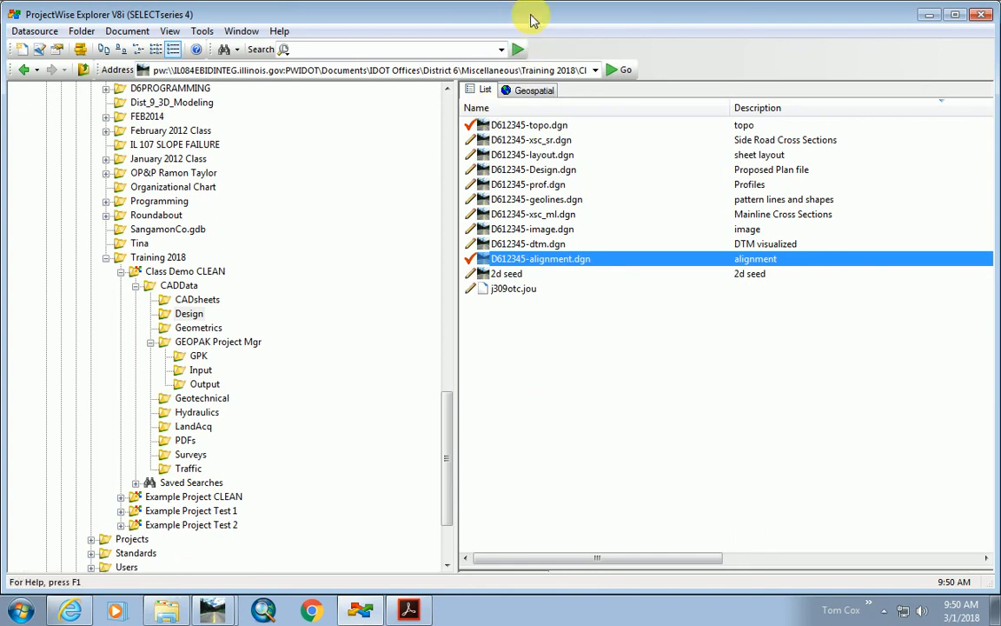
drag(567, 16, 564, 20)
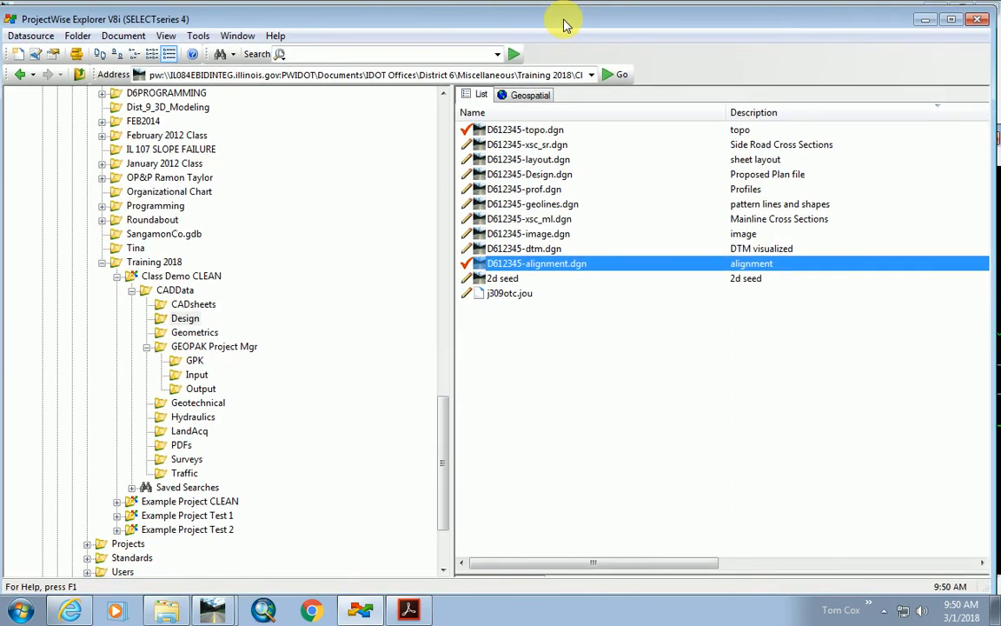
click(311, 610)
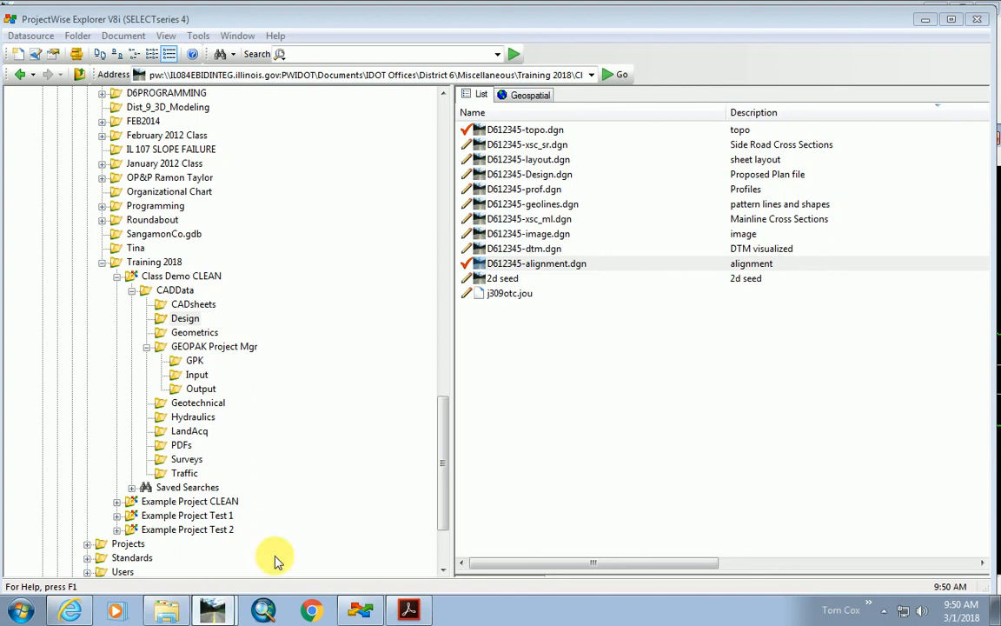
double_click(460, 263)
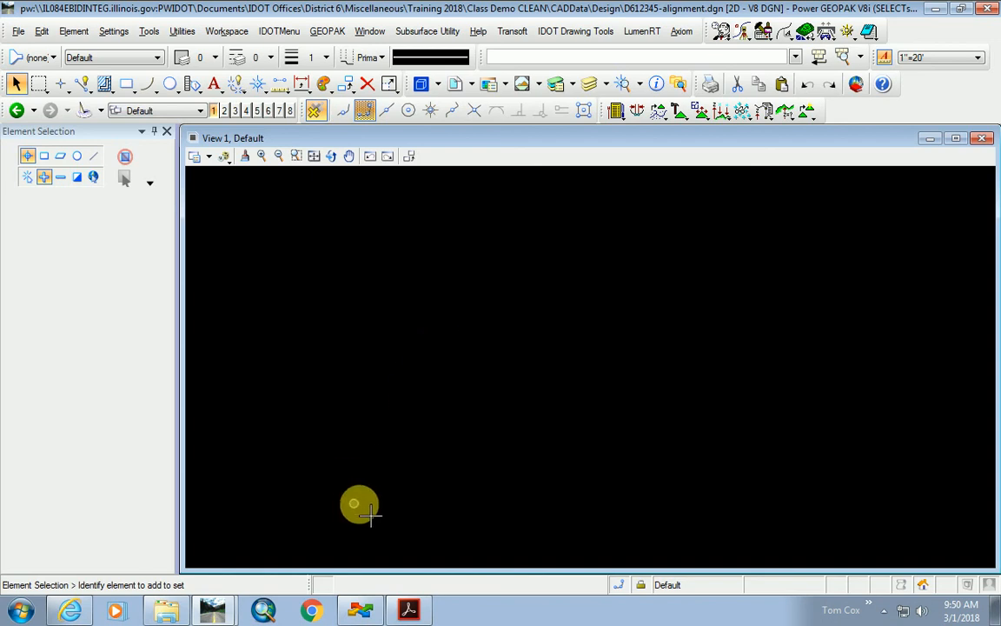
click(360, 611)
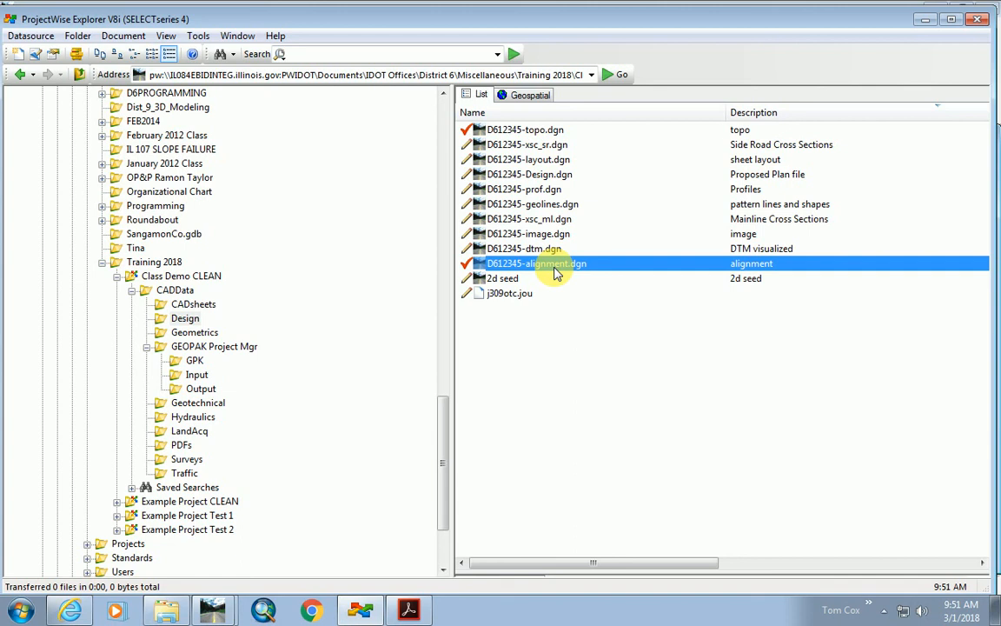
click(921, 19)
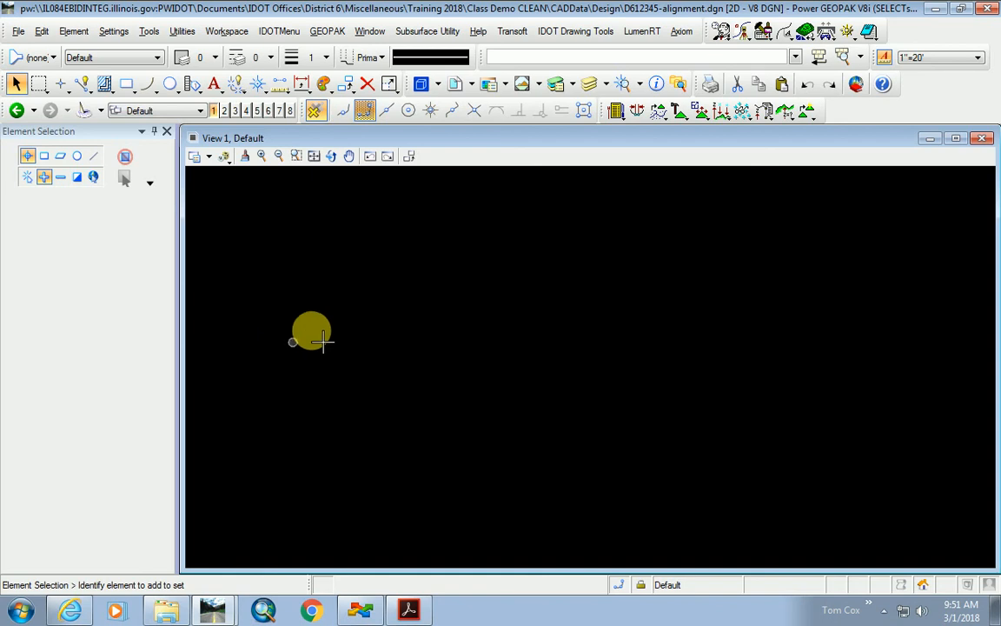
- Start attaching a reference to the alignment drawing and browse from the Design folder to the project's Surveys folder
click(454, 83)
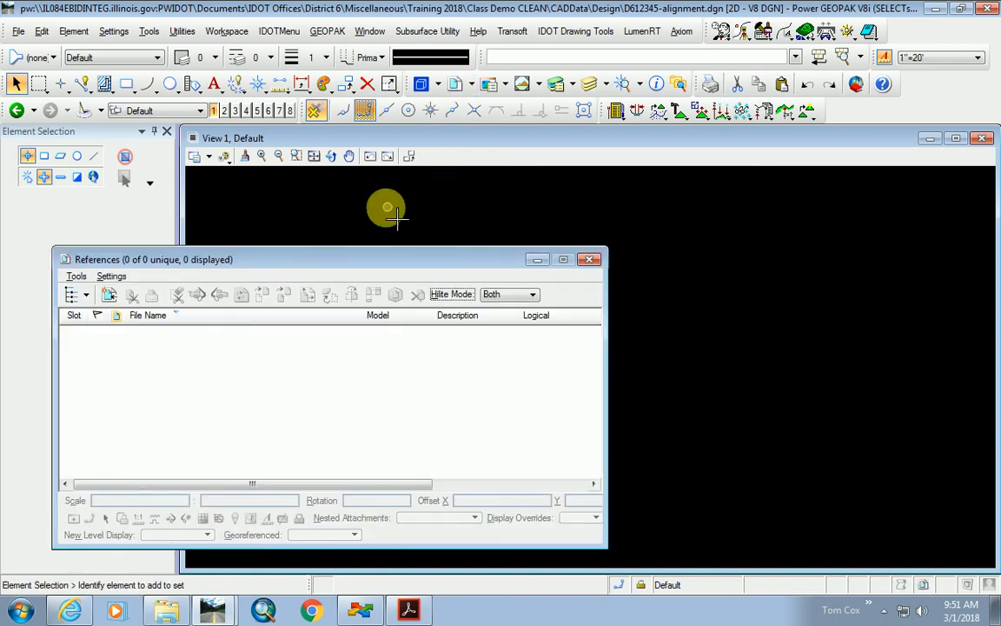
drag(358, 259, 515, 219)
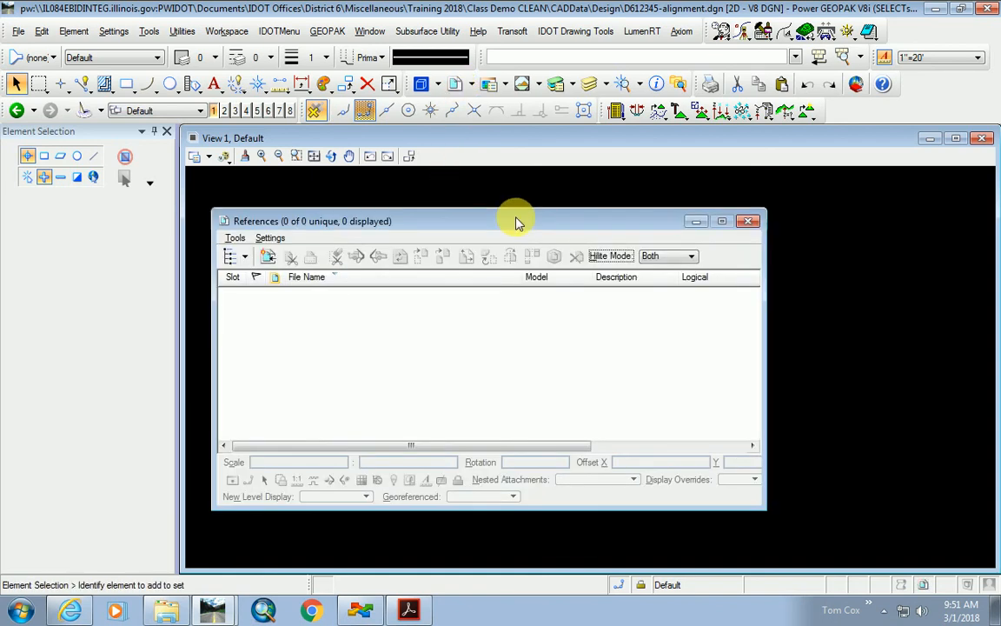
click(232, 240)
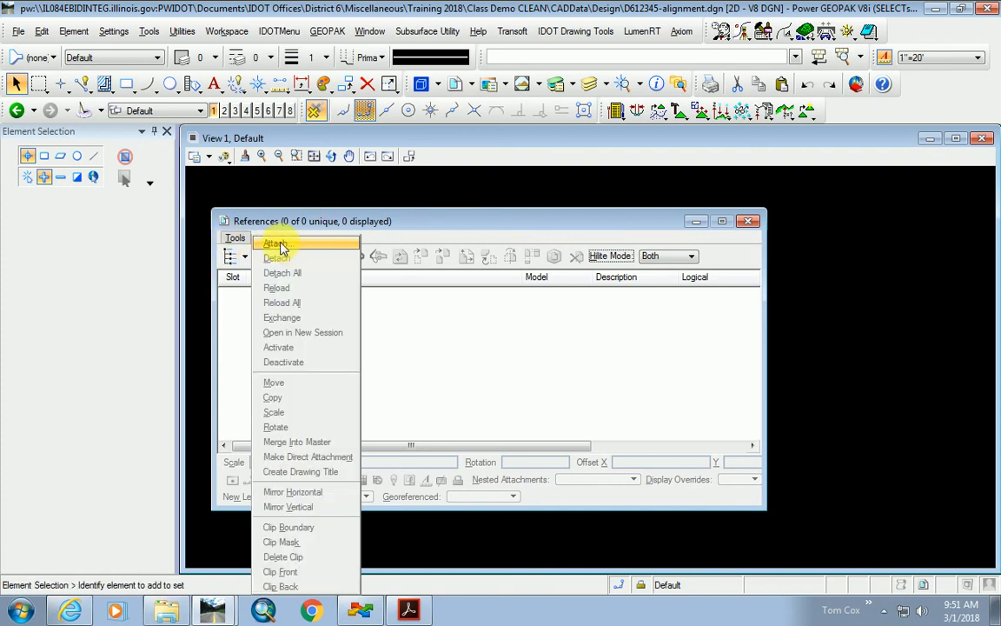
click(279, 244)
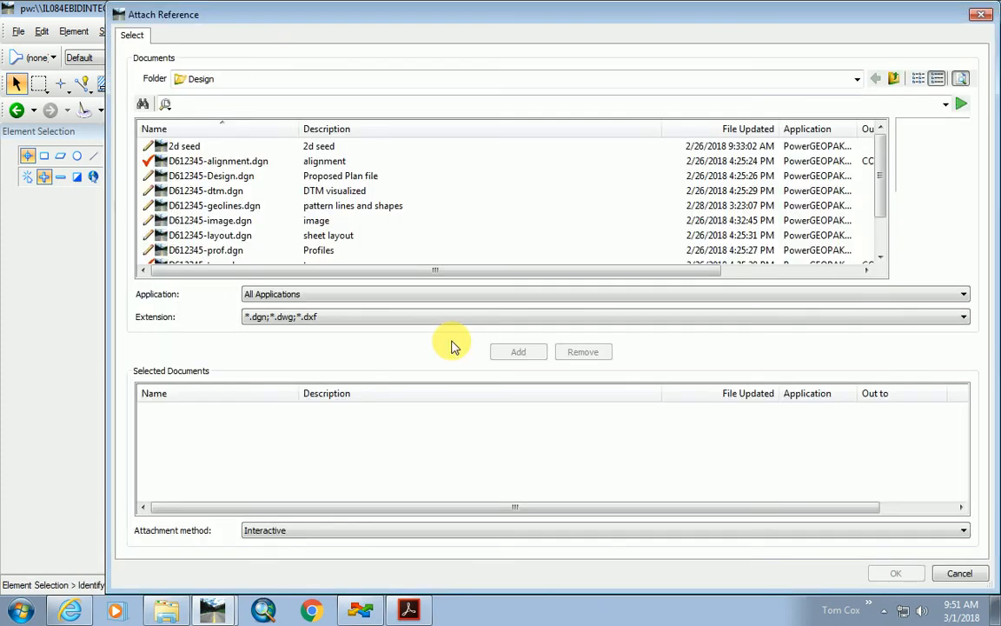
scroll(273, 219, down, 1)
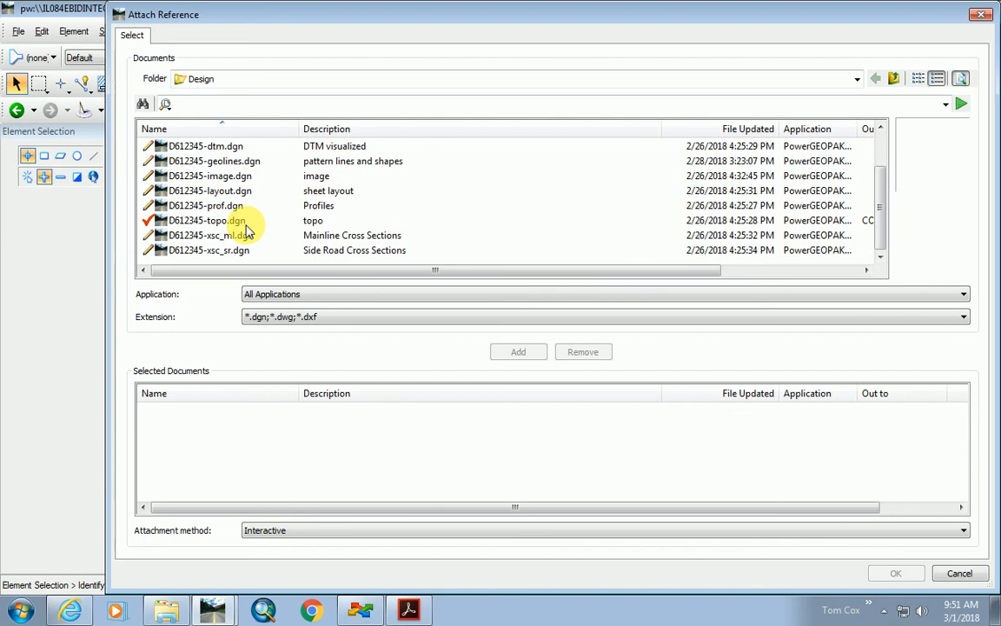
click(893, 77)
scroll(253, 232, down, 1)
double_click(179, 234)
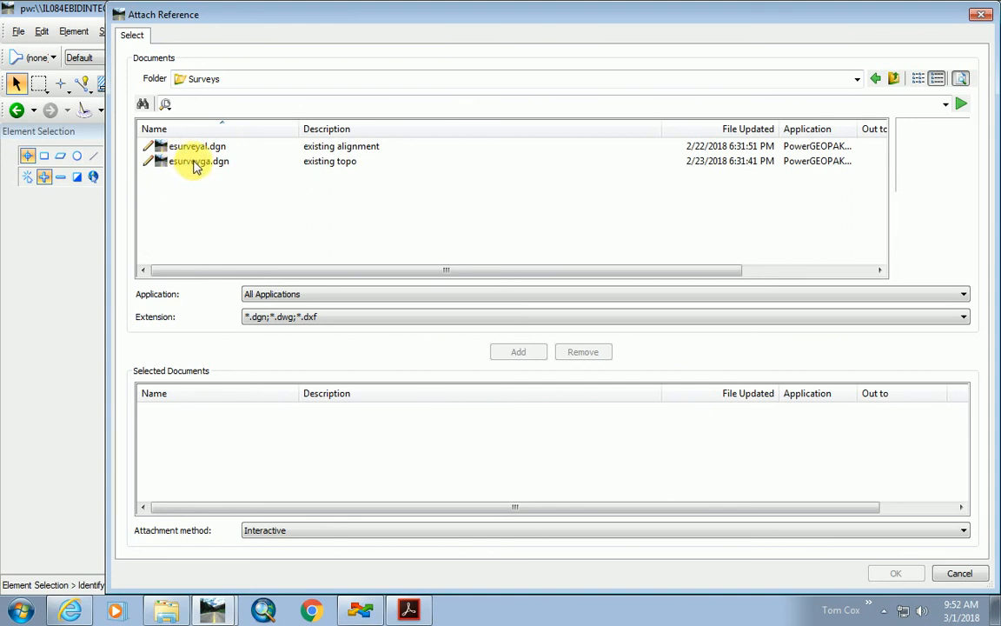
- Attach esurveyal.dgn as a reference with the Coincident - World orientation, close the references list and fit the view
double_click(198, 148)
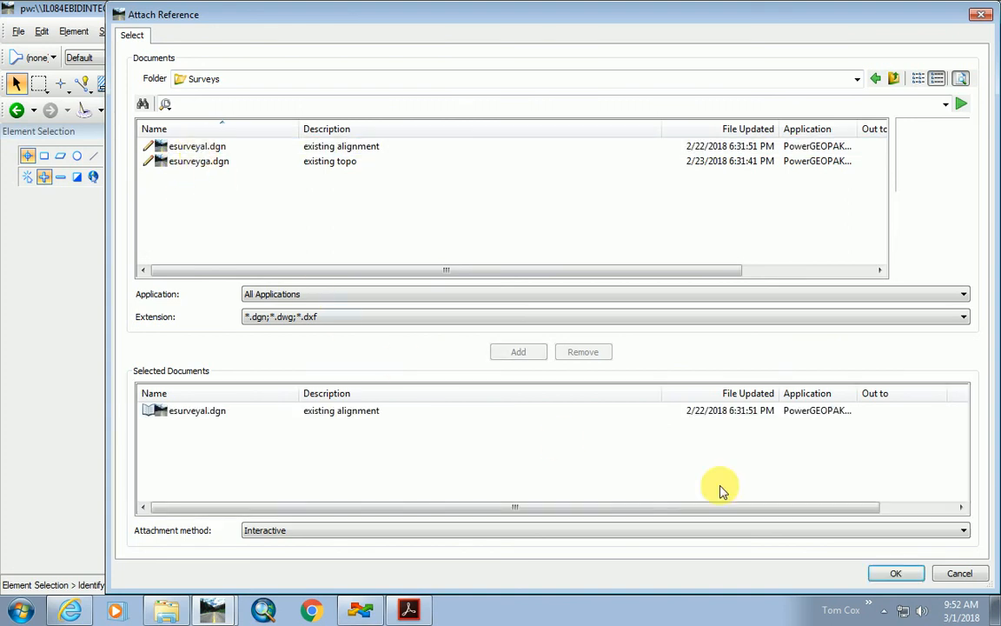
click(895, 573)
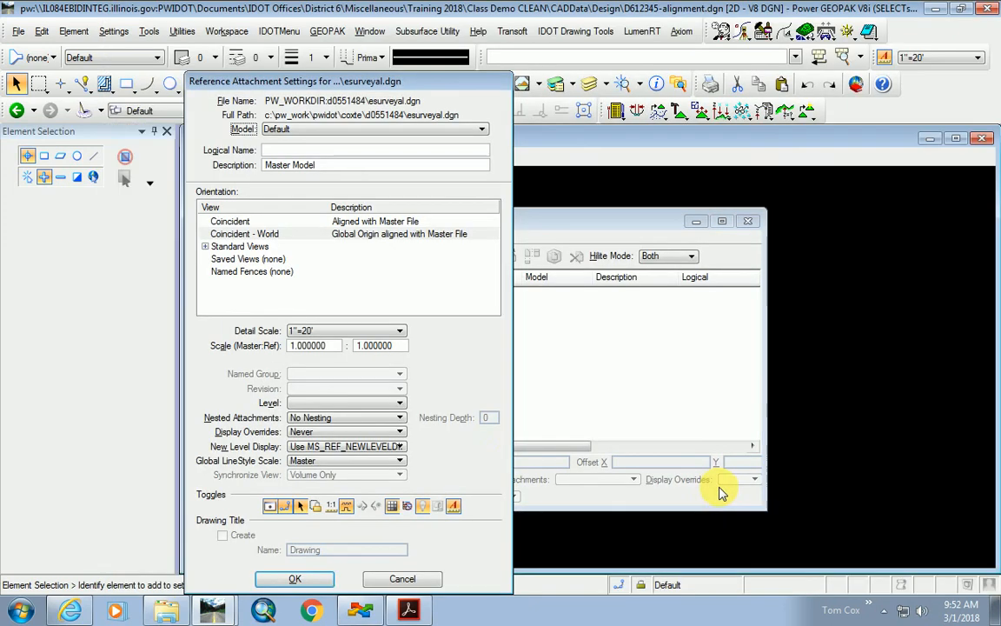
click(295, 580)
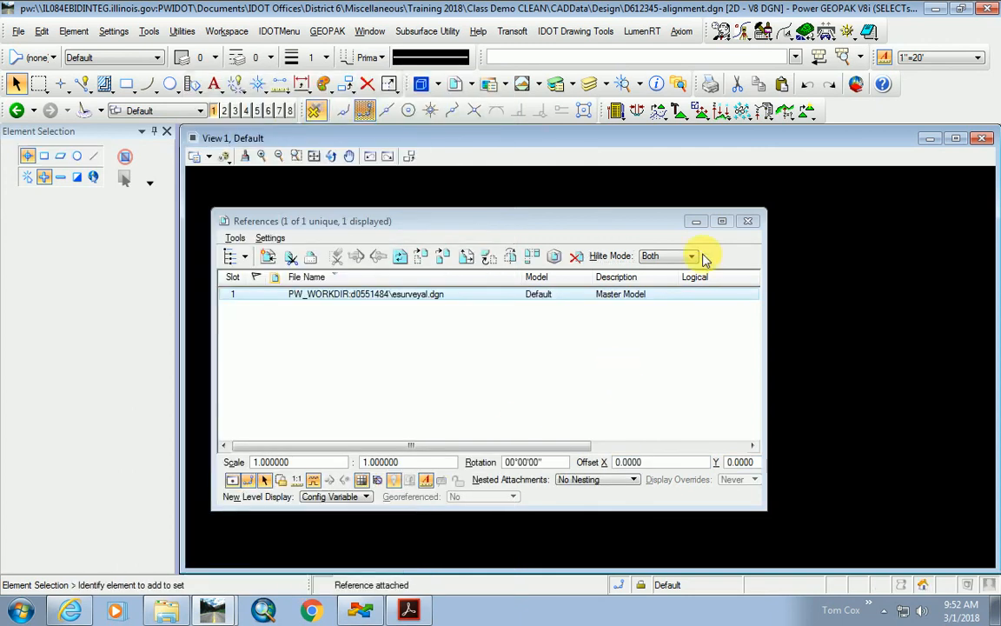
click(747, 222)
click(315, 156)
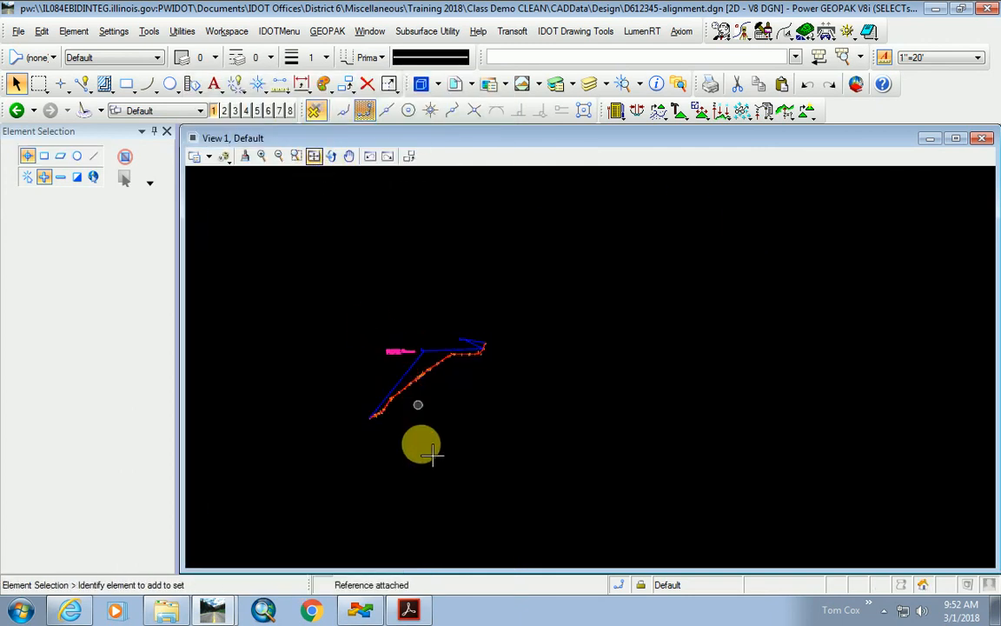
- Examine the referenced existing alignment, including its stationing and the overall course of the mainline
scroll(444, 380, up, 8)
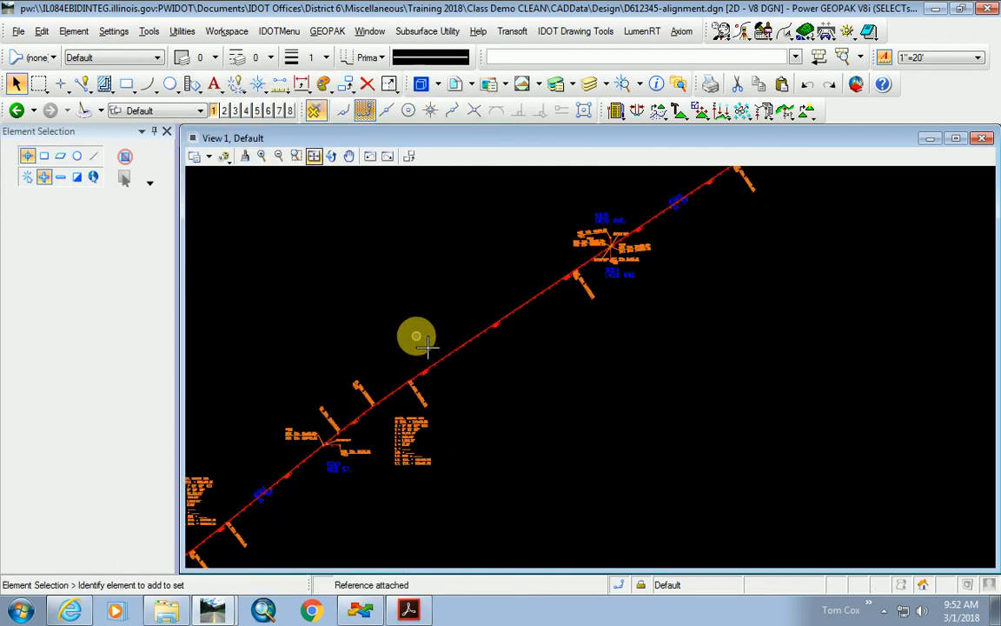
scroll(438, 387, down, 2)
scroll(408, 434, up, 2)
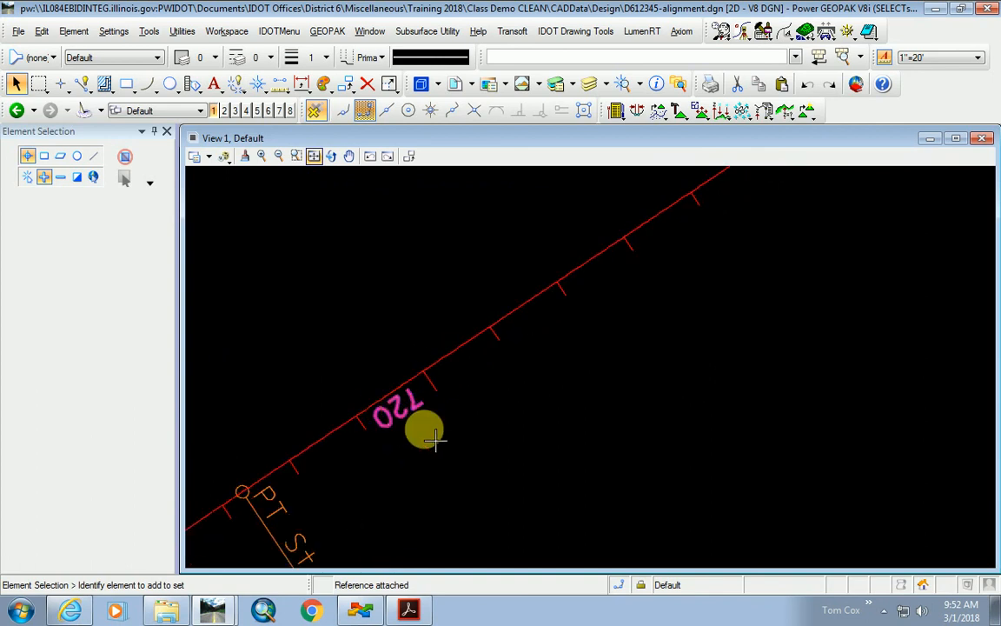
scroll(413, 387, down, 3)
scroll(413, 386, down, 2)
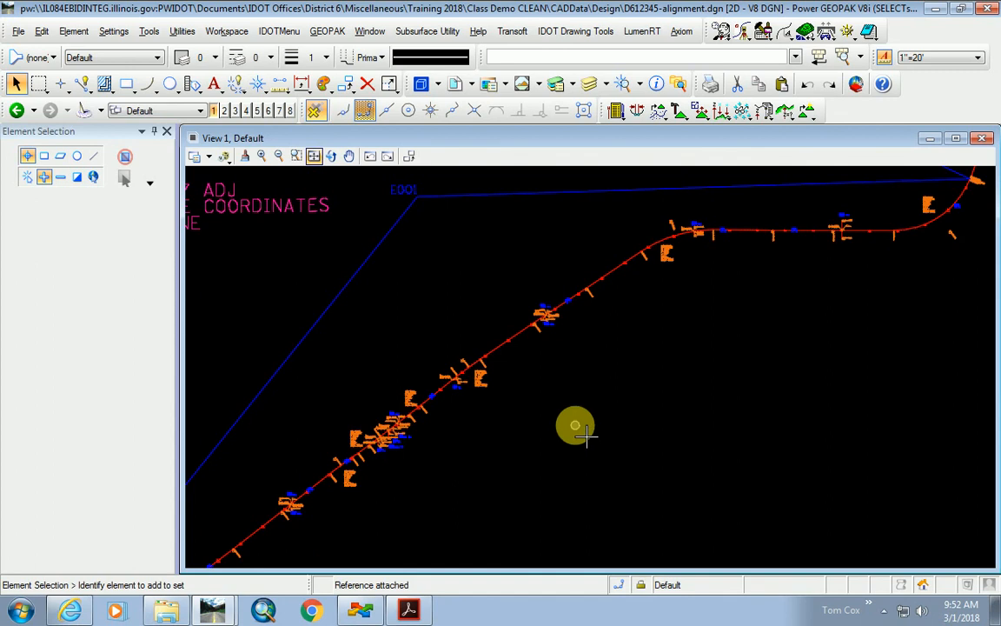
scroll(320, 368, down, 2)
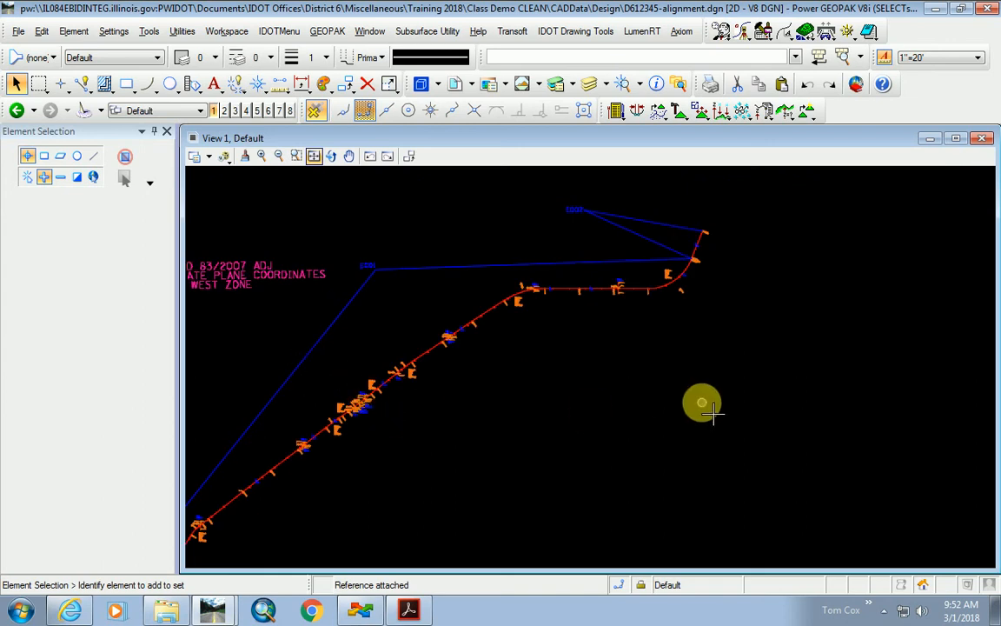
scroll(487, 293, up, 2)
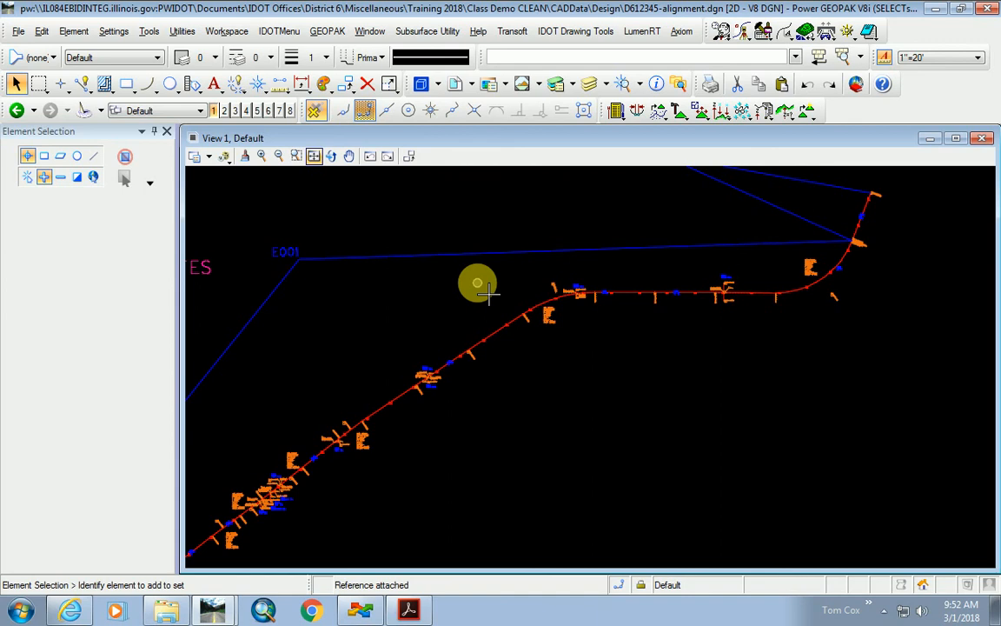
scroll(632, 393, down, 2)
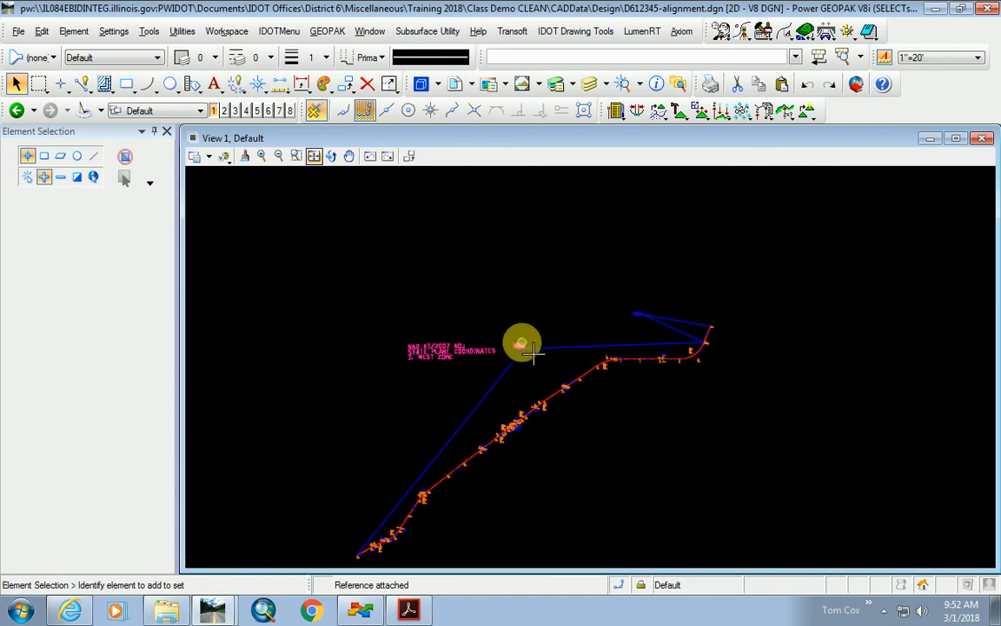
- Inspect the labelled points E001 and E002 and the blue lines connecting them to the alignment
scroll(518, 349, up, 4)
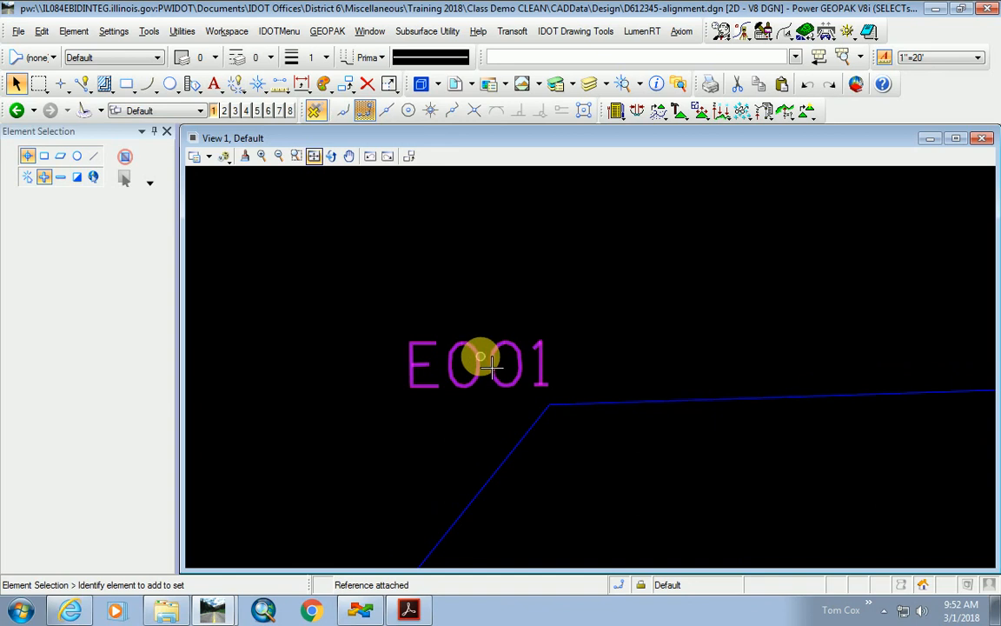
scroll(446, 294, down, 3)
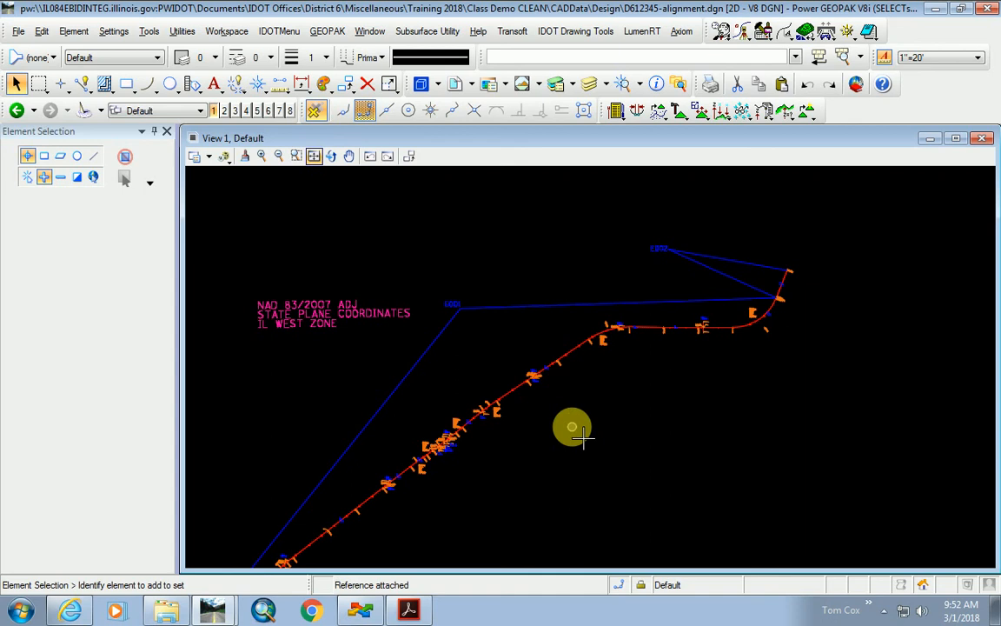
scroll(665, 234, up, 5)
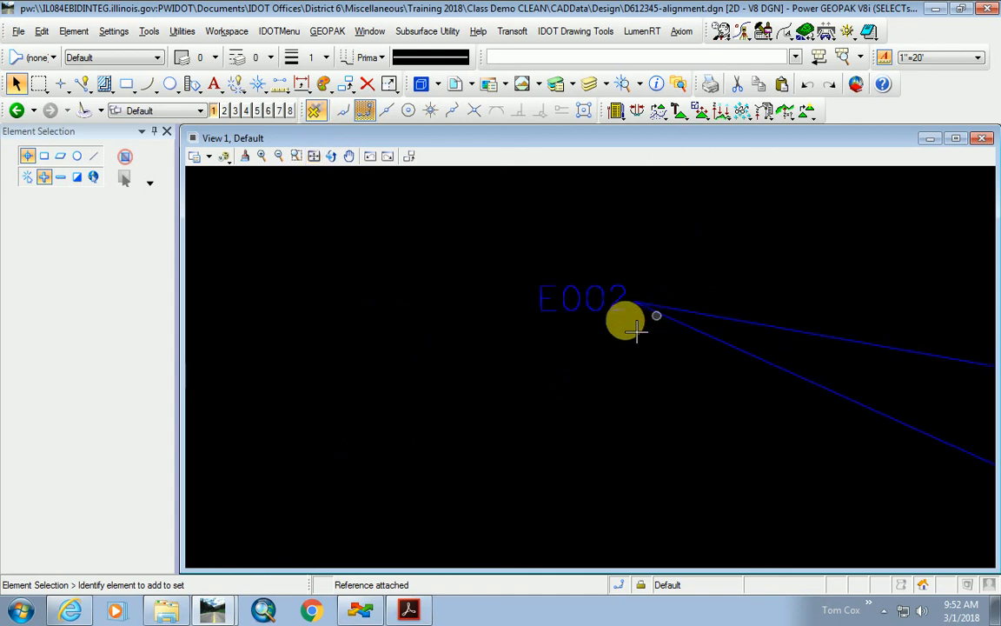
scroll(591, 322, down, 5)
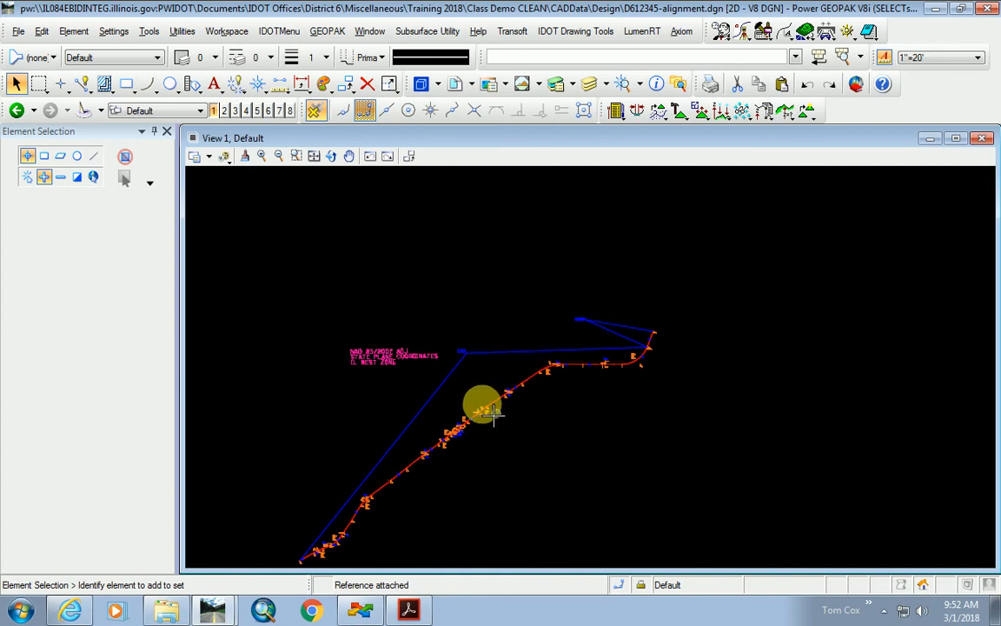
scroll(467, 372, up, 3)
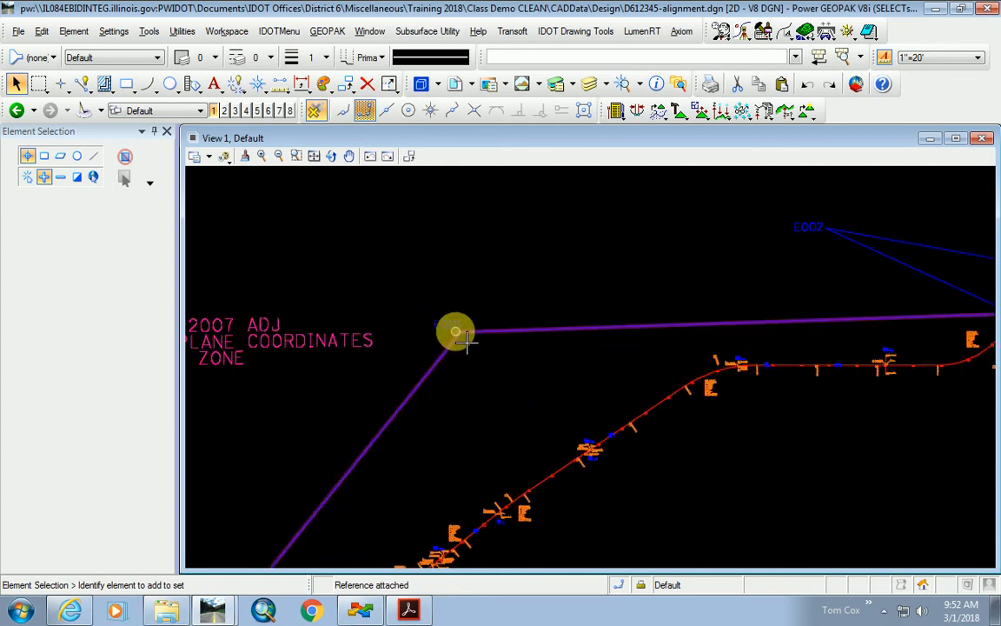
scroll(467, 342, up, 3)
scroll(456, 334, down, 5)
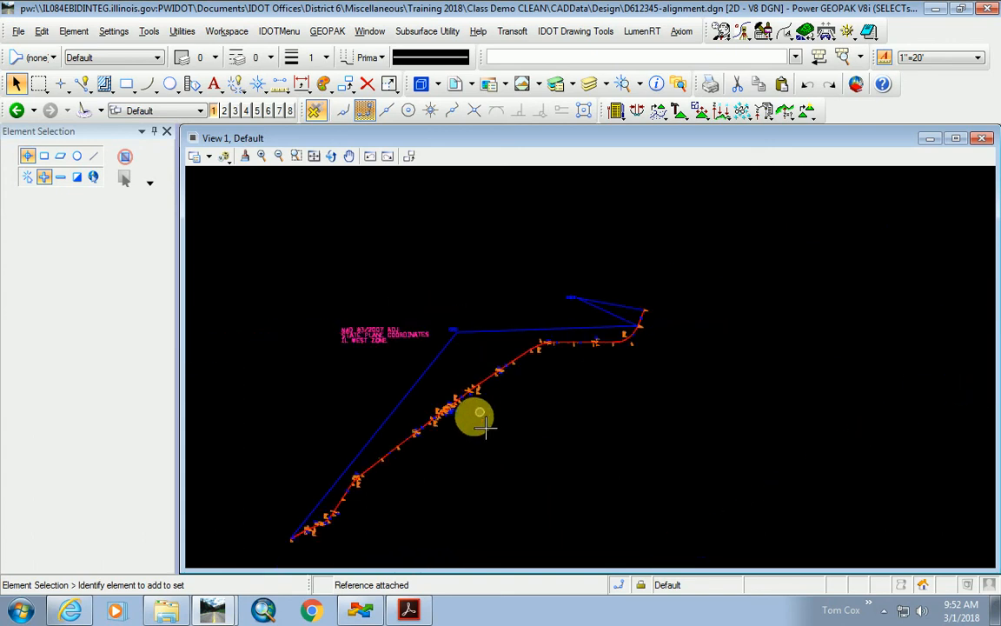
- Examine the side street alignments around Walnut St. and 1300 Ave., including their stations and intersection angles, and return to the overall alignment
scroll(414, 398, up, 4)
scroll(330, 481, up, 4)
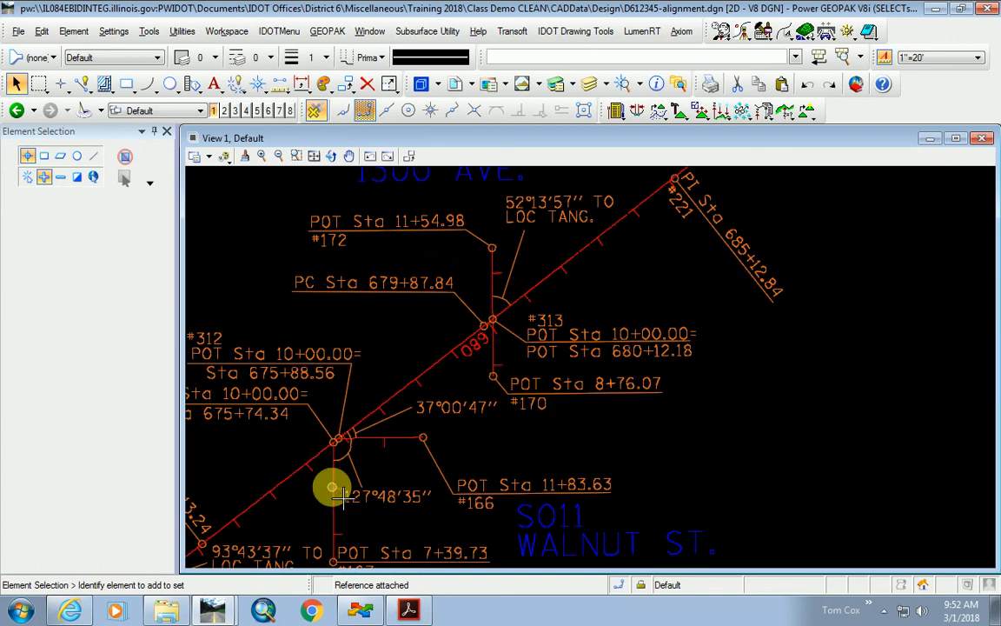
scroll(452, 474, down, 1)
scroll(432, 461, up, 2)
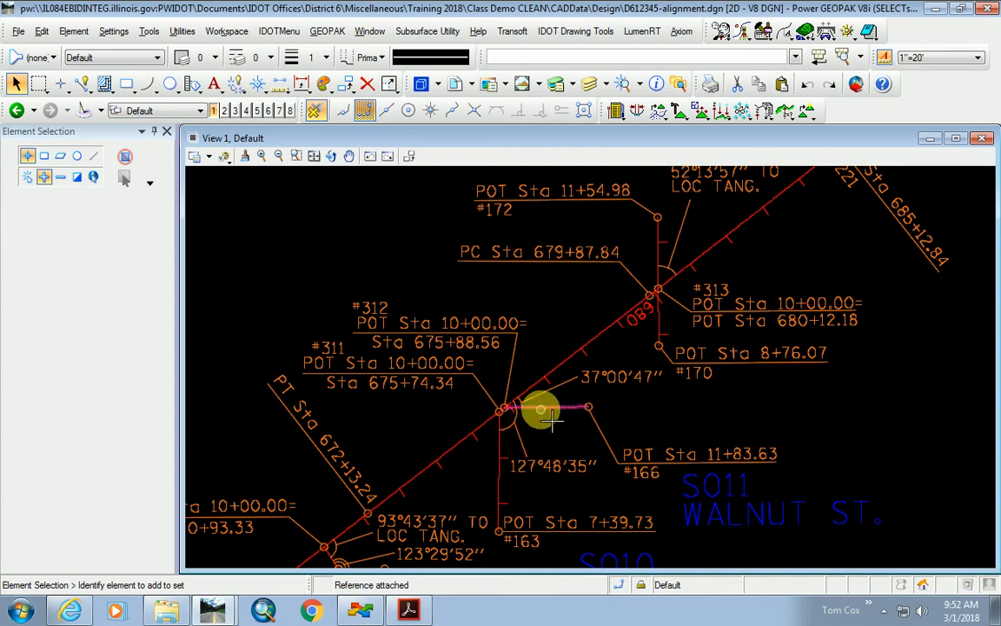
scroll(422, 413, down, 4)
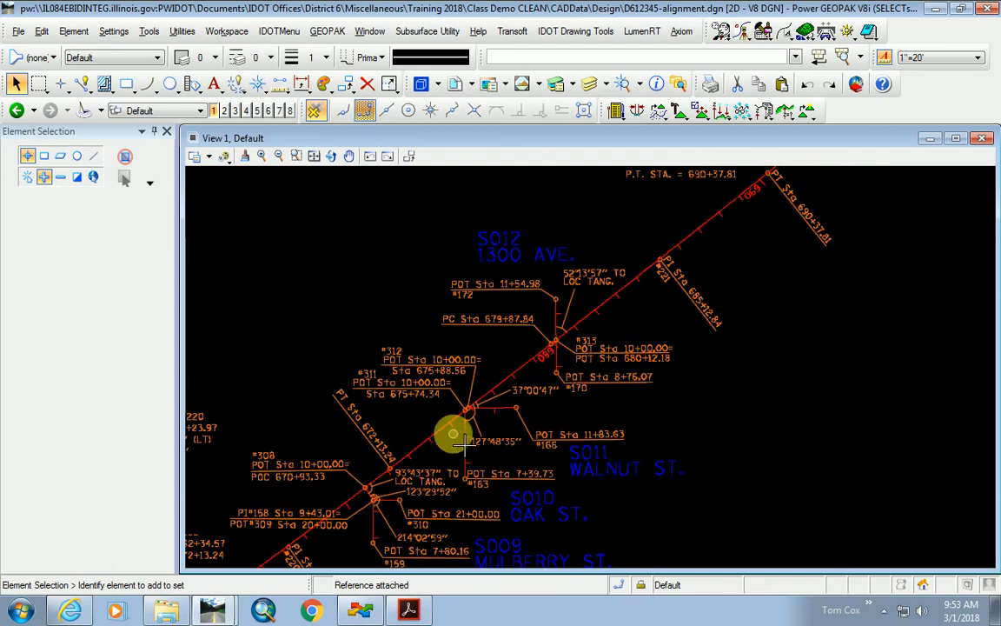
scroll(482, 441, up, 4)
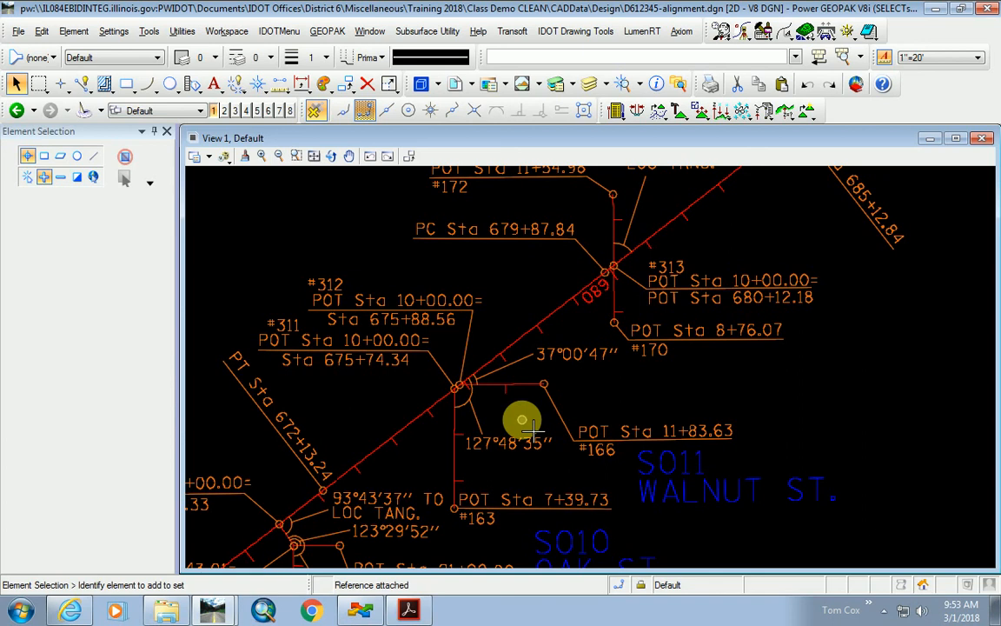
scroll(508, 464, up, 1)
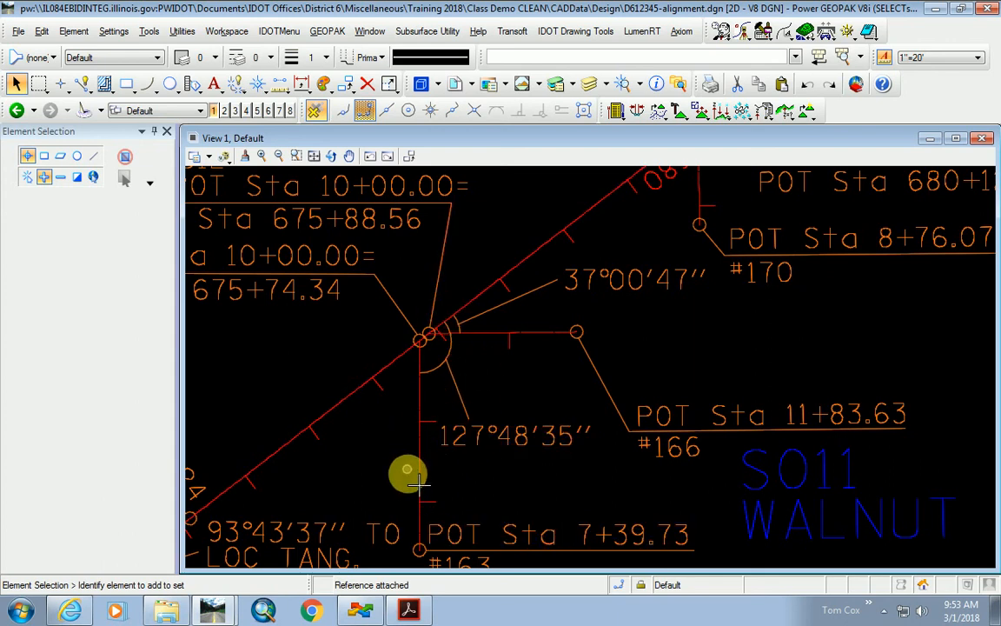
scroll(485, 382, down, 1)
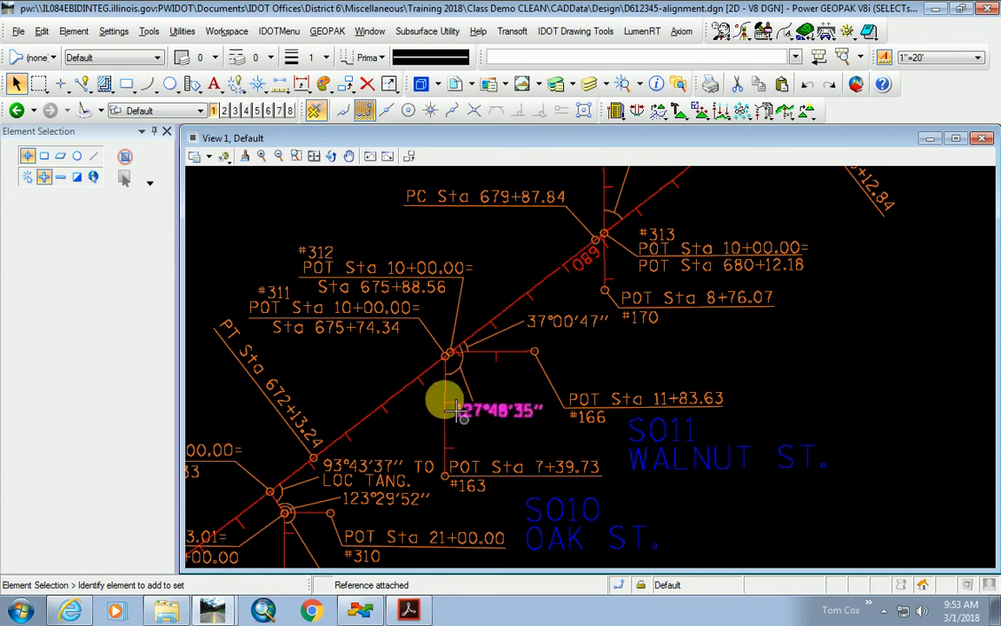
scroll(458, 411, down, 1)
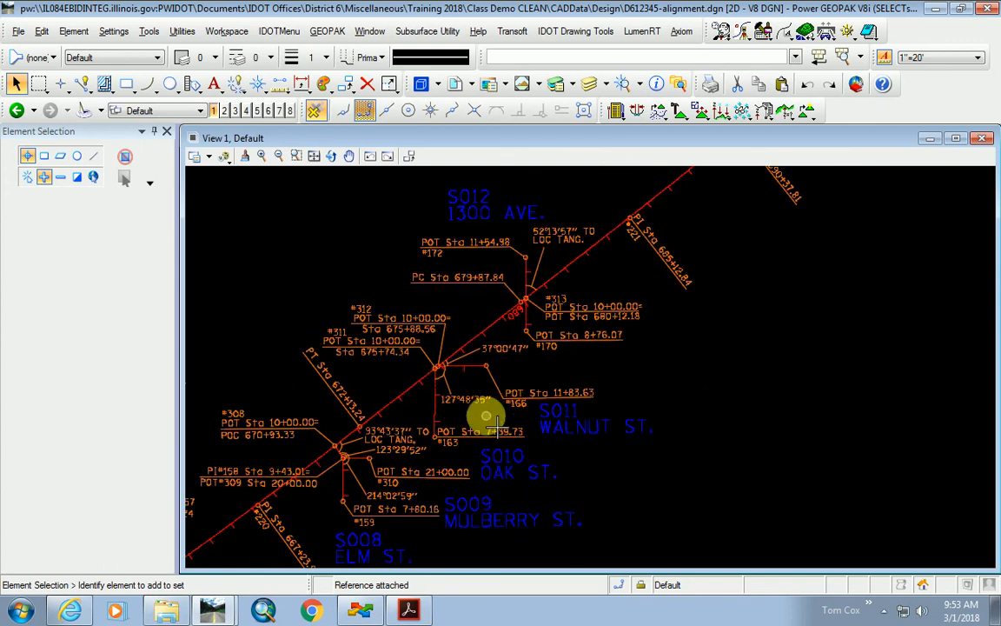
scroll(447, 396, up, 1)
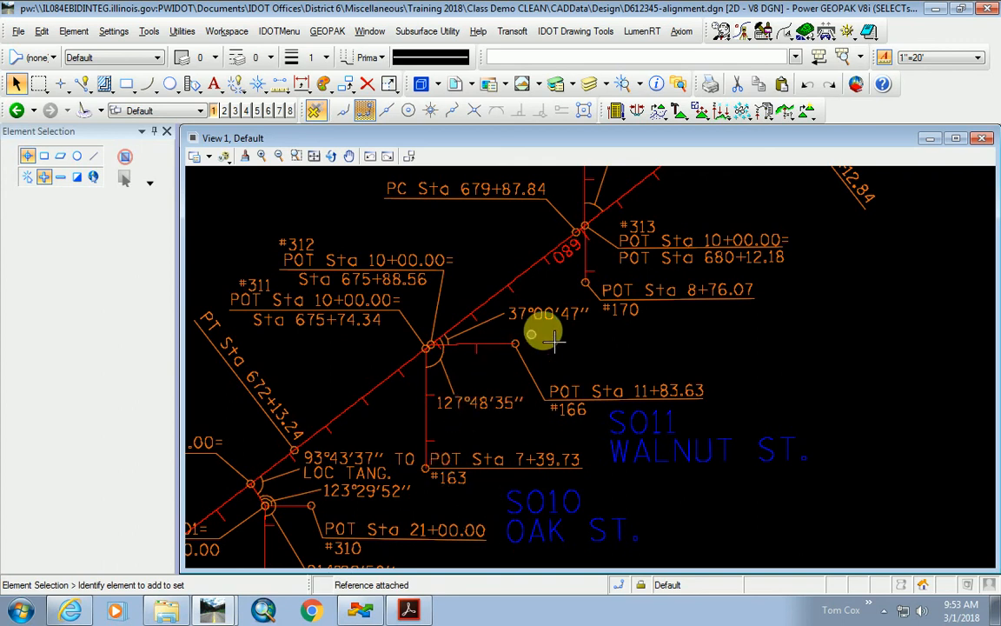
scroll(525, 340, down, 3)
scroll(555, 336, up, 1)
scroll(516, 364, down, 3)
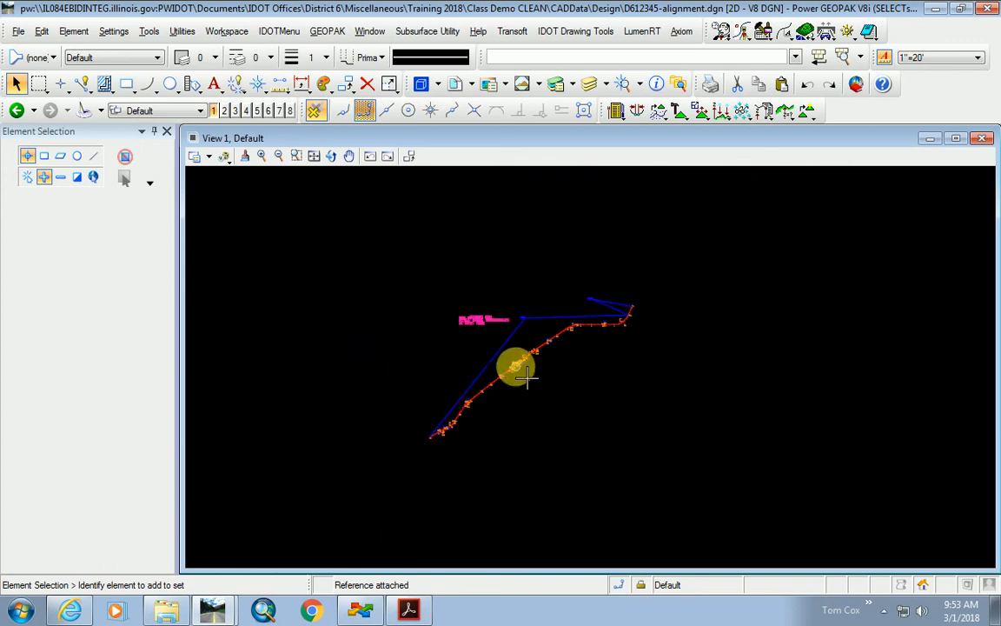
scroll(521, 319, up, 3)
scroll(532, 326, down, 1)
scroll(531, 325, down, 3)
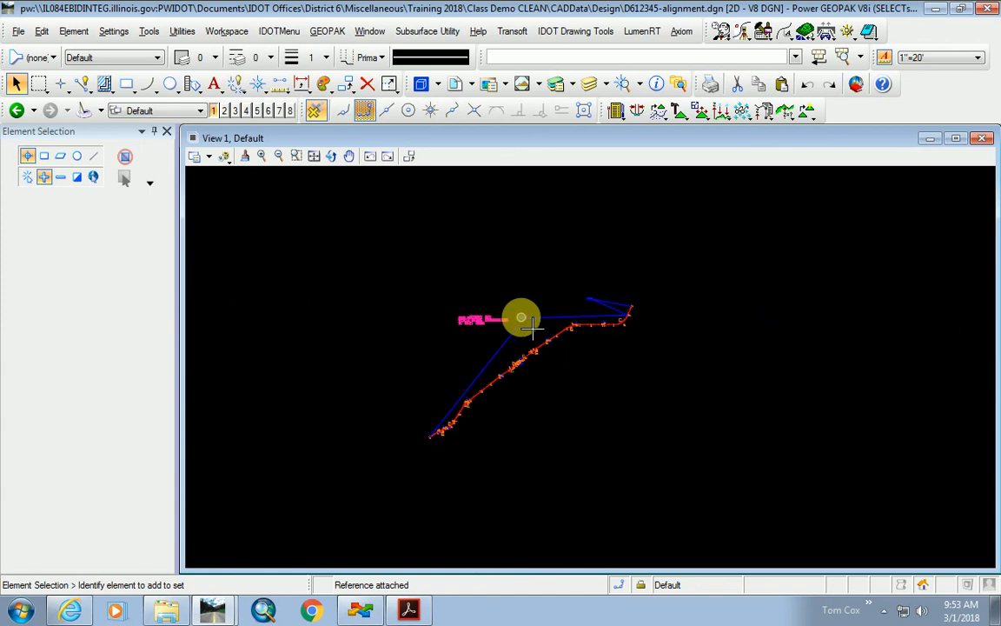
- Turn off the display of the esurveyal.dgn reference and leave the references list
click(470, 82)
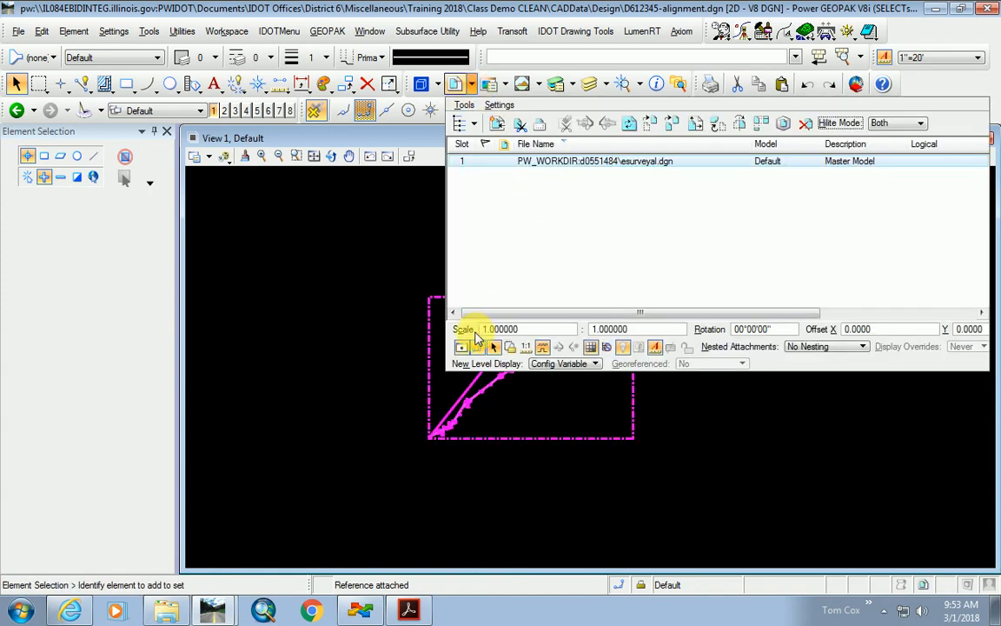
click(460, 347)
click(593, 421)
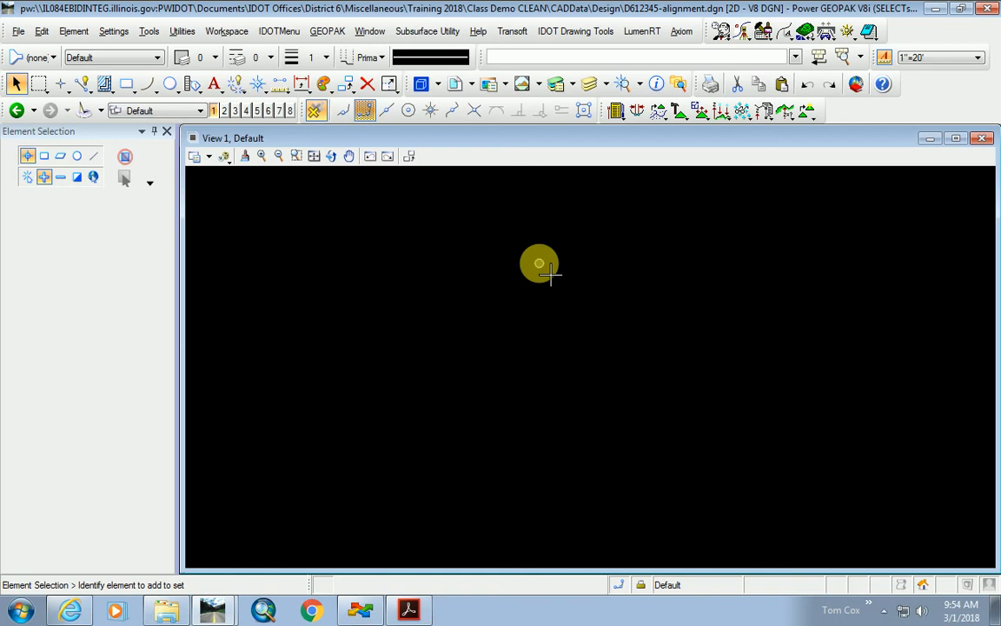
- Copy the Default model to a new model named 20 Scale and check both models in the models list
click(422, 89)
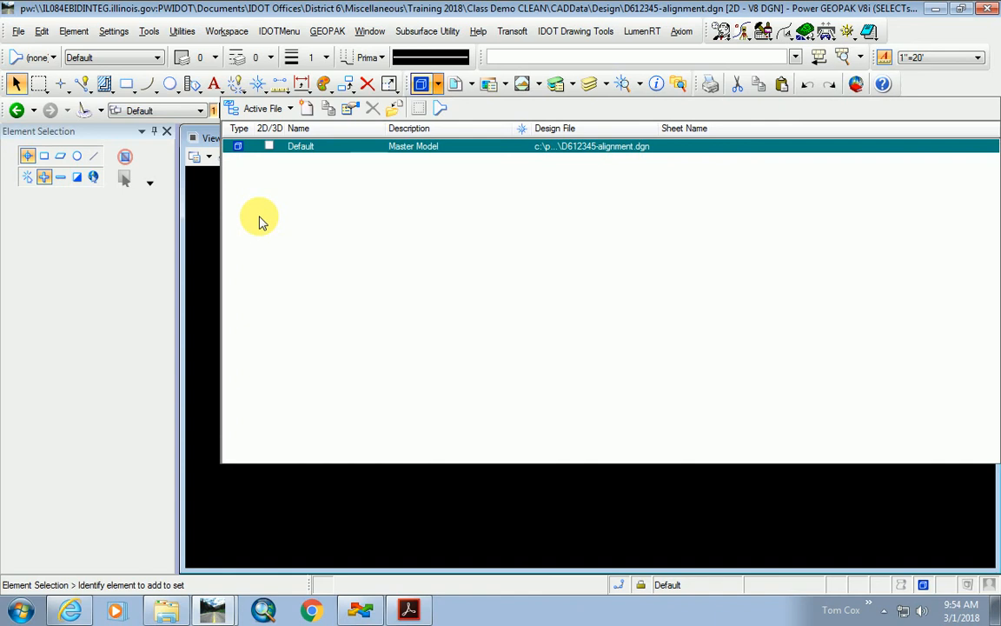
click(378, 527)
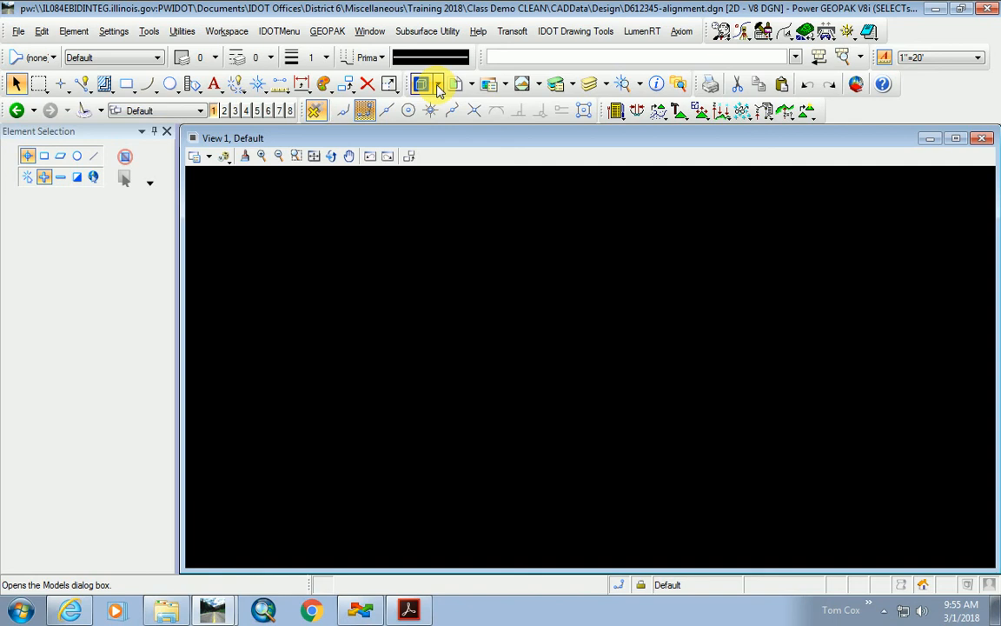
click(438, 88)
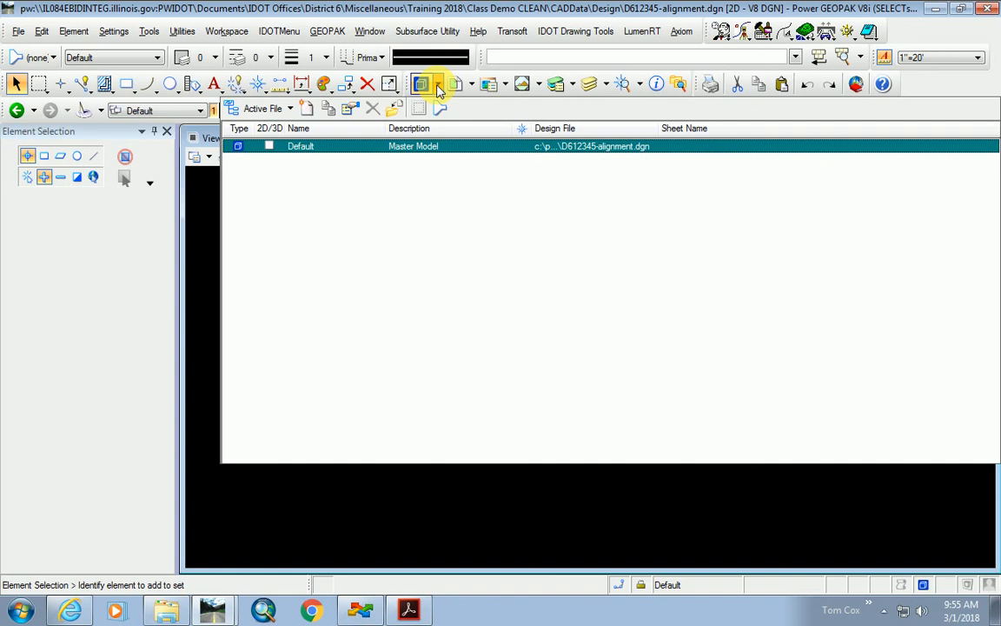
right_click(328, 149)
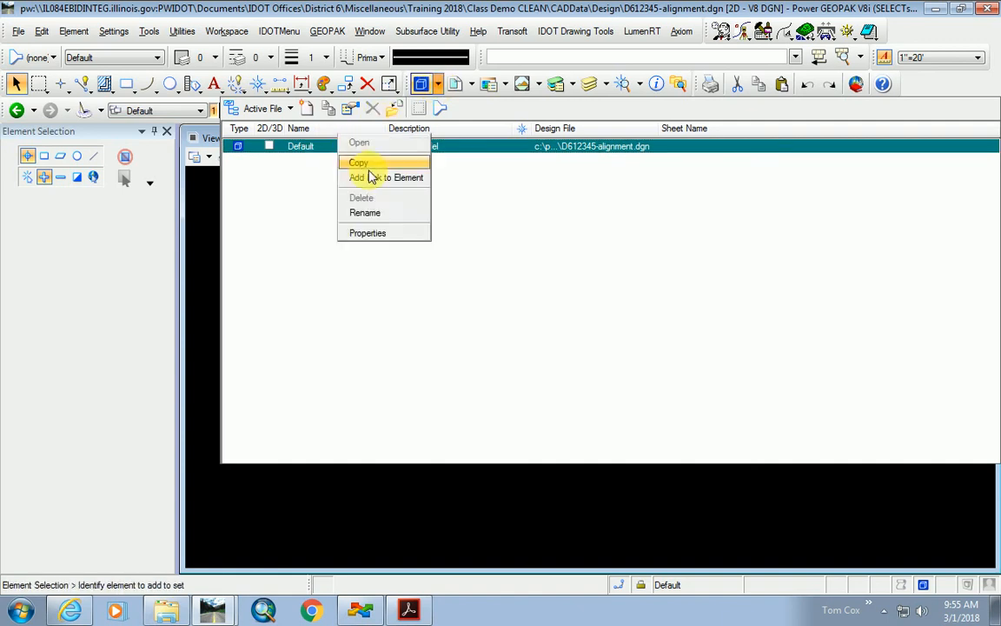
click(365, 165)
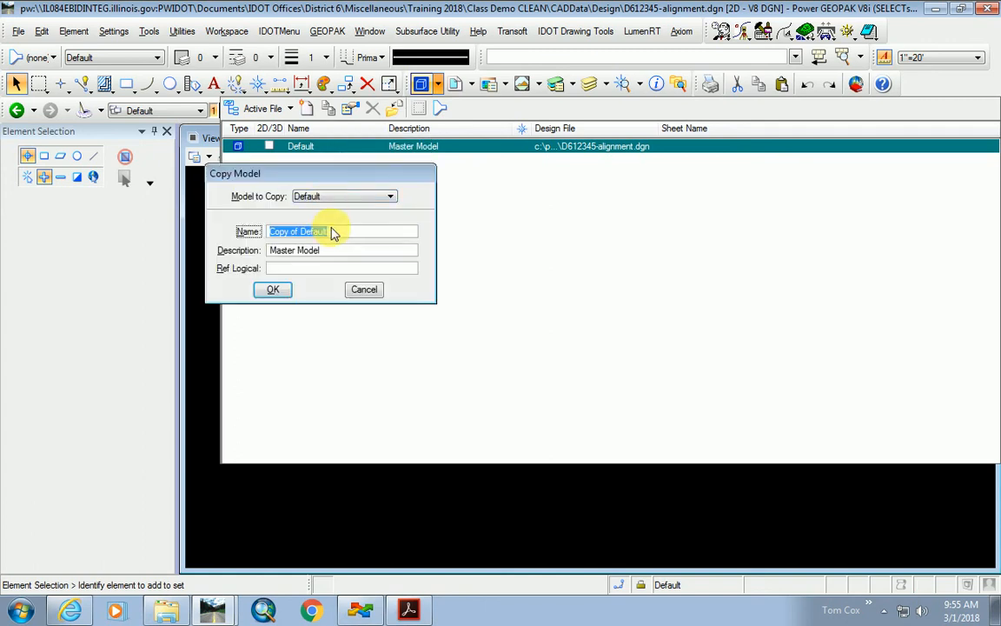
text(1)
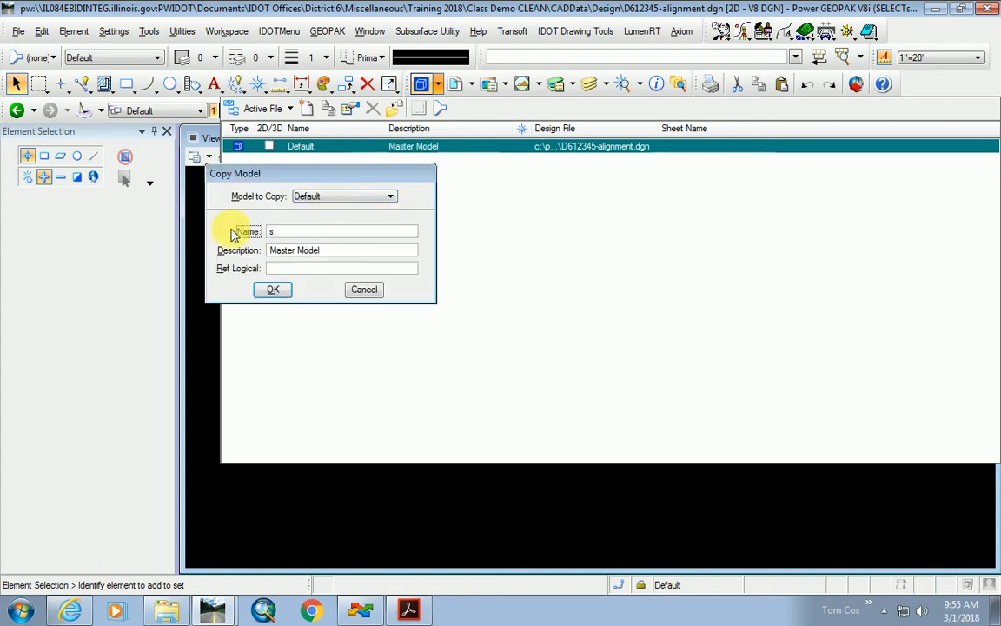
key(BackSpace)
text(20 Scale)
click(272, 292)
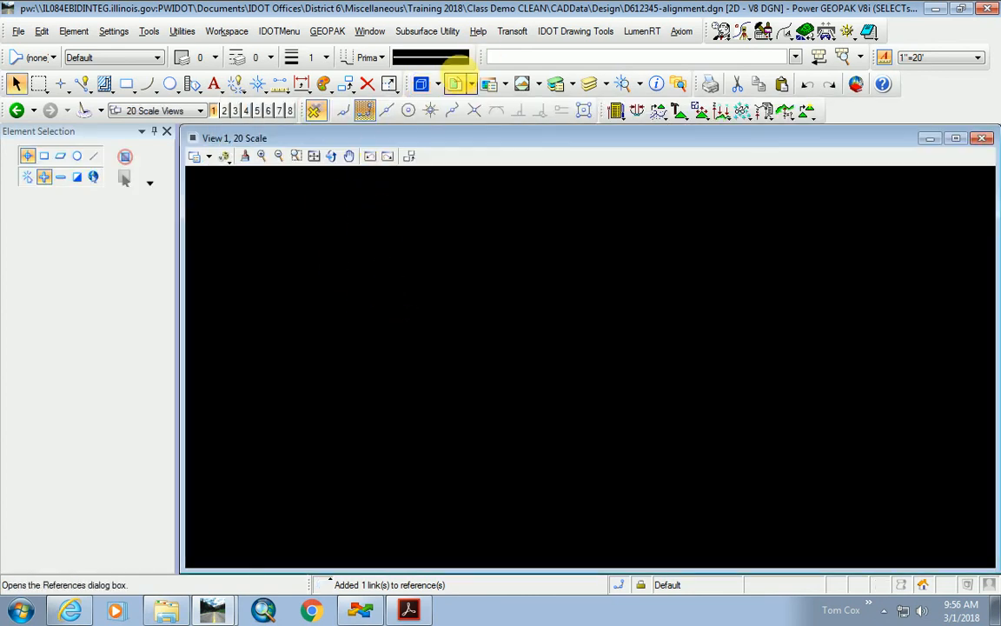
click(422, 83)
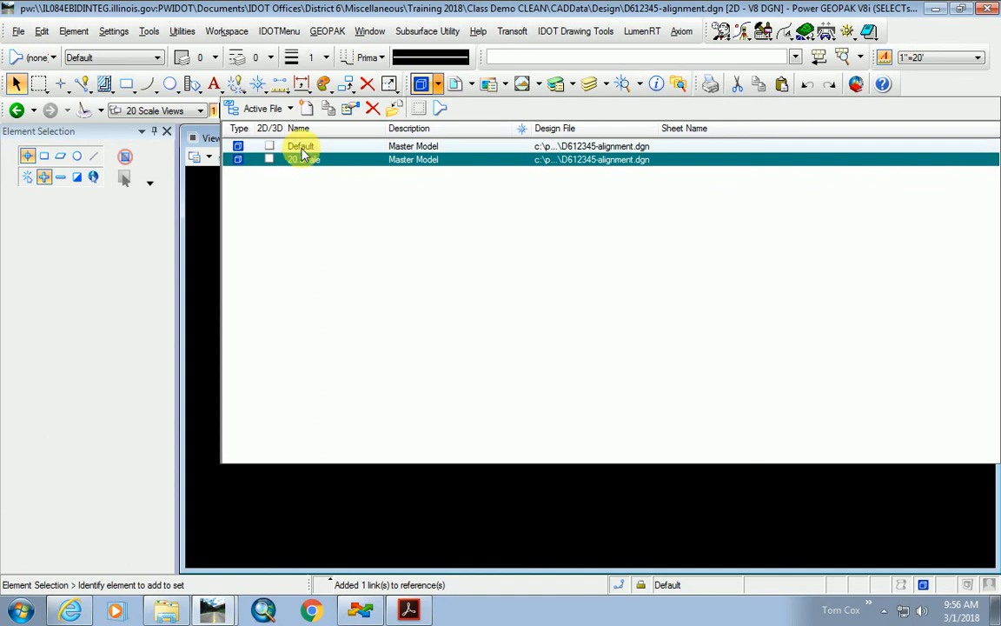
click(516, 502)
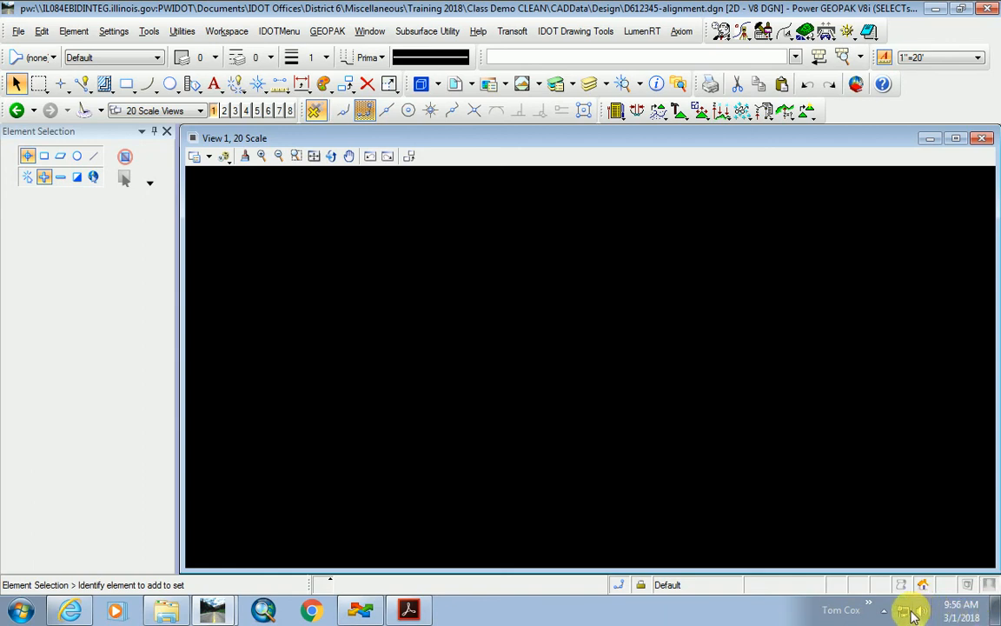
click(884, 611)
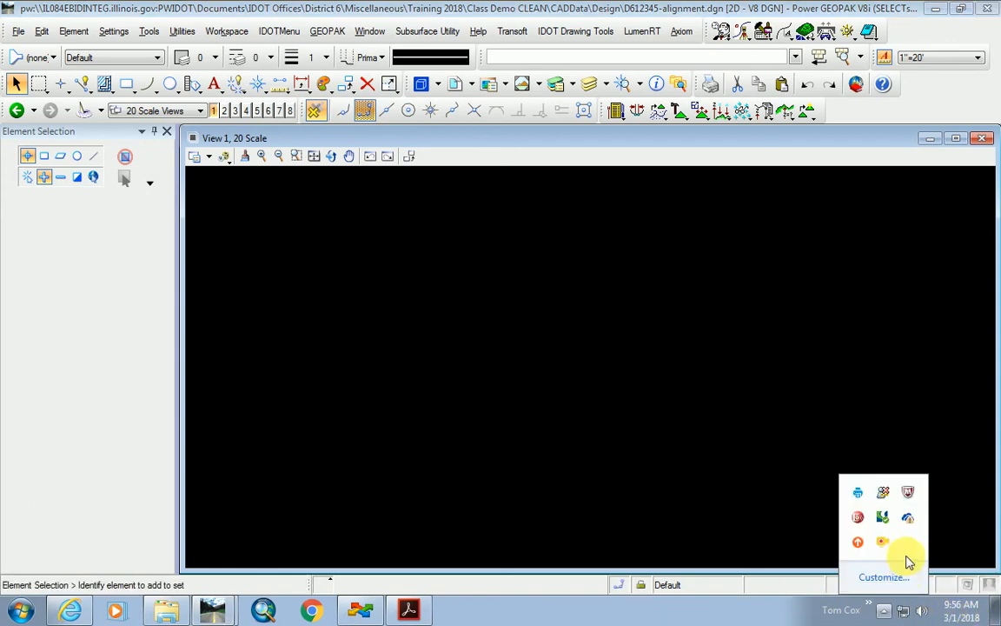